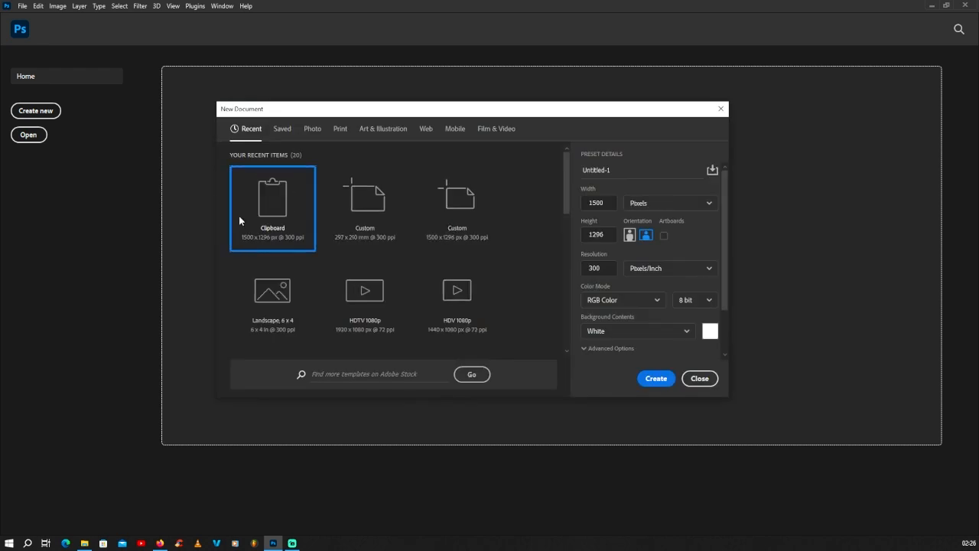
# Create a new landscape A4 print document at 300 pixels/inch in RGB Color
pyautogui.click(340, 129)
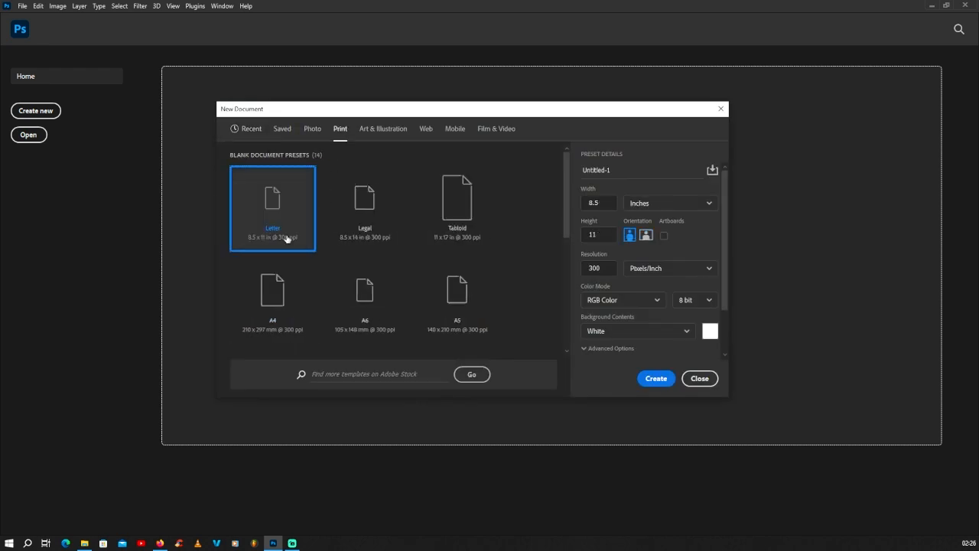
pyautogui.click(272, 298)
pyautogui.click(646, 236)
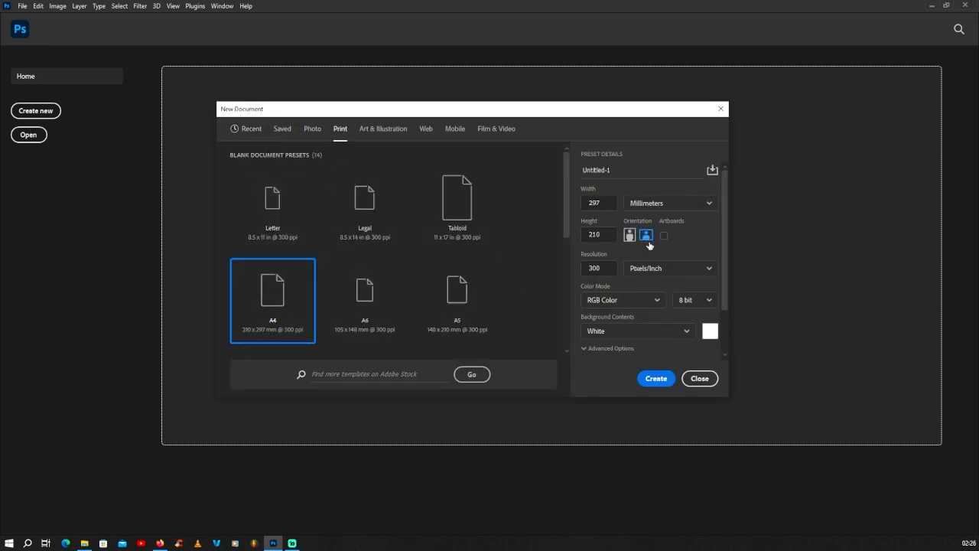
pyautogui.click(656, 379)
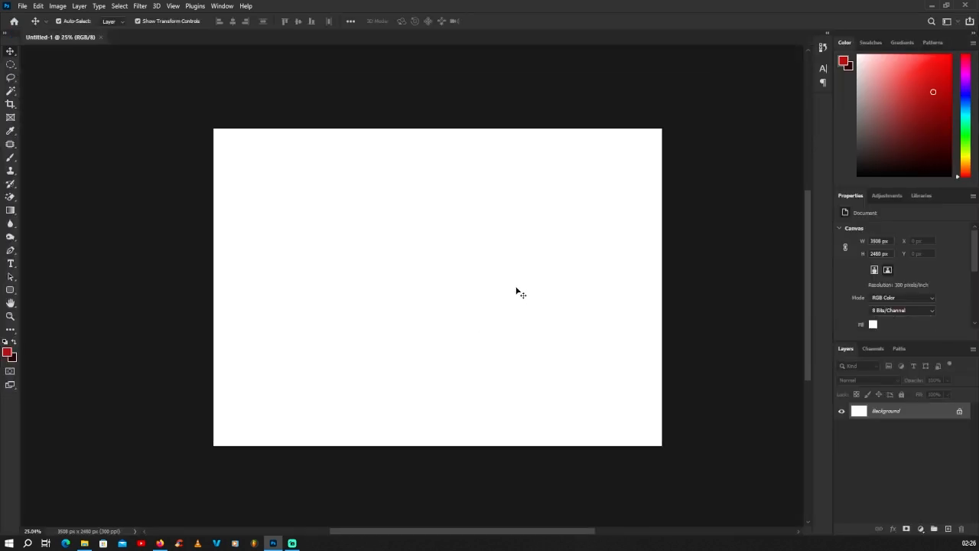
# Add a new layer and draw a circular Elliptical Marquee selection about 1907 px across on the canvas
pyautogui.click(949, 529)
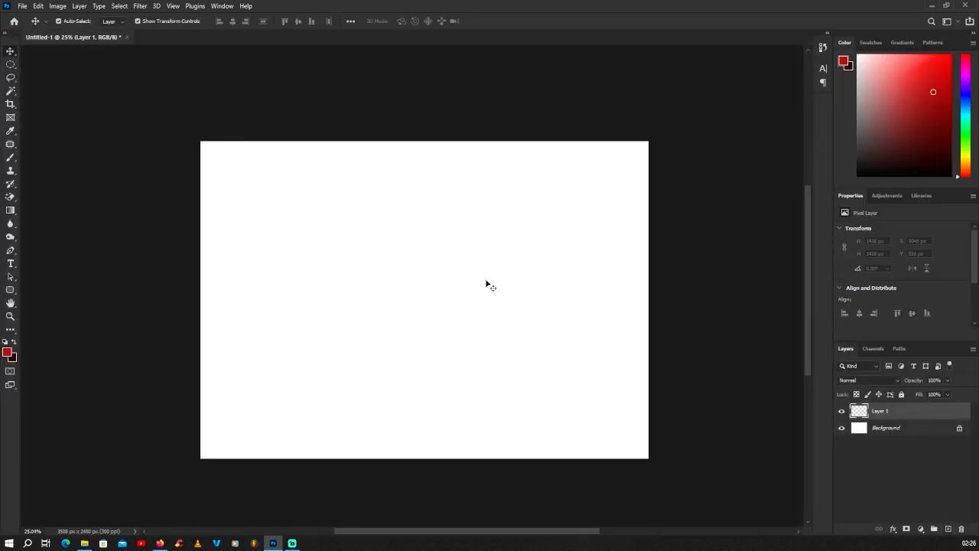
pyautogui.click(9, 66)
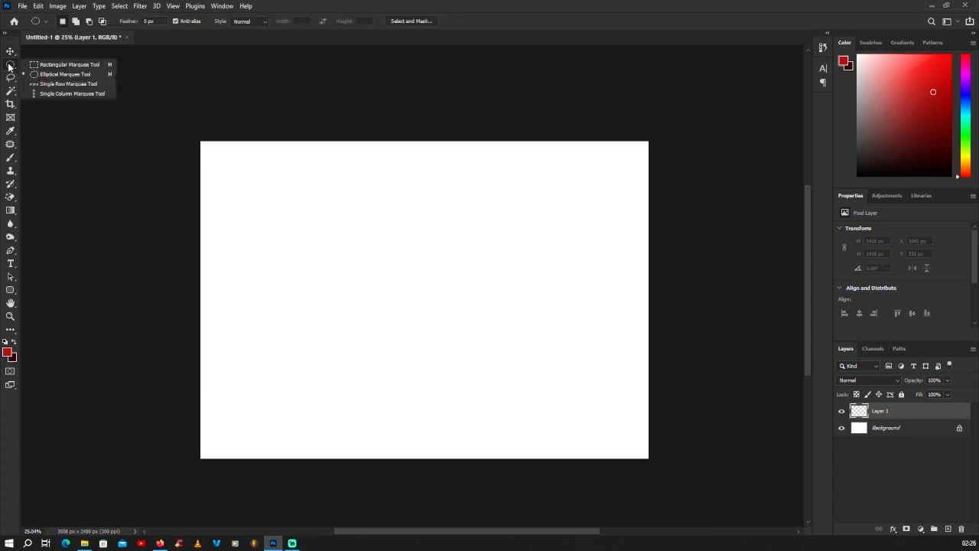
pyautogui.click(47, 75)
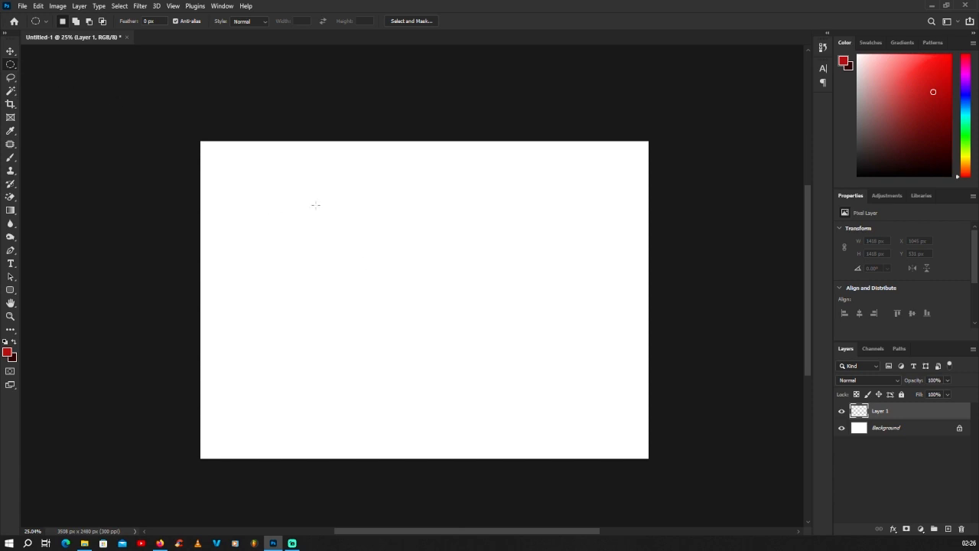
pyautogui.moveTo(315, 204); pyautogui.dragTo(592, 453)
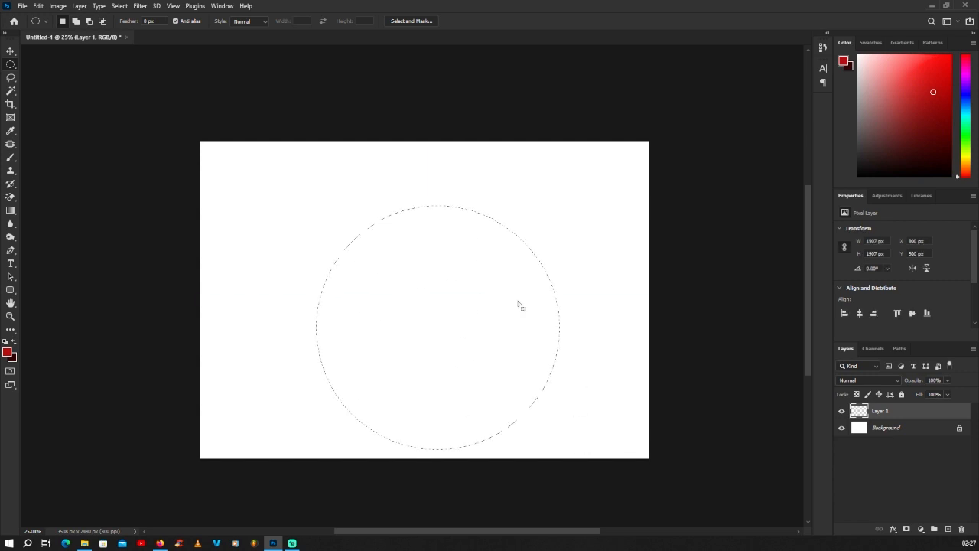
# Set the foreground colour to a strong red and the background colour to dark red 2e0808
pyautogui.click(8, 354)
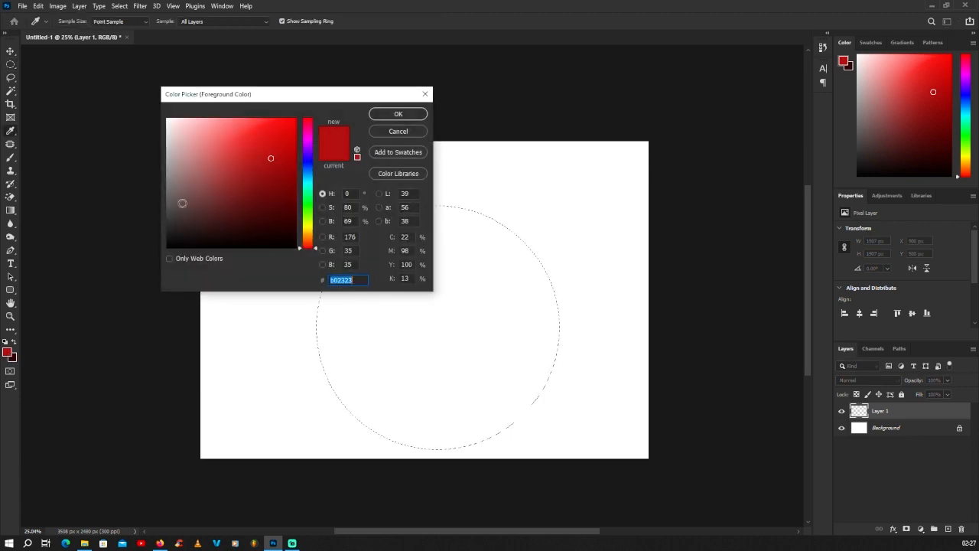
pyautogui.click(397, 114)
pyautogui.click(13, 359)
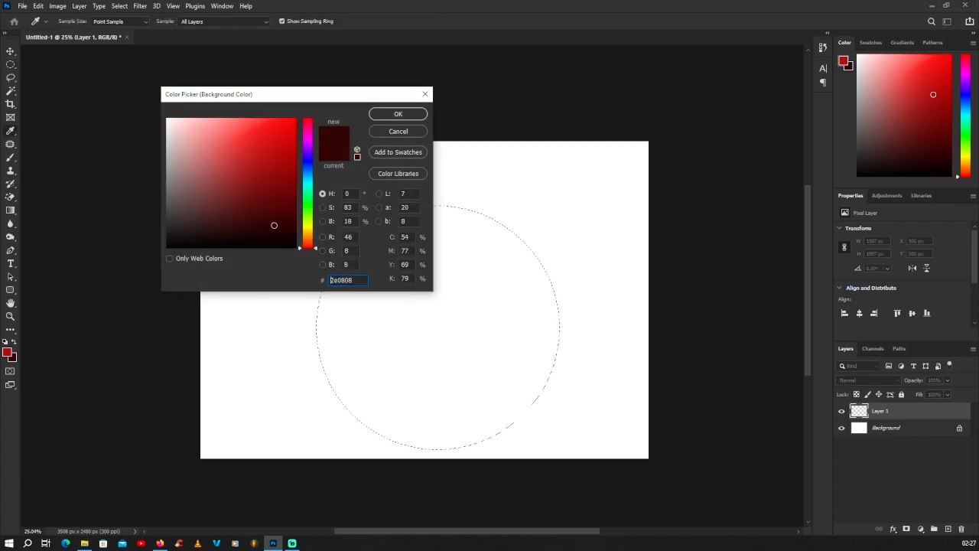
pyautogui.click(398, 114)
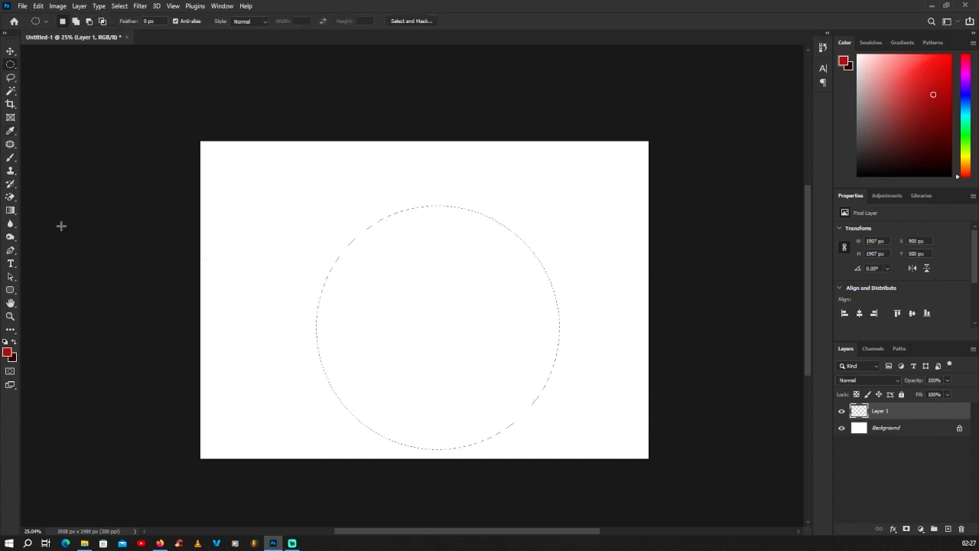
# Fill the circular selection with a radial gradient from its centre outward, red to dark red, and deselect
pyautogui.click(11, 212)
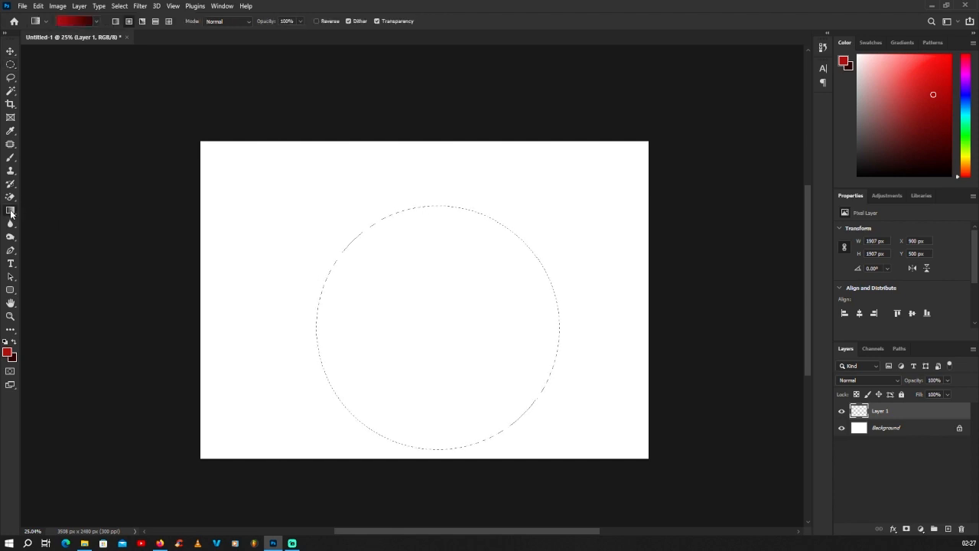
pyautogui.click(130, 21)
pyautogui.moveTo(434, 329); pyautogui.dragTo(535, 220)
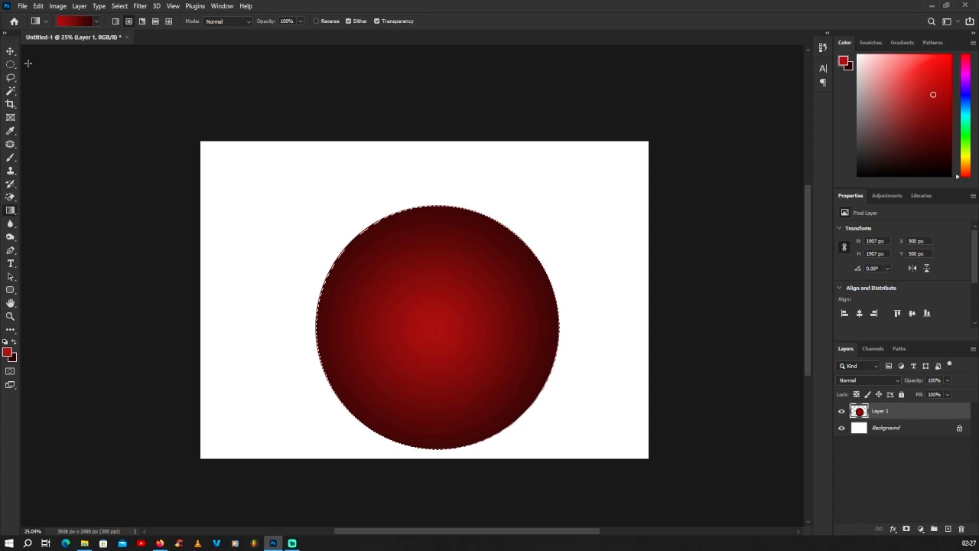
pyautogui.press('m')
pyautogui.hotkey('ctrl', 'd')
# Move the gradient circle up and left so it sits nearer the middle of the canvas
pyautogui.click(11, 51)
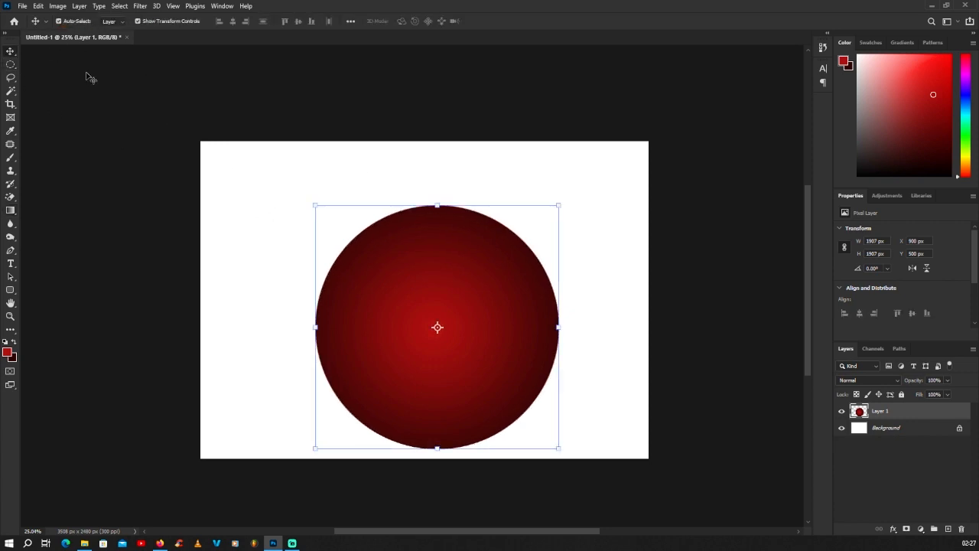
pyautogui.moveTo(385, 289); pyautogui.dragTo(381, 264)
pyautogui.press('ctrl')
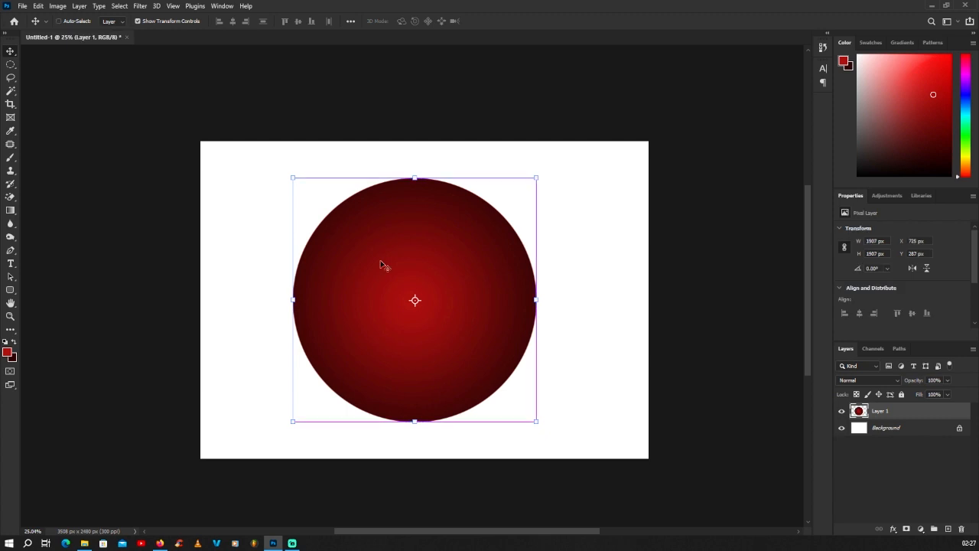
# Duplicate the circle layer and scale the copy about its centre to about 69.5%
pyautogui.hotkey('ctrl', 'j')
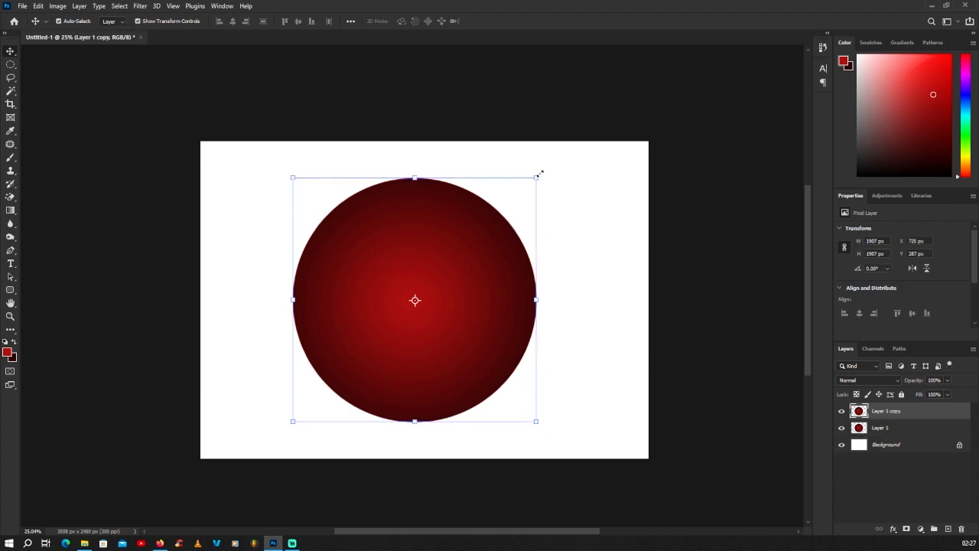
pyautogui.hotkey('ctrl', 't')
pyautogui.moveTo(537, 177); pyautogui.dragTo(517, 232)
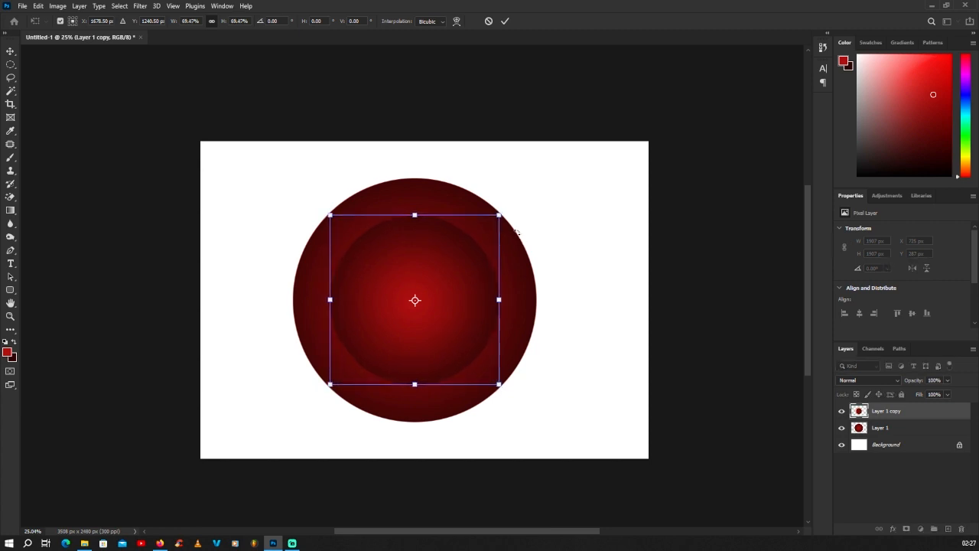
pyautogui.press('Return')
pyautogui.click(903, 474)
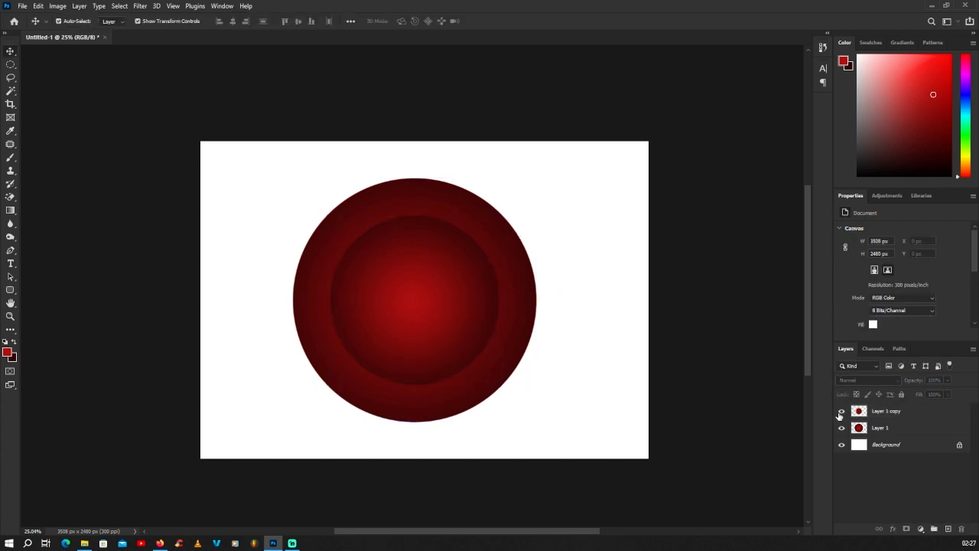
# Hide the smaller circle's layer and make the larger circle's layer, Layer 1, active and visible
pyautogui.click(842, 411)
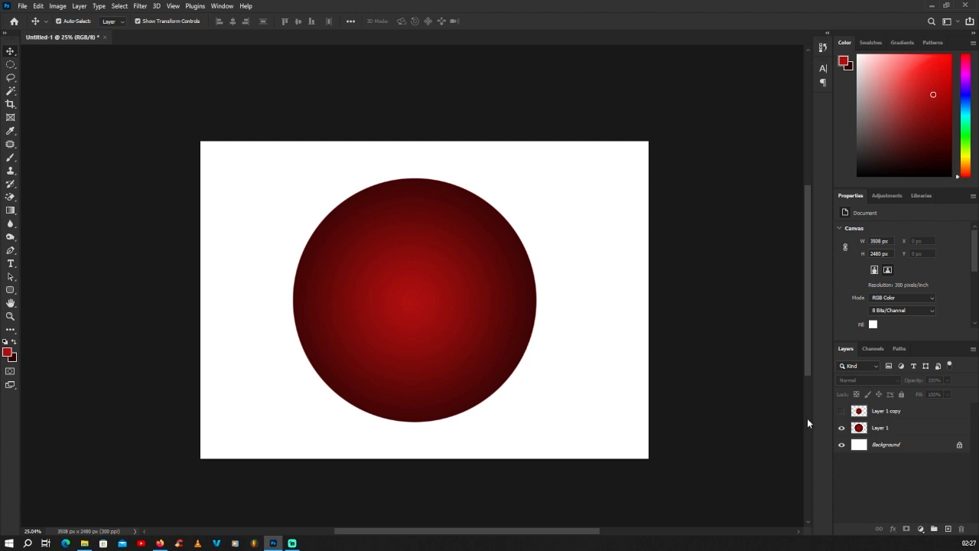
pyautogui.click(899, 431)
pyautogui.click(841, 428)
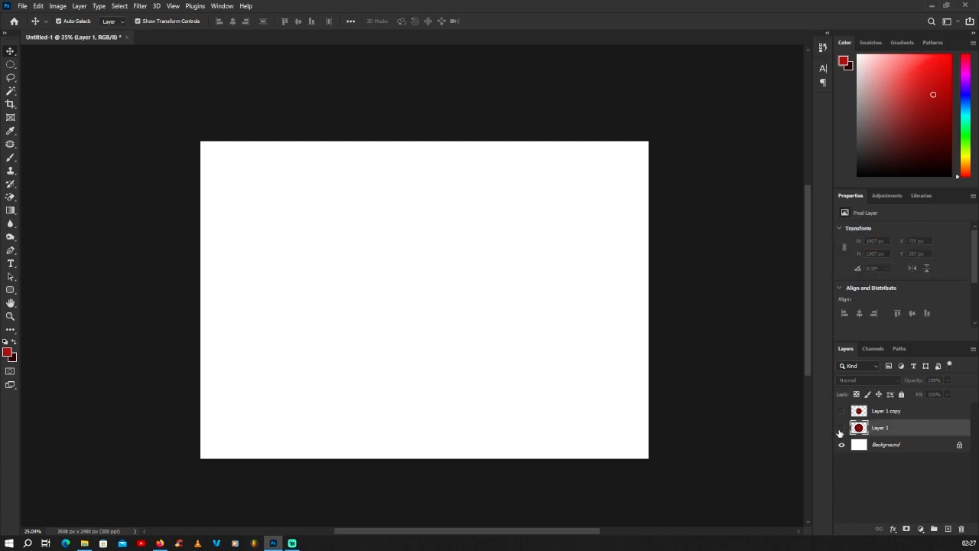
pyautogui.click(842, 428)
# Load the smaller circle's outline as a selection, delete that area from Layer 1 to form a ring, and deselect
pyautogui.press('ctrl')
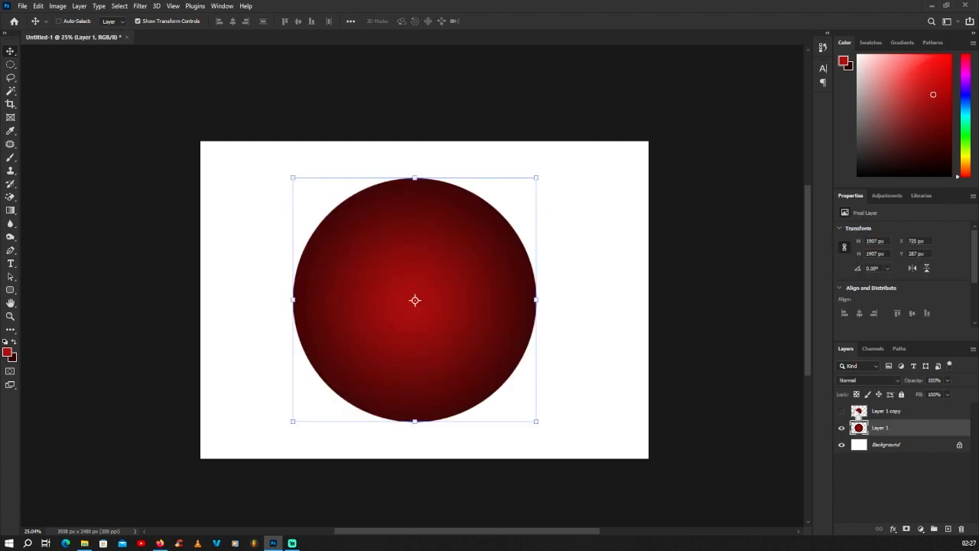
pyautogui.keyDown('ctrl'); pyautogui.click(859, 411); pyautogui.keyUp('ctrl')
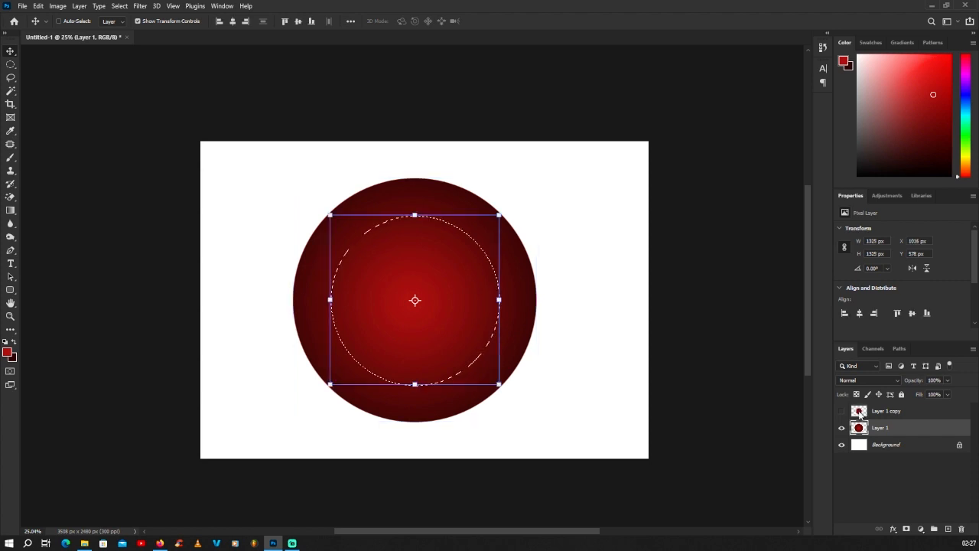
pyautogui.click(881, 411)
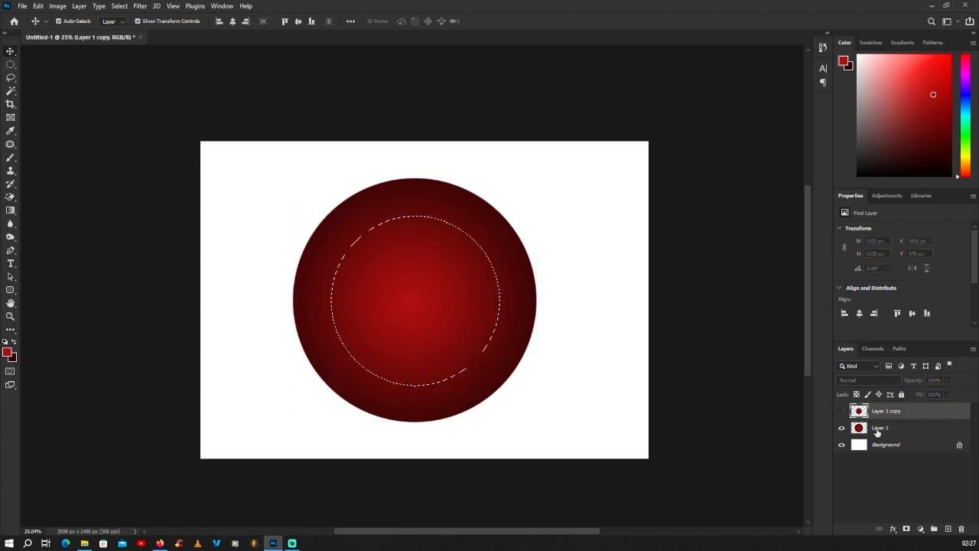
pyautogui.click(879, 429)
pyautogui.press('Delete')
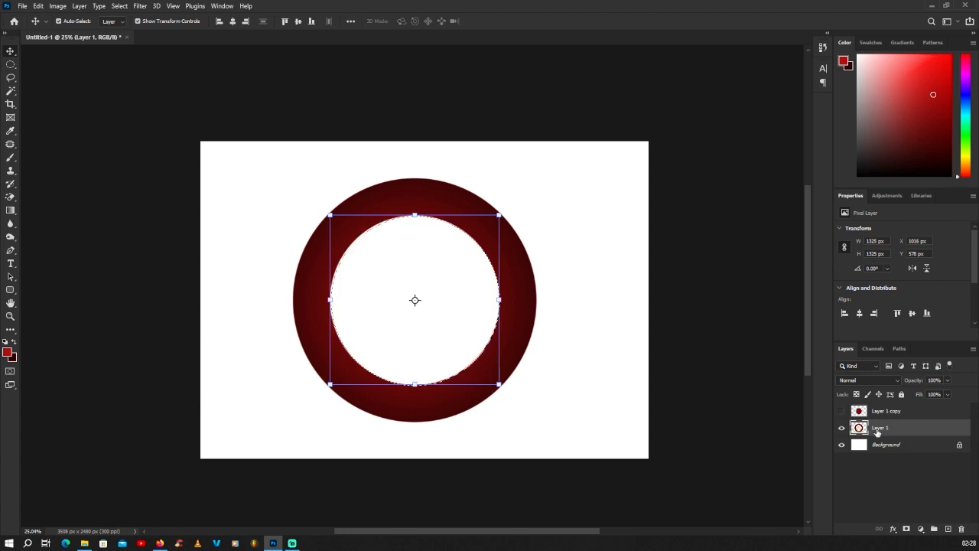
pyautogui.press('m')
pyautogui.click(373, 267)
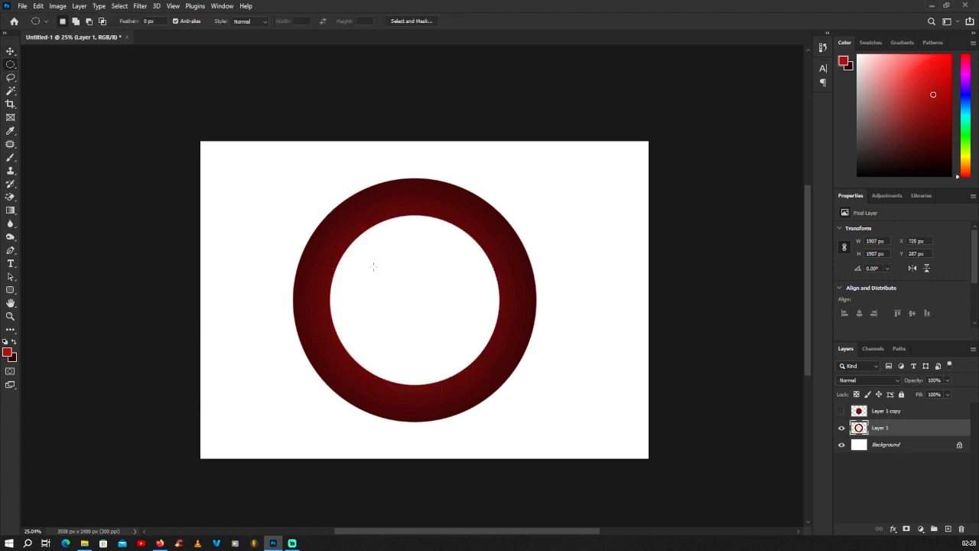
# Show the Layer 1 copy layer again and place it below Layer 1 in the layer order
pyautogui.click(10, 51)
pyautogui.click(903, 470)
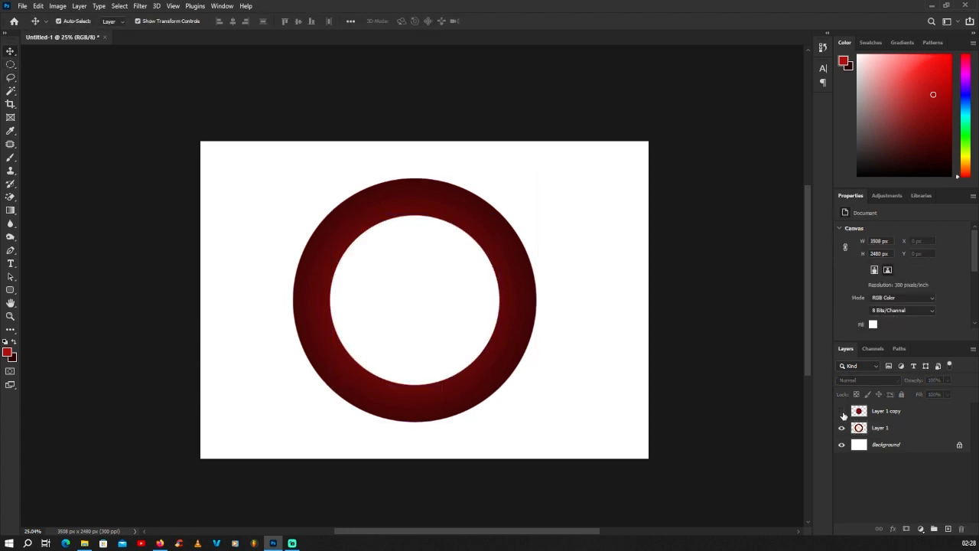
pyautogui.click(841, 411)
pyautogui.moveTo(880, 417); pyautogui.dragTo(884, 442)
# Enlarge the inner circle about its centre to about 1441 px so it extends under the ring
pyautogui.click(498, 215)
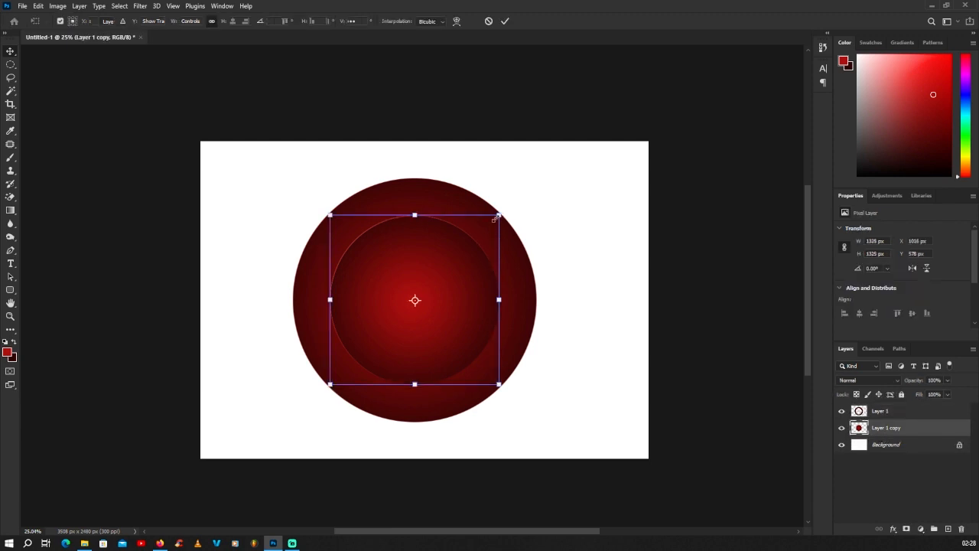
pyautogui.moveTo(498, 217); pyautogui.dragTo(509, 206)
pyautogui.press('Return')
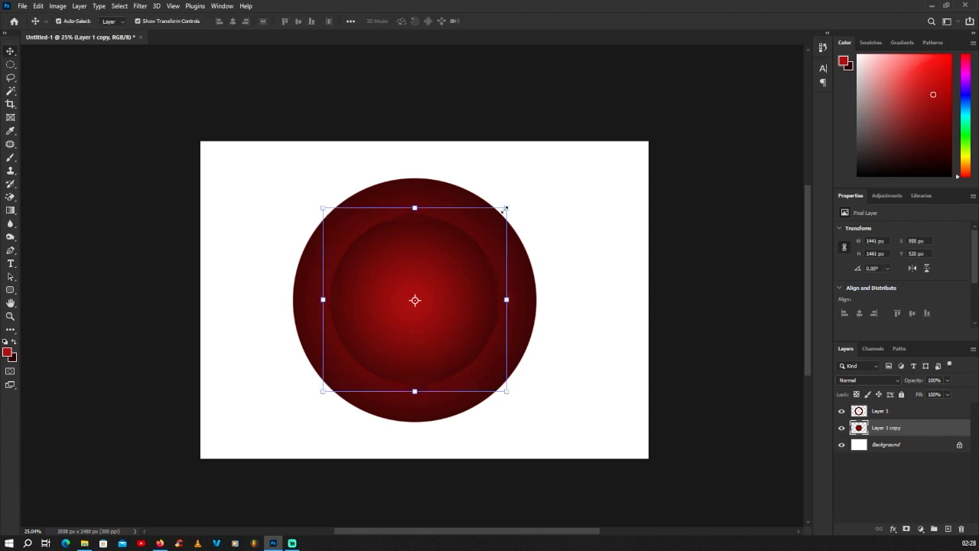
# Darken the inner circle slightly by lowering its midtones with a Levels adjustment
pyautogui.press('ctrl')
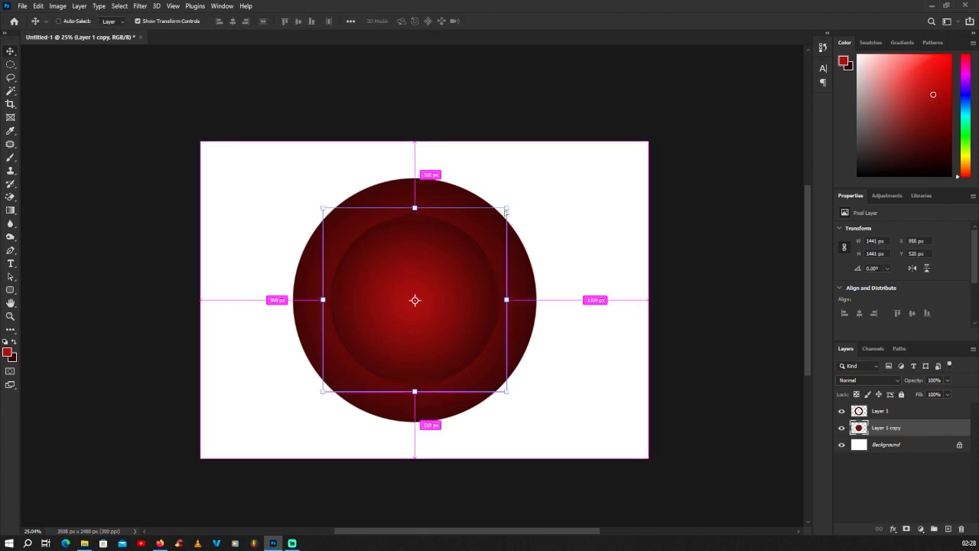
pyautogui.hotkey('ctrl', 'l')
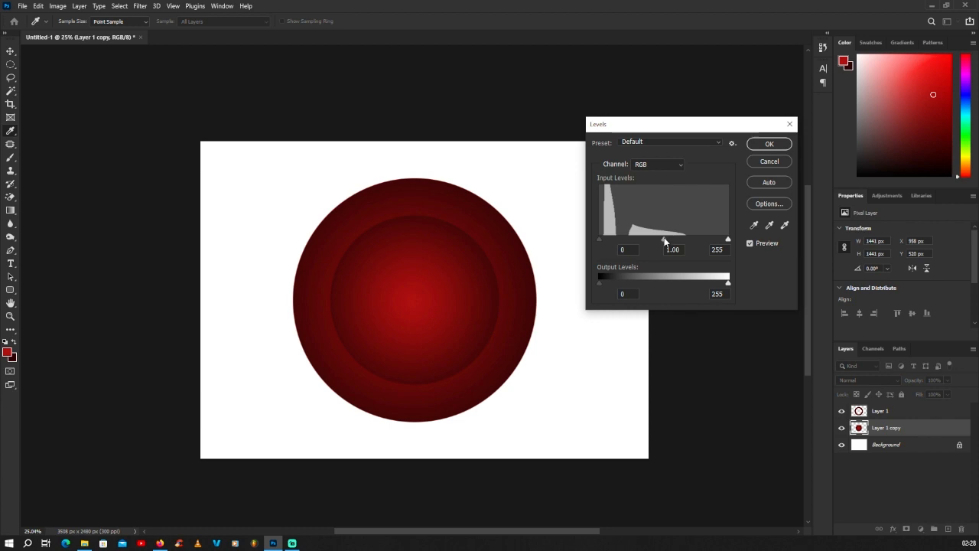
pyautogui.moveTo(665, 240); pyautogui.dragTo(673, 242)
pyautogui.click(770, 144)
pyautogui.press('v')
# Draw an unfilled circle about 1618 px wide from the centre of the red circles with the Ellipse Tool, with a stroke of about 15.6 px
pyautogui.scroll(-1, 382, 160)
pyautogui.scroll(1, 451, 249)
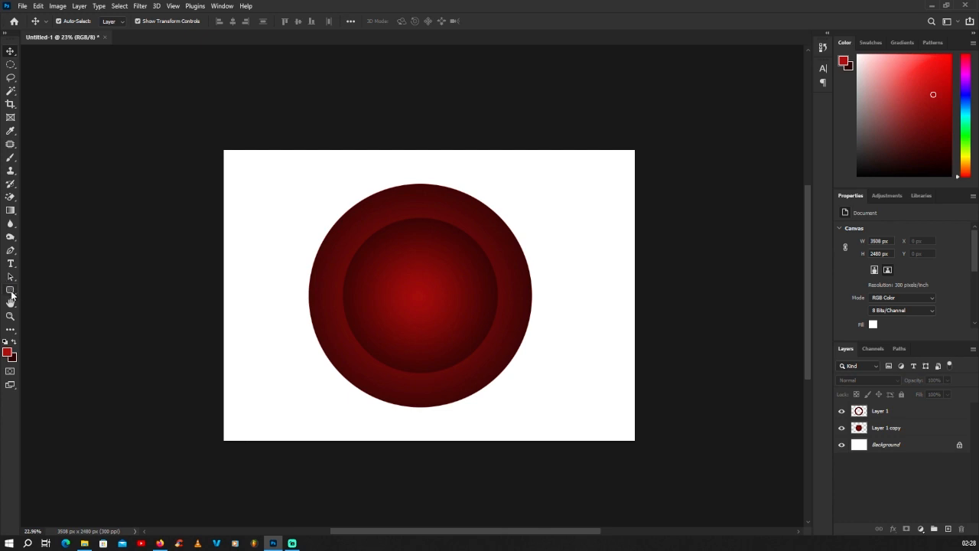
pyautogui.moveTo(11, 292); pyautogui.dragTo(10, 296)
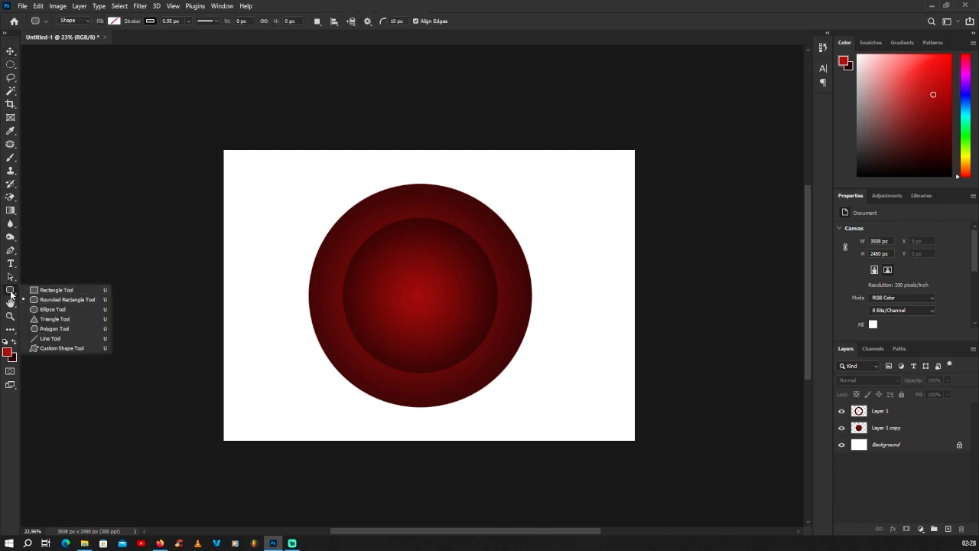
pyautogui.click(57, 309)
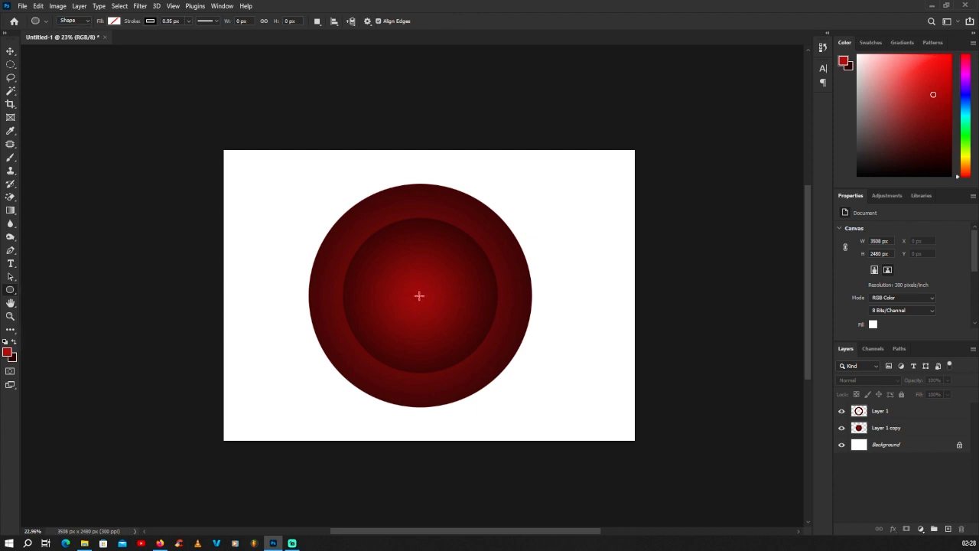
pyautogui.moveTo(420, 295); pyautogui.dragTo(523, 390)
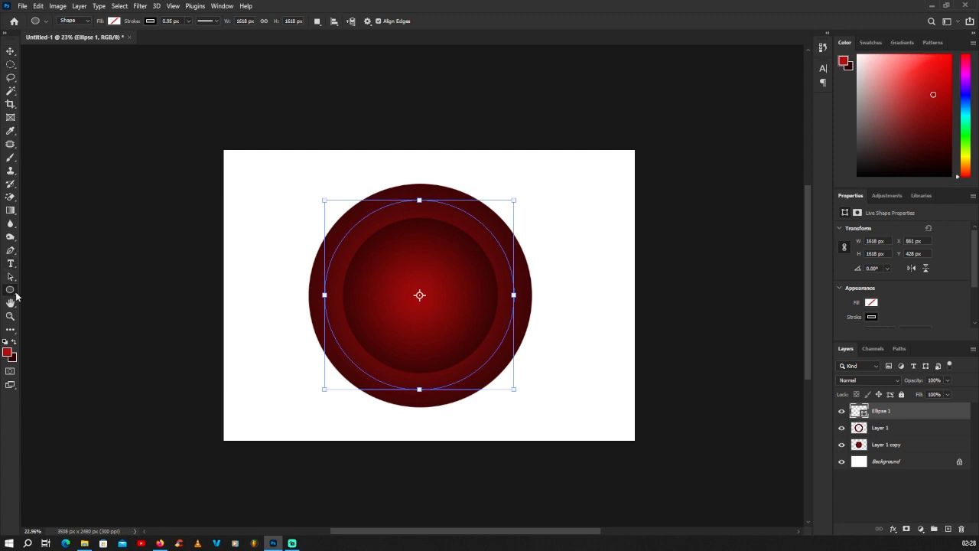
pyautogui.click(186, 23)
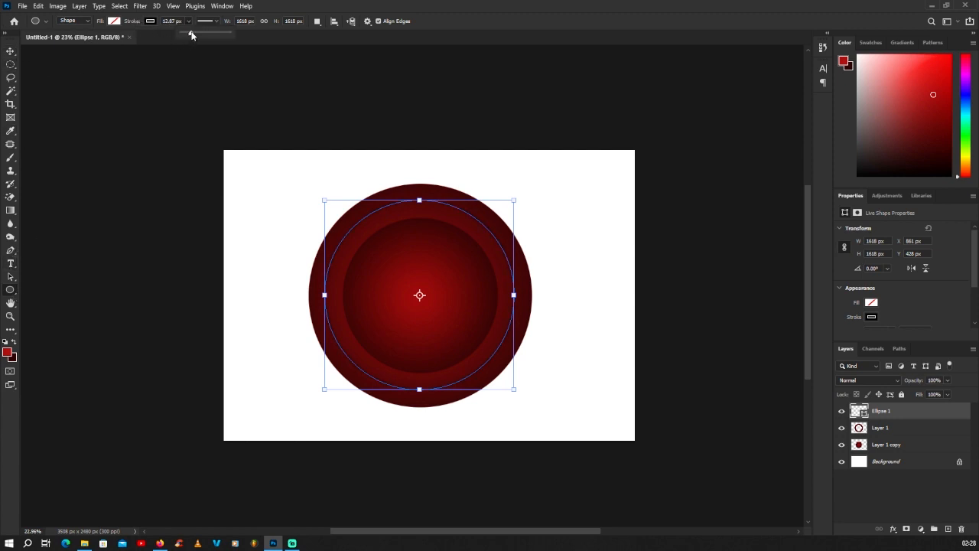
pyautogui.scroll(6, 413, 259)
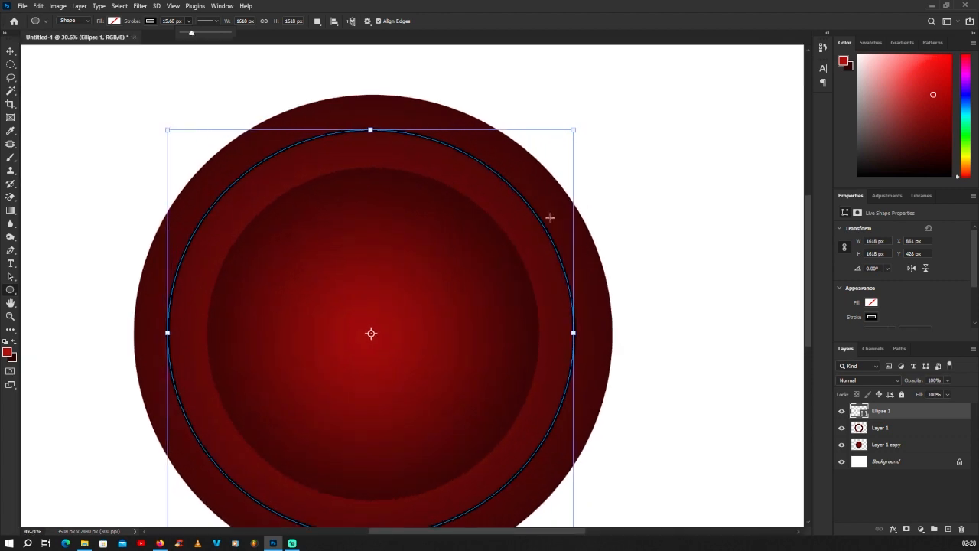
# Change the circle outline's stroke colour from the colour picker to a bright, slightly pinkish red
pyautogui.scroll(-5, 460, 286)
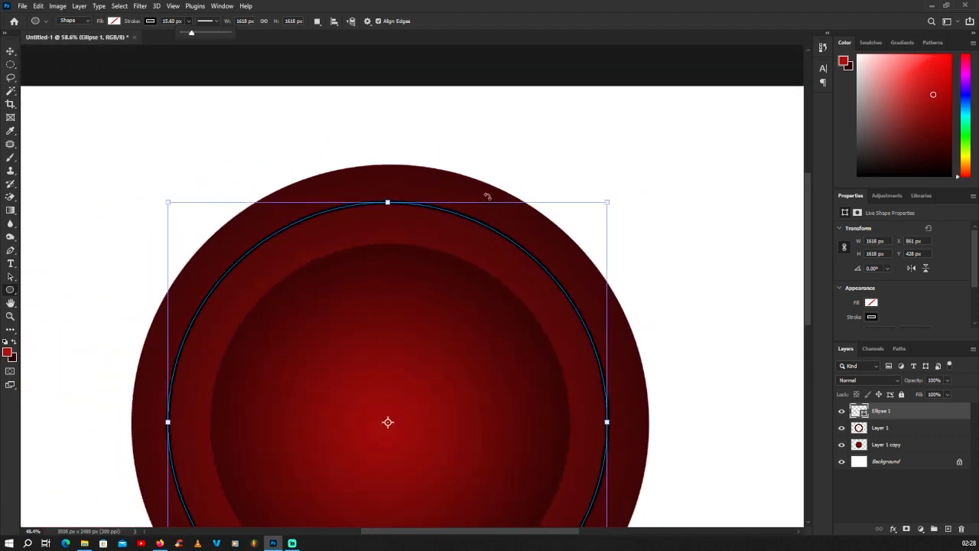
pyautogui.scroll(1, 373, 221)
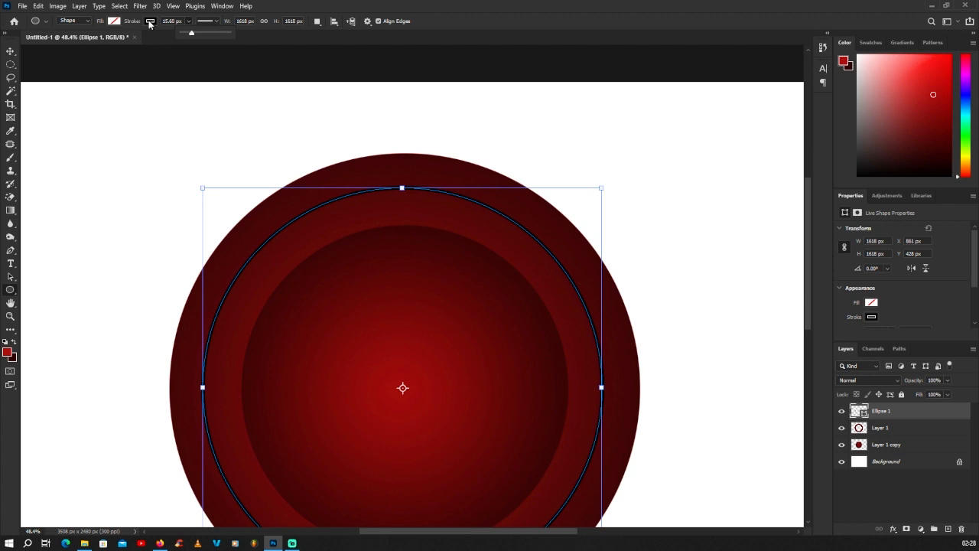
pyautogui.click(150, 22)
pyautogui.click(213, 40)
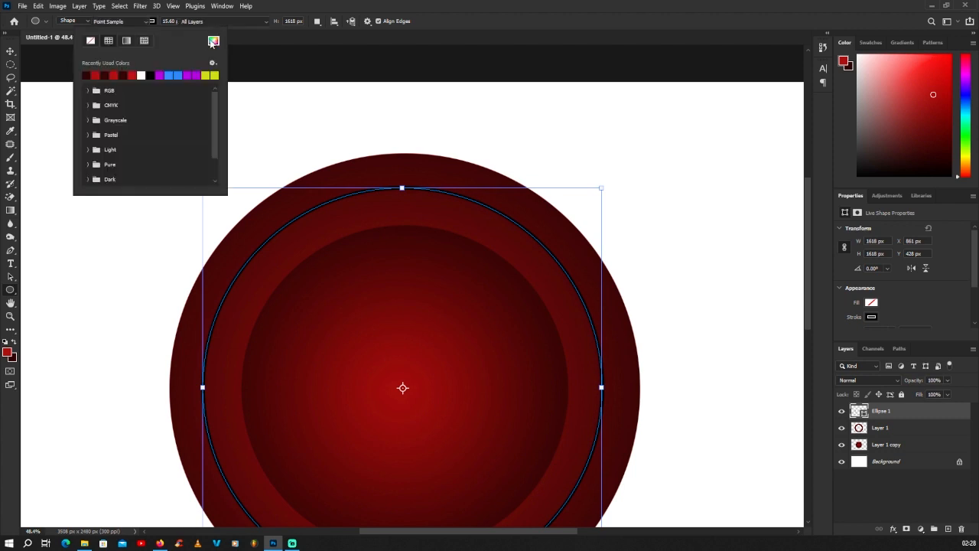
pyautogui.moveTo(309, 92); pyautogui.dragTo(695, 122)
pyautogui.moveTo(629, 161); pyautogui.dragTo(631, 153)
pyautogui.click(782, 141)
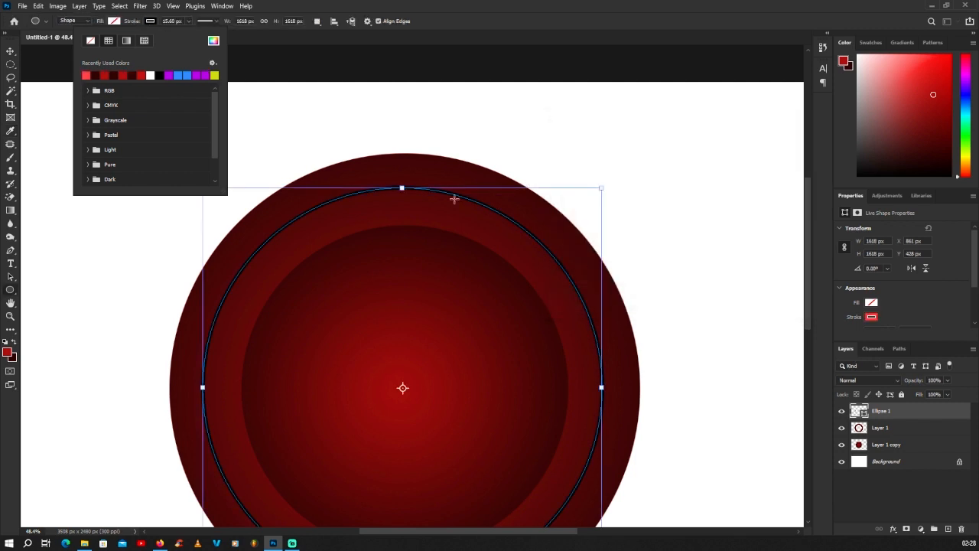
pyautogui.hotkey('ctrl', '-')
pyautogui.hotkey('ctrl', '-')
pyautogui.press('Escape')
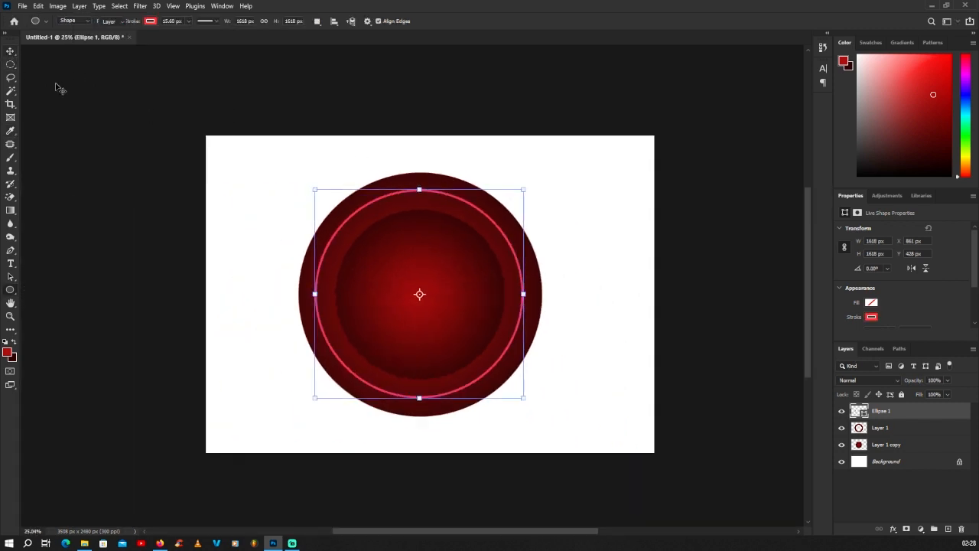
# Select the Ellipse 1, Layer 1 and Layer 1 copy layers together and align their horizontal and vertical centres
pyautogui.press('v')
pyautogui.scroll(-3, 410, 229)
pyautogui.scroll(3, 529, 267)
pyautogui.scroll(-2, 460, 258)
pyautogui.scroll(2, 460, 258)
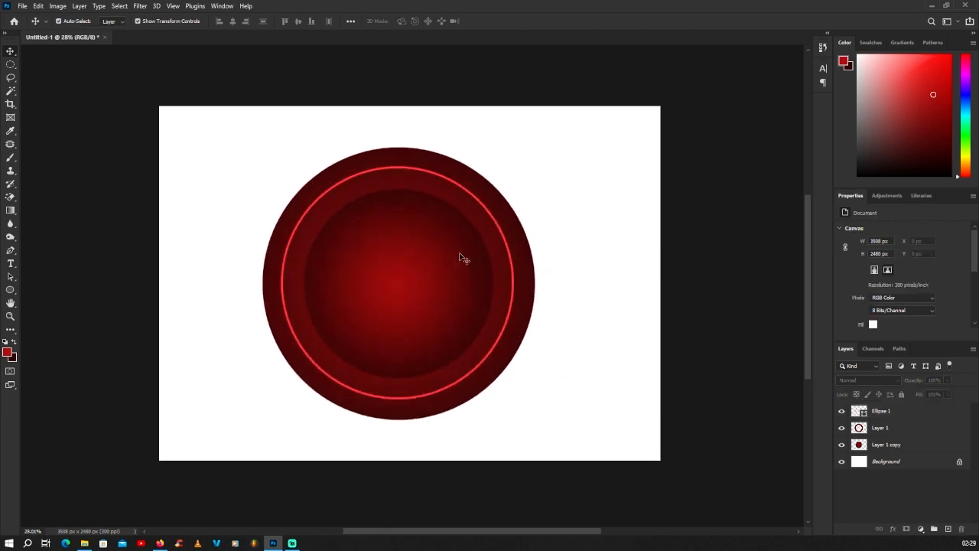
pyautogui.scroll(-1, 399, 254)
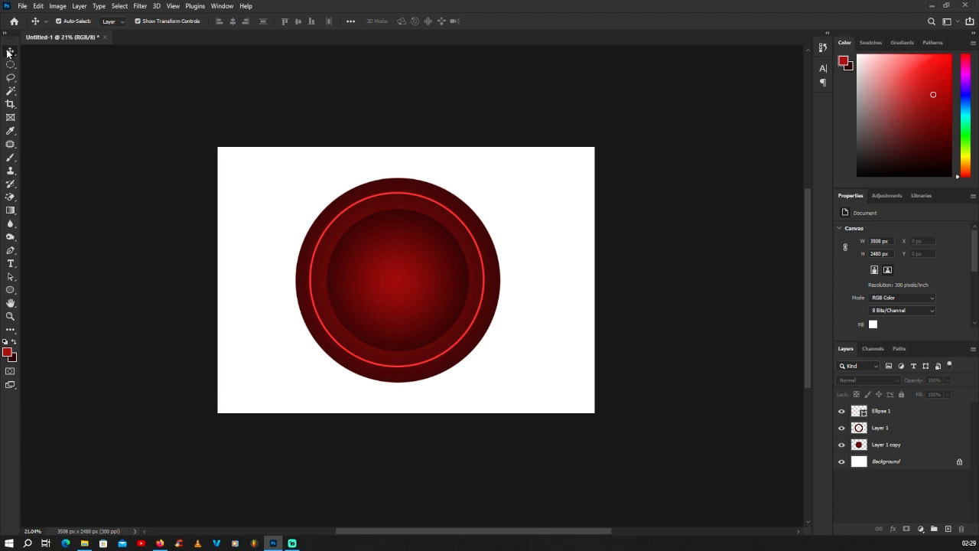
pyautogui.moveTo(269, 160); pyautogui.dragTo(557, 426)
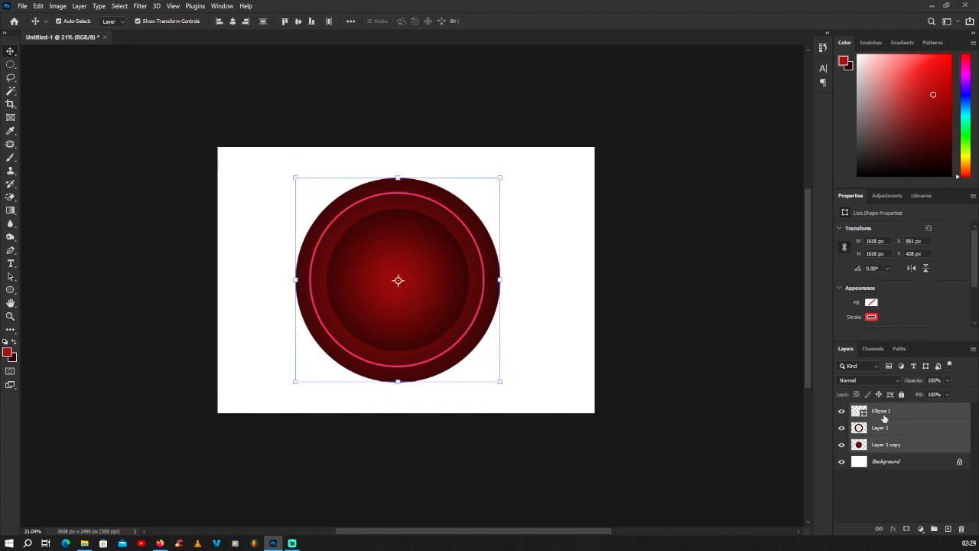
pyautogui.click(643, 343)
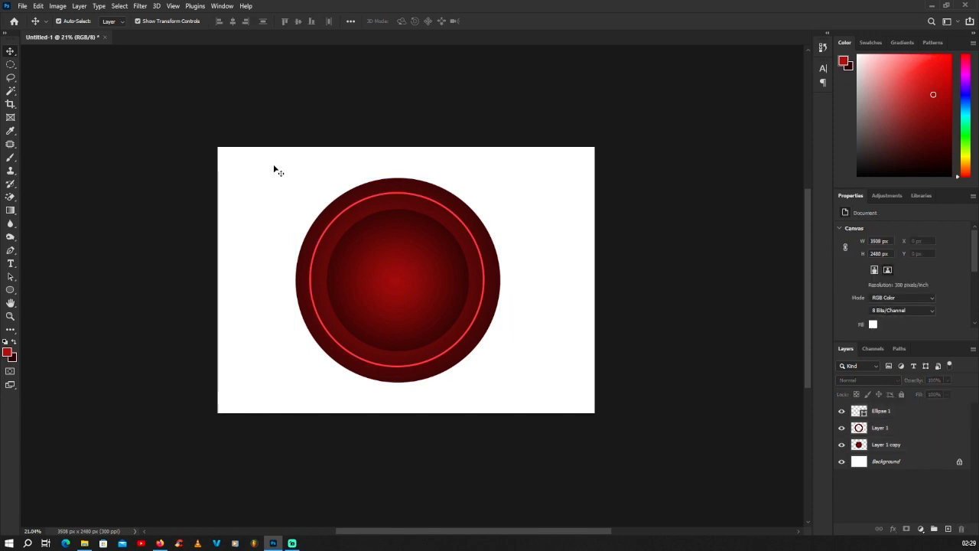
pyautogui.moveTo(274, 165); pyautogui.dragTo(540, 406)
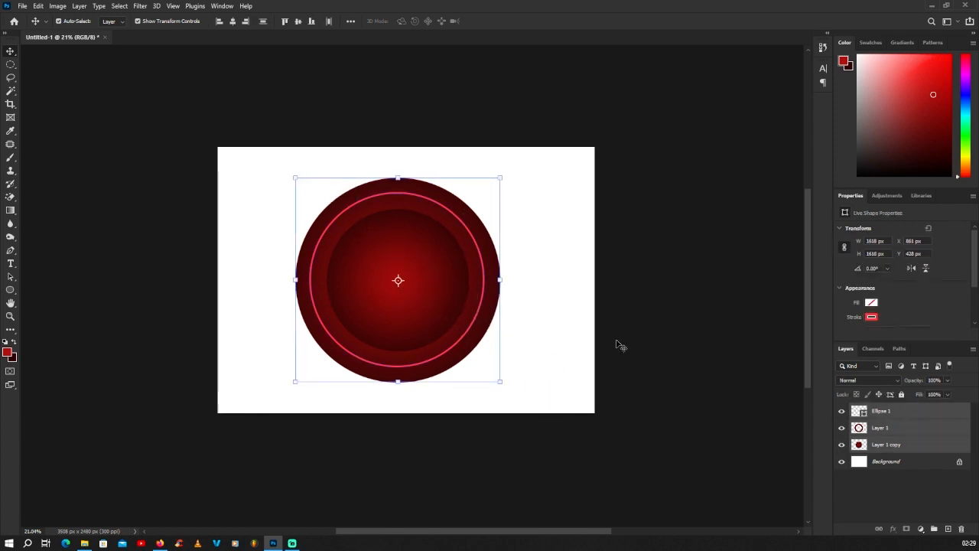
pyautogui.scroll(1, 411, 263)
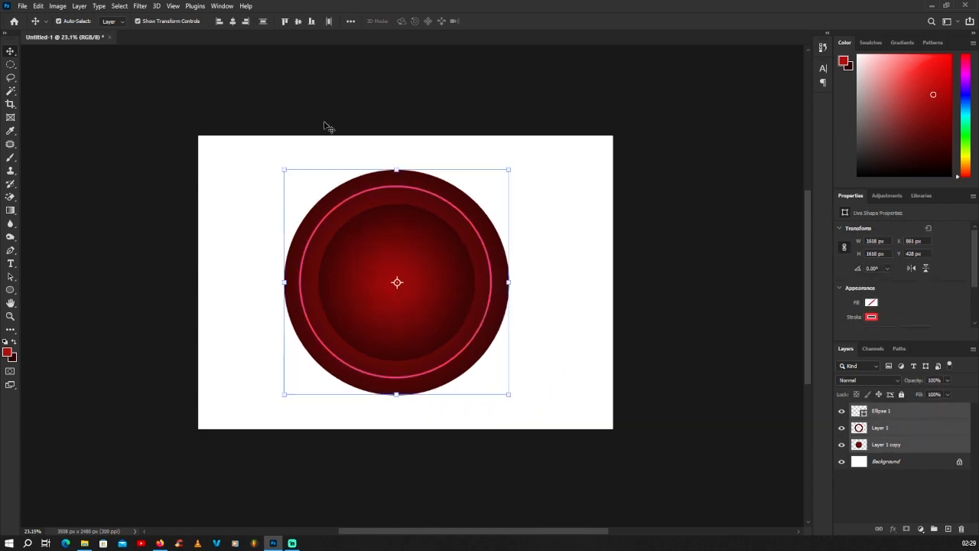
pyautogui.click(233, 22)
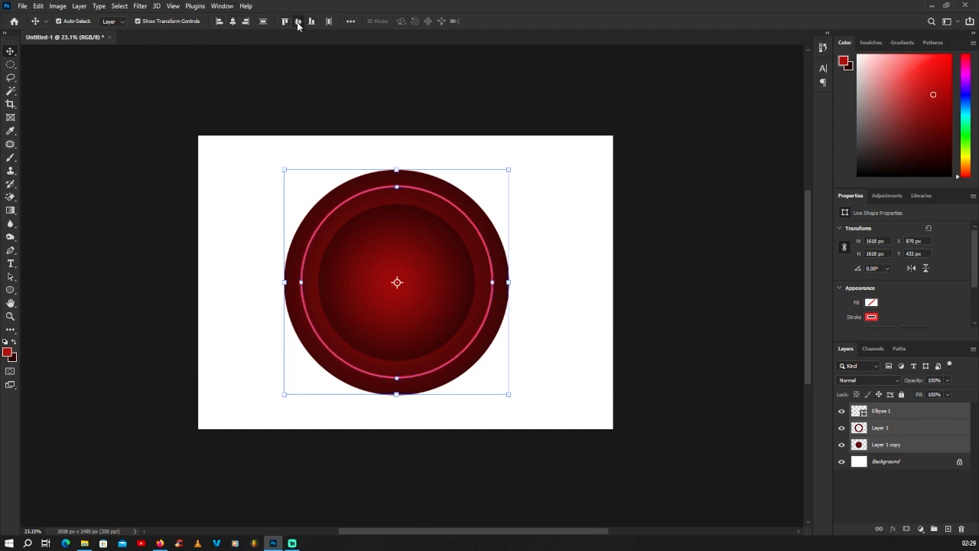
pyautogui.scroll(-1, 551, 229)
pyautogui.click(564, 241)
pyautogui.scroll(1, 476, 247)
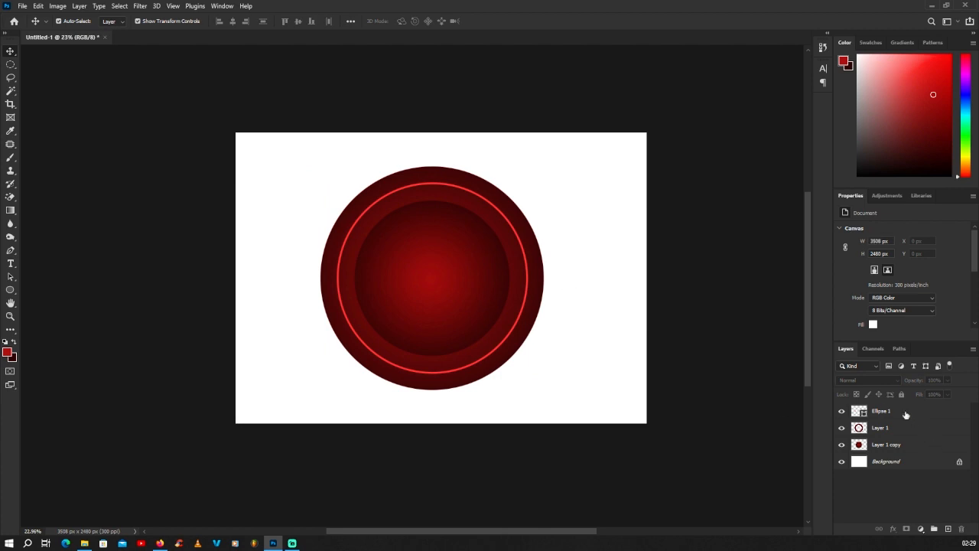
# Rasterize the Ellipse 1 shape layer
pyautogui.click(864, 414)
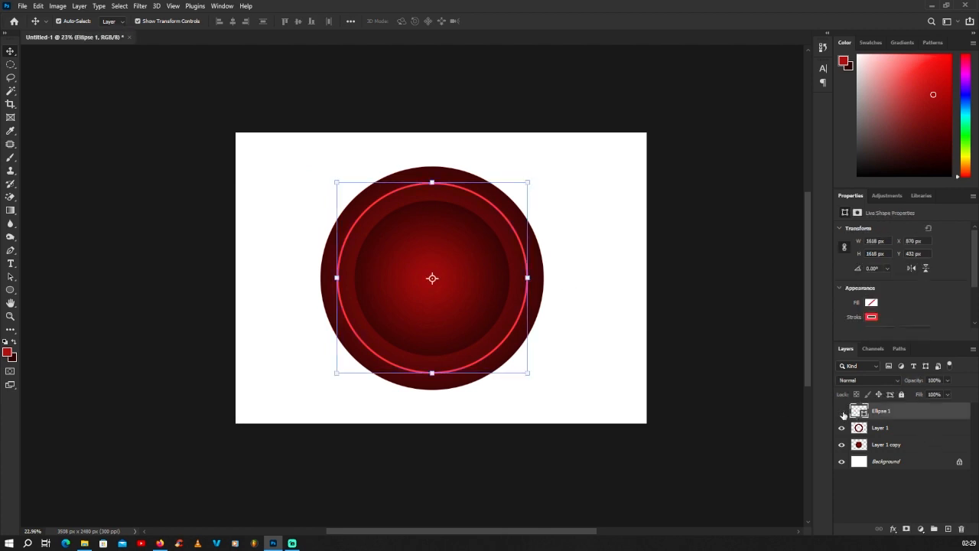
pyautogui.click(843, 414)
pyautogui.rightClick(886, 414)
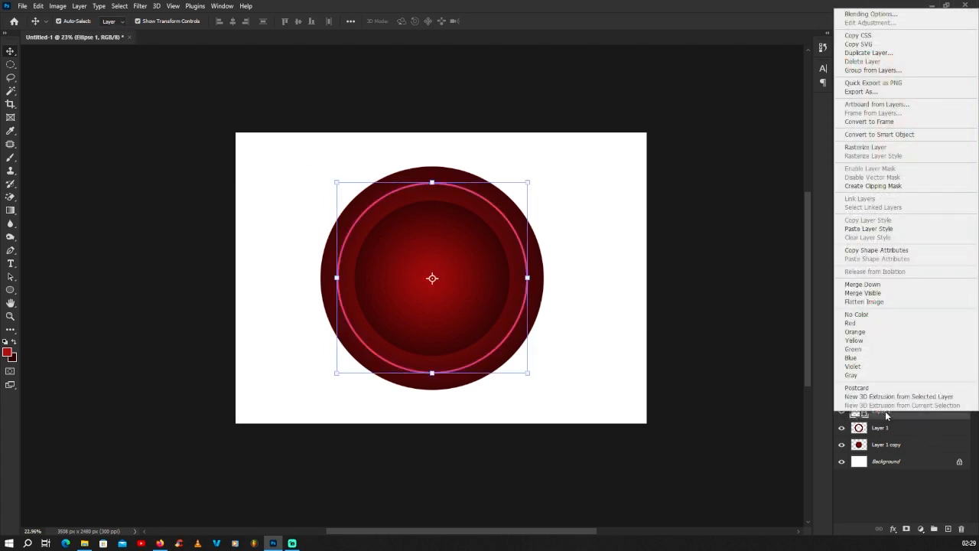
pyautogui.click(872, 147)
pyautogui.scroll(-2, 531, 261)
pyautogui.scroll(2, 511, 259)
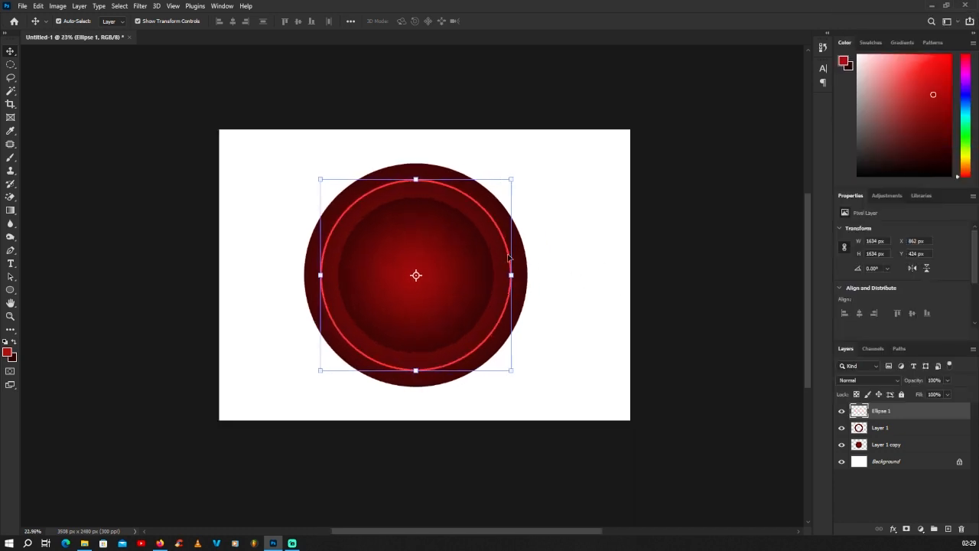
# Hide and show the Ellipse 1 layer to compare the design with and without the bright circle line
pyautogui.click(615, 261)
pyautogui.scroll(1, 491, 258)
pyautogui.click(842, 414)
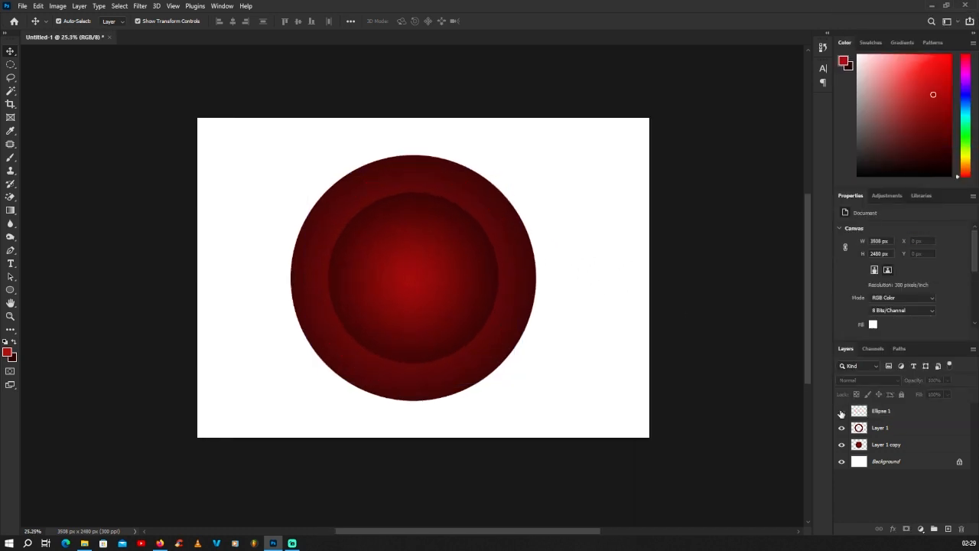
pyautogui.click(842, 413)
pyautogui.scroll(-1, 428, 274)
pyautogui.scroll(1, 422, 222)
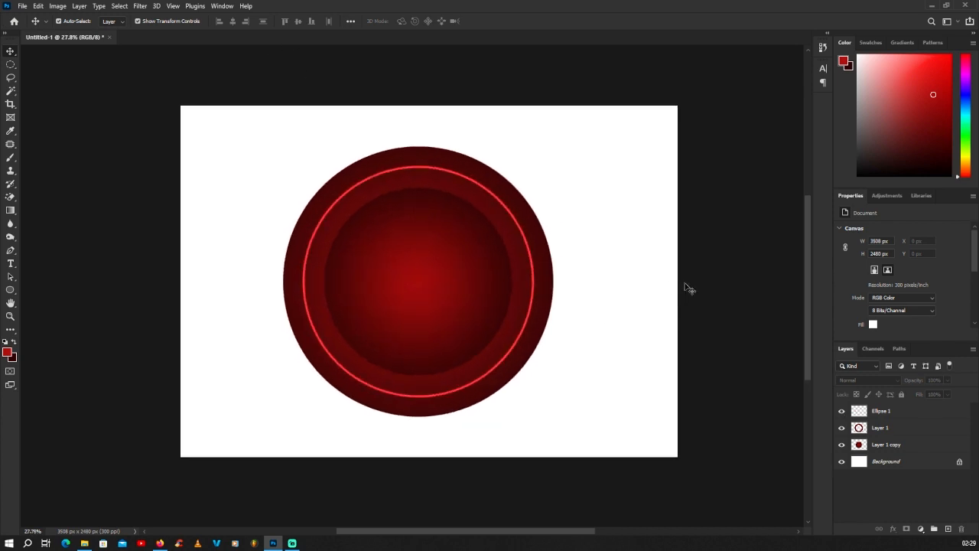
# Blur the bright circle line on the Ellipse 1 layer with a Gaussian Blur of about 24.9 pixels radius
pyautogui.click(888, 411)
pyautogui.click(140, 5)
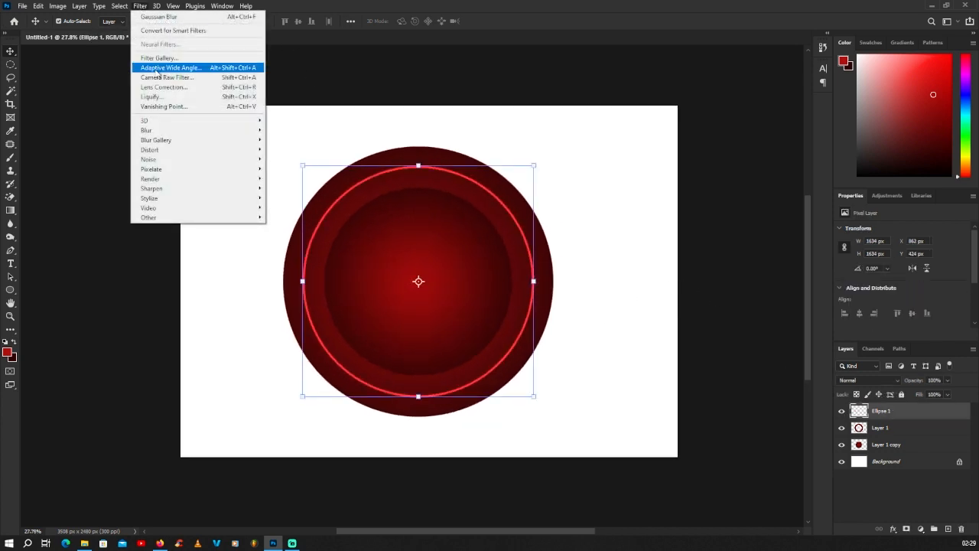
pyautogui.moveTo(229, 130)
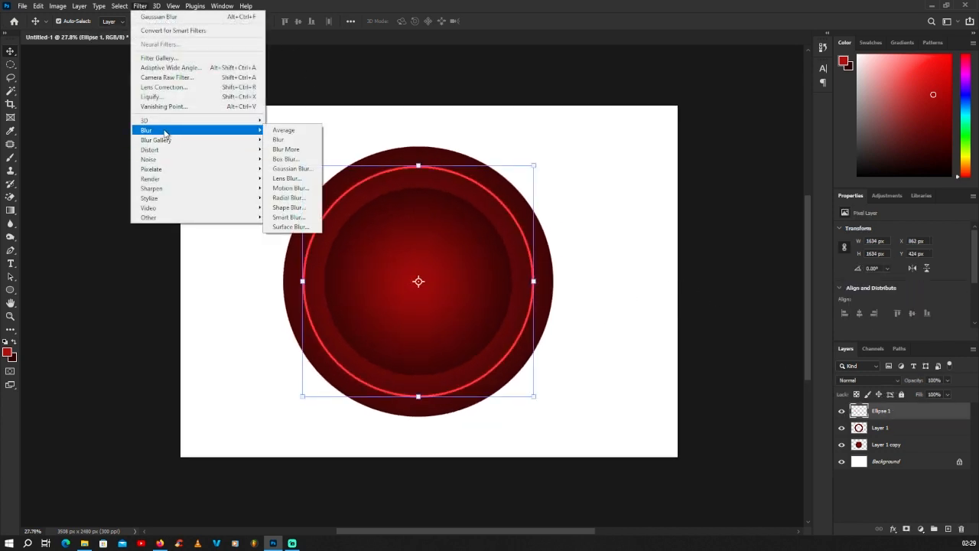
pyautogui.click(285, 168)
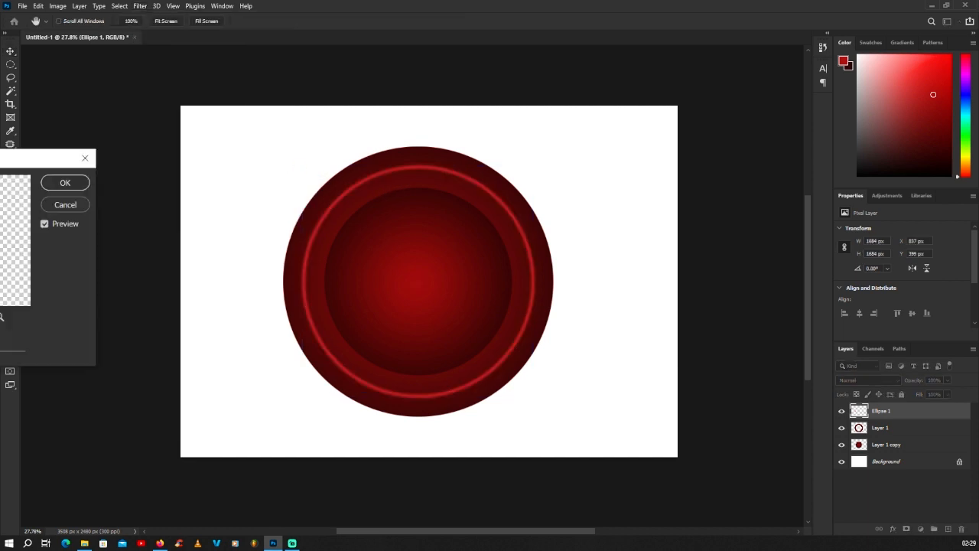
pyautogui.moveTo(5, 157); pyautogui.dragTo(672, 108)
pyautogui.moveTo(649, 264)
pyautogui.mouseDown()
pyautogui.moveTo(659, 264)
pyautogui.moveTo(614, 265)
pyautogui.moveTo(669, 265)
pyautogui.moveTo(660, 265)
pyautogui.mouseUp()
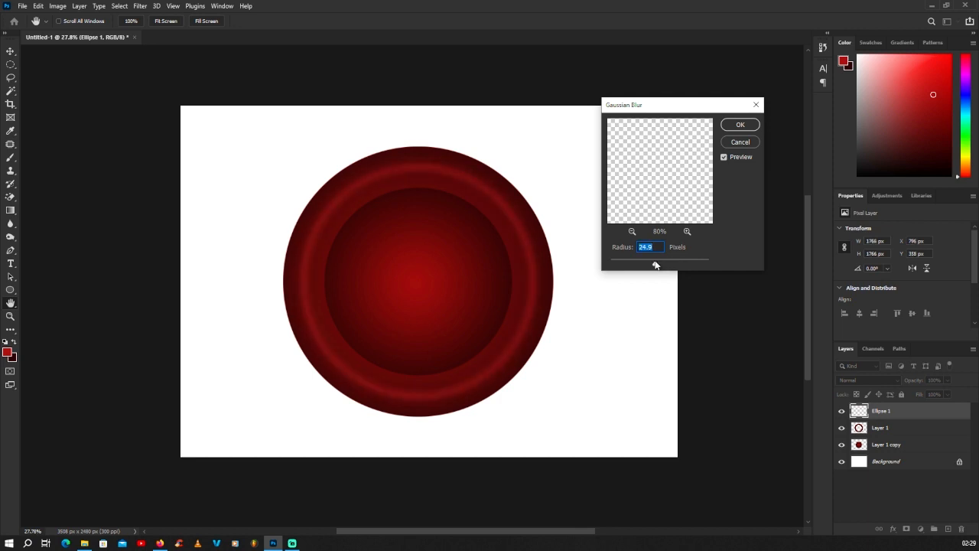
pyautogui.click(740, 124)
pyautogui.press('v')
pyautogui.scroll(-2, 527, 287)
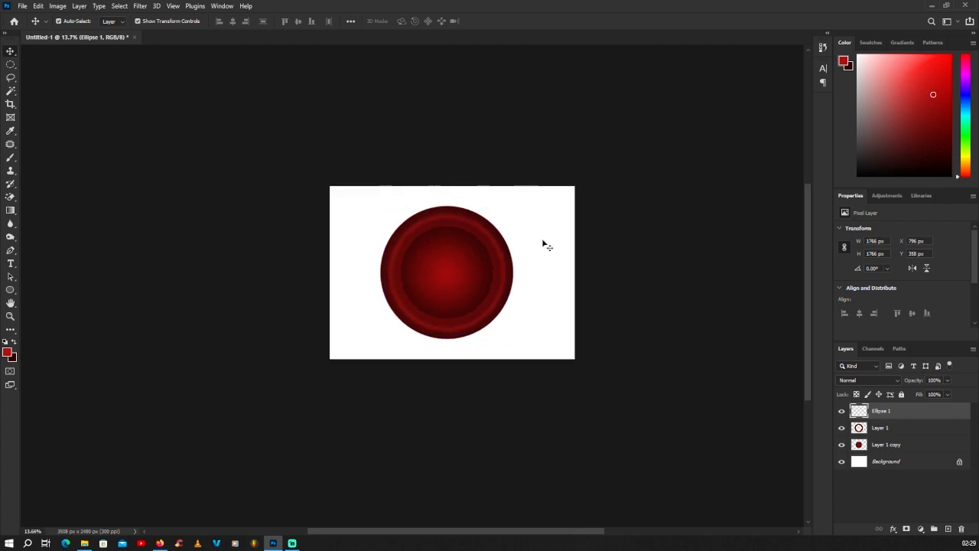
# Select all the circle layers together and move them slightly down on the canvas
pyautogui.click(544, 245)
pyautogui.scroll(1, 392, 218)
pyautogui.moveTo(357, 204); pyautogui.dragTo(518, 343)
pyautogui.moveTo(488, 287); pyautogui.dragTo(500, 297)
pyautogui.click(614, 282)
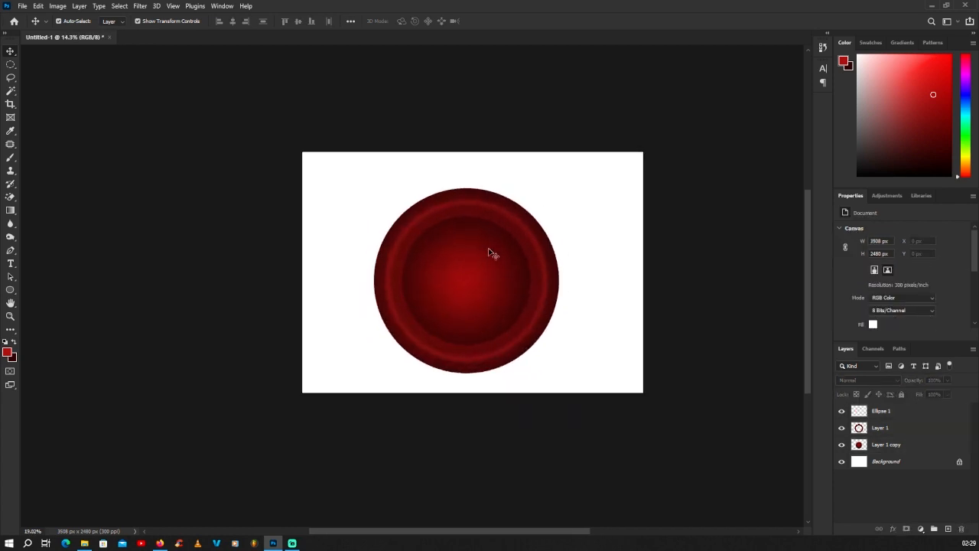
pyautogui.scroll(1, 719, 358)
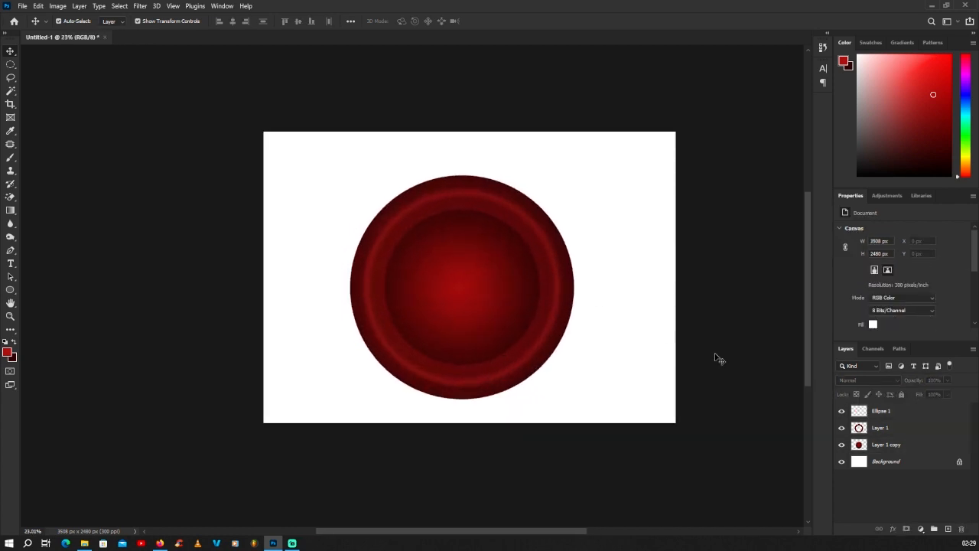
# Add a white Stroke layer style of 43 px, positioned outside, to the ring on Layer 1
pyautogui.click(882, 444)
pyautogui.click(872, 430)
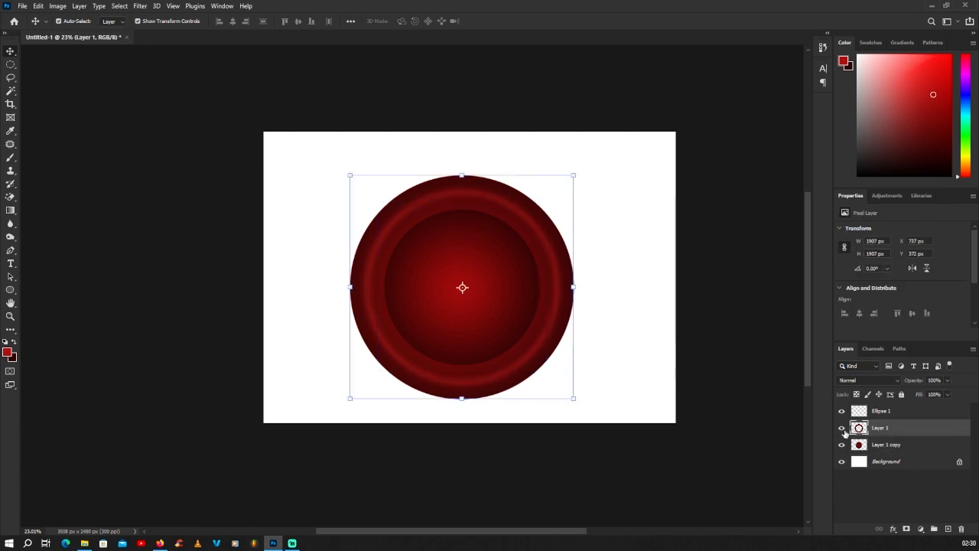
pyautogui.click(842, 427)
pyautogui.click(842, 427)
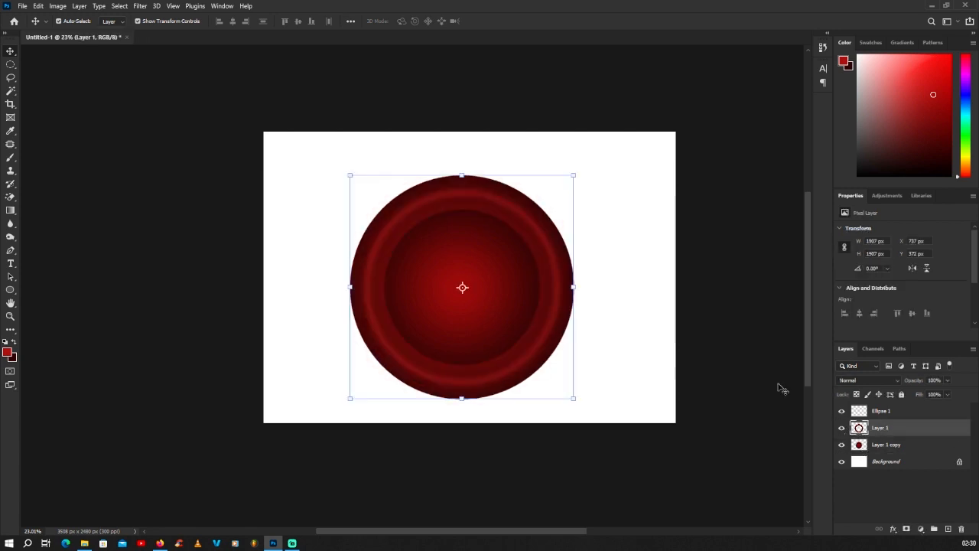
pyautogui.click(894, 531)
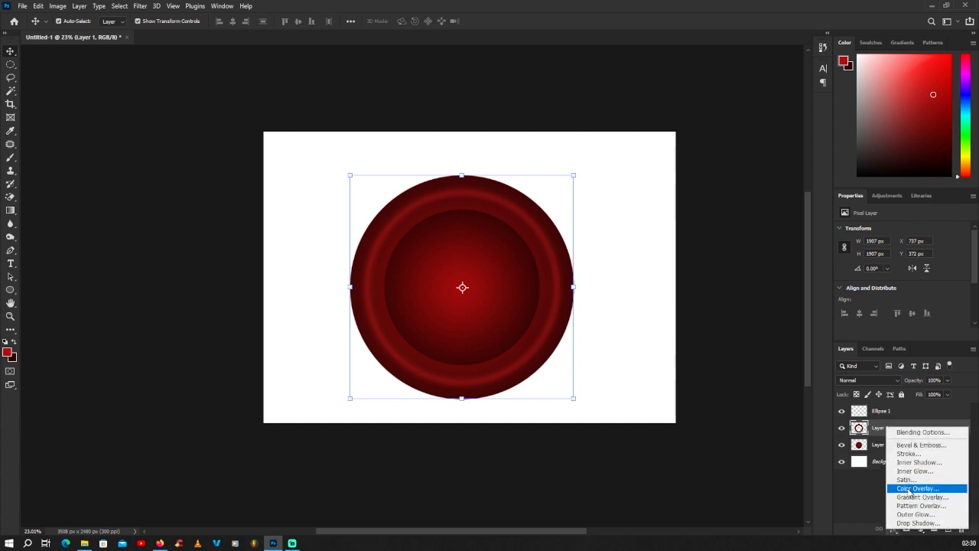
pyautogui.click(909, 453)
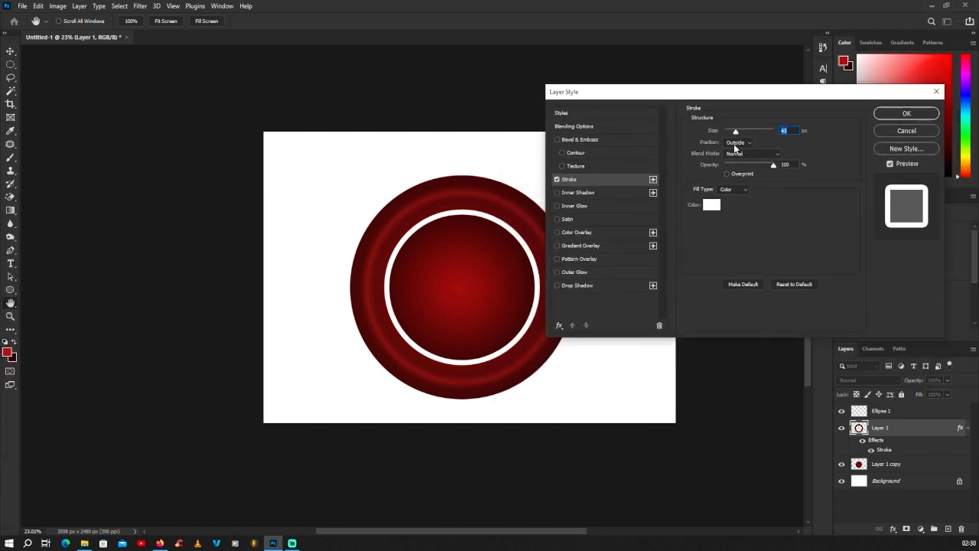
# Try the Inside position for the Layer 1 stroke and set it back to Outside
pyautogui.click(731, 141)
pyautogui.click(736, 157)
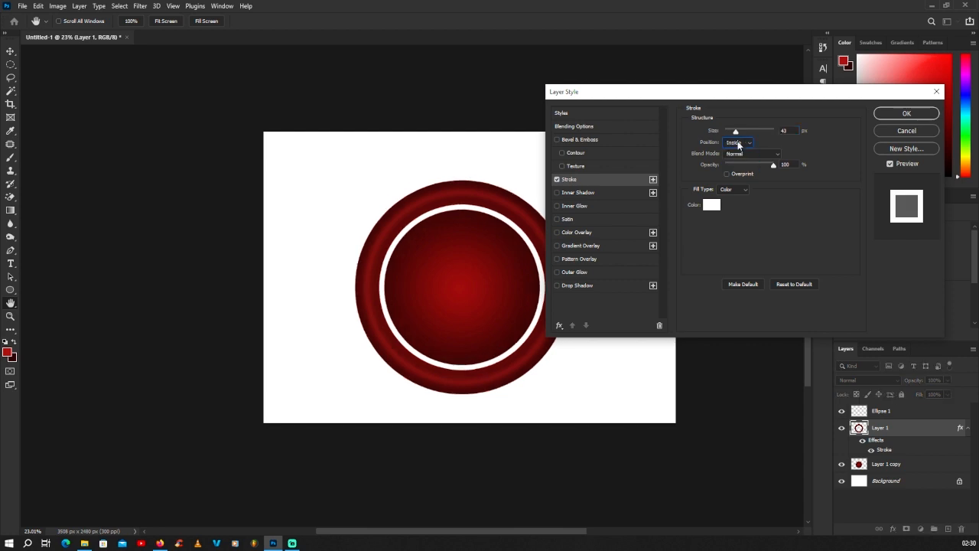
pyautogui.click(735, 143)
pyautogui.click(733, 151)
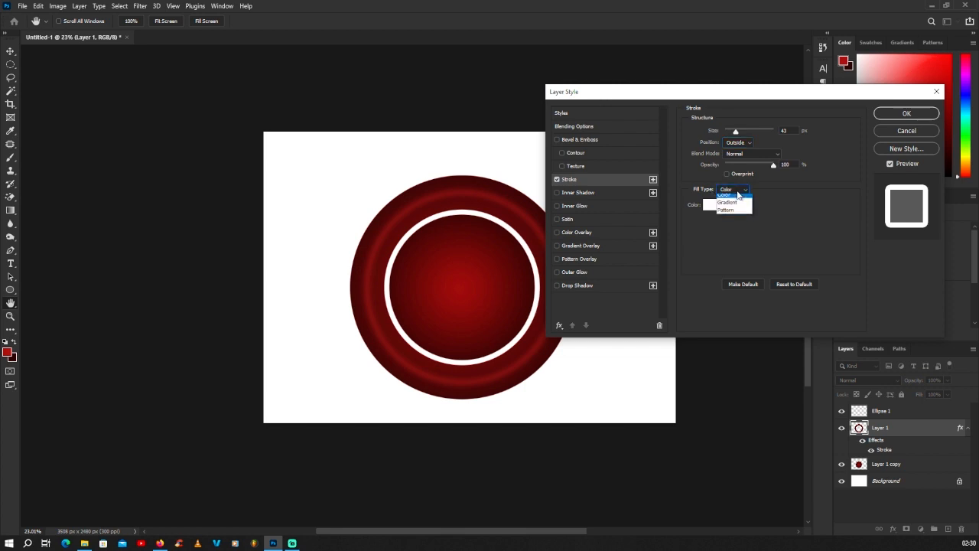
# Change the Layer 1 stroke's fill type to Gradient and reduce its size to 9 px
pyautogui.click(735, 203)
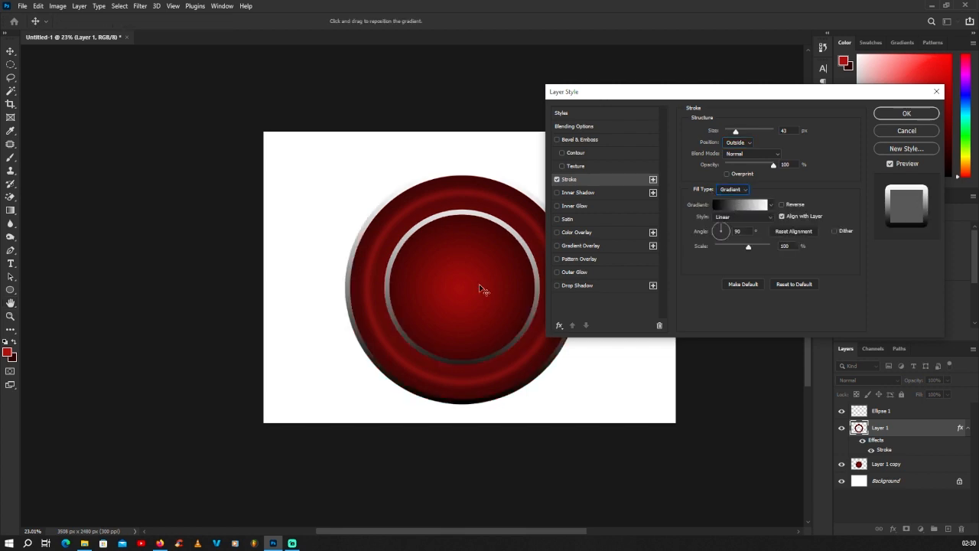
pyautogui.moveTo(649, 102); pyautogui.dragTo(734, 97)
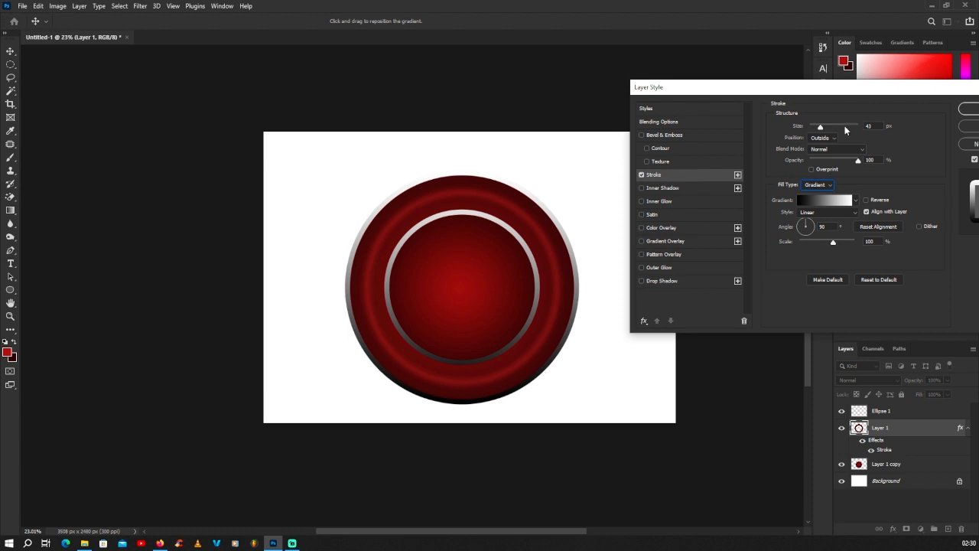
pyautogui.moveTo(819, 129); pyautogui.dragTo(815, 128)
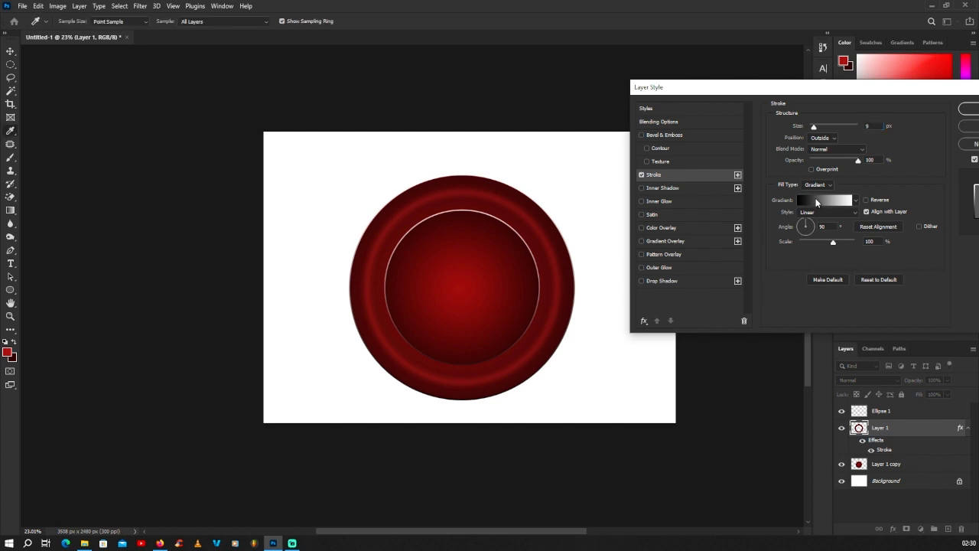
# Set the left colour stop of the Layer 1 stroke's gradient to bright red e74141
pyautogui.click(822, 200)
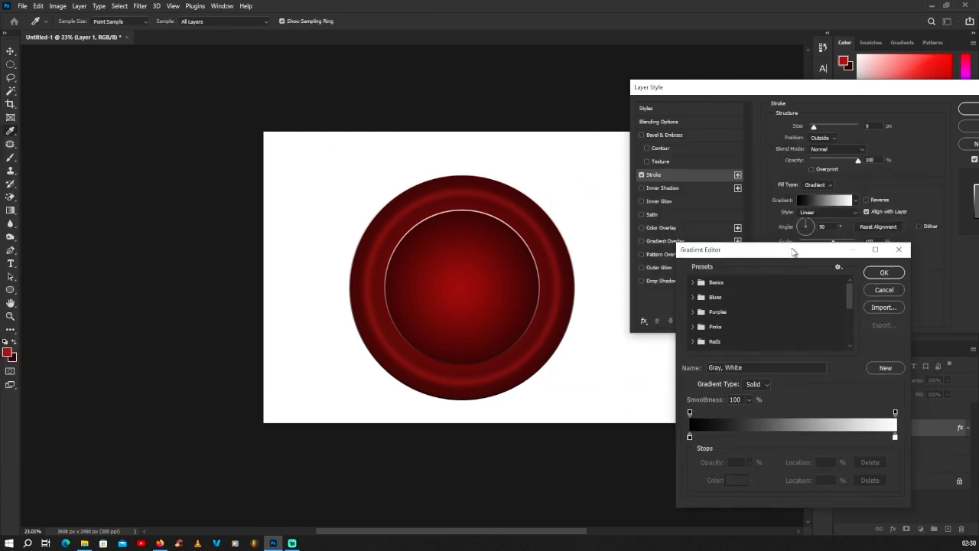
pyautogui.moveTo(777, 269); pyautogui.dragTo(773, 178)
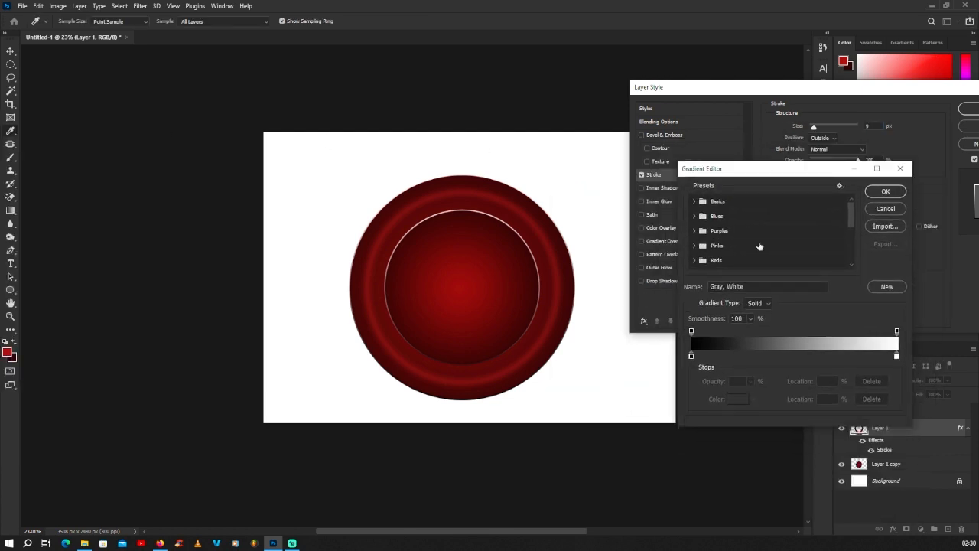
pyautogui.click(691, 356)
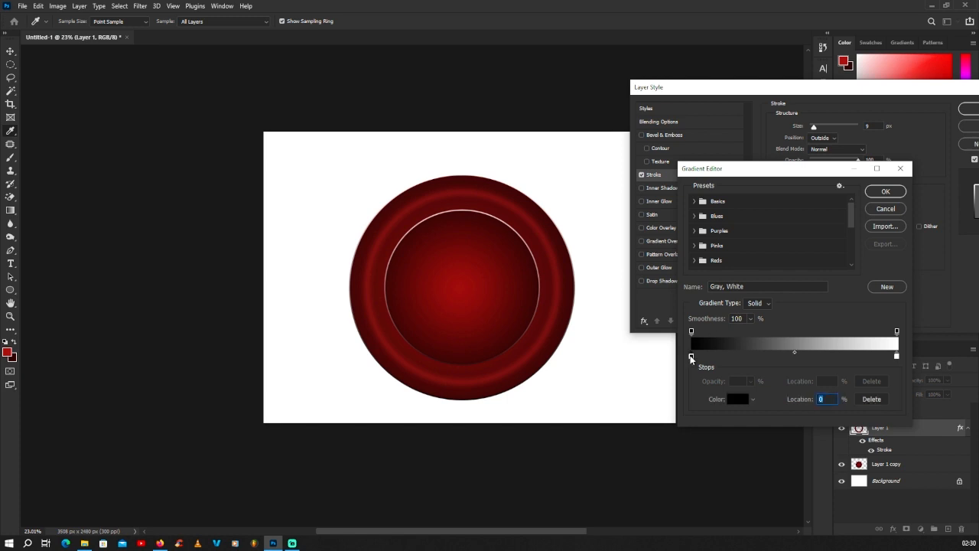
pyautogui.click(736, 399)
pyautogui.click(464, 280)
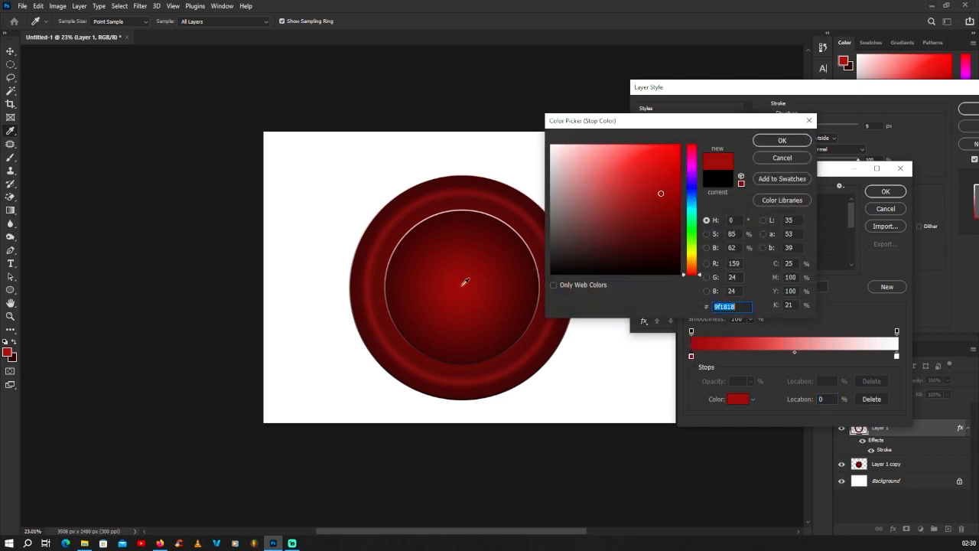
pyautogui.click(640, 159)
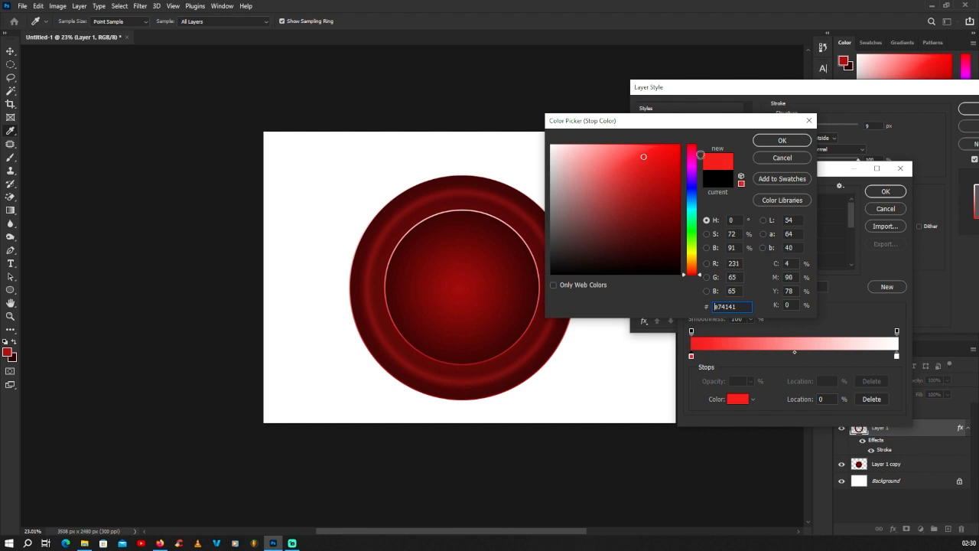
pyautogui.click(782, 140)
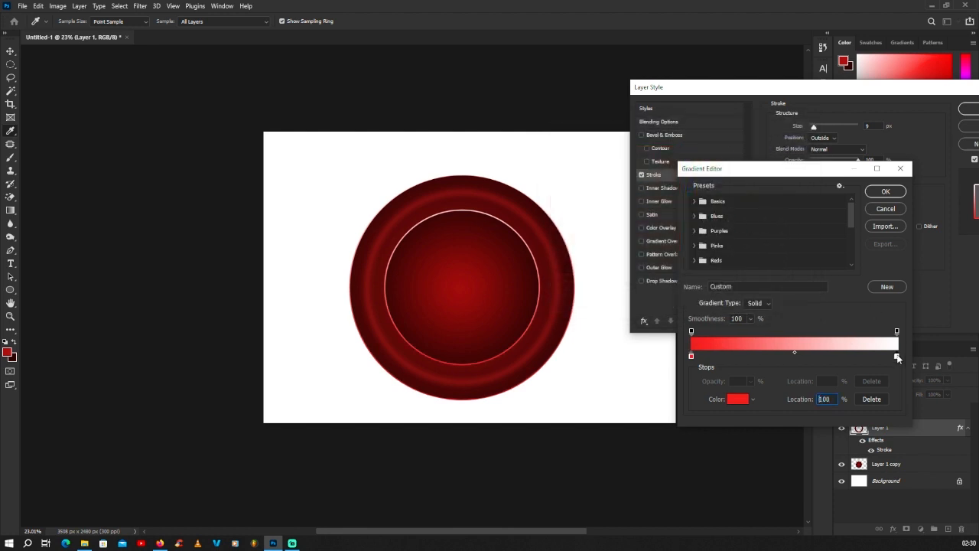
# Set the right colour stop of the stroke gradient to pale pink ffcccc
pyautogui.click(897, 357)
pyautogui.click(731, 400)
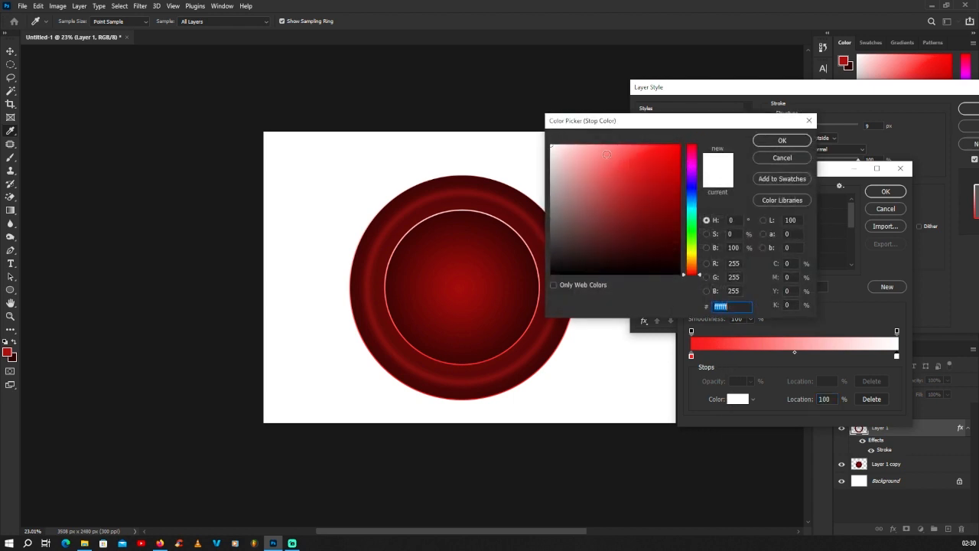
pyautogui.click(577, 147)
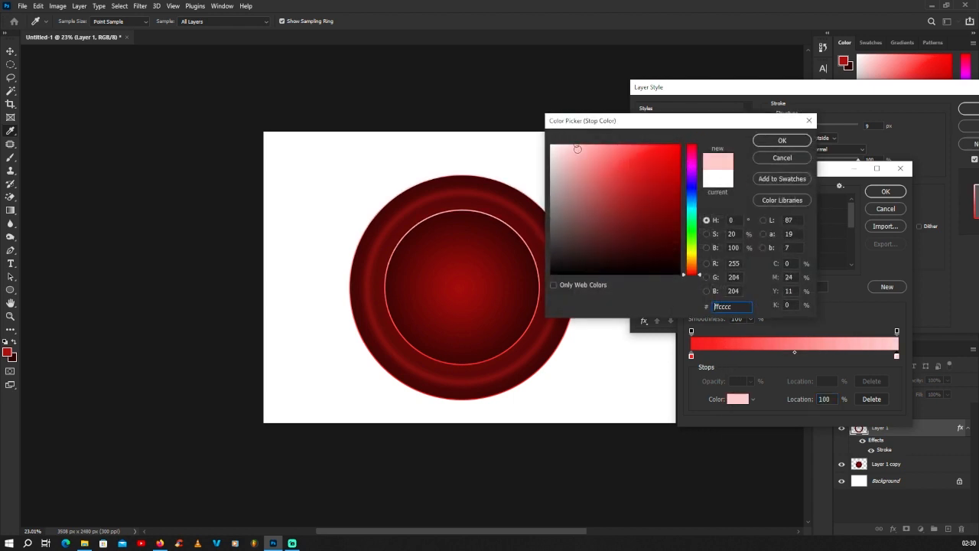
pyautogui.click(783, 141)
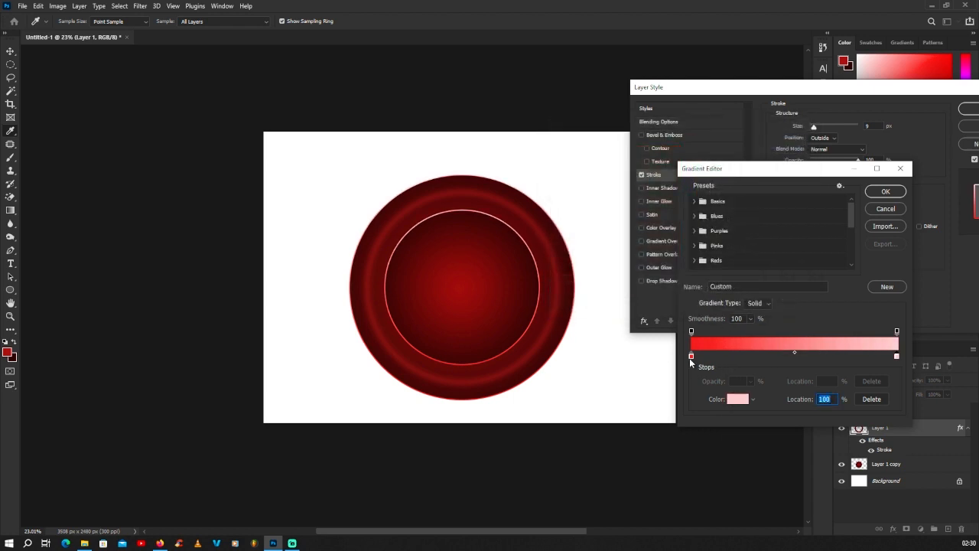
# Recolour the gradient's left stop to a dark red and apply the gradient stroke to Layer 1
pyautogui.click(692, 356)
pyautogui.click(736, 401)
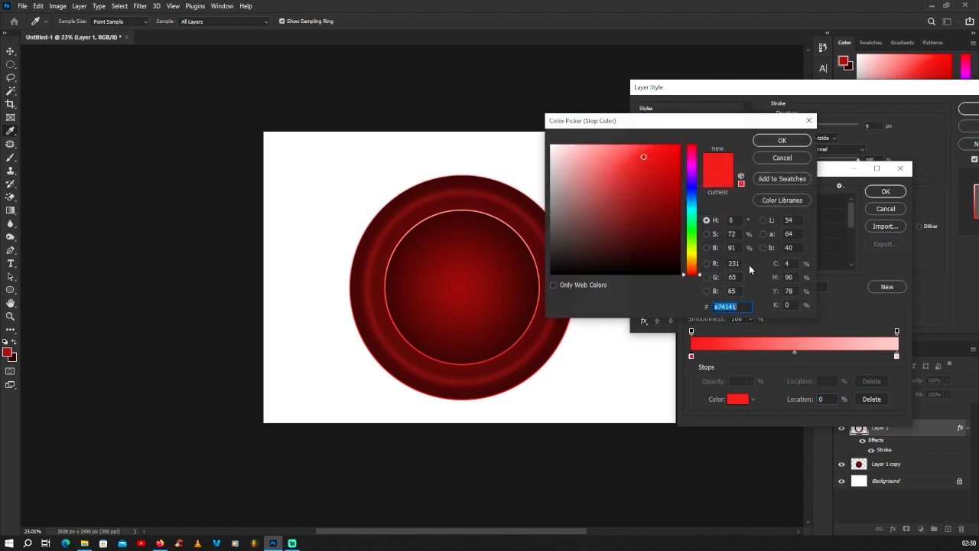
pyautogui.click(650, 205)
pyautogui.moveTo(656, 205); pyautogui.dragTo(654, 210)
pyautogui.click(782, 141)
pyautogui.click(886, 191)
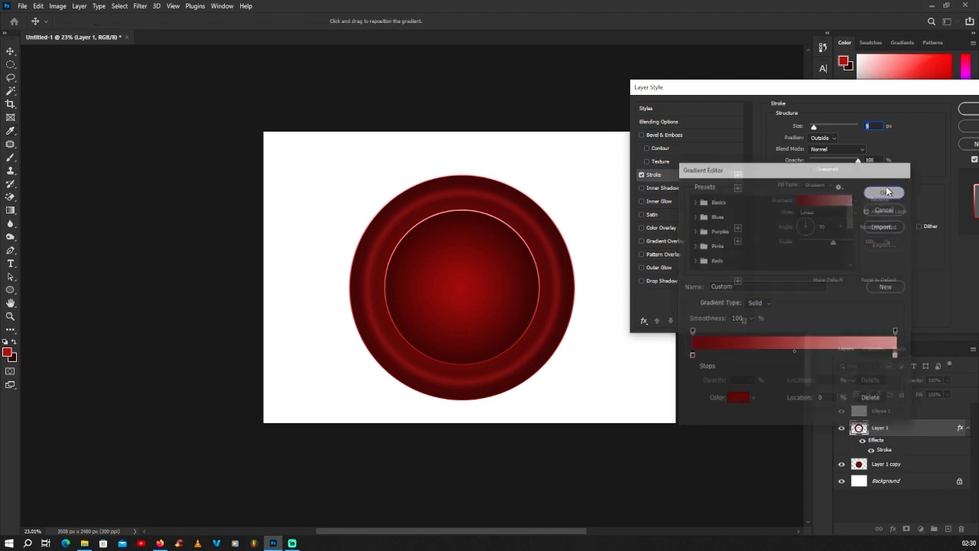
pyautogui.moveTo(887, 90); pyautogui.dragTo(639, 98)
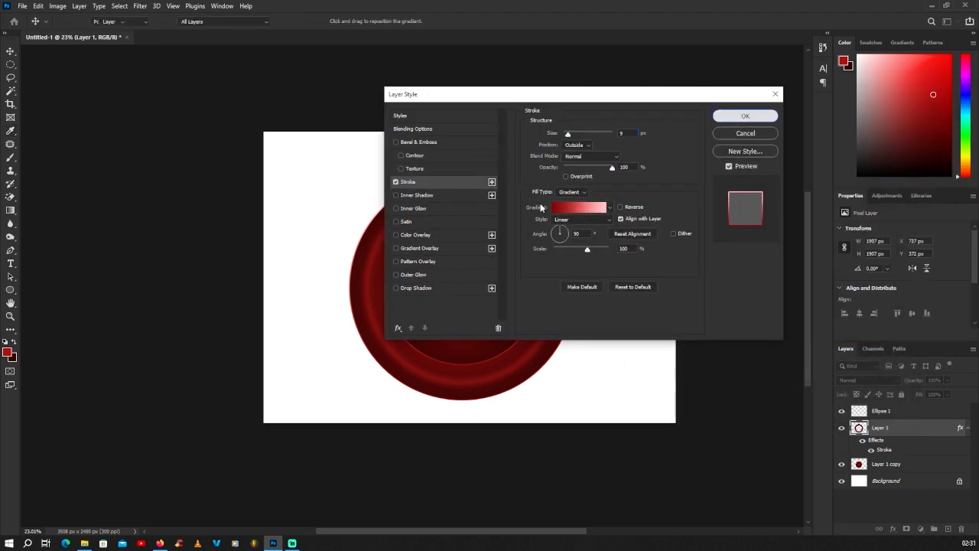
pyautogui.click(744, 116)
# Select all three circle layers together and move them to the centre of the canvas
pyautogui.scroll(-3, 451, 269)
pyautogui.scroll(2, 428, 241)
pyautogui.moveTo(372, 186); pyautogui.dragTo(586, 398)
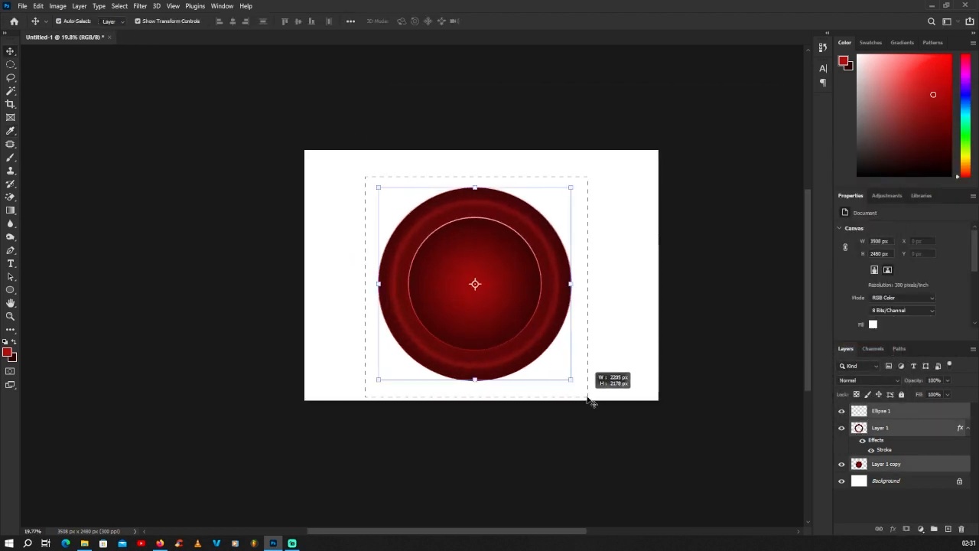
pyautogui.moveTo(531, 318); pyautogui.dragTo(543, 331)
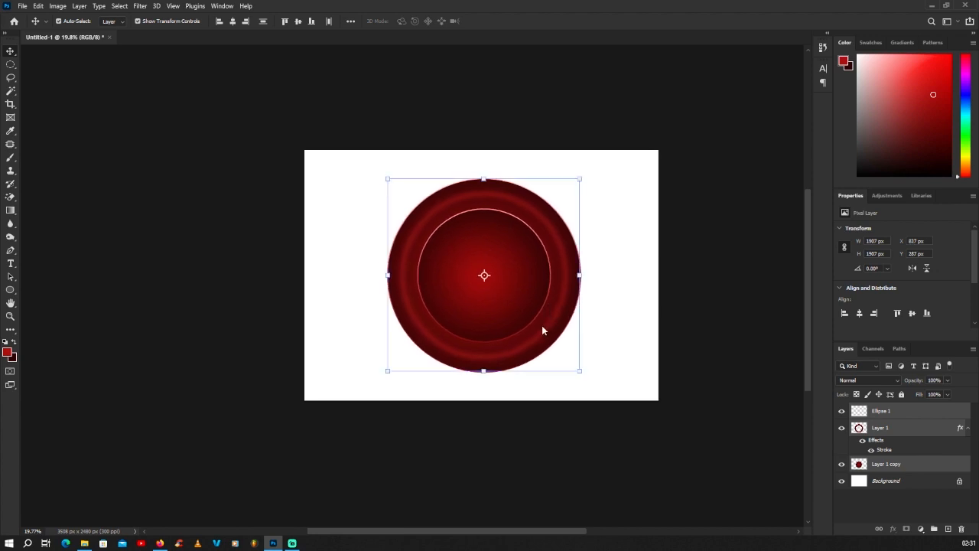
# Select the Background layer, then set the foreground colour to teal 58caa6 and the background colour to dark green
pyautogui.click(894, 484)
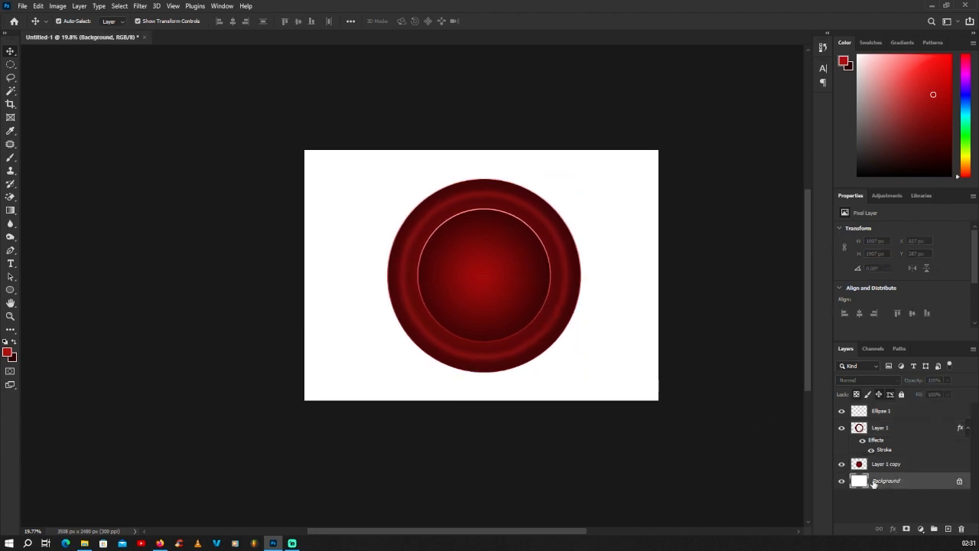
pyautogui.click(8, 352)
pyautogui.moveTo(697, 222); pyautogui.dragTo(696, 216)
pyautogui.click(624, 172)
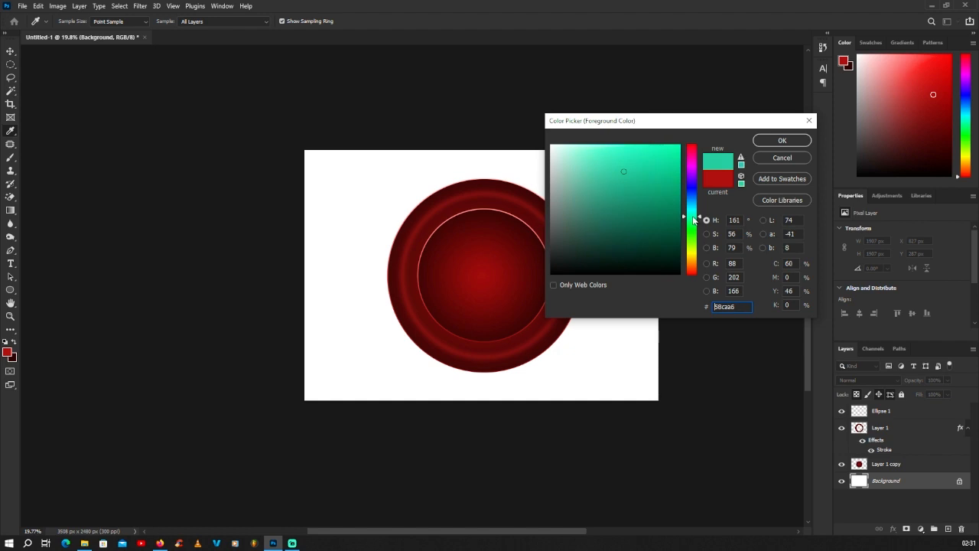
pyautogui.click(771, 142)
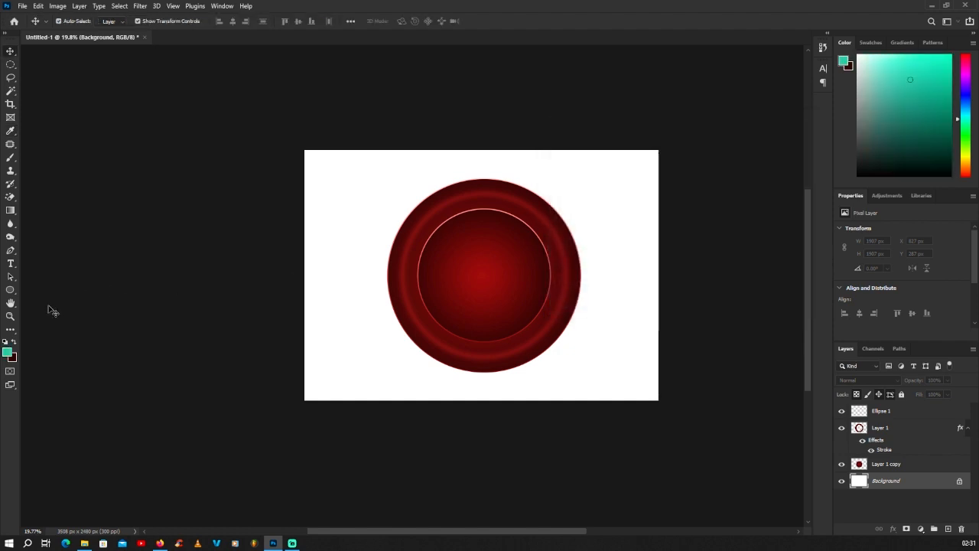
pyautogui.click(14, 360)
pyautogui.click(693, 220)
pyautogui.moveTo(619, 229)
pyautogui.mouseDown()
pyautogui.moveTo(596, 231)
pyautogui.moveTo(599, 240)
pyautogui.mouseUp()
pyautogui.click(770, 141)
# Fill the Background layer with a radial teal-to-dark-green gradient whose bright centre sits near the canvas's lower middle
pyautogui.click(11, 210)
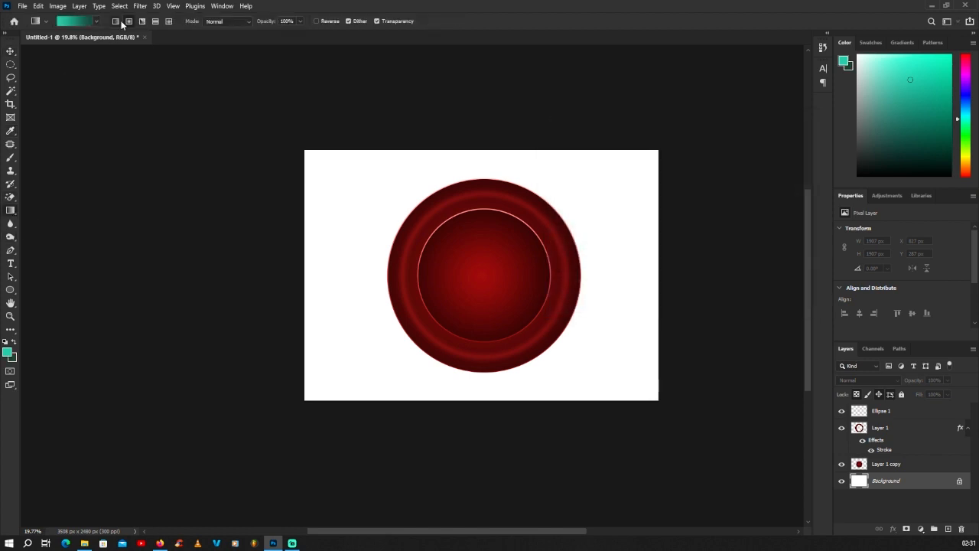
pyautogui.moveTo(466, 147); pyautogui.dragTo(484, 98)
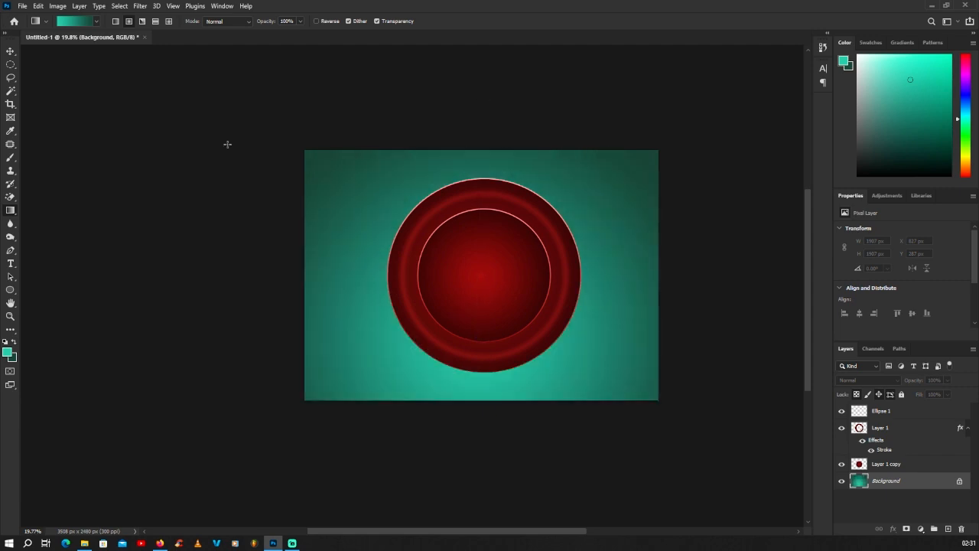
pyautogui.click(11, 51)
pyautogui.click(135, 120)
pyautogui.scroll(-3, 464, 321)
pyautogui.scroll(1, 407, 247)
pyautogui.scroll(1, 407, 247)
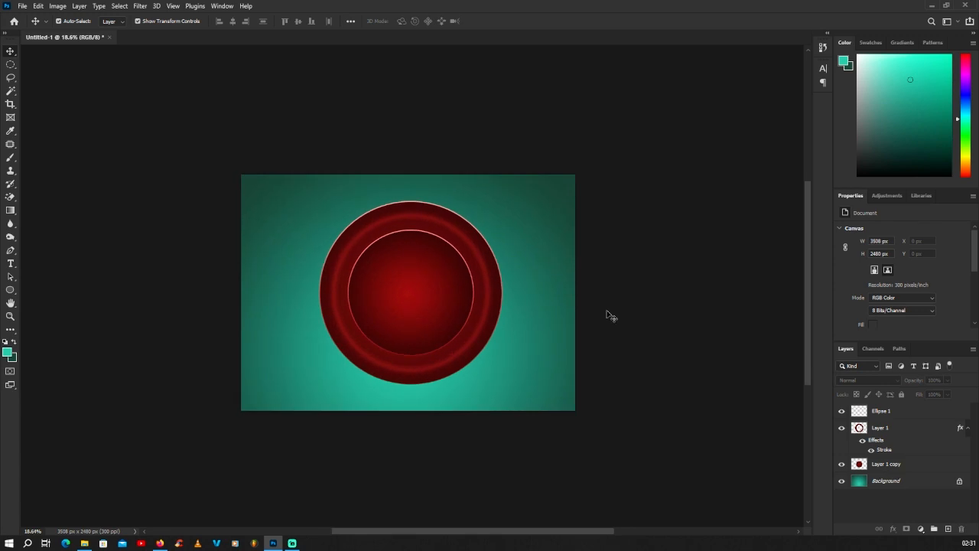
# Rasterize the layer style of Layer 1
pyautogui.click(877, 433)
pyautogui.rightClick(877, 437)
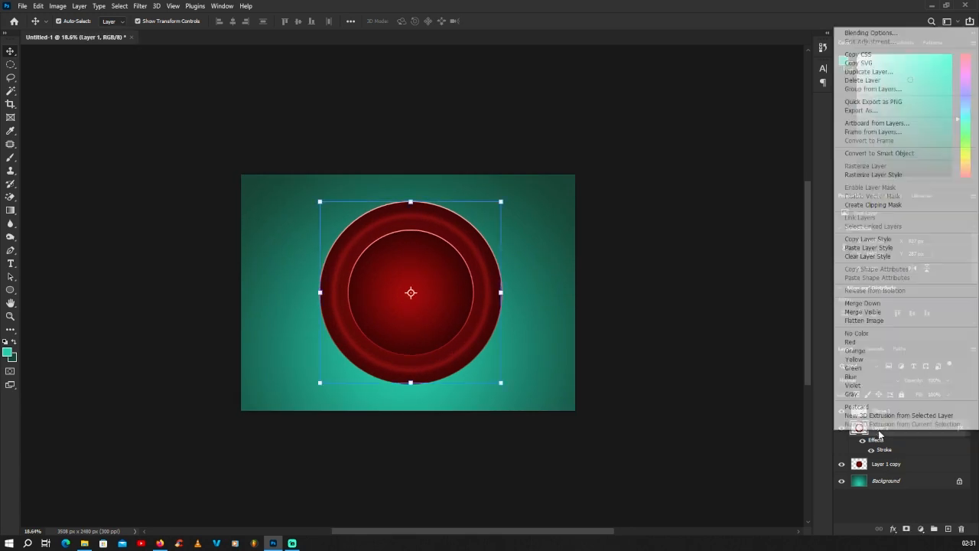
pyautogui.click(875, 180)
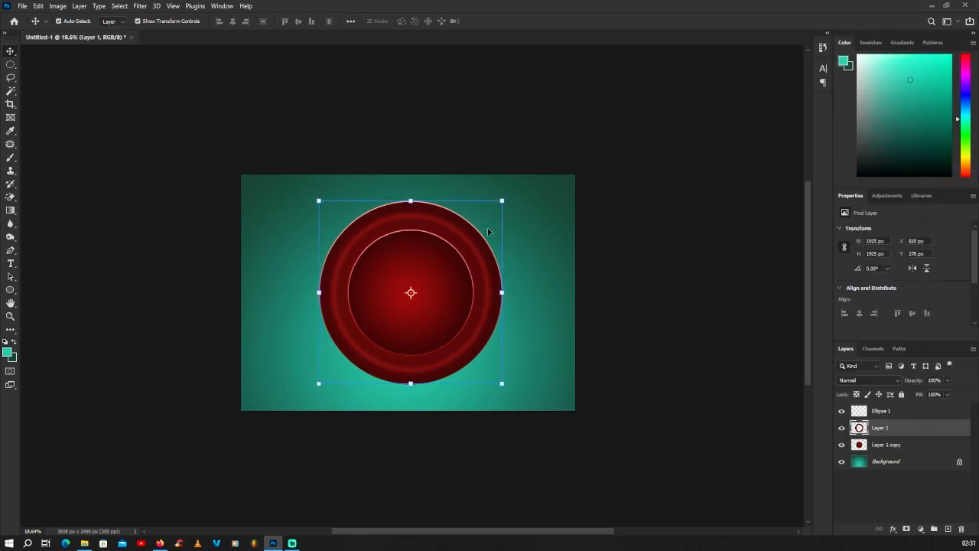
# Scale the three circle layers together to about 77% and place them in the middle, slightly above the canvas centre
pyautogui.moveTo(284, 185); pyautogui.dragTo(570, 413)
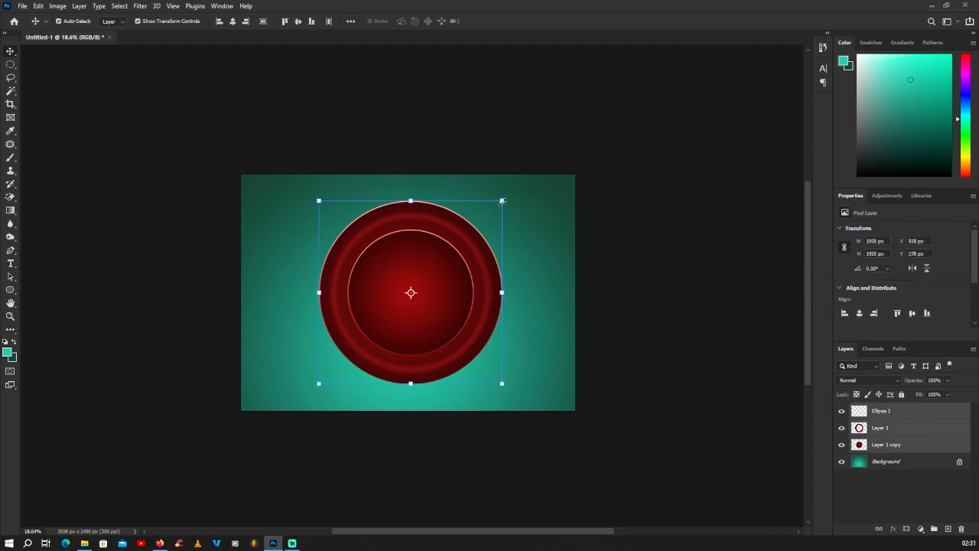
pyautogui.moveTo(502, 200)
pyautogui.mouseDown()
pyautogui.moveTo(482, 219)
pyautogui.moveTo(488, 215)
pyautogui.mouseUp()
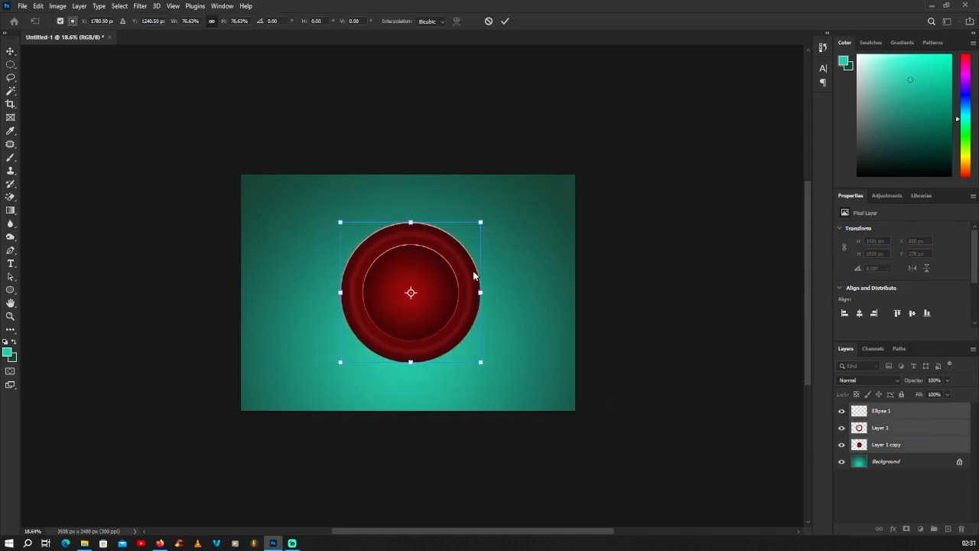
pyautogui.scroll(2, 466, 279)
pyautogui.moveTo(528, 290)
pyautogui.mouseDown()
pyautogui.moveTo(528, 267)
pyautogui.moveTo(523, 279)
pyautogui.mouseUp()
pyautogui.doubleClick(481, 275)
pyautogui.click(624, 292)
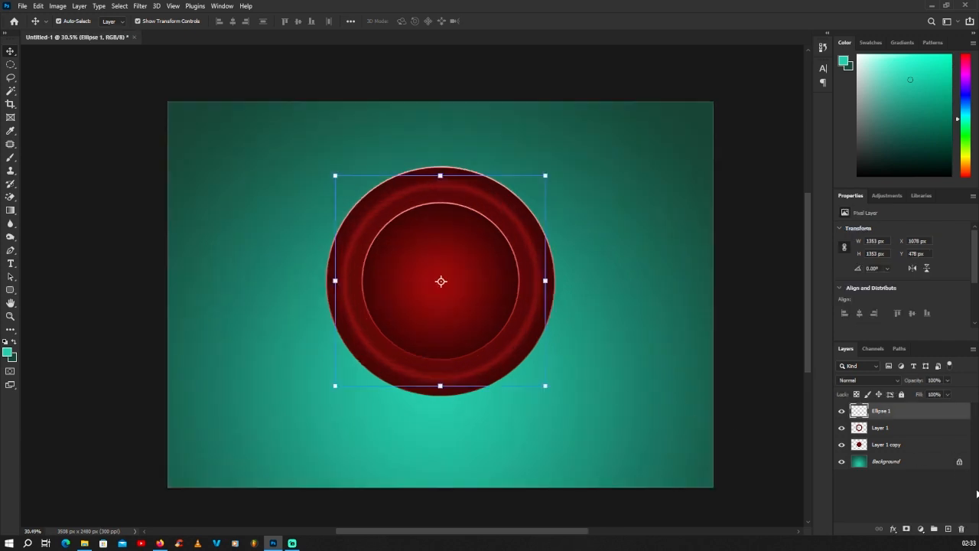
# Add a new empty layer above Ellipse 1 and activate the Pen tool in Path mode
pyautogui.click(948, 529)
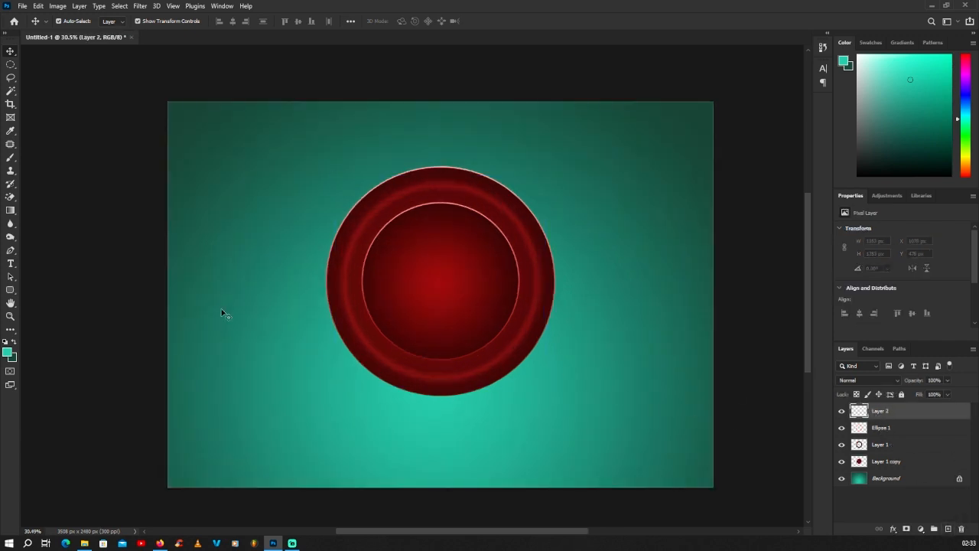
pyautogui.click(11, 251)
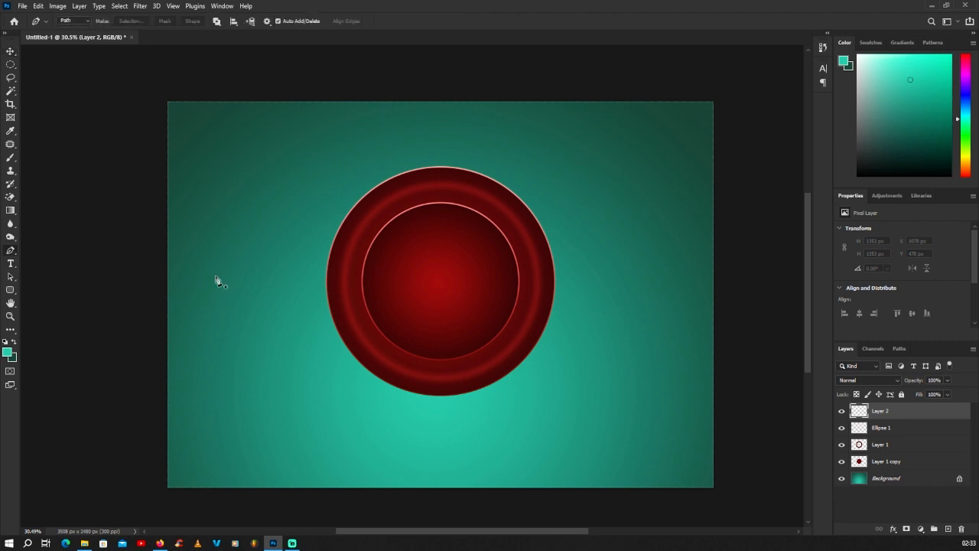
pyautogui.scroll(-1, 260, 321)
pyautogui.scroll(2, 230, 398)
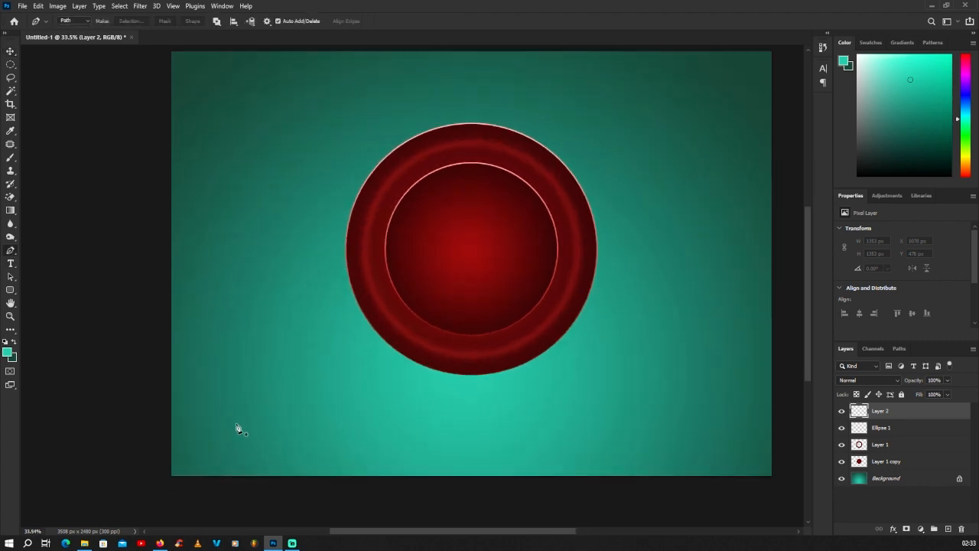
# Draw a path below and left of the circles with a vertical left side, rounded upper-left corner and straight top edge
pyautogui.click(236, 422)
pyautogui.click(236, 384)
pyautogui.scroll(-1, 290, 367)
pyautogui.scroll(4, 244, 397)
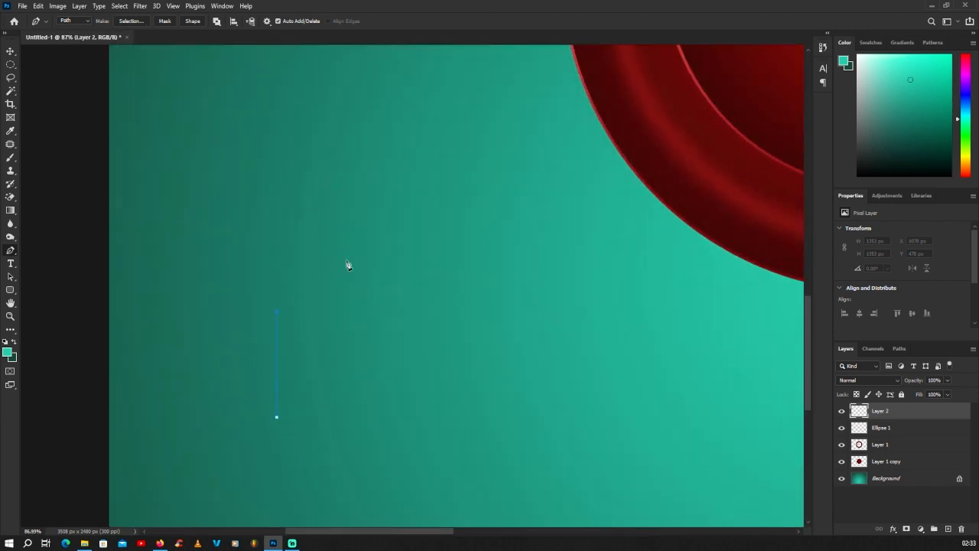
pyautogui.click(420, 246)
pyautogui.hotkey('ctrl', 'z')
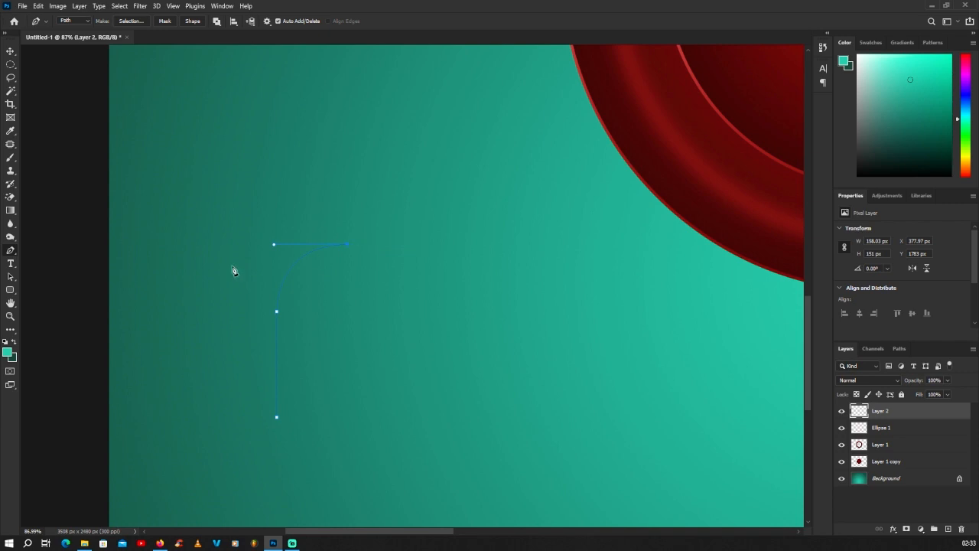
pyautogui.scroll(-1, 427, 262)
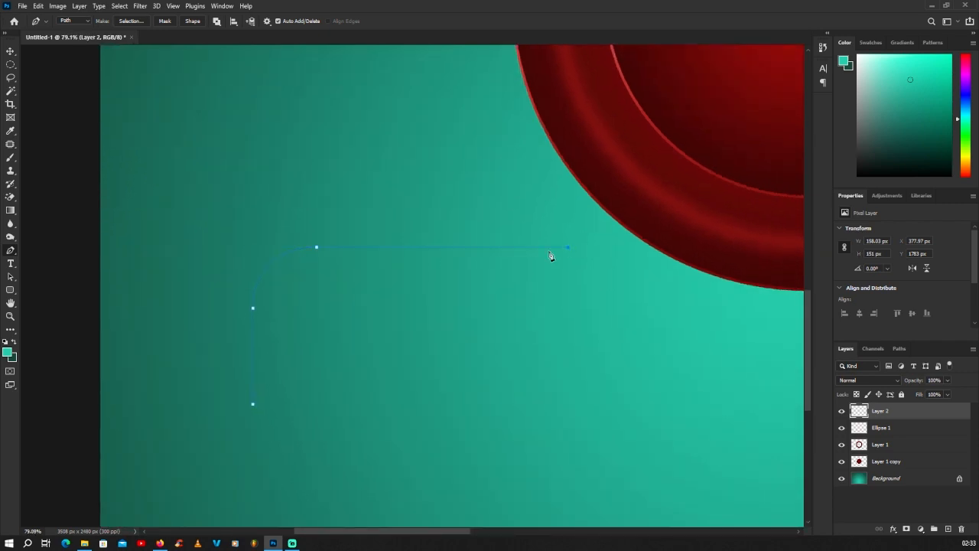
pyautogui.scroll(-1, 549, 256)
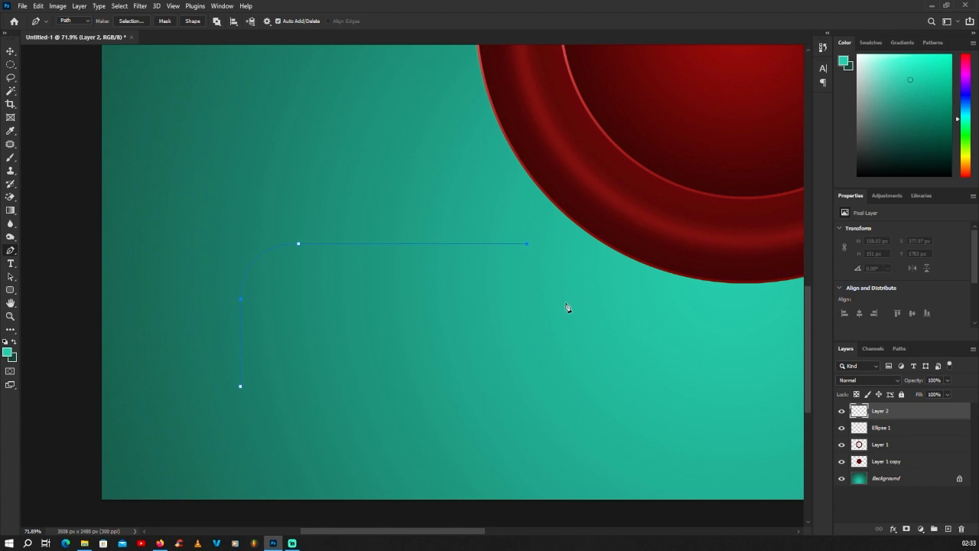
# Continue the path with a rounded upper-right corner and vertical right side, closing it into a shape about 932 px wide
pyautogui.moveTo(567, 323); pyautogui.dragTo(571, 356)
pyautogui.hotkey('ctrl', 'z')
pyautogui.moveTo(599, 356); pyautogui.dragTo(601, 370)
pyautogui.keyDown('alt'); pyautogui.click(584, 306); pyautogui.keyUp('alt')
pyautogui.click(583, 401)
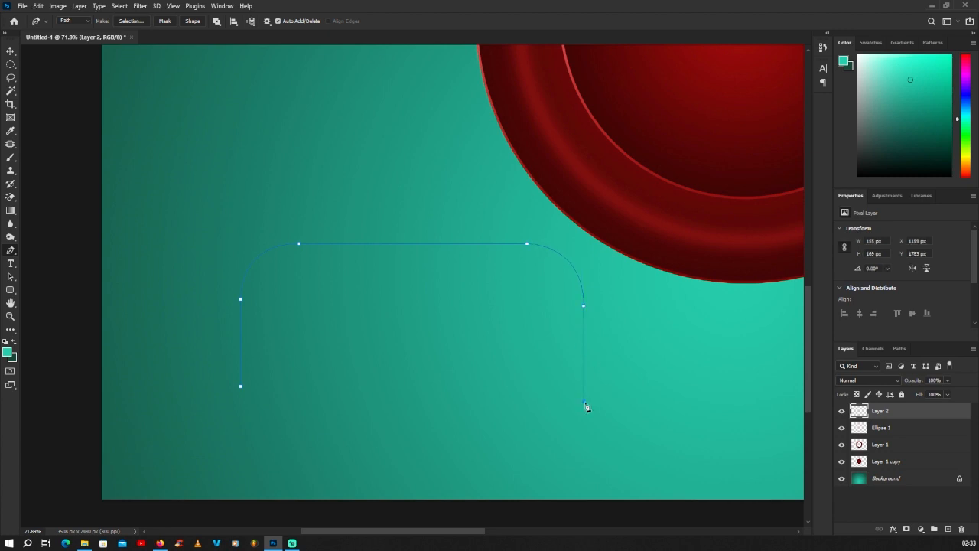
pyautogui.click(240, 386)
# Convert the closed round-cornered path into a selection on Layer 2
pyautogui.scroll(-2, 356, 307)
pyautogui.rightClick(356, 308)
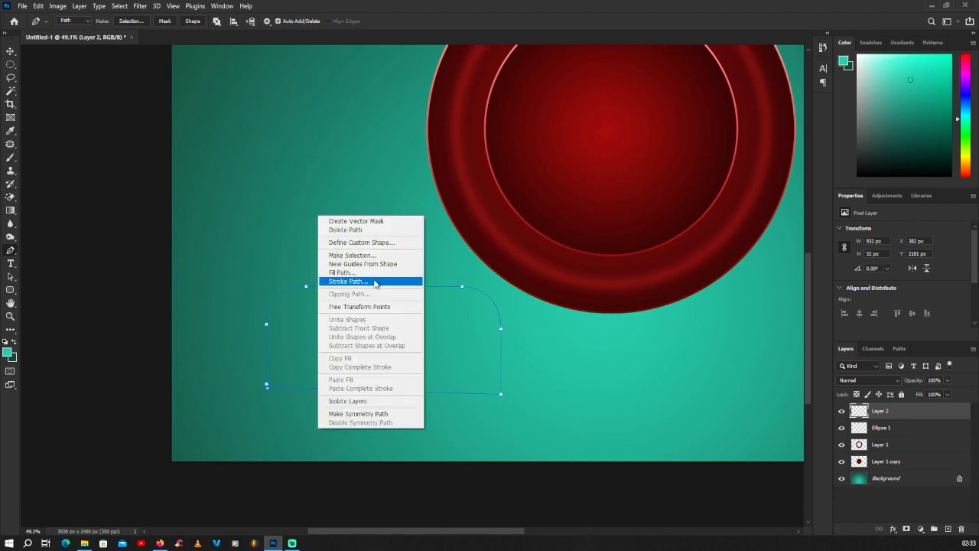
pyautogui.press('i')
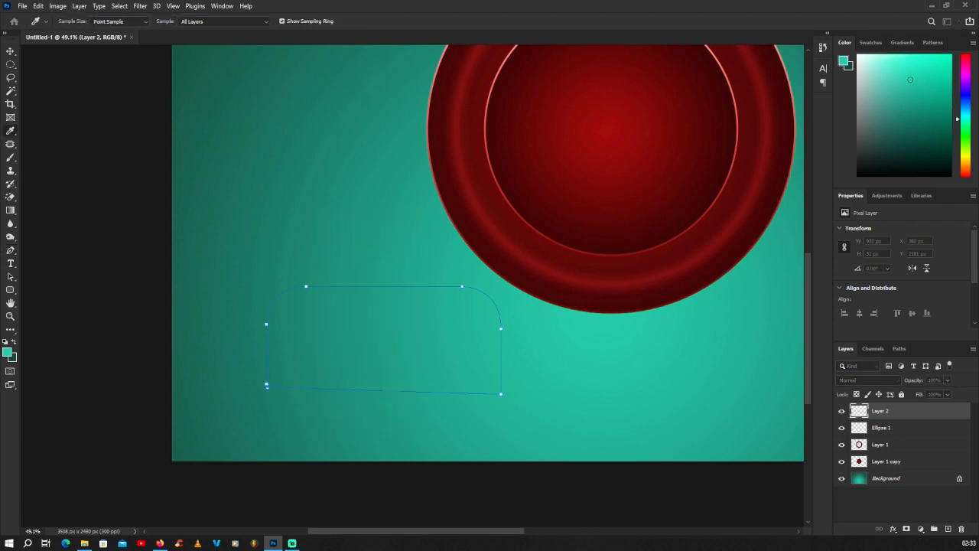
pyautogui.rightClick(199, 175)
pyautogui.click(46, 229)
pyautogui.click(570, 194)
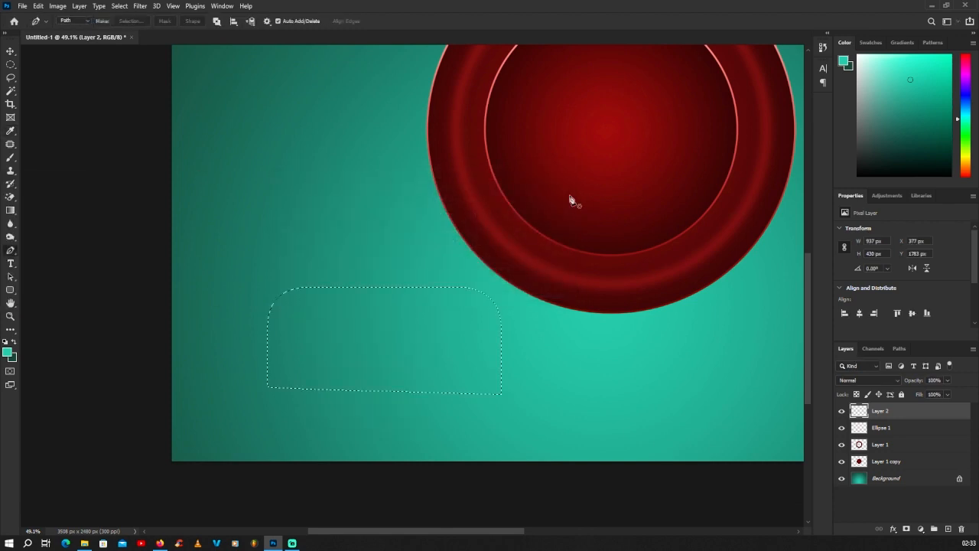
# Fill the selection by painting with a 171 px brush in a dark red sampled from the circle design
pyautogui.scroll(-1, 231, 355)
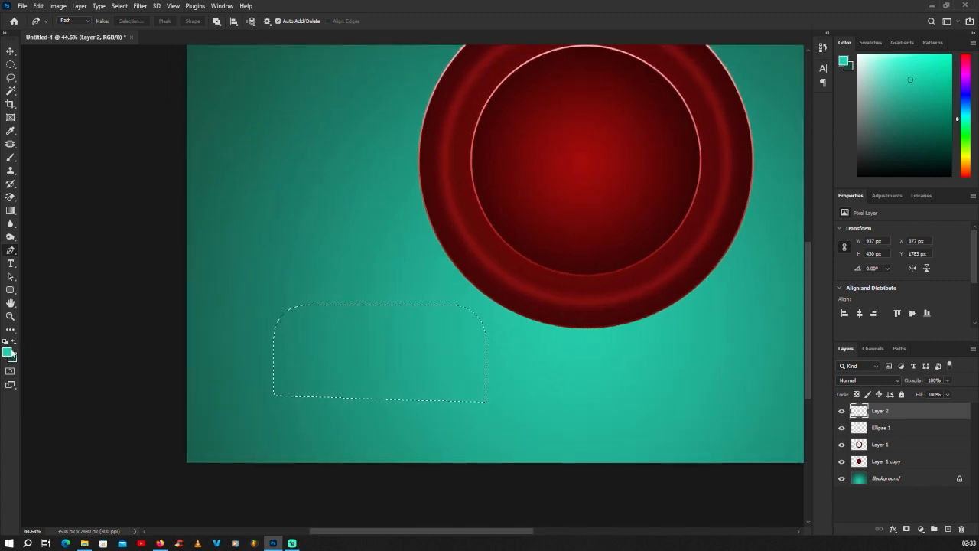
pyautogui.click(10, 158)
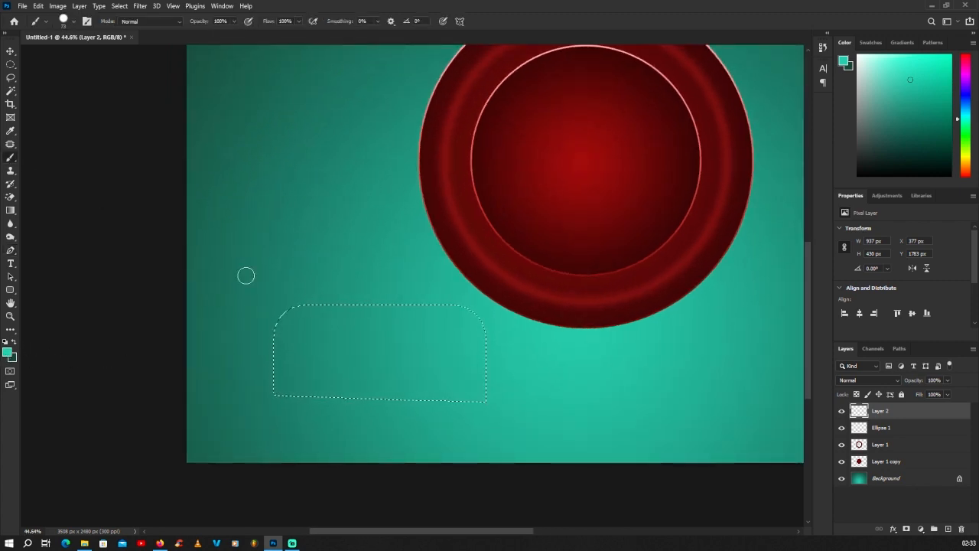
pyautogui.rightClick(401, 350)
pyautogui.press('Return')
pyautogui.click(295, 315)
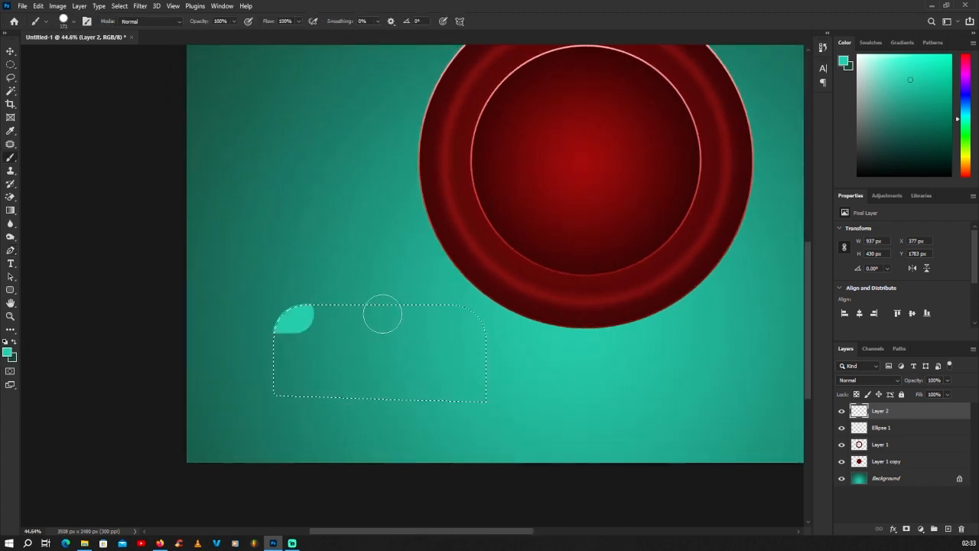
pyautogui.keyDown('alt'); pyautogui.click(627, 224); pyautogui.keyUp('alt')
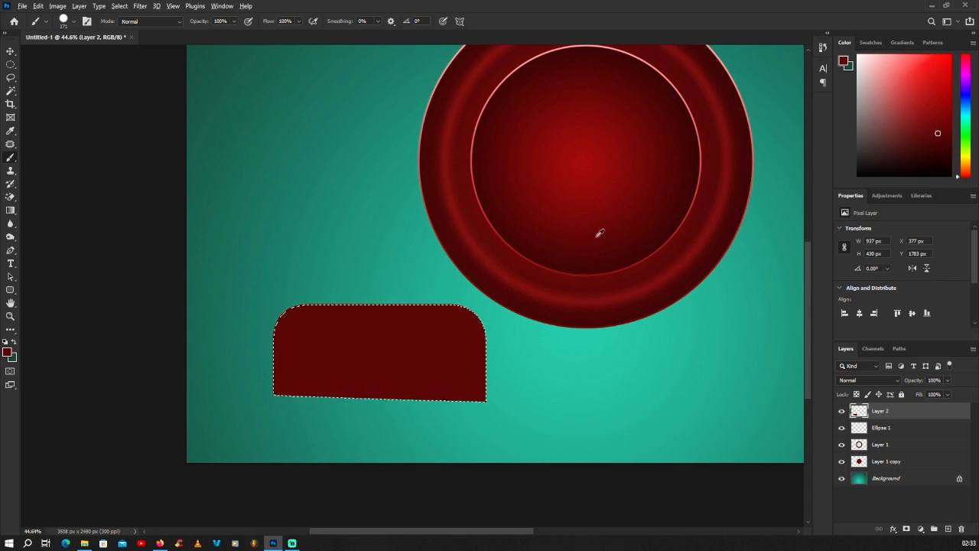
pyautogui.keyDown('alt'); pyautogui.click(631, 350); pyautogui.keyUp('alt')
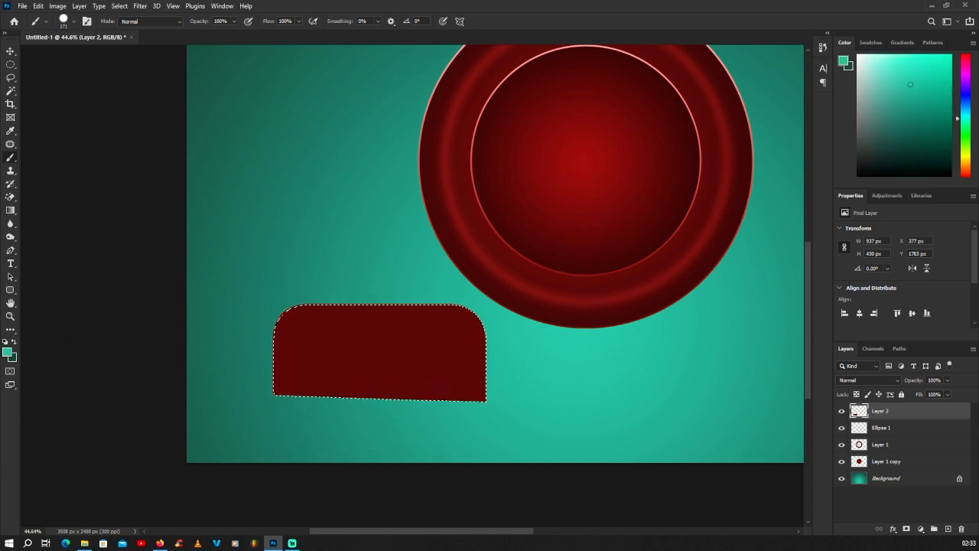
pyautogui.keyDown('alt'); pyautogui.click(499, 247); pyautogui.keyUp('alt')
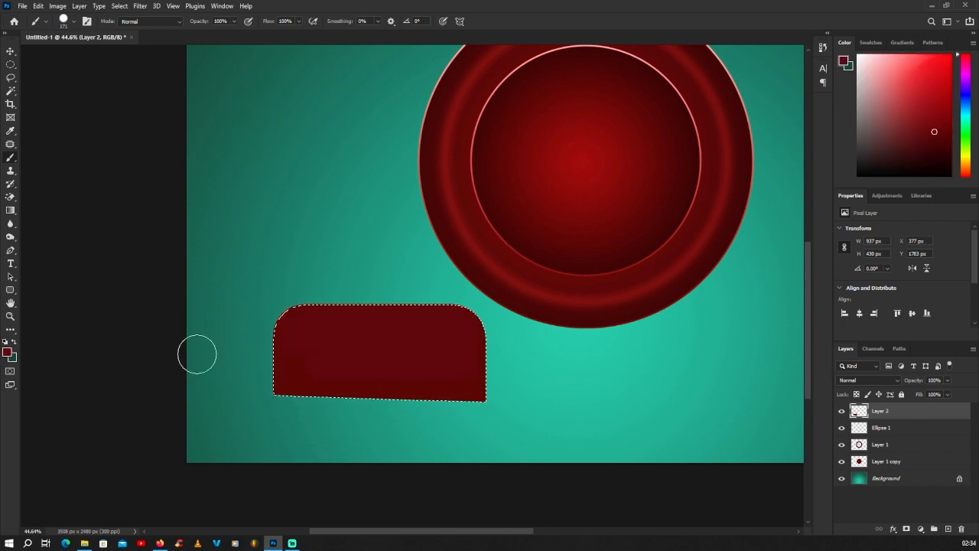
# Deselect, then cut off the red shape's slanted lower edge using a rectangular marquee to give it a straight horizontal base
pyautogui.click(9, 66)
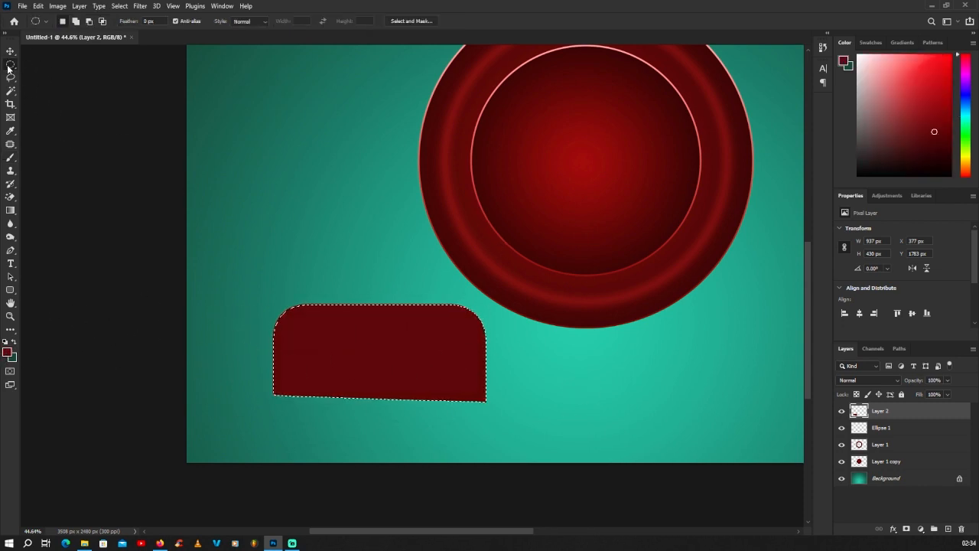
pyautogui.rightClick(9, 67)
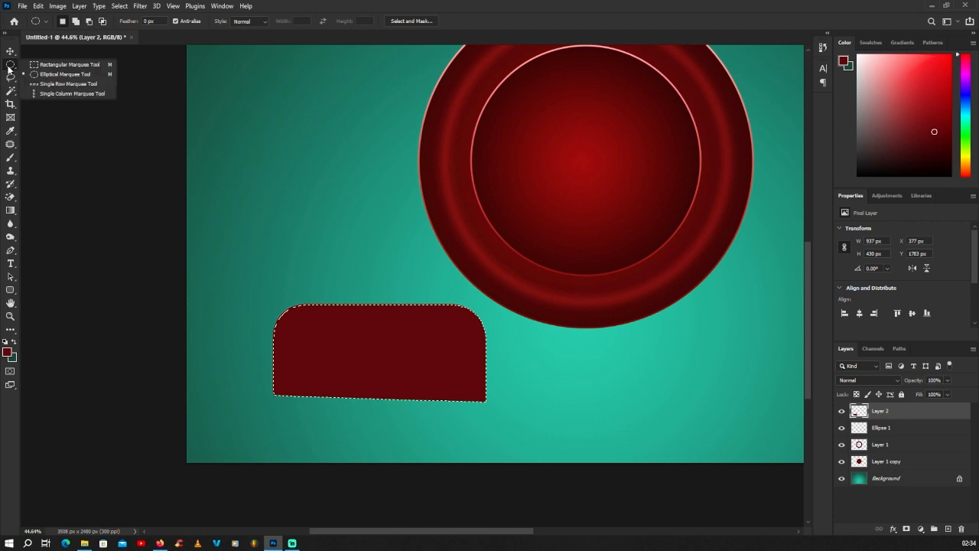
pyautogui.click(60, 69)
pyautogui.hotkey('ctrl', 'd')
pyautogui.scroll(-1, 387, 231)
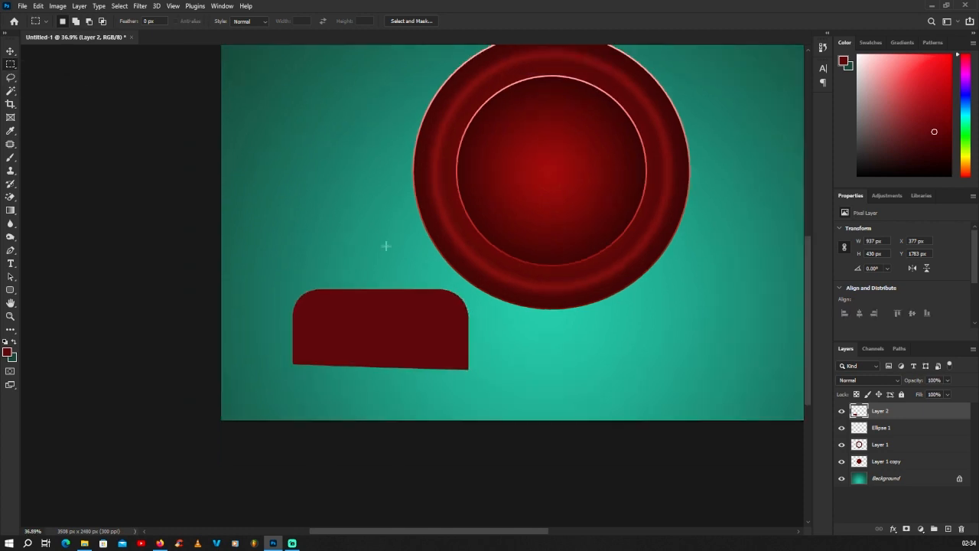
pyautogui.scroll(1, 409, 352)
pyautogui.moveTo(584, 427); pyautogui.dragTo(178, 365)
pyautogui.press('Delete')
pyautogui.hotkey('ctrl', 'd')
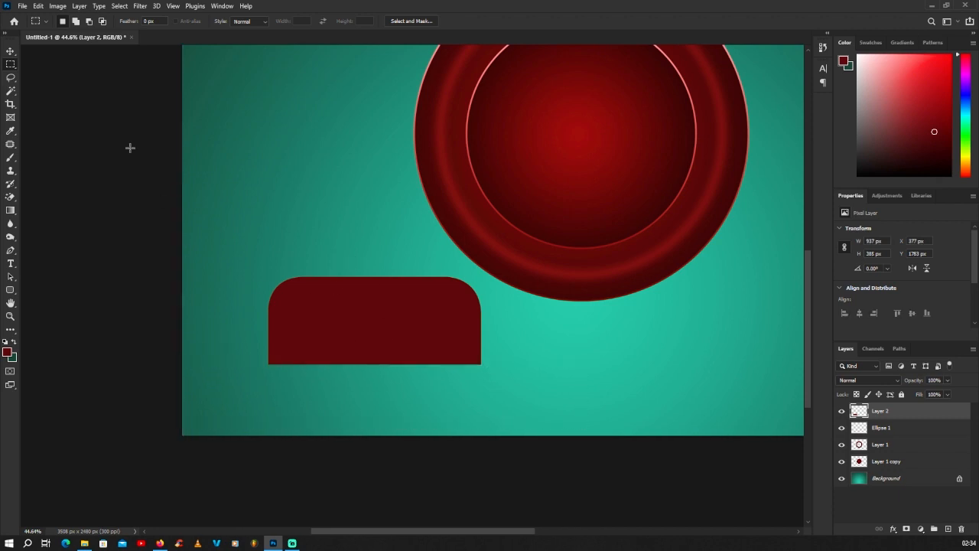
# Move the red shape slightly up and left to about X 227 px, Y 1706 px
pyautogui.click(12, 52)
pyautogui.scroll(-2, 365, 327)
pyautogui.scroll(1, 368, 344)
pyautogui.moveTo(368, 343); pyautogui.dragTo(361, 287)
pyautogui.scroll(1, 361, 287)
pyautogui.scroll(2, 362, 288)
pyautogui.moveTo(383, 321); pyautogui.dragTo(392, 343)
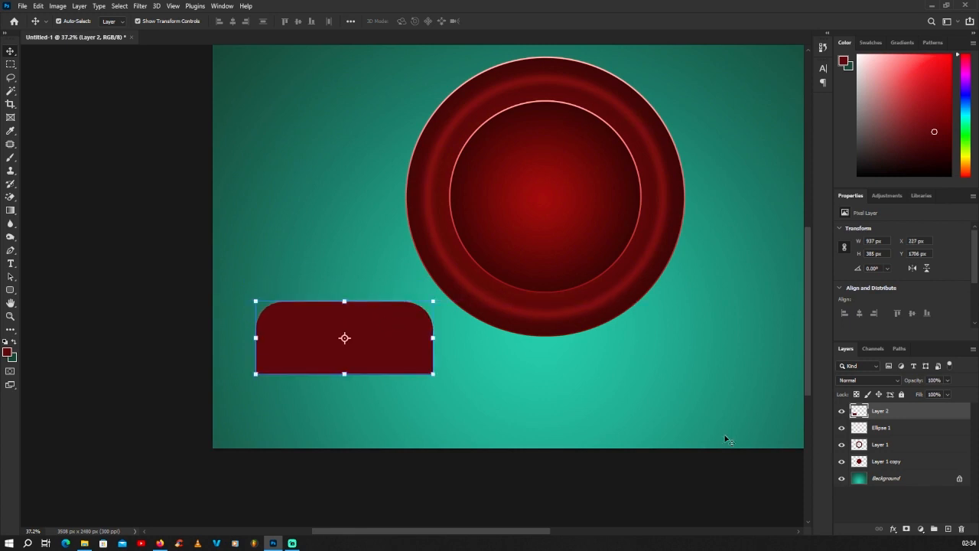
# Add a Gradient Overlay to Layer 2 and set the gradient's first stop to red 911617, sampled from the inner circle
pyautogui.click(893, 529)
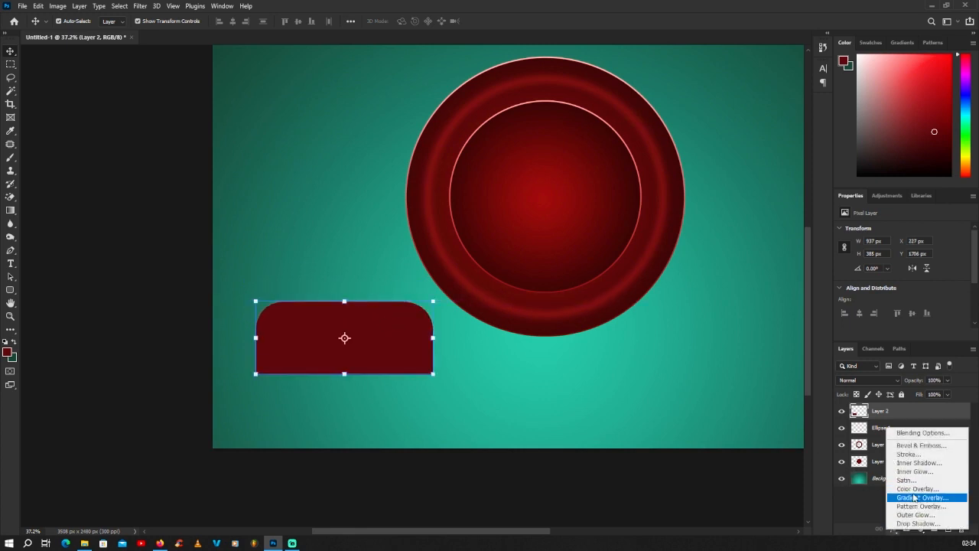
pyautogui.click(903, 498)
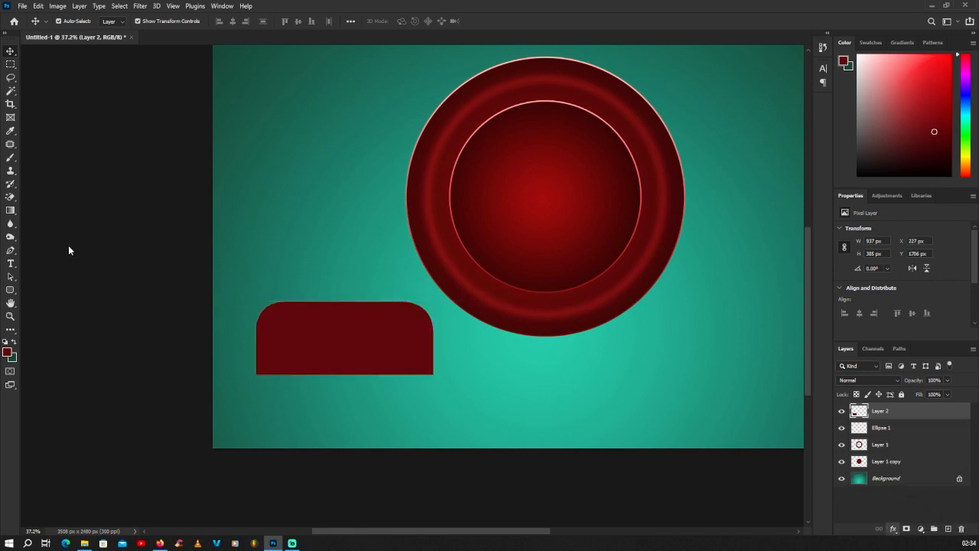
pyautogui.moveTo(500, 101); pyautogui.dragTo(716, 134)
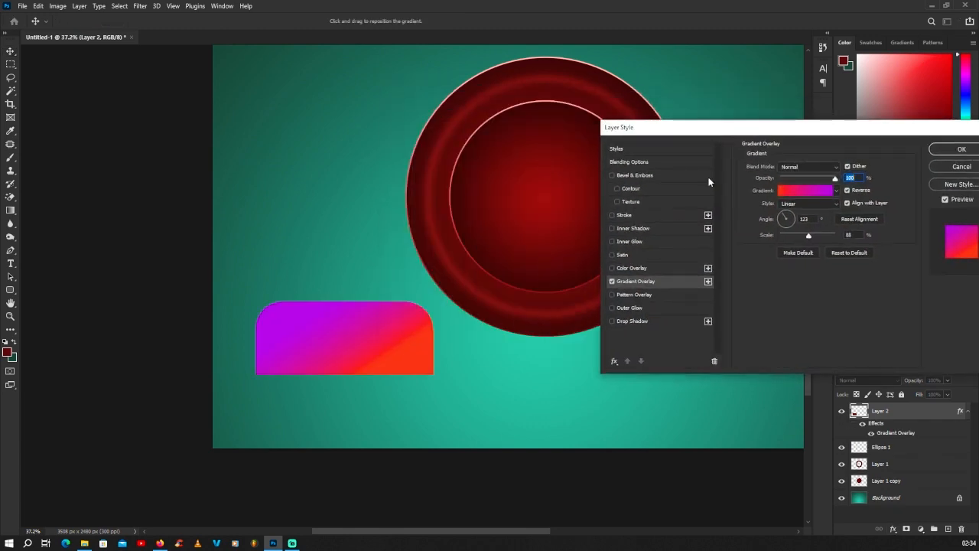
pyautogui.click(787, 191)
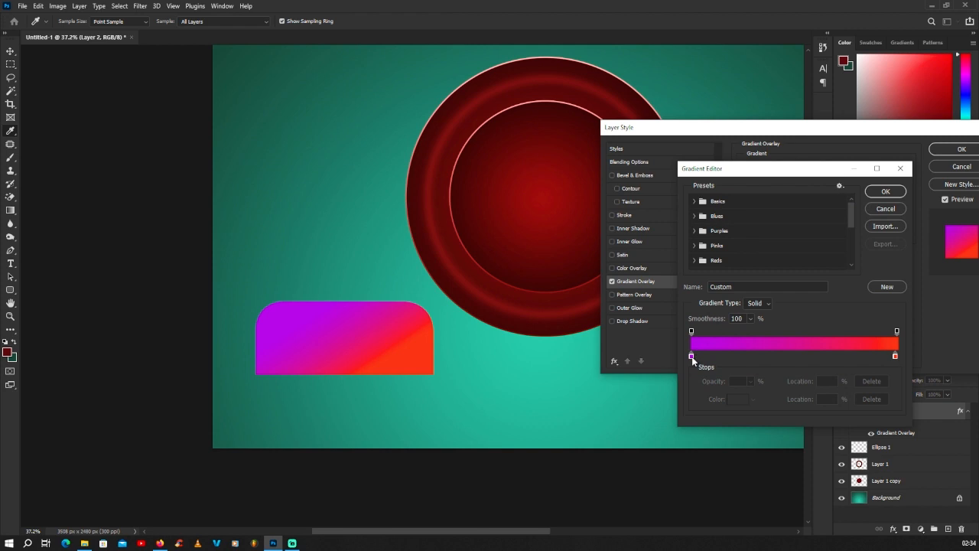
pyautogui.click(692, 357)
pyautogui.click(738, 399)
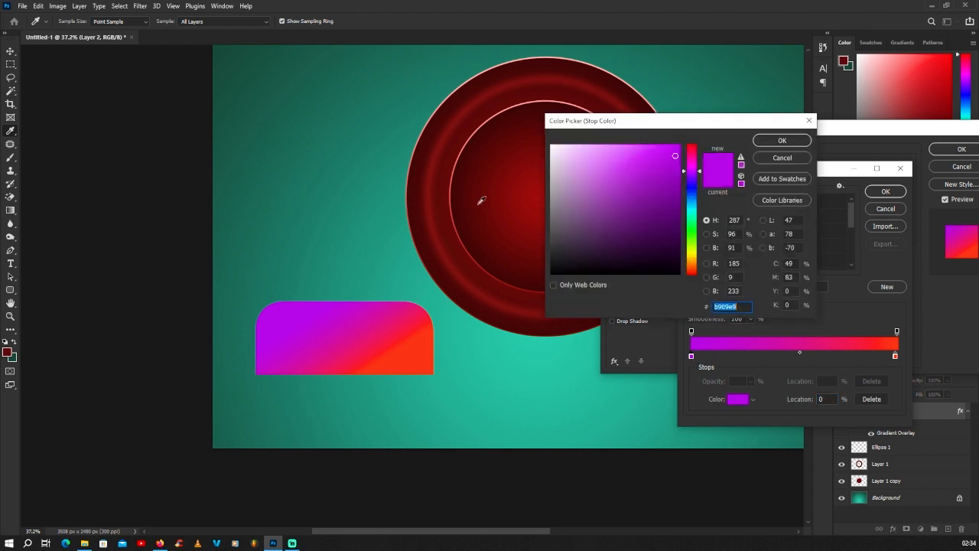
pyautogui.click(525, 200)
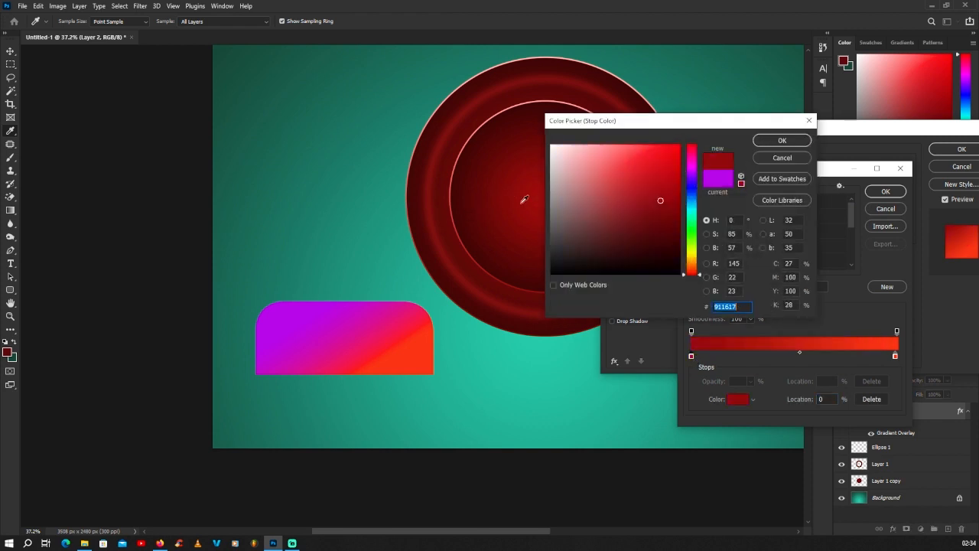
pyautogui.click(783, 141)
# Set the gradient's end stop to dark red 440a0a from the inner circle's edge and add a lighter red stop at 47%
pyautogui.click(896, 357)
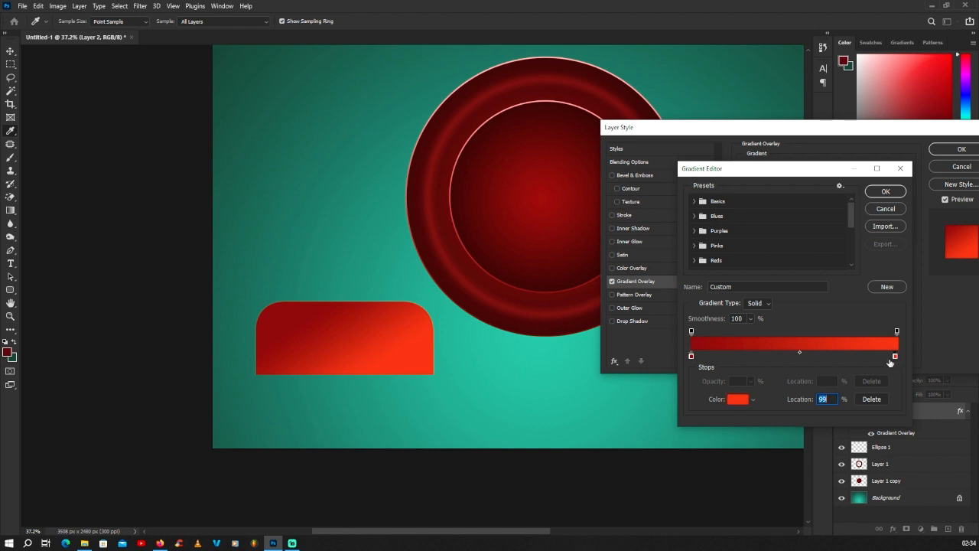
pyautogui.click(737, 399)
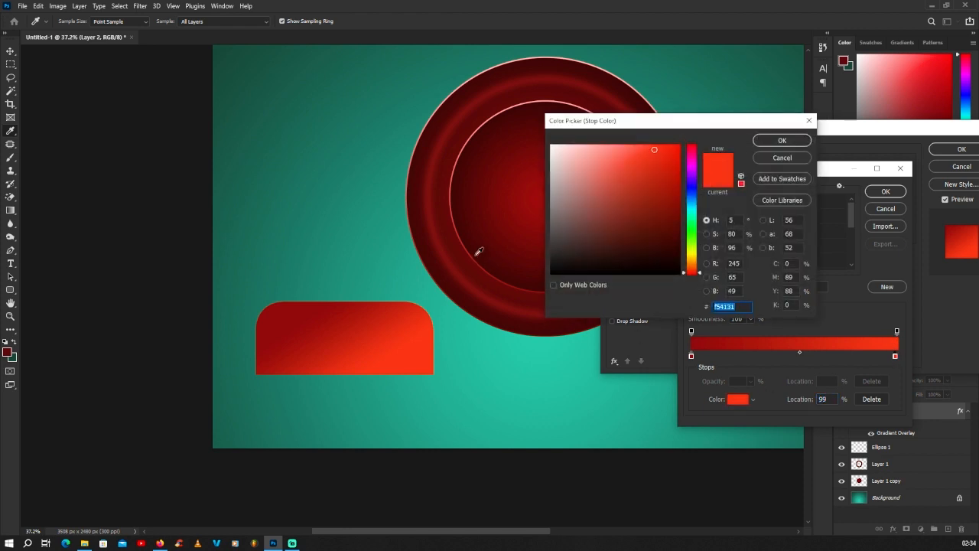
pyautogui.click(479, 251)
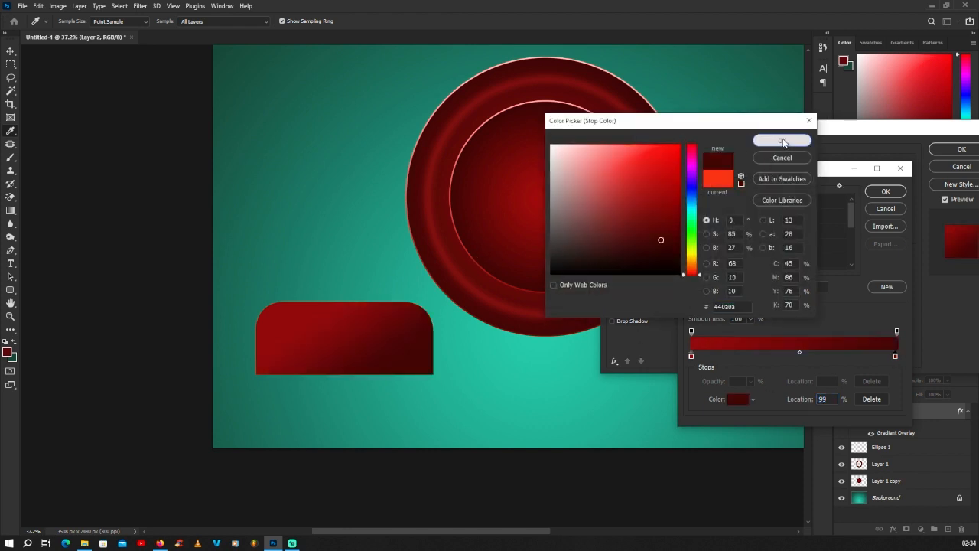
pyautogui.click(782, 141)
pyautogui.click(790, 355)
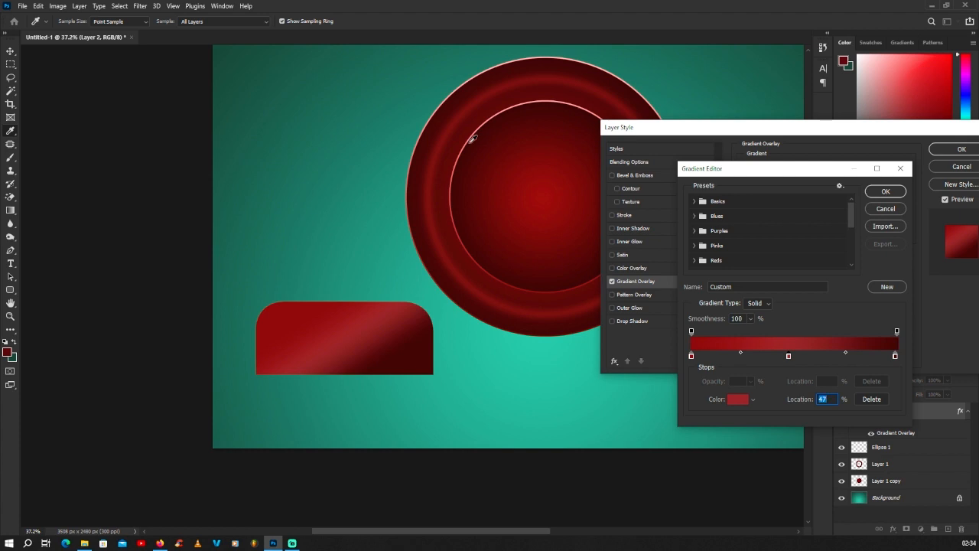
pyautogui.click(881, 193)
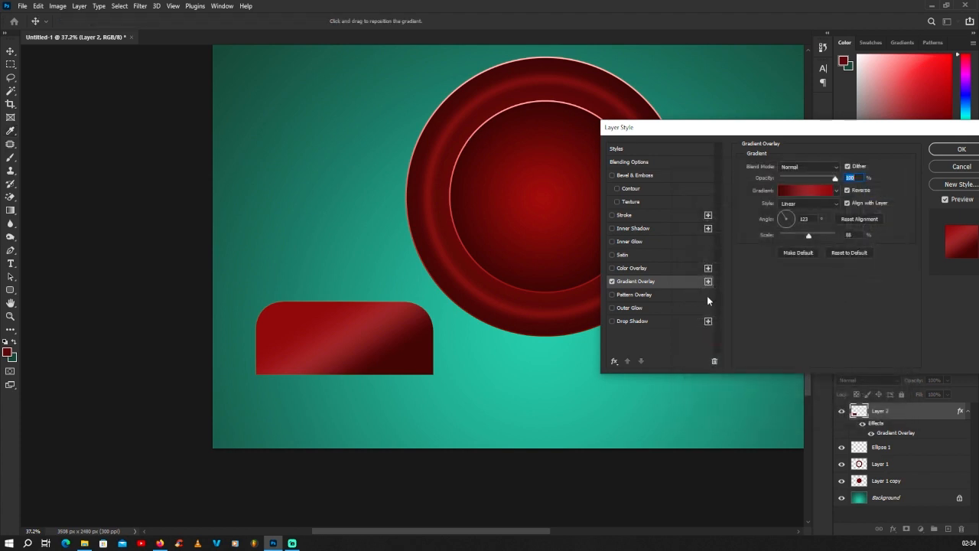
# Rotate the gradient overlay to an angle of about 139° and apply the layer style
pyautogui.click(787, 228)
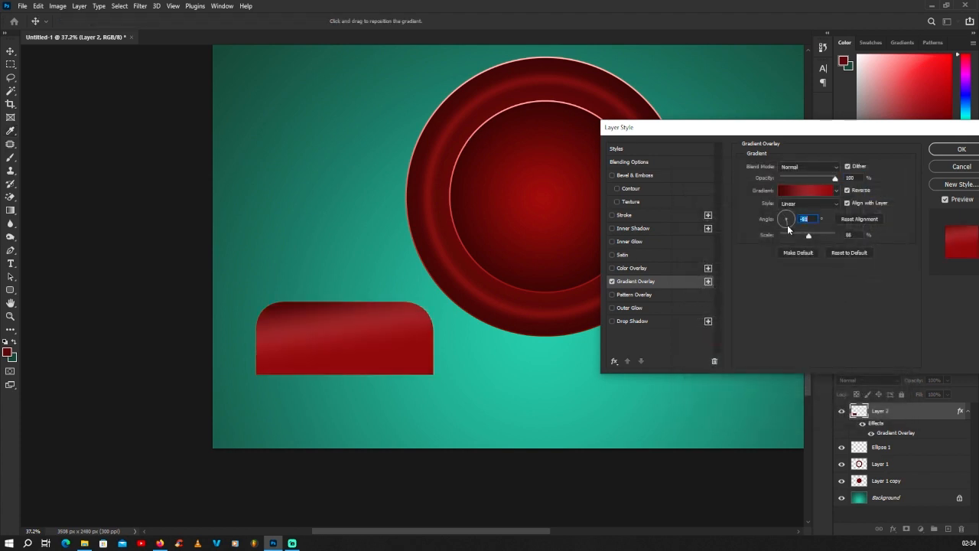
pyautogui.moveTo(791, 232)
pyautogui.mouseDown()
pyautogui.moveTo(792, 214)
pyautogui.moveTo(794, 232)
pyautogui.moveTo(783, 219)
pyautogui.mouseUp()
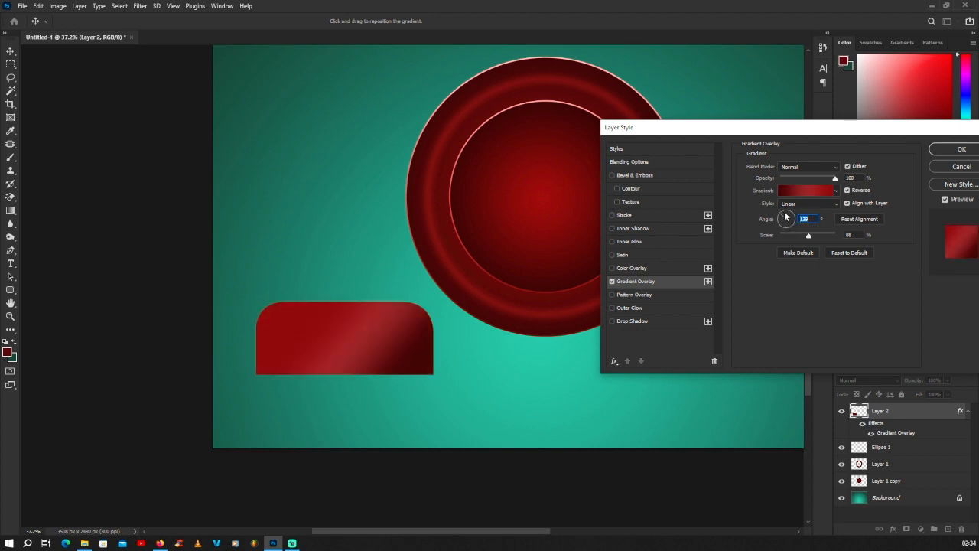
pyautogui.click(961, 148)
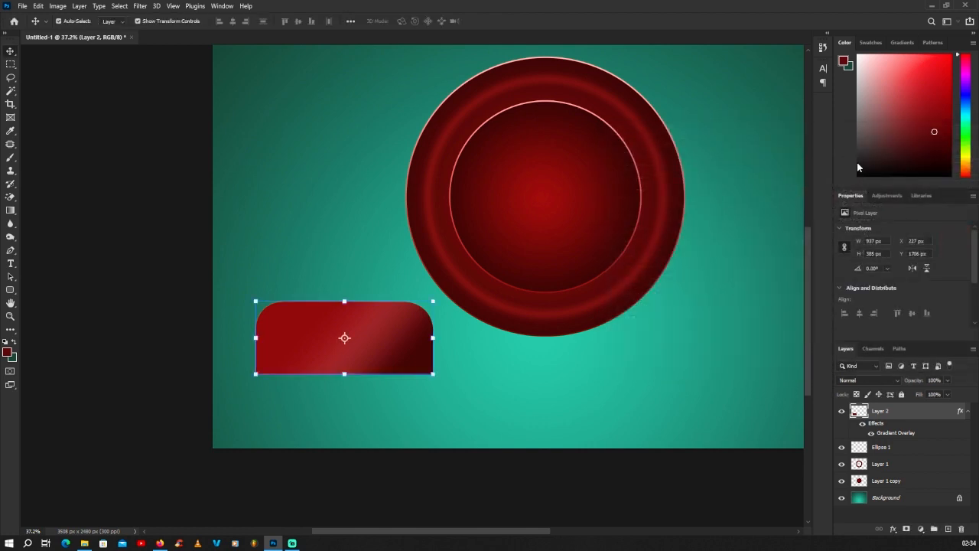
# Move the gradient-filled shape slightly down to about X 238 px, Y 1773 px
pyautogui.scroll(-3, 455, 258)
pyautogui.scroll(5, 395, 307)
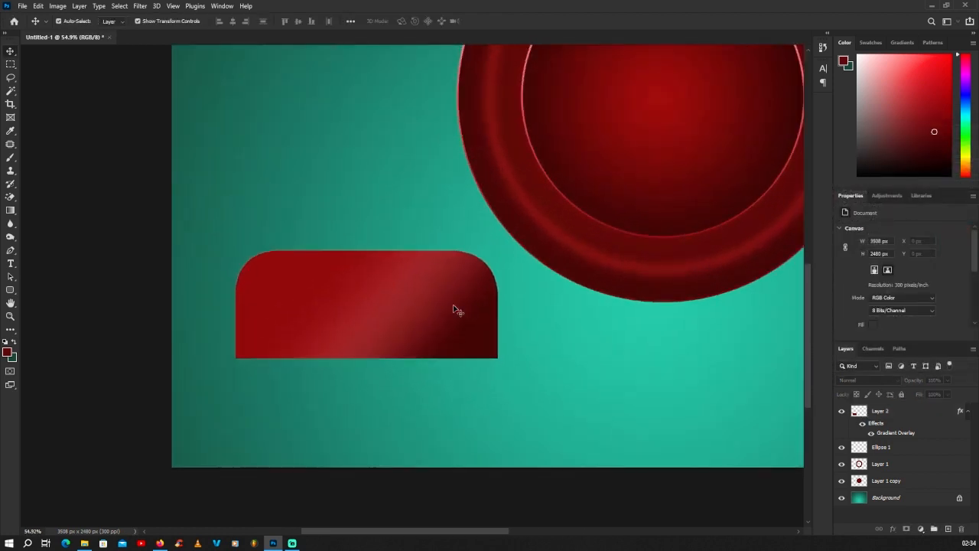
pyautogui.moveTo(454, 308); pyautogui.dragTo(478, 324)
pyautogui.scroll(1, 257, 308)
pyautogui.scroll(2, 257, 308)
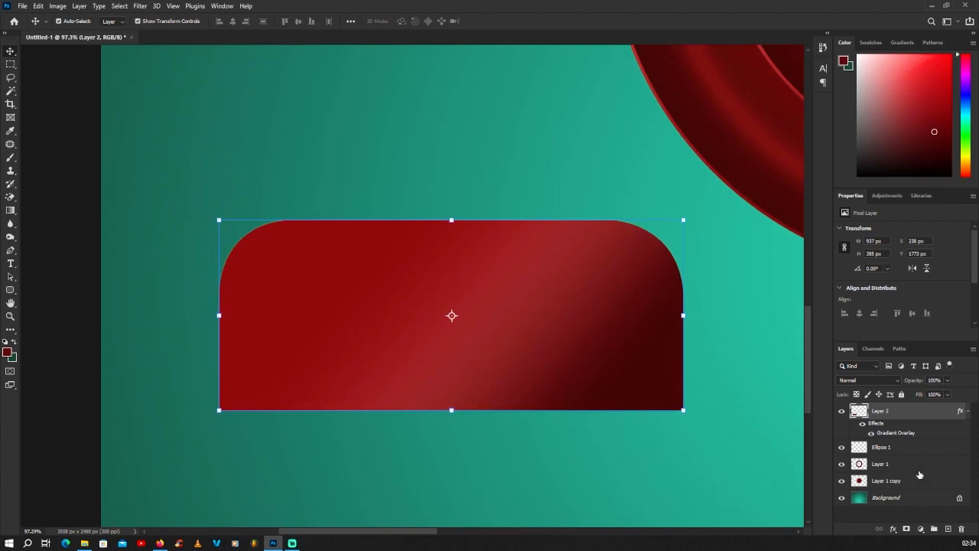
# On a new layer above Layer 2, start a Pen path inside the shape's left side, going vertically up and curving to the top edge
pyautogui.click(948, 529)
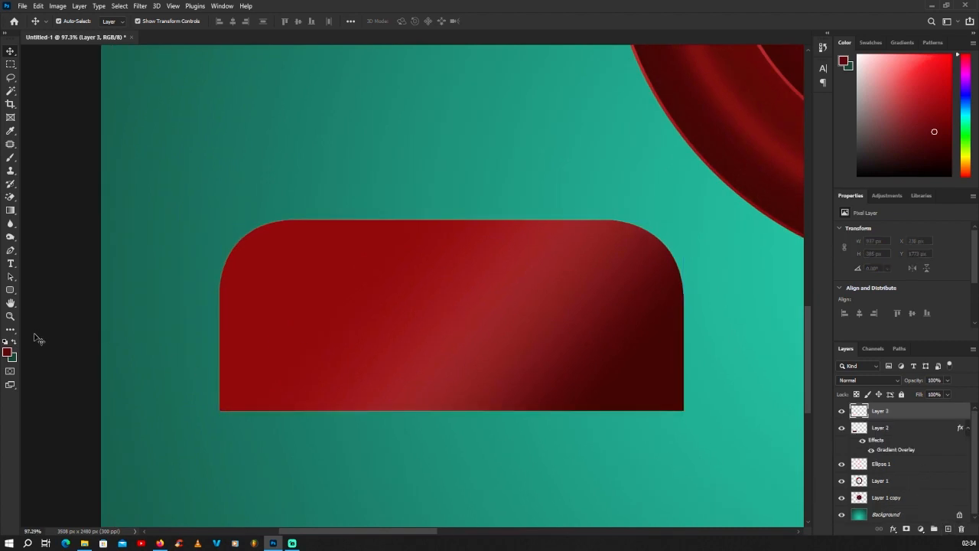
pyautogui.press('p')
pyautogui.scroll(1, 260, 394)
pyautogui.click(263, 388)
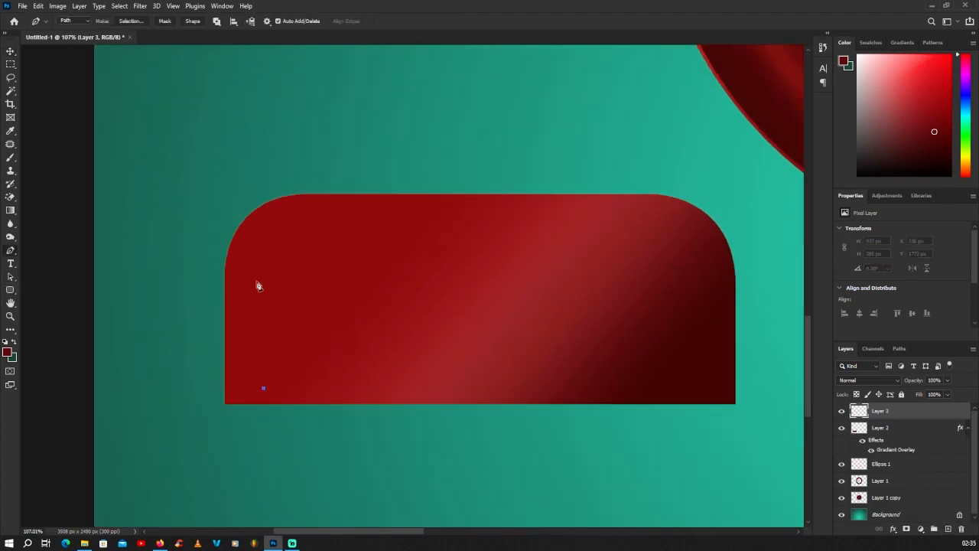
pyautogui.click(263, 274)
pyautogui.moveTo(359, 203); pyautogui.dragTo(457, 200)
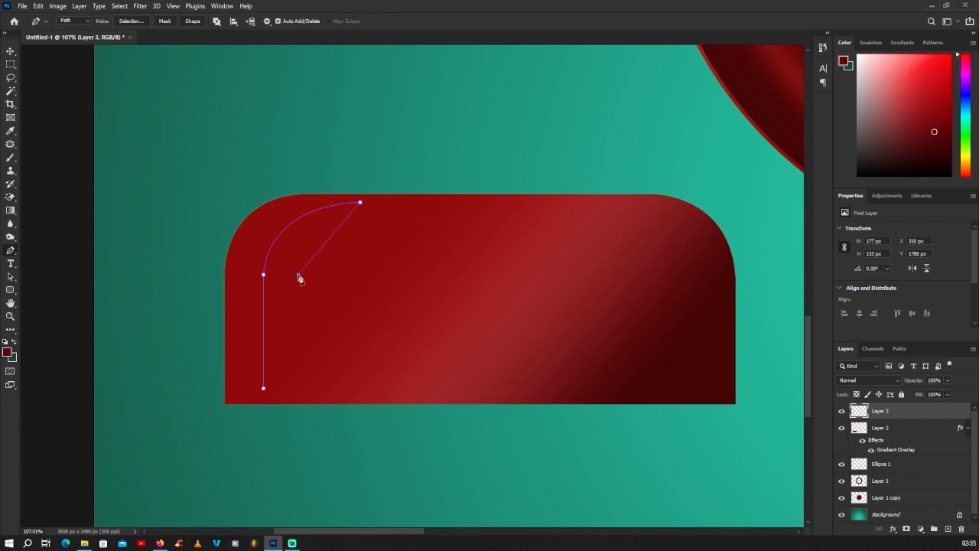
# Curve the Pen path from its upper tip down into a straight inner vertical edge and close it at the starting anchor
pyautogui.moveTo(298, 274); pyautogui.dragTo(299, 325)
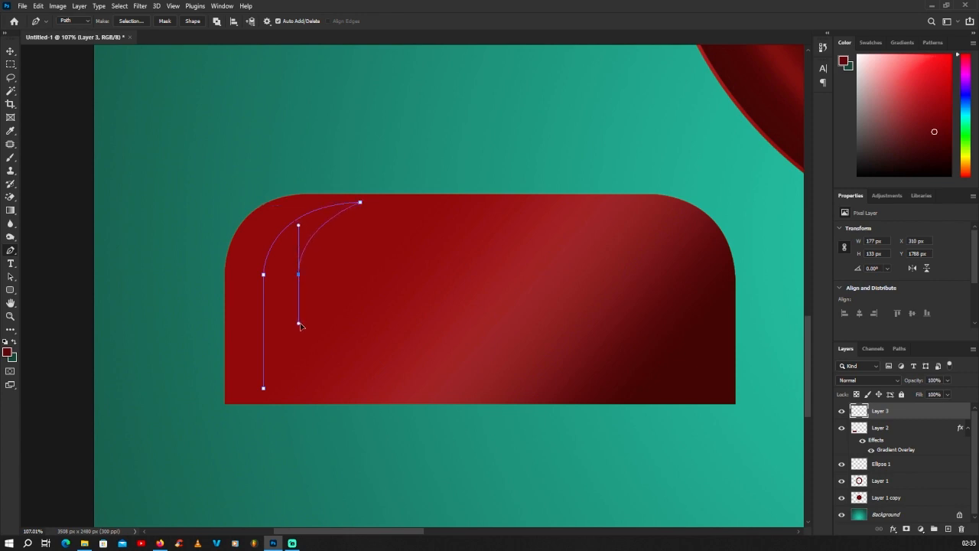
pyautogui.keyDown('alt'); pyautogui.click(299, 276); pyautogui.keyUp('alt')
pyautogui.click(298, 388)
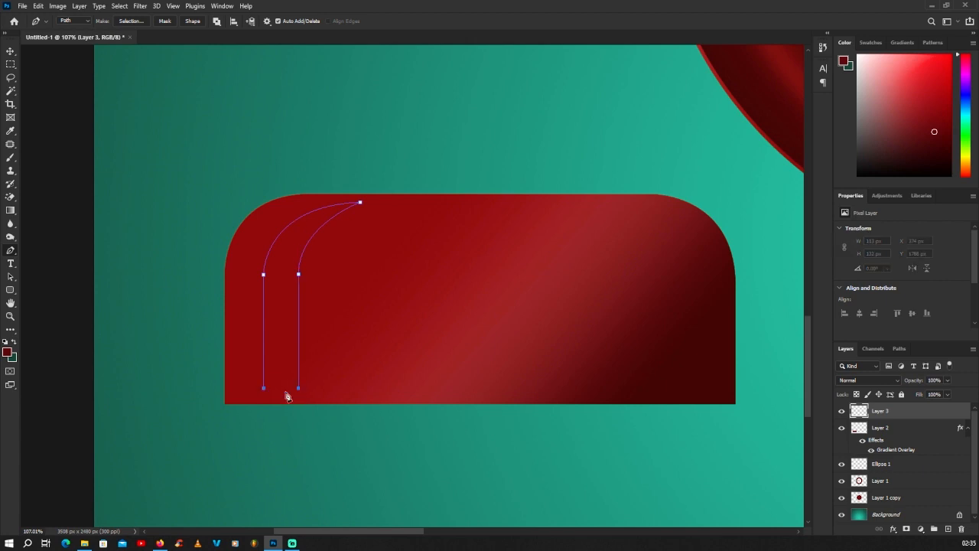
pyautogui.hotkey('ctrl', 'z')
pyautogui.click(298, 389)
pyautogui.click(263, 388)
# Convert the closed highlight path into a new anti-aliased selection with a feather radius of 0 pixels
pyautogui.scroll(-2, 300, 376)
pyautogui.rightClick(366, 273)
pyautogui.click(408, 313)
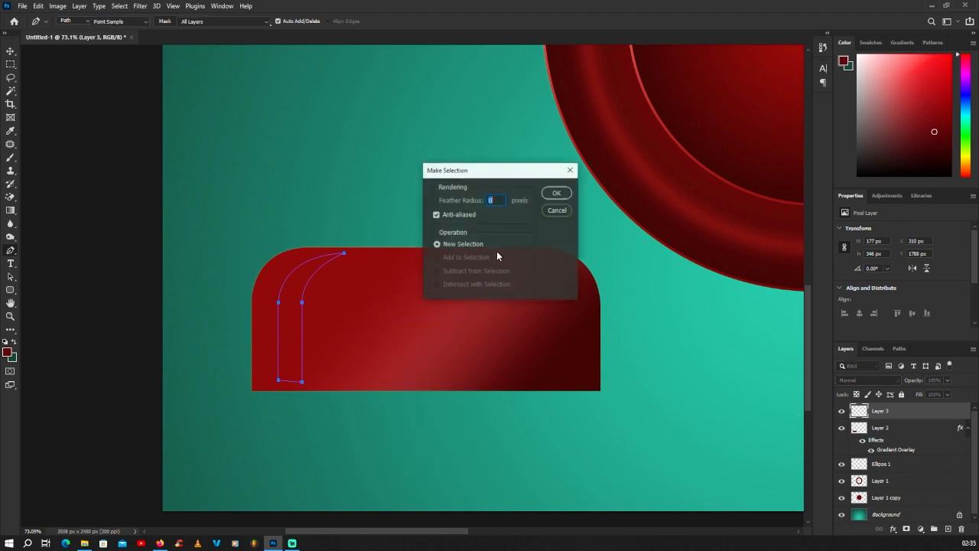
pyautogui.click(557, 193)
# Set the foreground colour to white, paint the highlight selection solid with the Brush, and deselect it
pyautogui.click(8, 352)
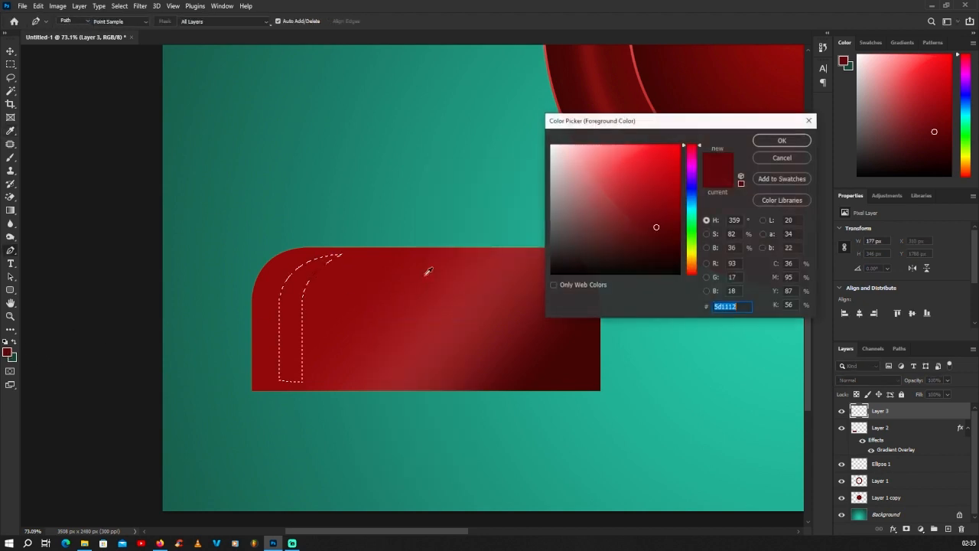
pyautogui.click(553, 146)
pyautogui.click(783, 140)
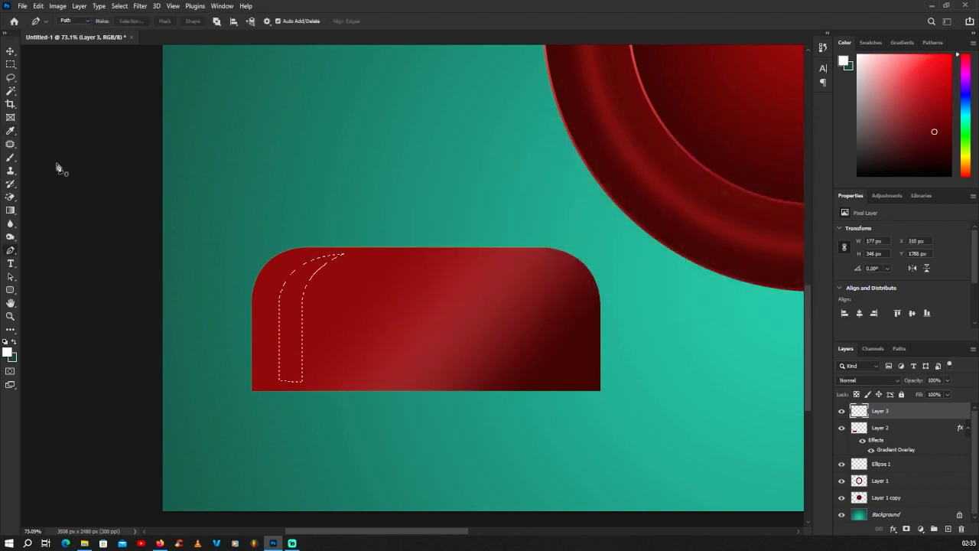
pyautogui.click(11, 157)
pyautogui.moveTo(328, 259); pyautogui.dragTo(317, 280)
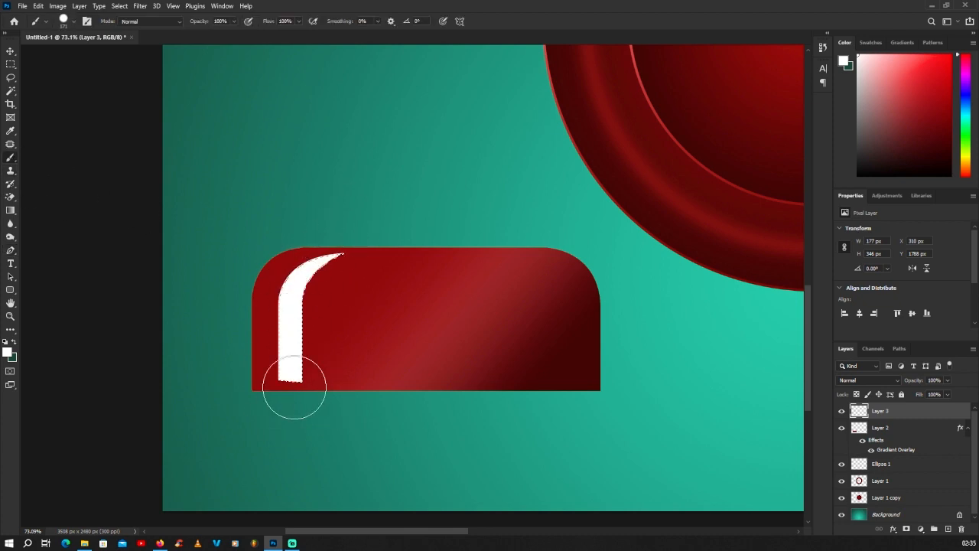
pyautogui.click(11, 64)
pyautogui.click(289, 148)
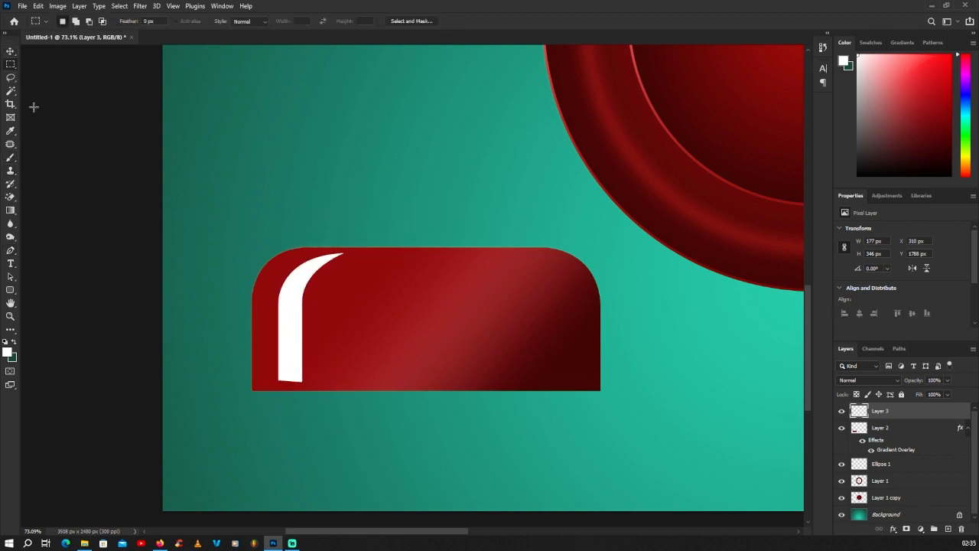
# Lower the opacity of the white highlight on Layer 3 to 22%
pyautogui.click(11, 51)
pyautogui.scroll(2, 302, 329)
pyautogui.click(951, 414)
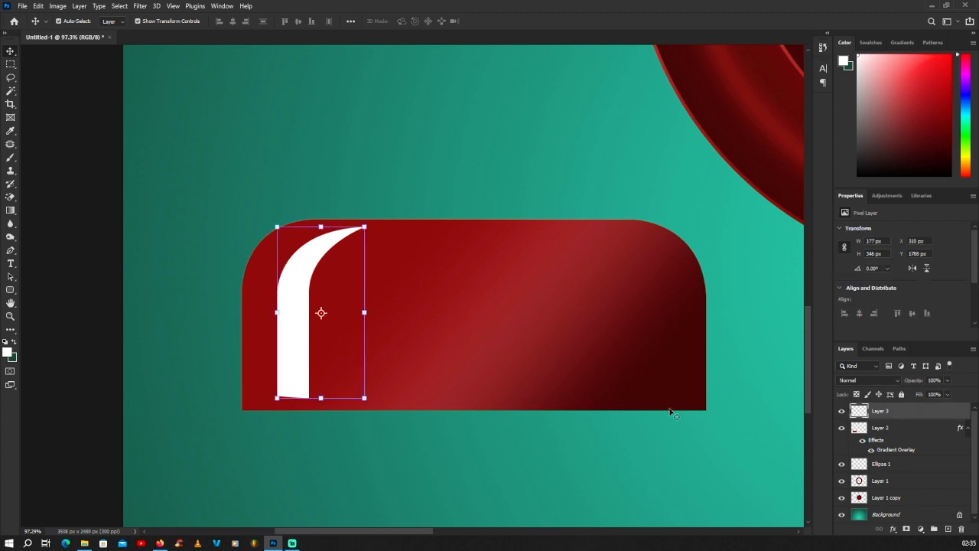
pyautogui.click(947, 381)
pyautogui.moveTo(939, 391); pyautogui.dragTo(915, 394)
pyautogui.hotkey('ctrl', '-')
pyautogui.hotkey('ctrl', '-')
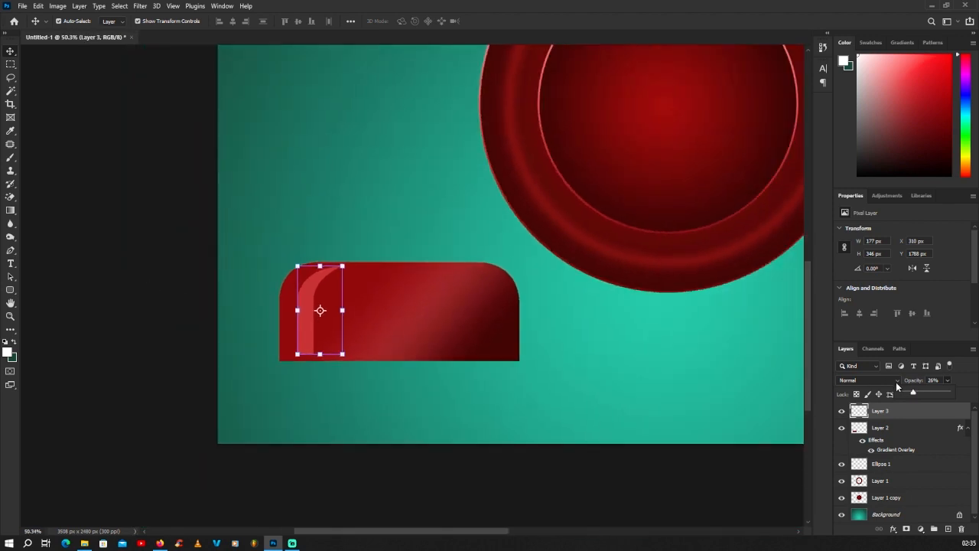
pyautogui.moveTo(911, 393); pyautogui.dragTo(909, 393)
pyautogui.click(180, 292)
# Duplicate the highlight to the shape's right side, flip the copy horizontally and place it at about X 901 px, Y 1788 px
pyautogui.scroll(2, 345, 328)
pyautogui.click(281, 308)
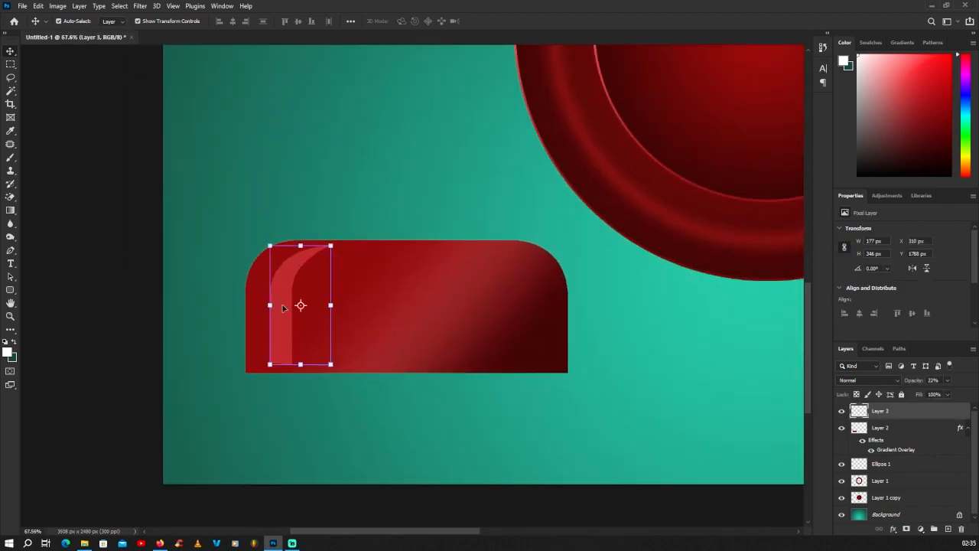
pyautogui.moveTo(283, 308)
pyautogui.mouseDown()
pyautogui.moveTo(313, 299)
pyautogui.moveTo(450, 309)
pyautogui.mouseUp()
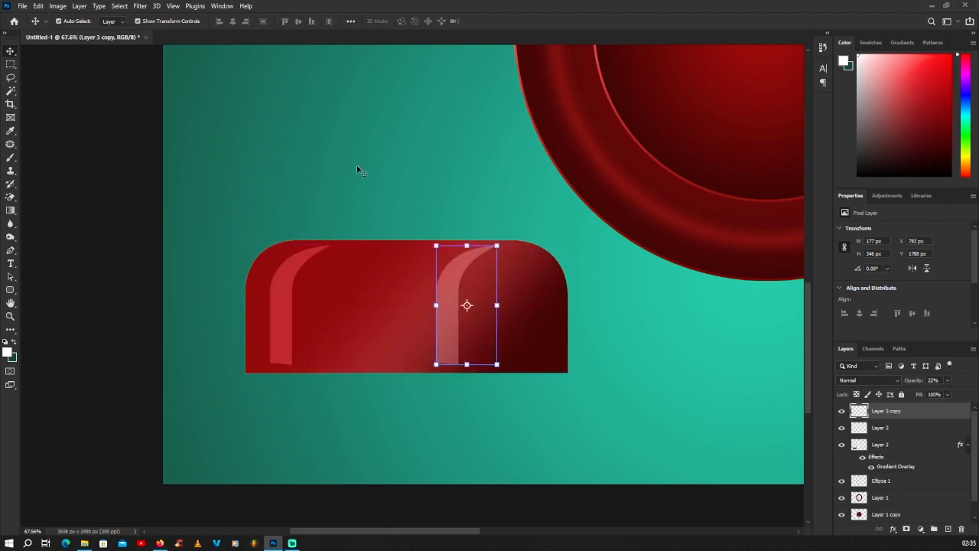
pyautogui.click(37, 6)
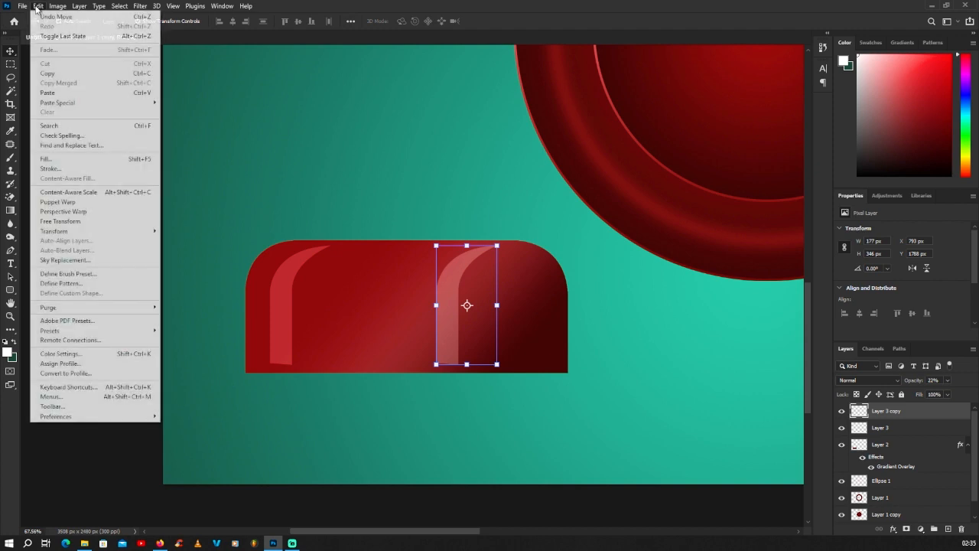
pyautogui.moveTo(73, 232)
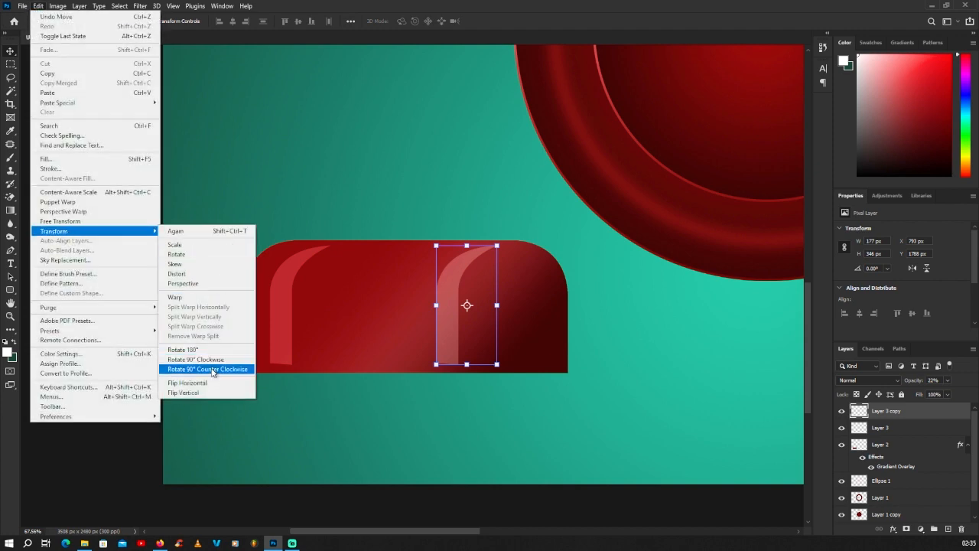
pyautogui.click(187, 383)
pyautogui.scroll(1, 436, 304)
pyautogui.moveTo(508, 289)
pyautogui.mouseDown()
pyautogui.moveTo(573, 263)
pyautogui.moveTo(551, 286)
pyautogui.mouseUp()
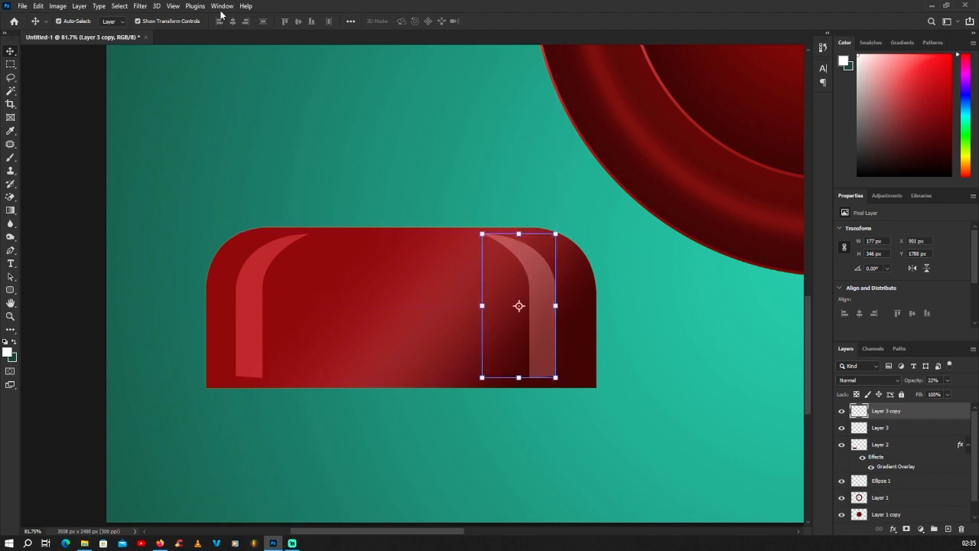
# Apply a Gaussian Blur with a radius of 20.8 pixels to the mirrored highlight copy
pyautogui.click(140, 6)
pyautogui.moveTo(153, 133)
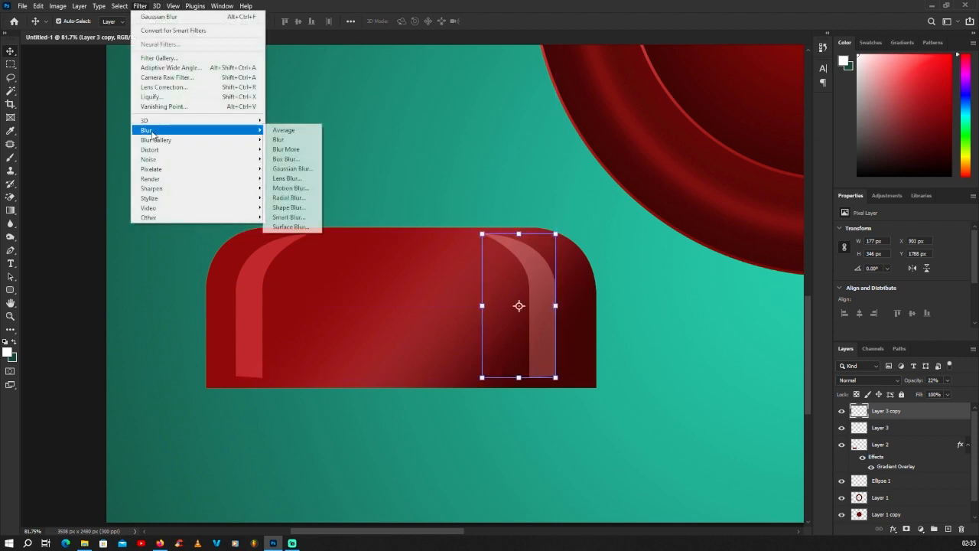
pyautogui.click(290, 168)
pyautogui.moveTo(586, 261); pyautogui.dragTo(651, 264)
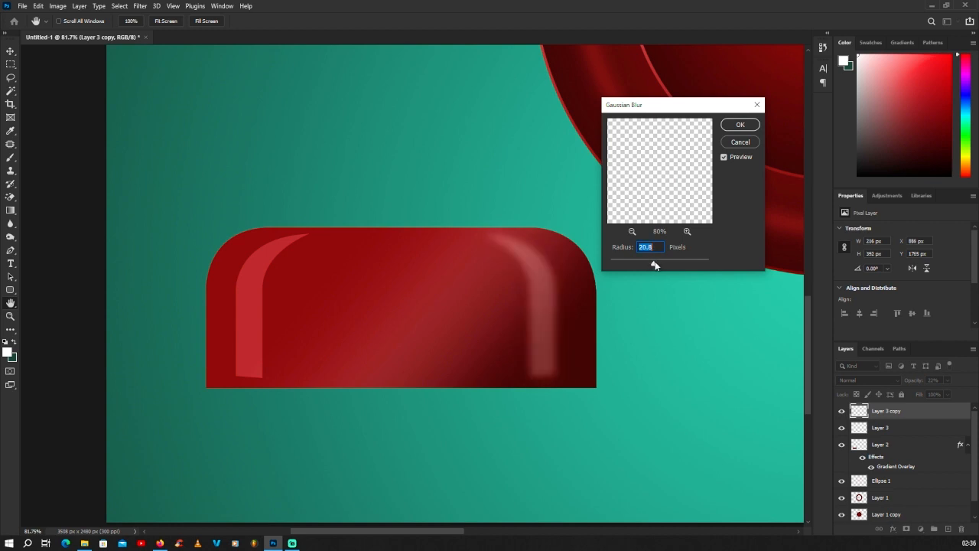
pyautogui.click(740, 124)
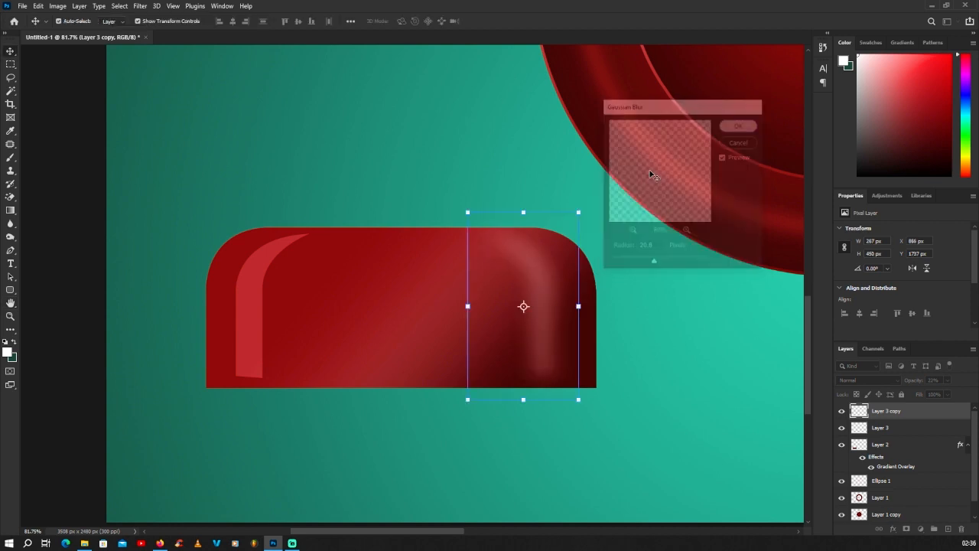
# Select the round-cornered shape together with both highlight layers and merge them into one layer
pyautogui.scroll(-5, 433, 309)
pyautogui.click(247, 311)
pyautogui.scroll(2, 318, 307)
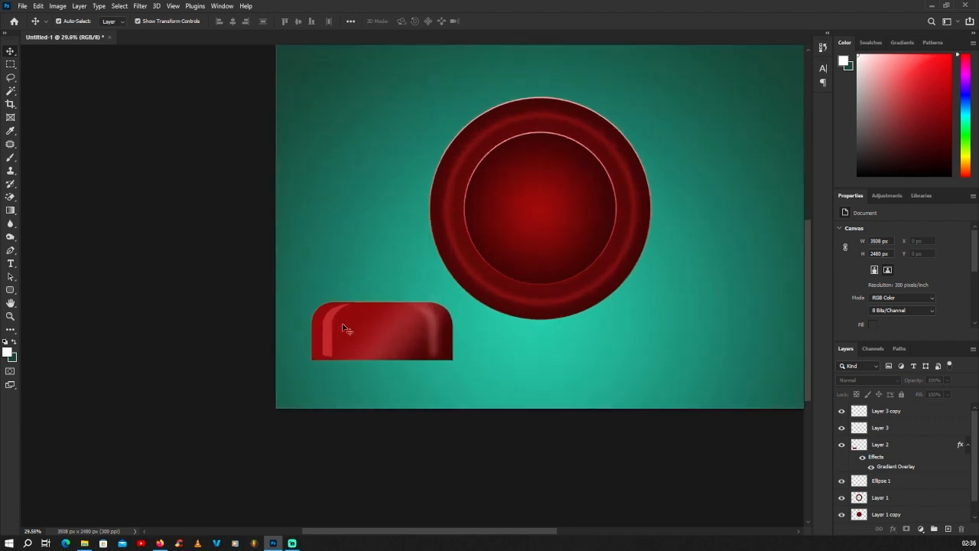
pyautogui.moveTo(269, 308); pyautogui.dragTo(426, 379)
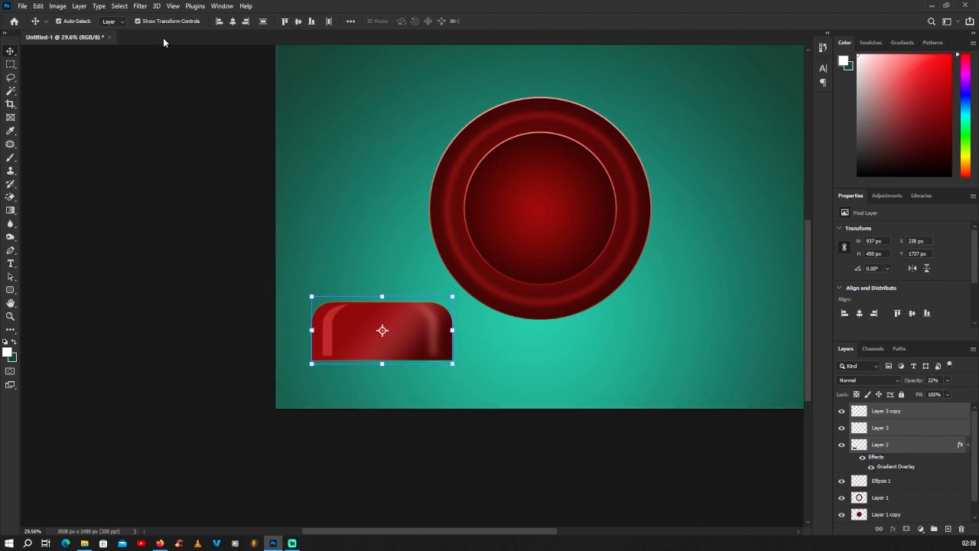
pyautogui.click(79, 6)
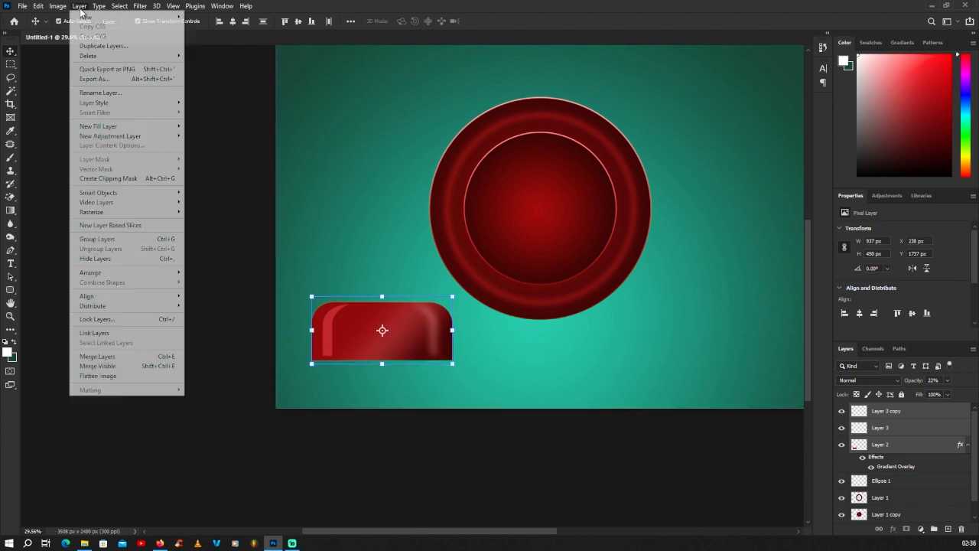
pyautogui.click(108, 357)
# Move the merged glossy shape to the canvas's upper-left area at about X 79 px, Y 416 px
pyautogui.moveTo(389, 349); pyautogui.dragTo(349, 171)
pyautogui.hotkey('ctrl', '-')
pyautogui.scroll(-1, 351, 424)
pyautogui.scroll(2, 380, 356)
pyautogui.scroll(1, 366, 302)
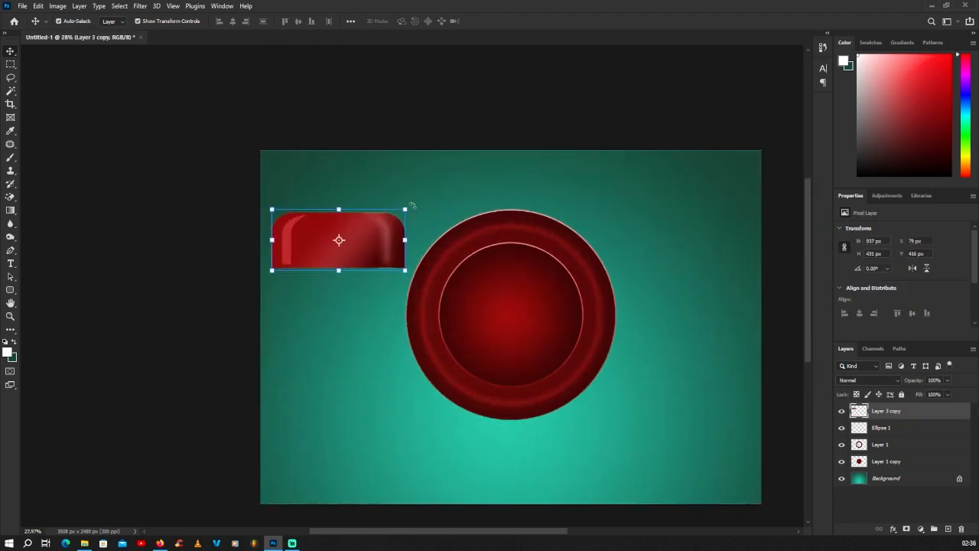
# Scale the merged glossy shape down around its centre to about 578 by 266 px
pyautogui.click(412, 205)
pyautogui.moveTo(403, 206); pyautogui.dragTo(349, 248)
pyautogui.press('Return')
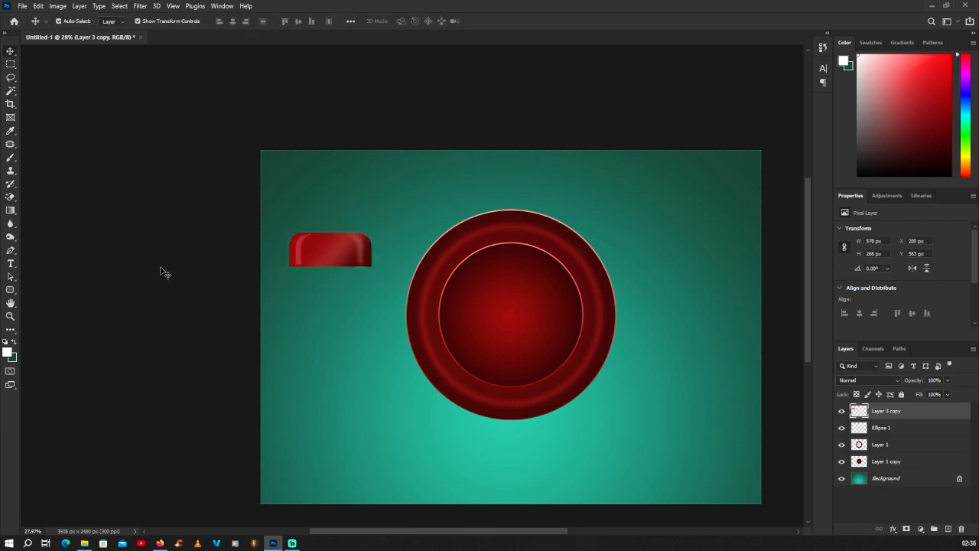
# Add a new layer above Layer 3 copy and draw a vertical rectangular selection about 100 by 344 px below the glossy shape
pyautogui.scroll(5, 344, 280)
pyautogui.scroll(-1, 343, 222)
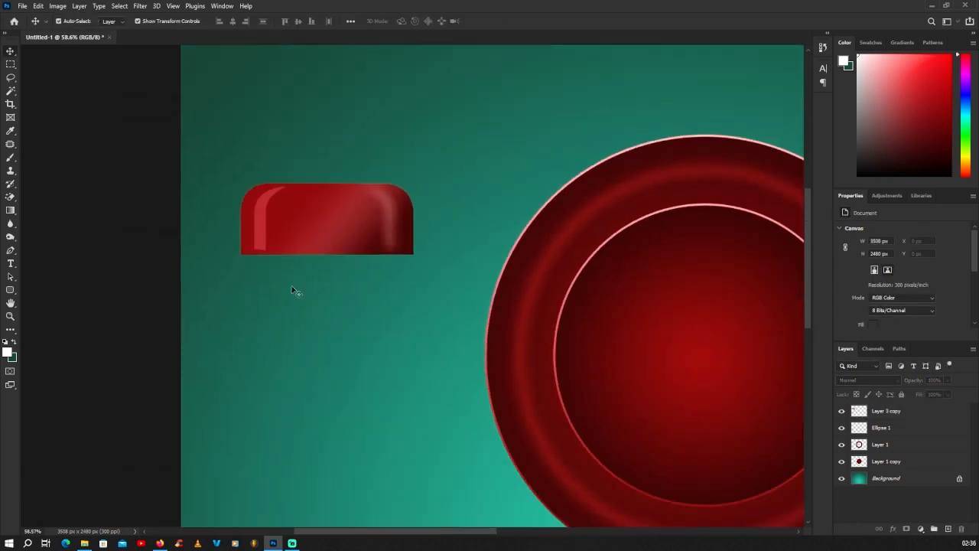
pyautogui.click(880, 413)
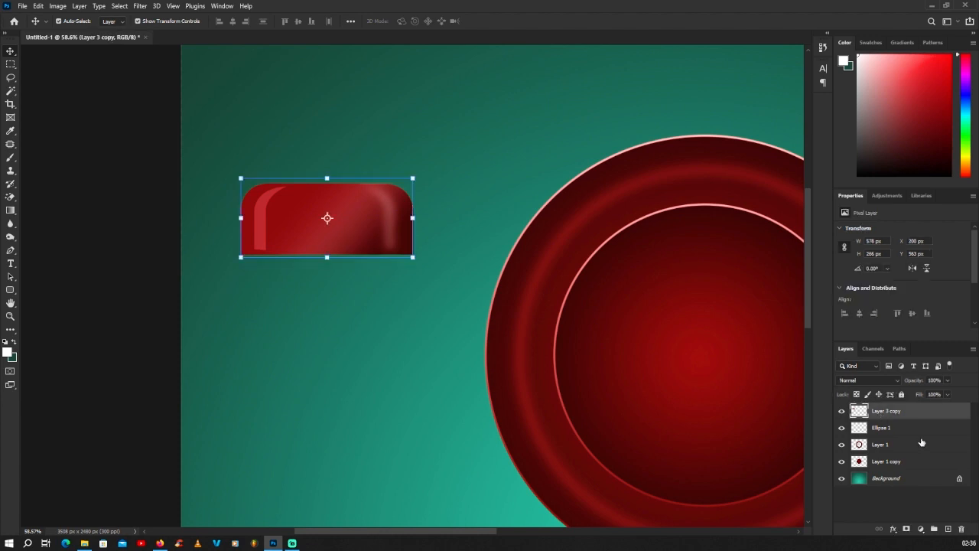
pyautogui.click(948, 529)
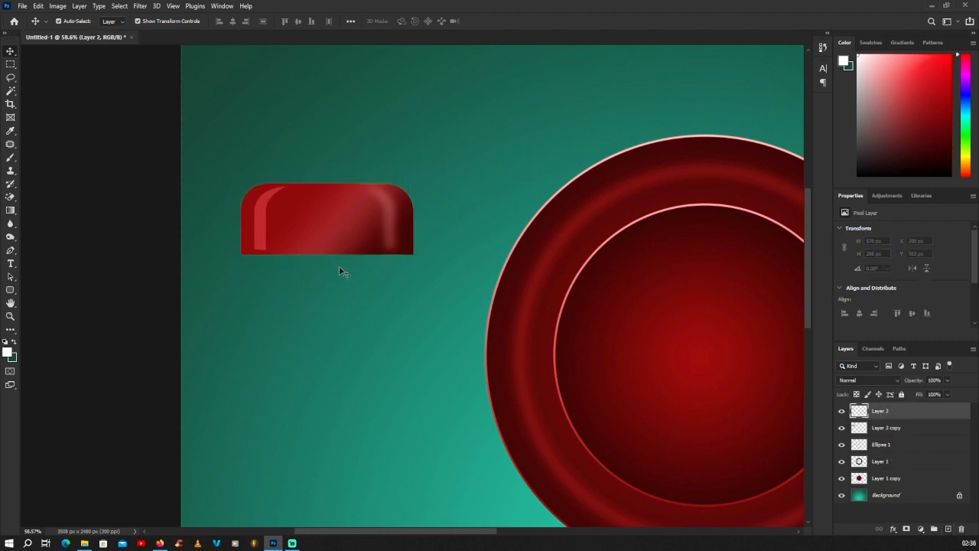
pyautogui.moveTo(13, 67); pyautogui.dragTo(44, 65)
pyautogui.scroll(1, 317, 296)
pyautogui.moveTo(303, 270); pyautogui.dragTo(336, 380)
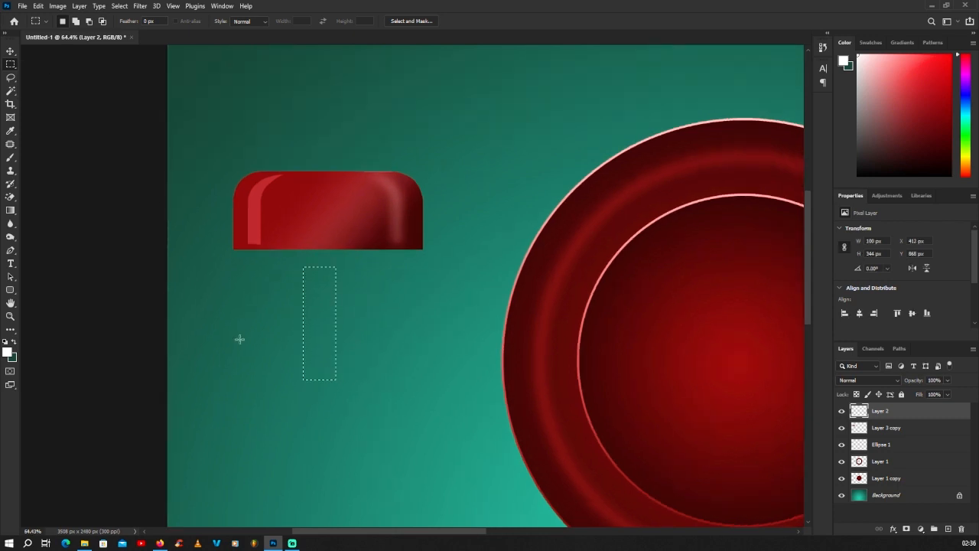
# Paint the narrow rectangular selection solid white with the Brush and deselect it
pyautogui.click(11, 158)
pyautogui.moveTo(319, 275)
pyautogui.mouseDown()
pyautogui.moveTo(354, 302)
pyautogui.moveTo(332, 367)
pyautogui.mouseUp()
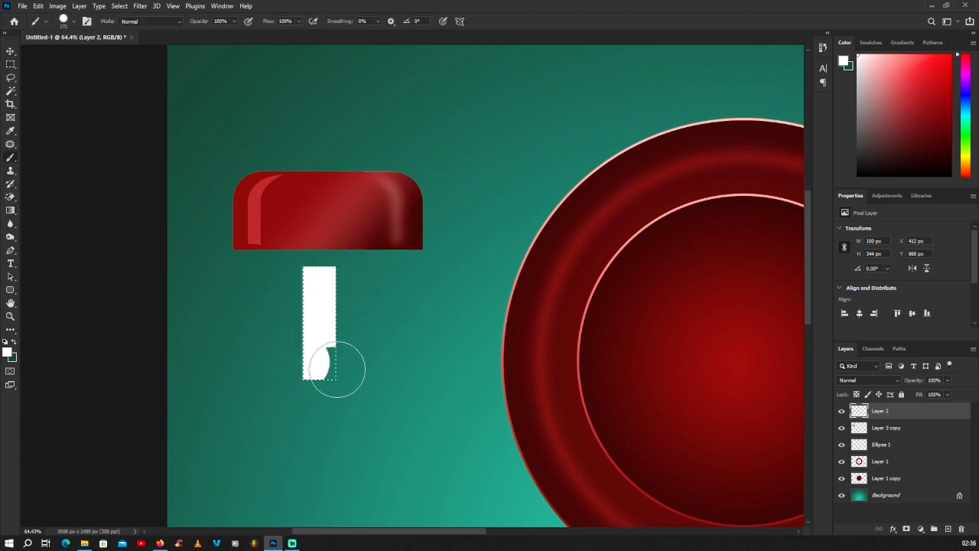
pyautogui.click(11, 64)
pyautogui.click(96, 87)
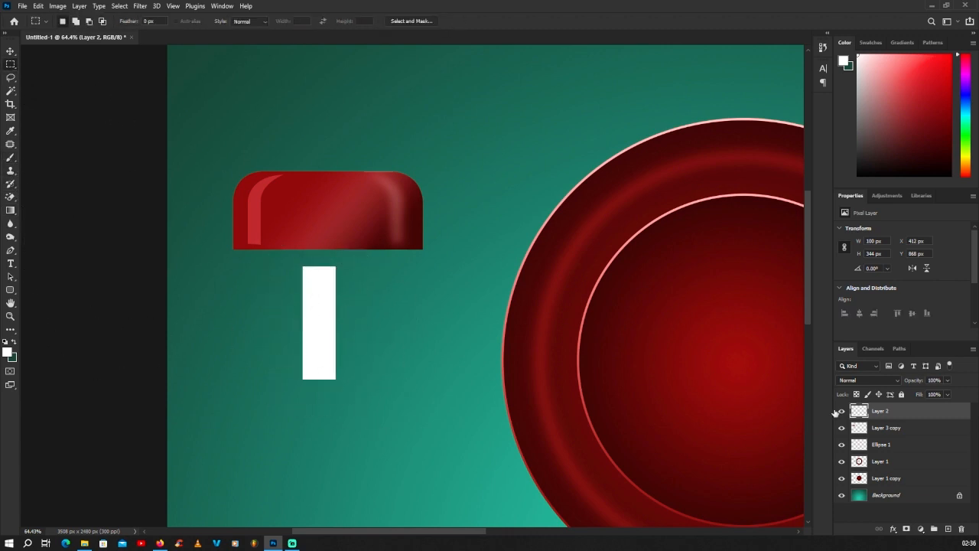
# Apply the reversed red linear Gradient Overlay to the white bar, angled nearly horizontally so its left edge is darkest
pyautogui.click(892, 527)
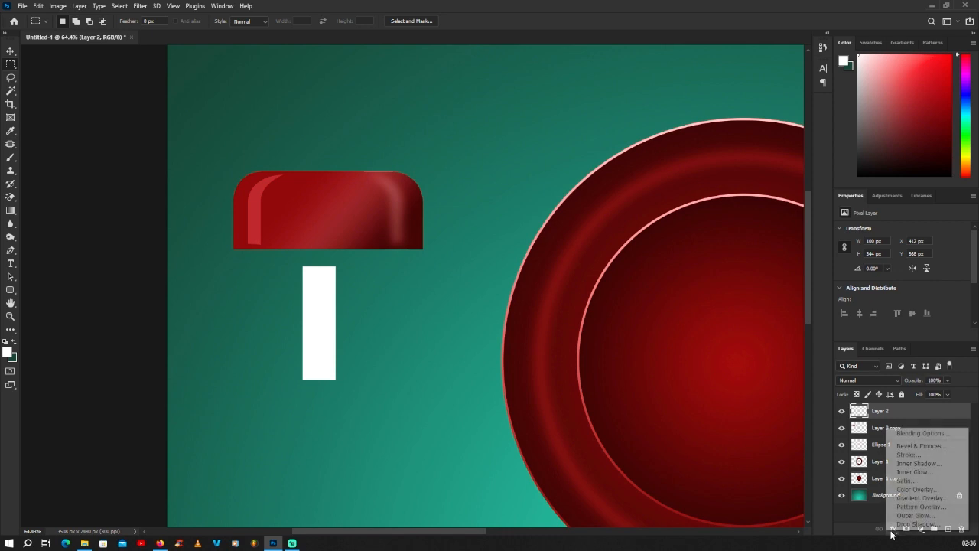
pyautogui.click(914, 499)
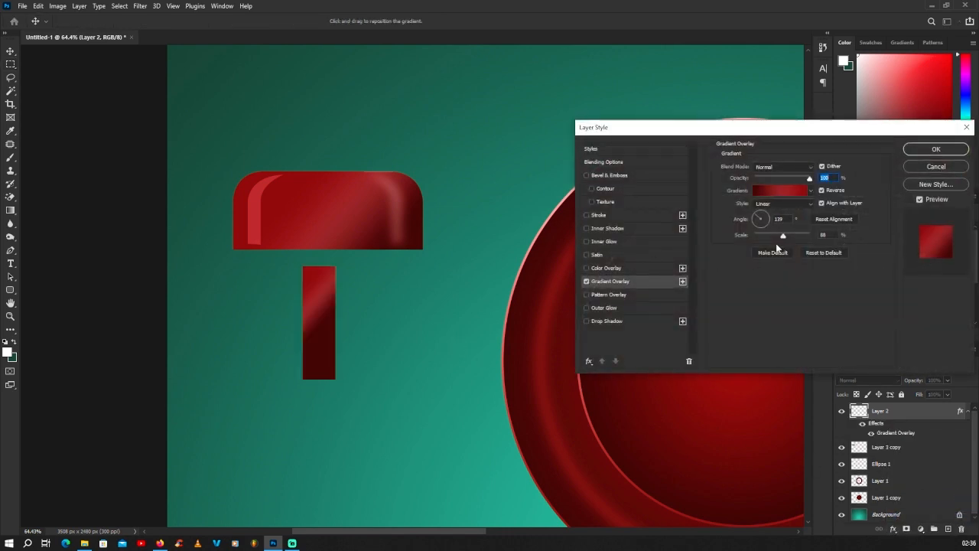
pyautogui.click(759, 223)
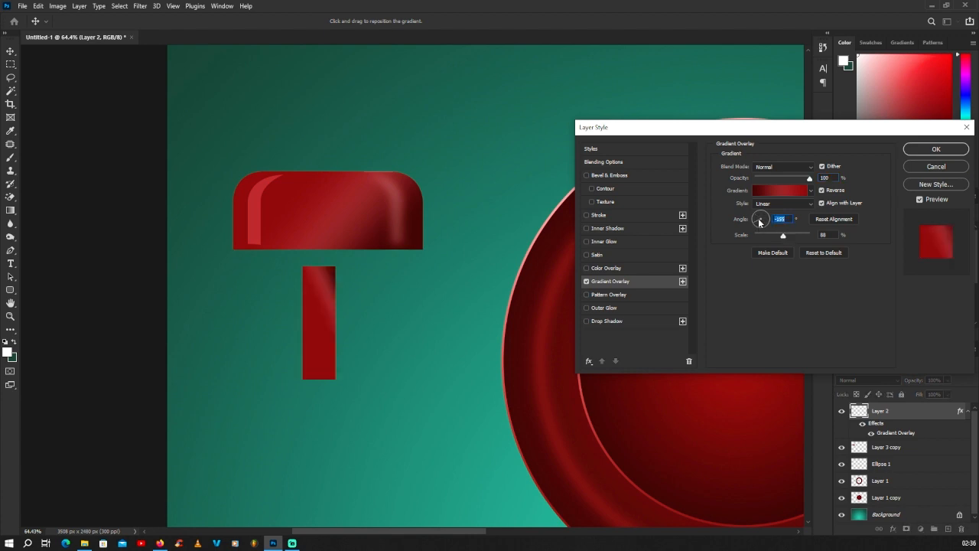
pyautogui.click(761, 217)
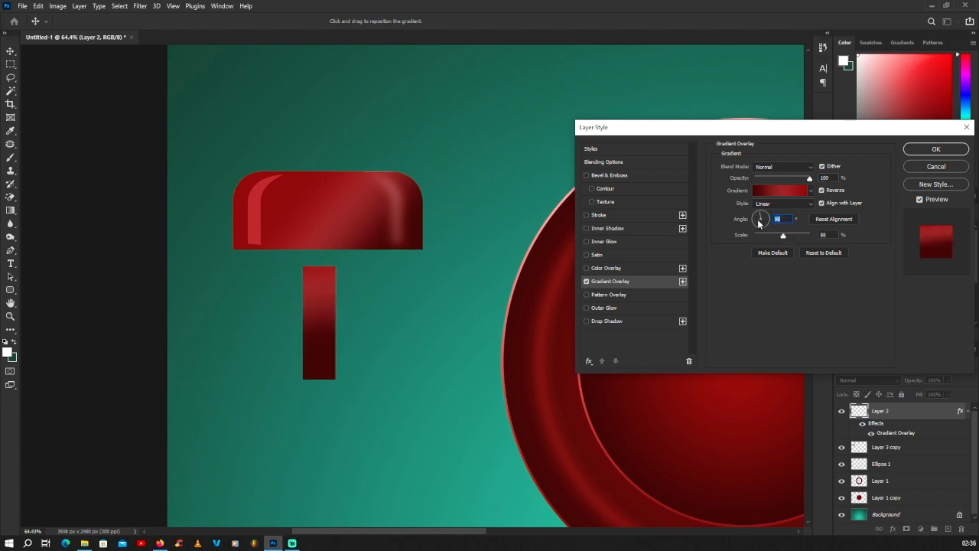
pyautogui.moveTo(760, 223); pyautogui.dragTo(769, 227)
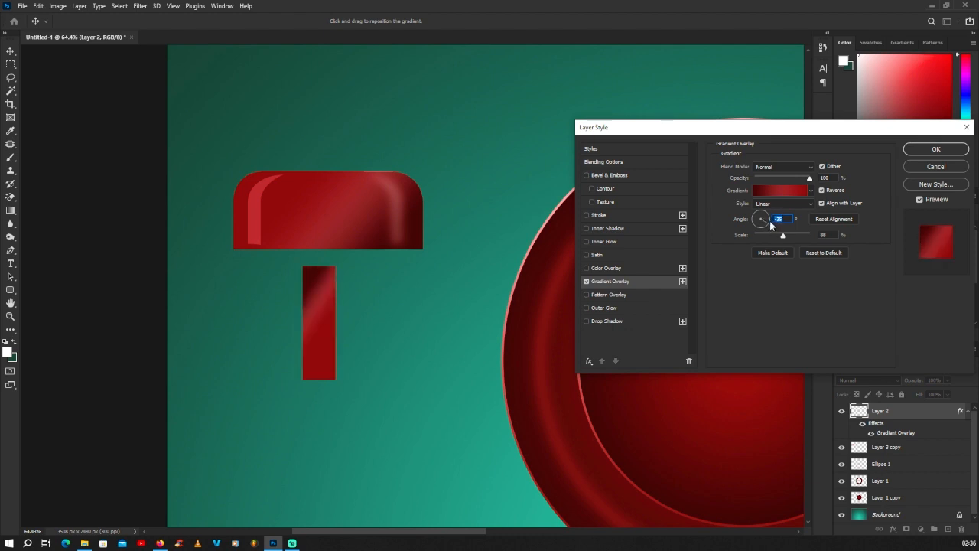
pyautogui.click(770, 223)
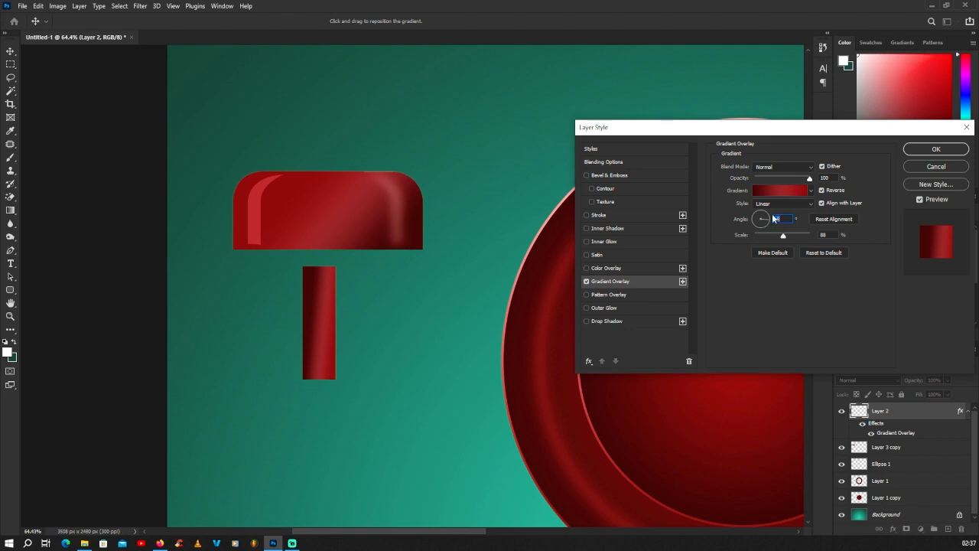
pyautogui.click(936, 150)
pyautogui.scroll(-3, 448, 218)
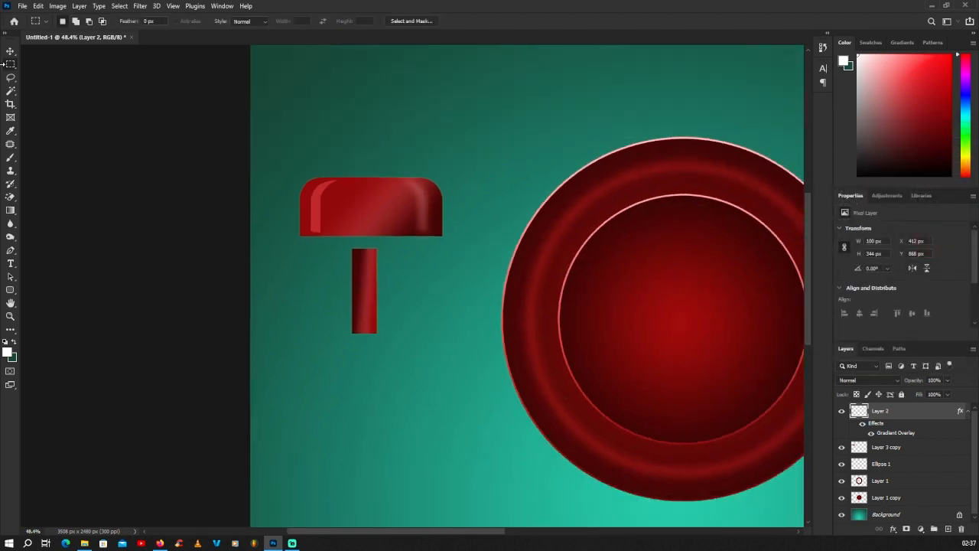
# Add a new layer above the stem and draw a narrow wedge-shaped Pen path along the stem's left side, widening towards its base
pyautogui.click(10, 51)
pyautogui.scroll(5, 372, 277)
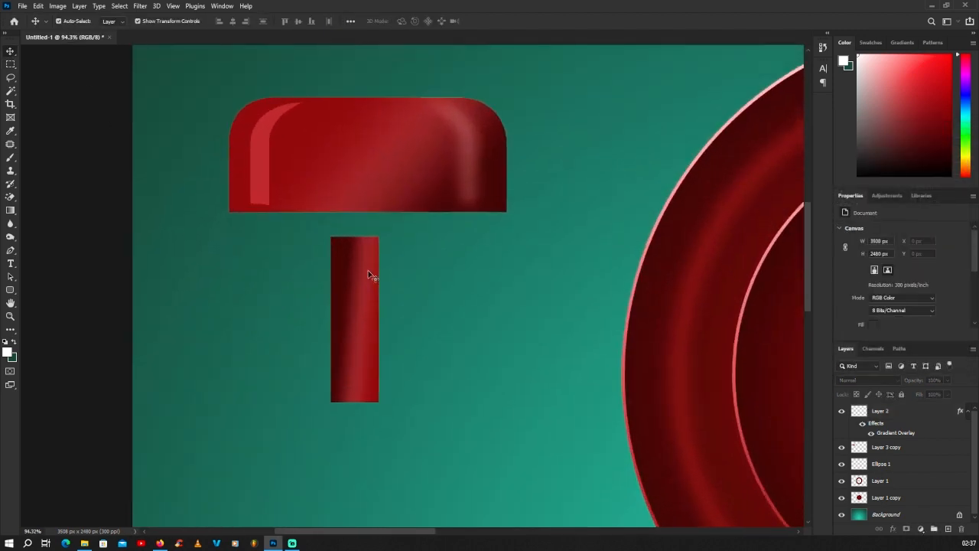
pyautogui.click(948, 529)
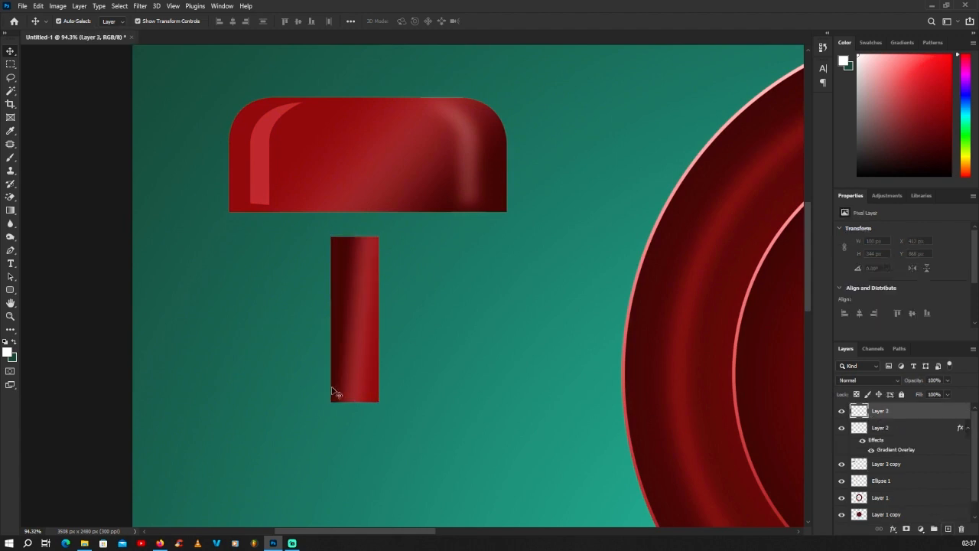
pyautogui.click(10, 253)
pyautogui.scroll(3, 329, 337)
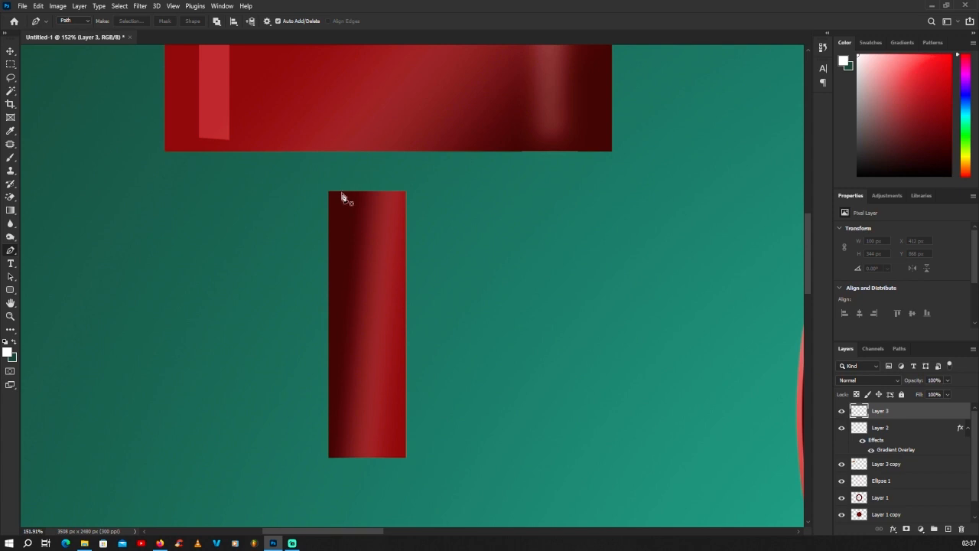
pyautogui.click(339, 197)
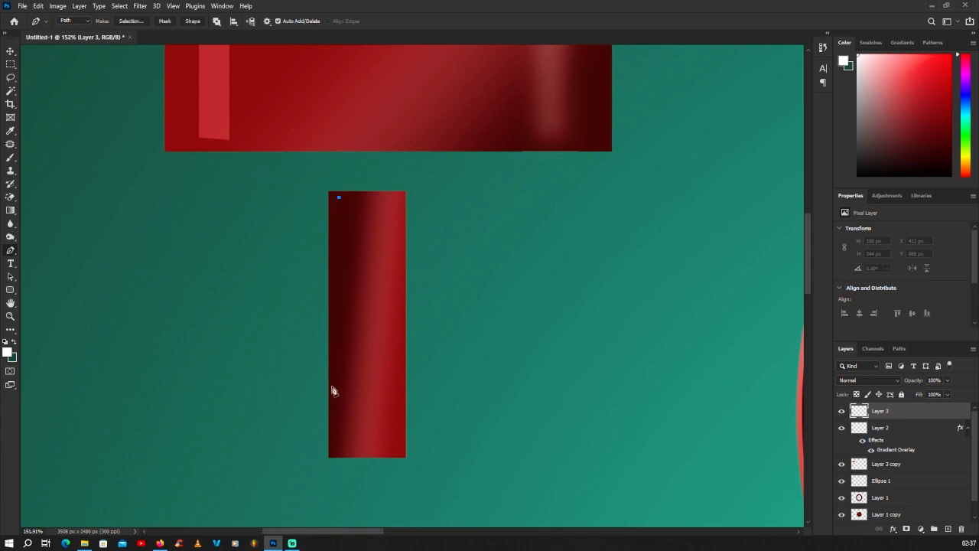
pyautogui.click(339, 452)
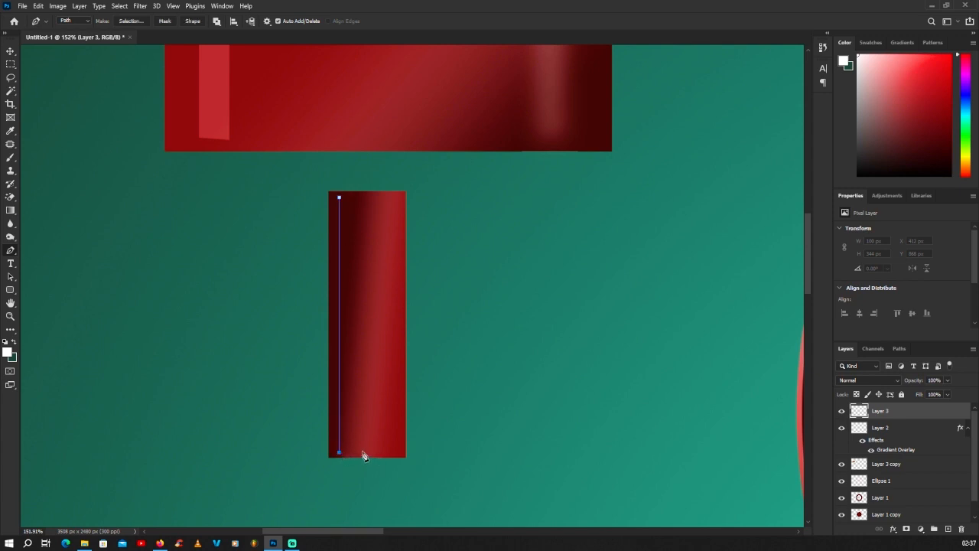
pyautogui.scroll(4, 342, 205)
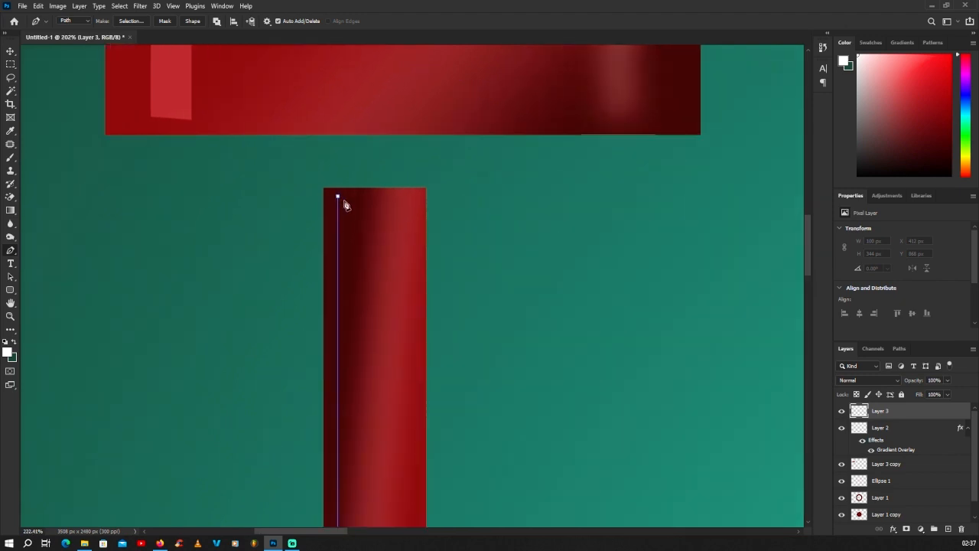
pyautogui.click(348, 205)
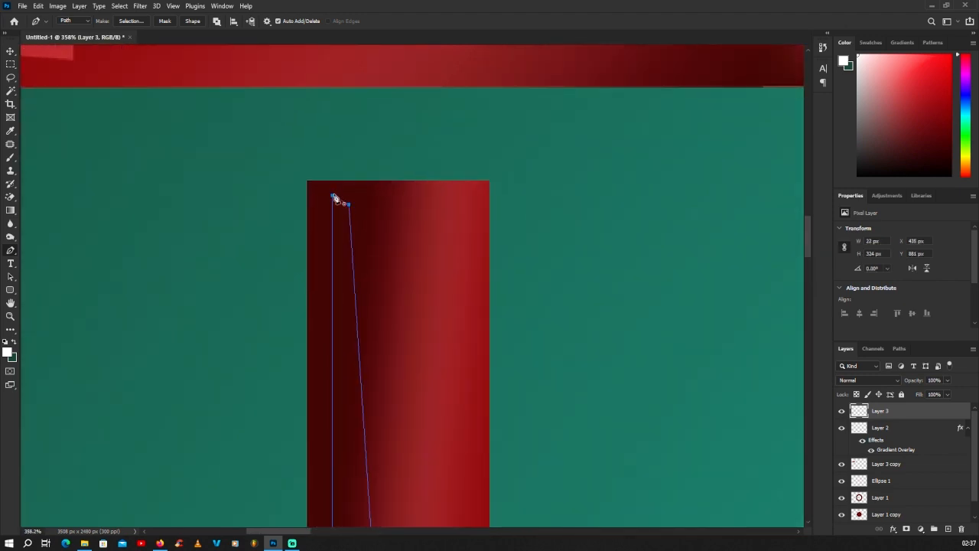
# Convert the wedge path into a selection with 0 px feather, paint it solid white with the Brush and deselect it
pyautogui.rightClick(335, 197)
pyautogui.click(371, 189)
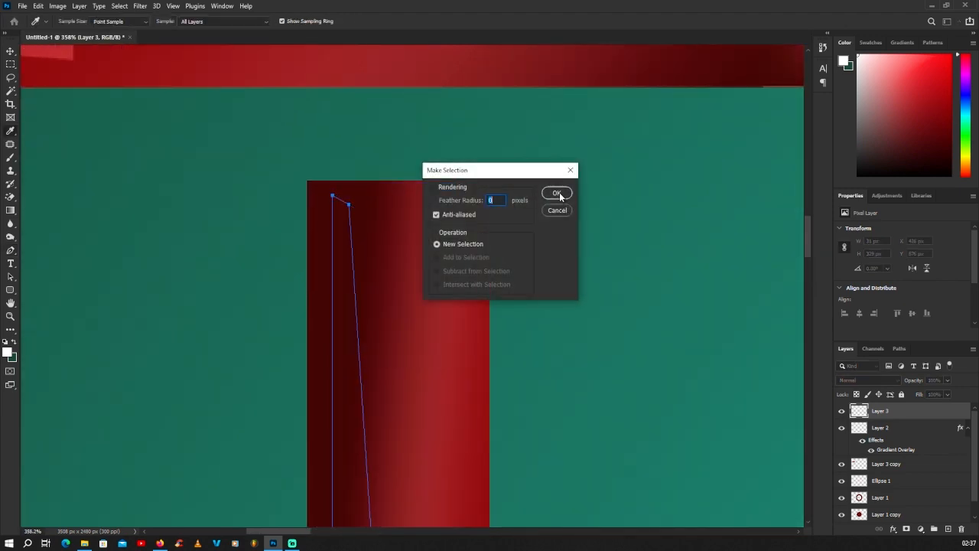
pyautogui.click(557, 193)
pyautogui.scroll(-5, 383, 199)
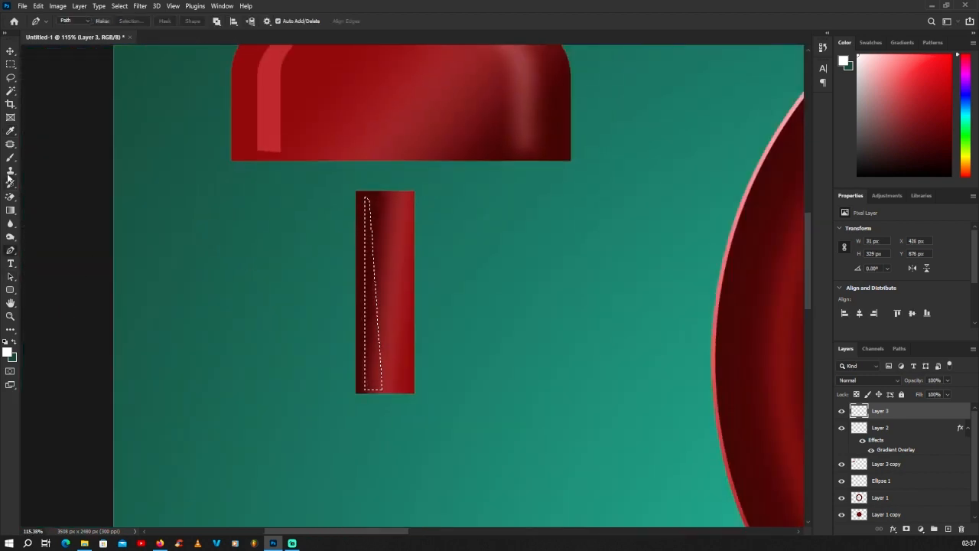
pyautogui.click(10, 157)
pyautogui.scroll(2, 375, 242)
pyautogui.moveTo(314, 241)
pyautogui.mouseDown()
pyautogui.moveTo(306, 393)
pyautogui.moveTo(322, 202)
pyautogui.mouseUp()
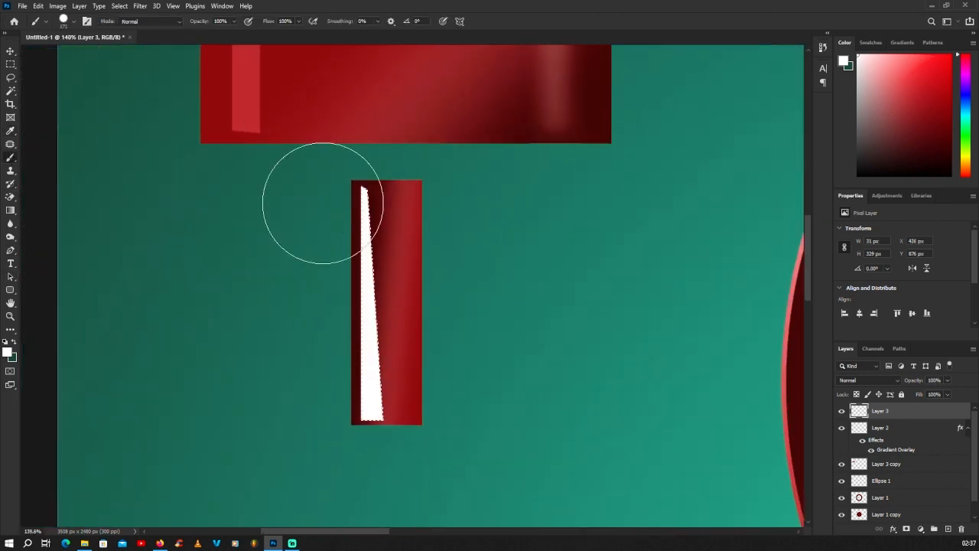
pyautogui.hotkey('ctrl', 'd')
# Lower the opacity of the white wedge highlight's layer to 13%
pyautogui.press('m')
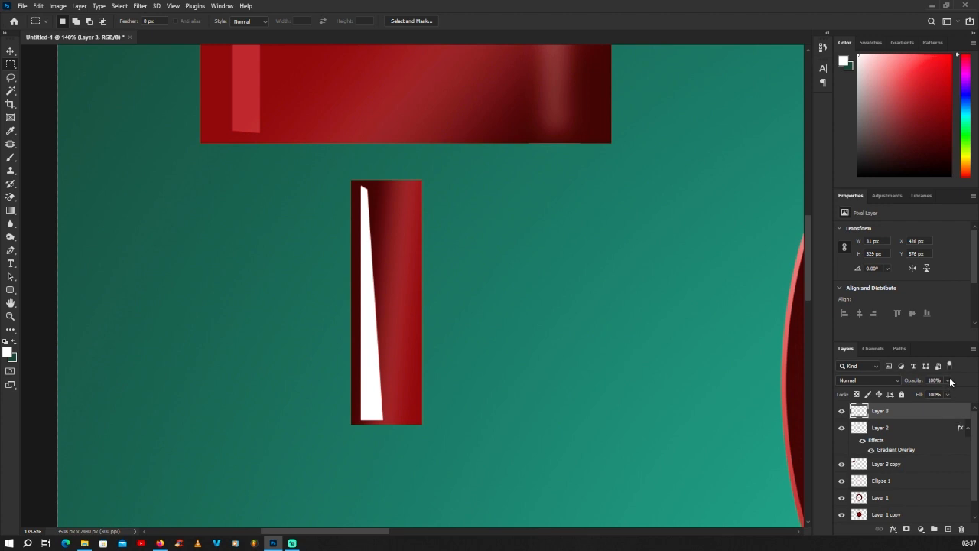
pyautogui.moveTo(921, 392); pyautogui.dragTo(908, 394)
pyautogui.scroll(-4, 361, 313)
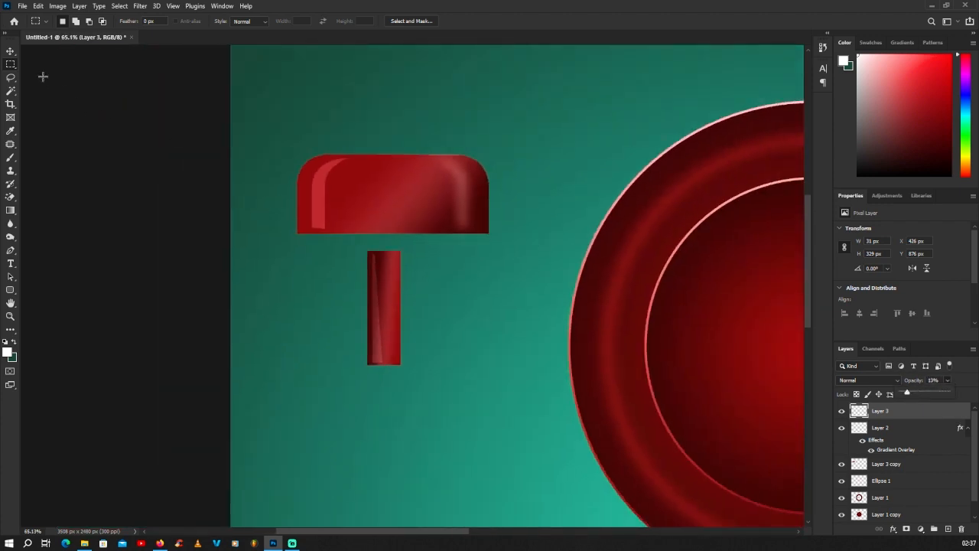
# Select the stem together with its wedge highlight, merge them into one layer and deselect it
pyautogui.click(10, 51)
pyautogui.scroll(2, 402, 293)
pyautogui.scroll(-2, 401, 295)
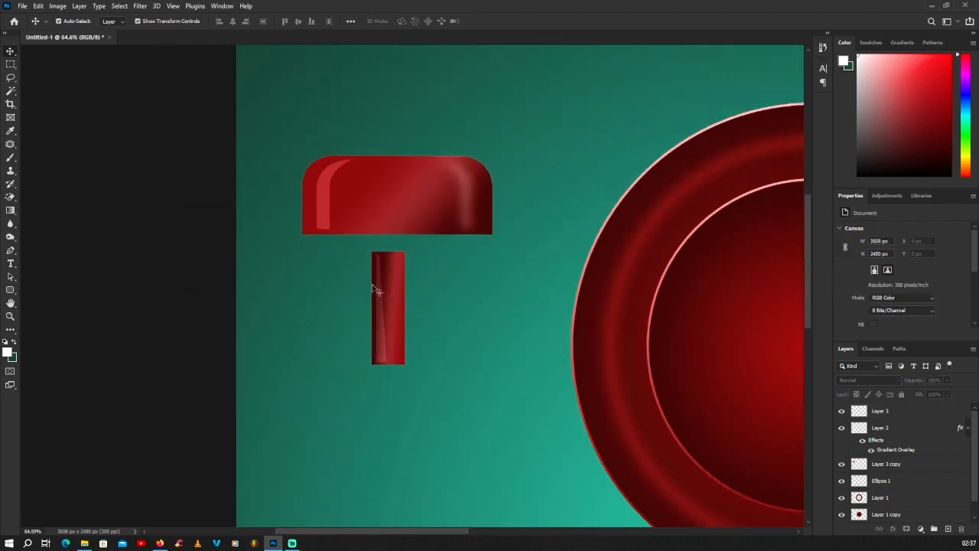
pyautogui.moveTo(343, 284); pyautogui.dragTo(413, 313)
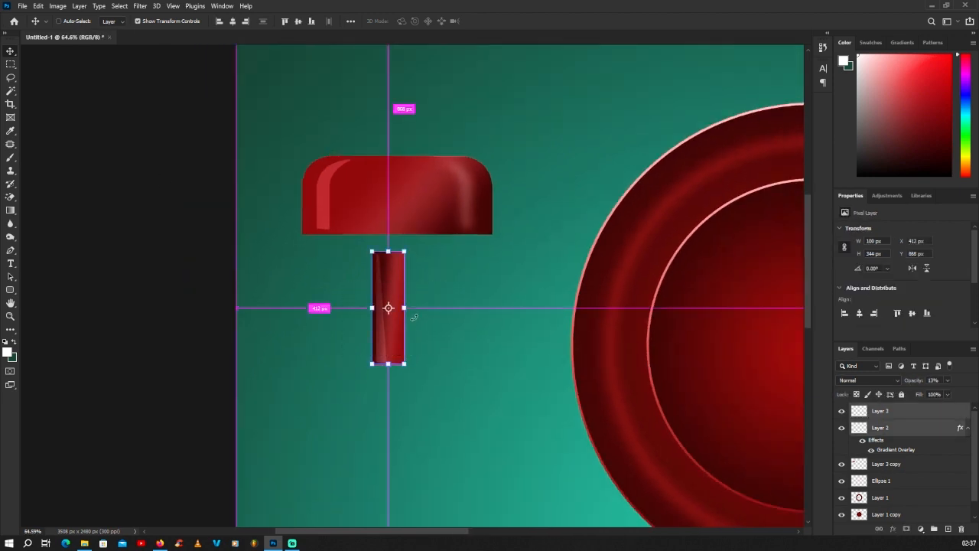
pyautogui.hotkey('ctrl', 'e')
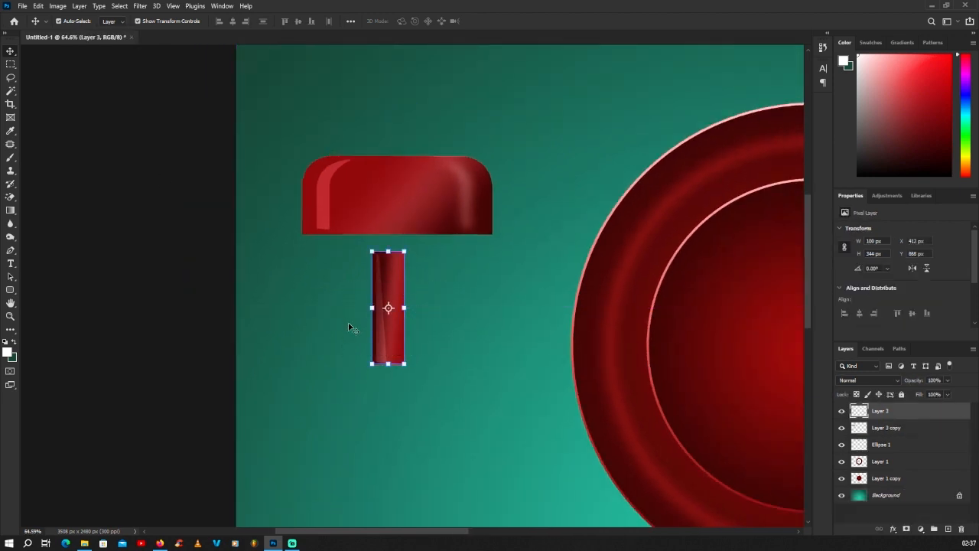
pyautogui.click(353, 328)
# Move the stem up centred under the glossy cap and place its layer below the cap's layer, Layer 3 copy
pyautogui.scroll(-3, 356, 328)
pyautogui.scroll(2, 392, 310)
pyautogui.click(391, 298)
pyautogui.scroll(2, 390, 297)
pyautogui.moveTo(390, 303); pyautogui.dragTo(389, 256)
pyautogui.moveTo(896, 413); pyautogui.dragTo(890, 436)
pyautogui.scroll(1, 422, 319)
pyautogui.moveTo(398, 253); pyautogui.dragTo(398, 241)
pyautogui.scroll(-3, 387, 273)
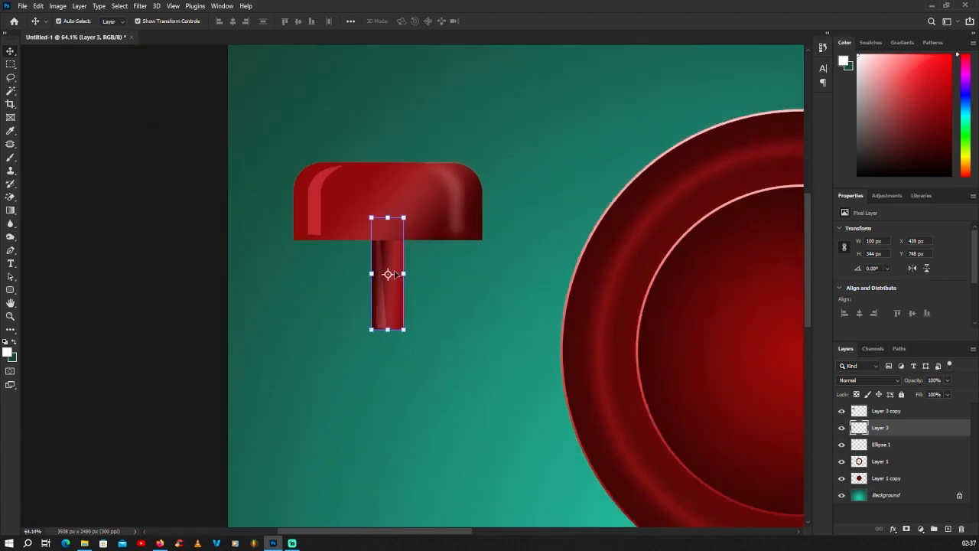
# Select the glossy cap and its stem and merge them into one layer
pyautogui.scroll(-2, 322, 281)
pyautogui.moveTo(312, 188); pyautogui.dragTo(419, 319)
pyautogui.hotkey('ctrl', 'e')
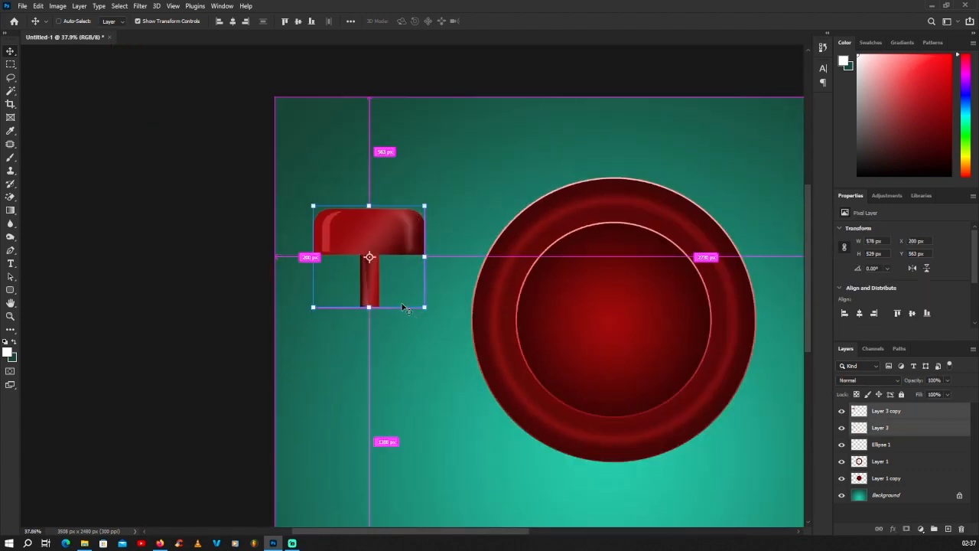
# Place the merged cap and stem at the red circle's upper left edge, scaled to 85.80% and rotated about -41°
pyautogui.scroll(-3, 386, 306)
pyautogui.scroll(3, 388, 256)
pyautogui.moveTo(393, 262); pyautogui.dragTo(507, 177)
pyautogui.moveTo(542, 190); pyautogui.dragTo(510, 155)
pyautogui.scroll(1, 502, 221)
pyautogui.moveTo(492, 228); pyautogui.dragTo(508, 216)
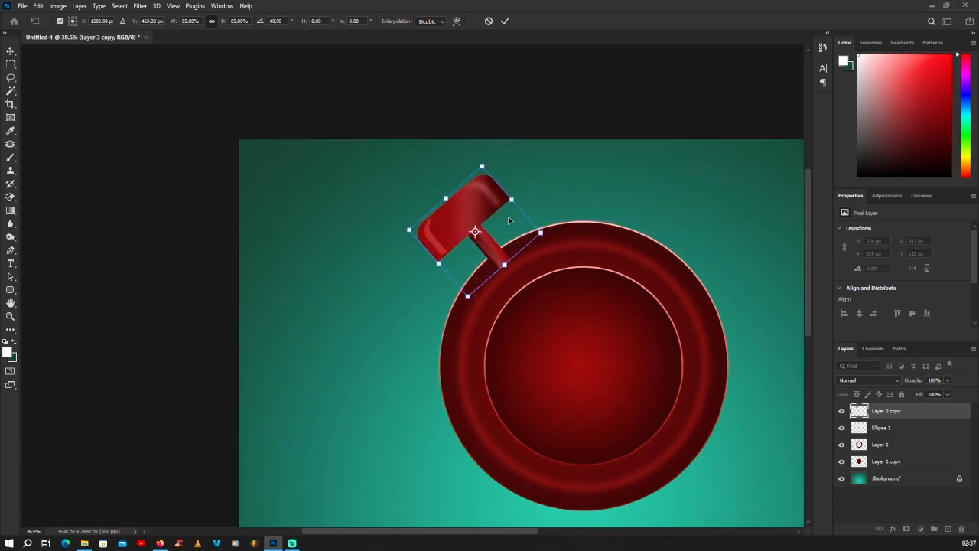
pyautogui.press('Return')
# Select the circle together with the tilted cap and shift them slightly down to centre the circle vertically on the canvas
pyautogui.scroll(-5, 246, 270)
pyautogui.scroll(-2, 246, 269)
pyautogui.scroll(2, 301, 265)
pyautogui.moveTo(302, 220); pyautogui.dragTo(548, 444)
pyautogui.moveTo(477, 370); pyautogui.dragTo(475, 379)
pyautogui.click(536, 333)
pyautogui.scroll(-2, 497, 321)
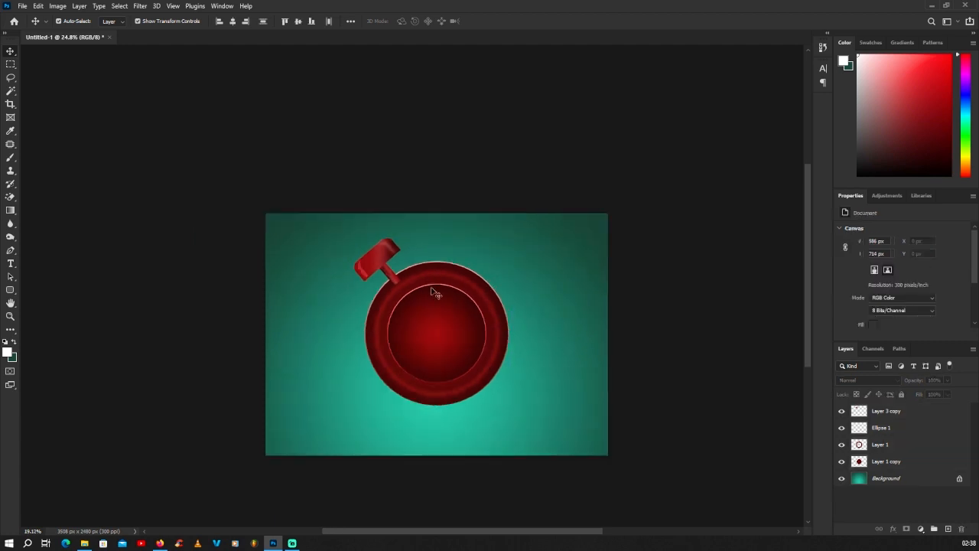
# Duplicate the tilted cap, move the copy horizontally to the circle's upper right edge and flip it horizontally
pyautogui.scroll(3, 398, 276)
pyautogui.click(373, 259)
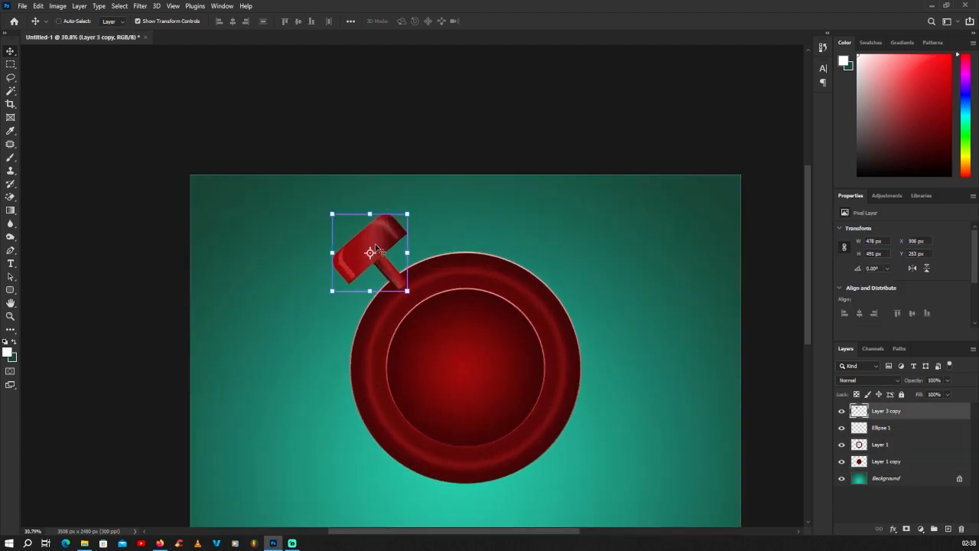
pyautogui.hotkey('ctrl', 'j')
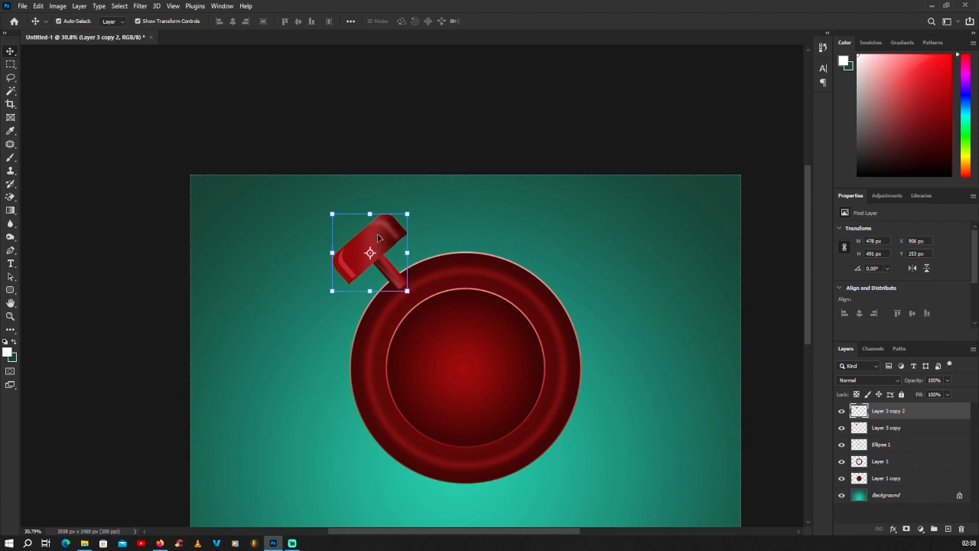
pyautogui.moveTo(378, 238); pyautogui.dragTo(555, 246)
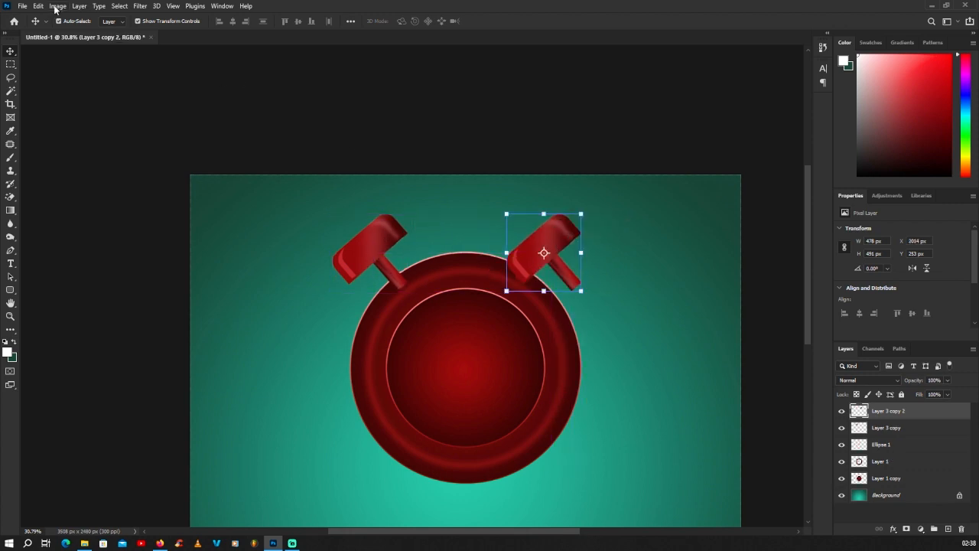
pyautogui.click(38, 6)
pyautogui.moveTo(73, 232)
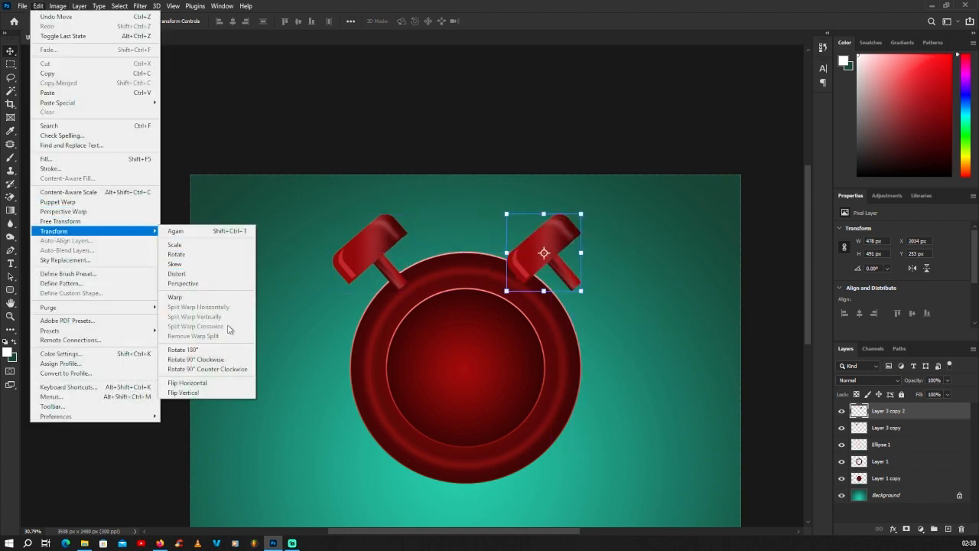
pyautogui.click(222, 383)
pyautogui.scroll(1, 540, 252)
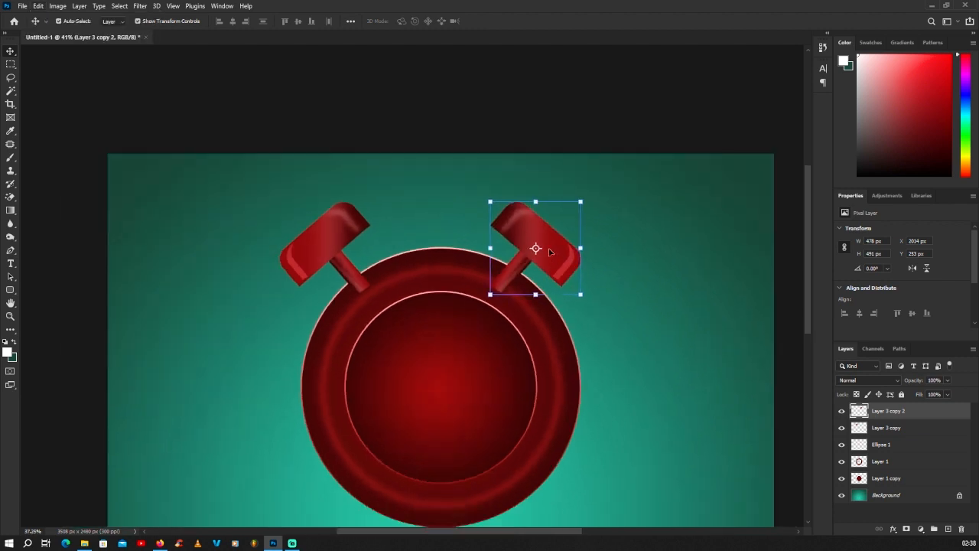
# Select both tilted caps, move their layers behind the circle, directly above the Background, and deselect them
pyautogui.scroll(-1, 549, 252)
pyautogui.moveTo(319, 204); pyautogui.dragTo(564, 240)
pyautogui.moveTo(888, 428); pyautogui.dragTo(896, 489)
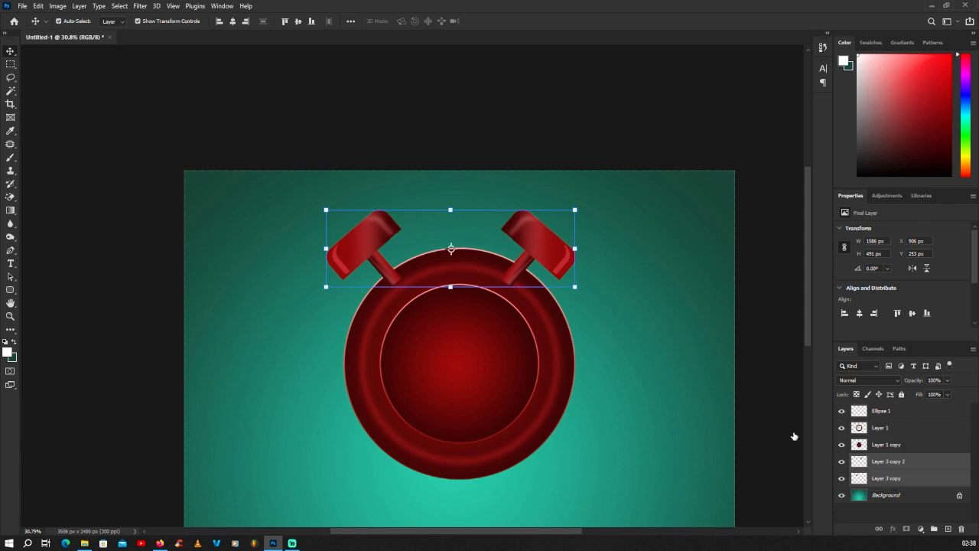
pyautogui.click(616, 348)
pyautogui.scroll(-1, 481, 258)
pyautogui.scroll(1, 465, 227)
pyautogui.scroll(-1, 452, 243)
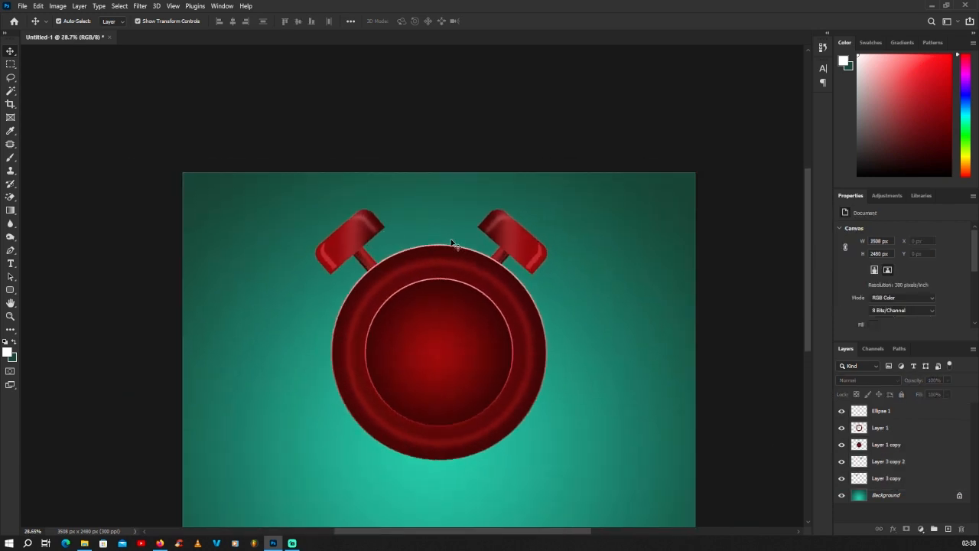
pyautogui.scroll(-2, 451, 242)
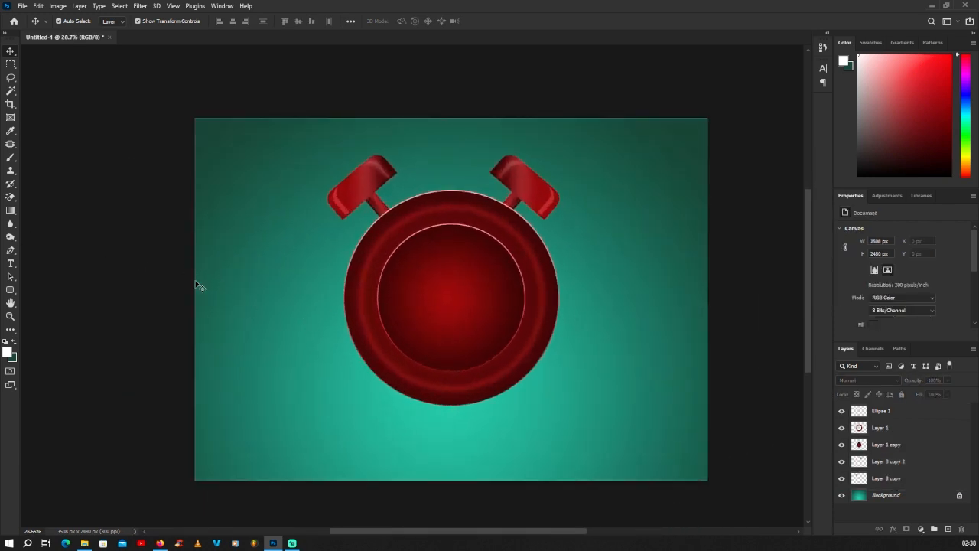
# Add a new layer above Ellipse 1 and draw a flat elliptical selection about 511 by 77 px at the circle's lower left
pyautogui.click(879, 413)
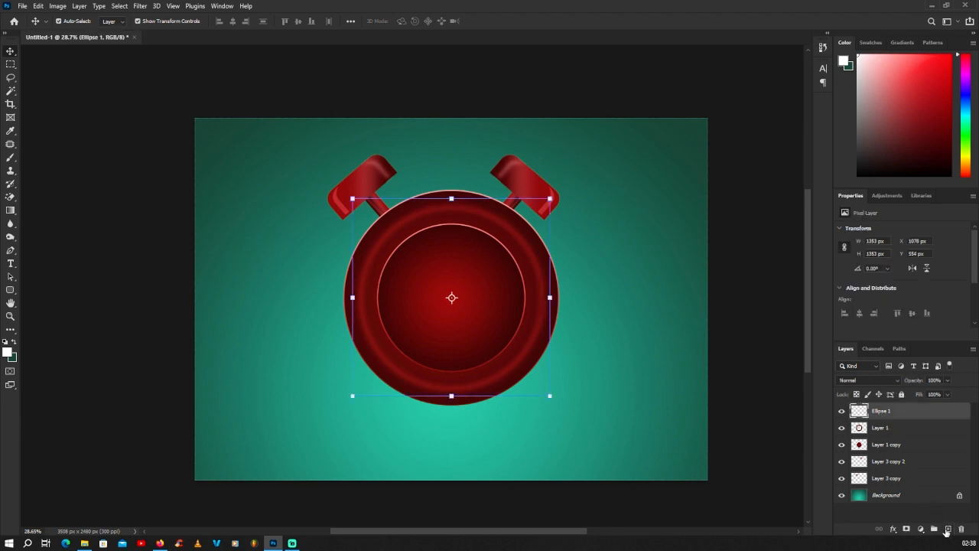
pyautogui.click(948, 529)
pyautogui.click(10, 64)
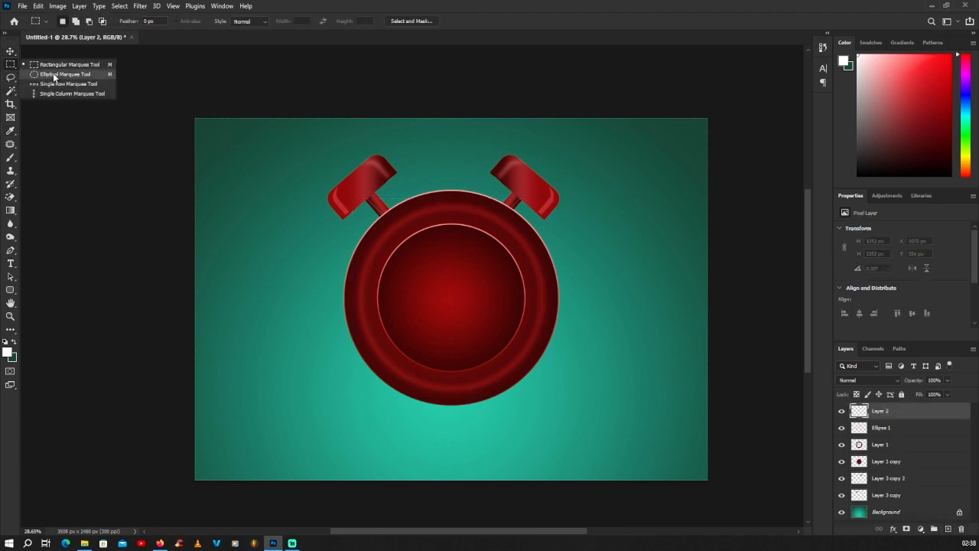
pyautogui.click(43, 74)
pyautogui.scroll(1, 219, 344)
pyautogui.moveTo(242, 392); pyautogui.dragTo(325, 402)
pyautogui.scroll(8, 224, 390)
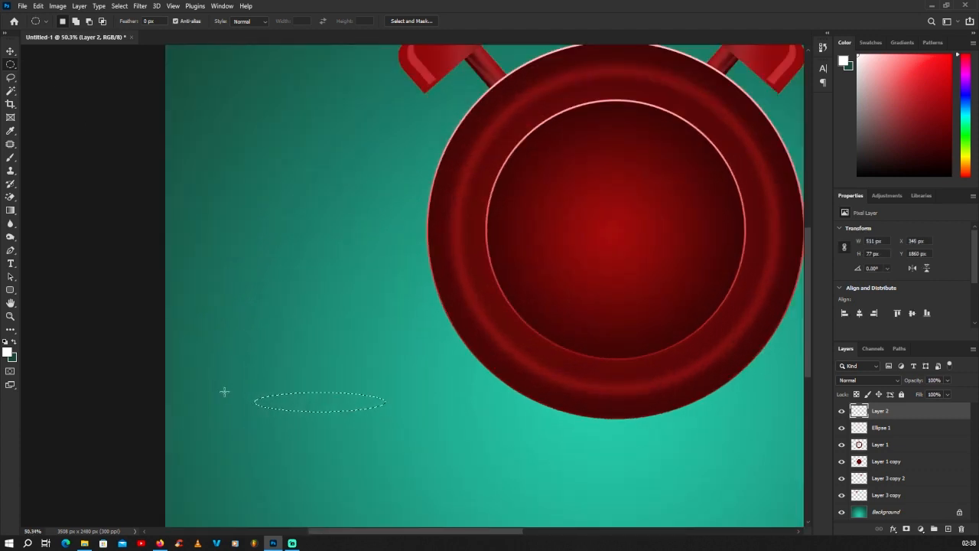
# Paint the flat elliptical selection solid white with the Brush and deselect it
pyautogui.click(9, 157)
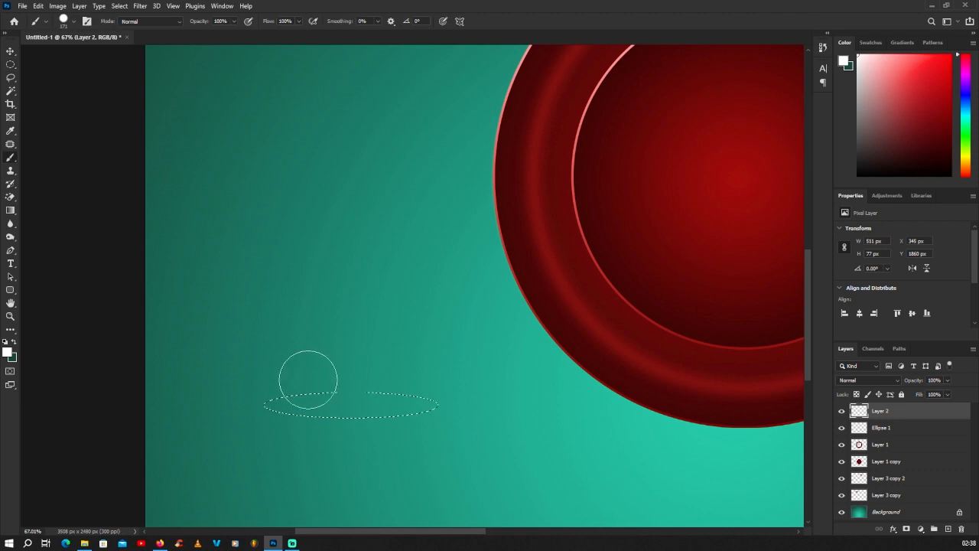
pyautogui.moveTo(223, 383); pyautogui.dragTo(273, 398)
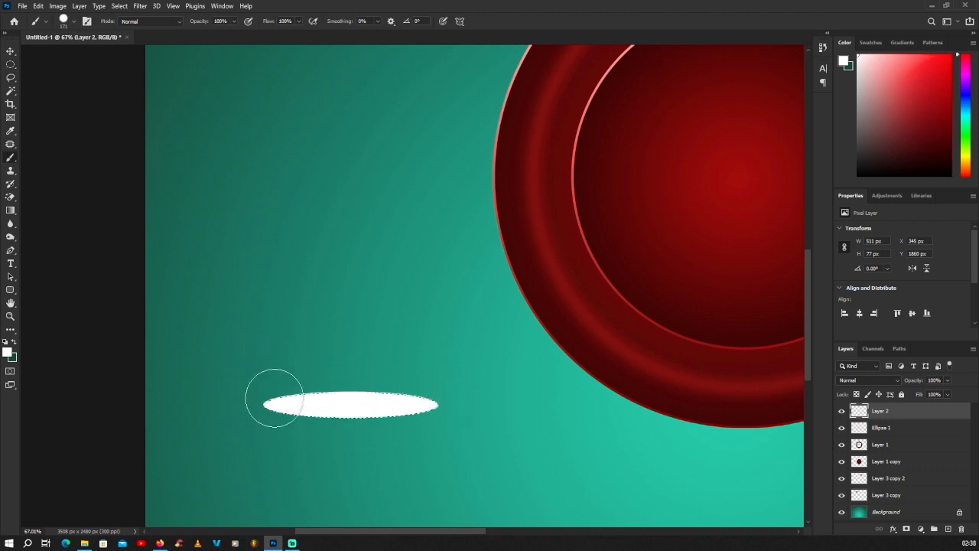
pyautogui.click(11, 64)
pyautogui.scroll(-1, 420, 337)
pyautogui.click(598, 448)
# Apply the reversed red linear Gradient Overlay to the white ellipse with a -6° angle and 88% scale
pyautogui.click(891, 527)
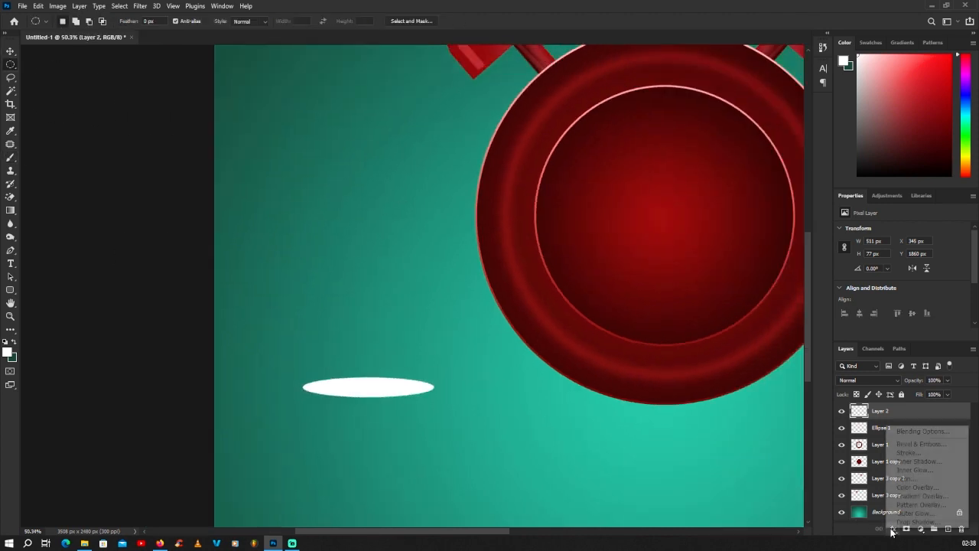
pyautogui.click(924, 496)
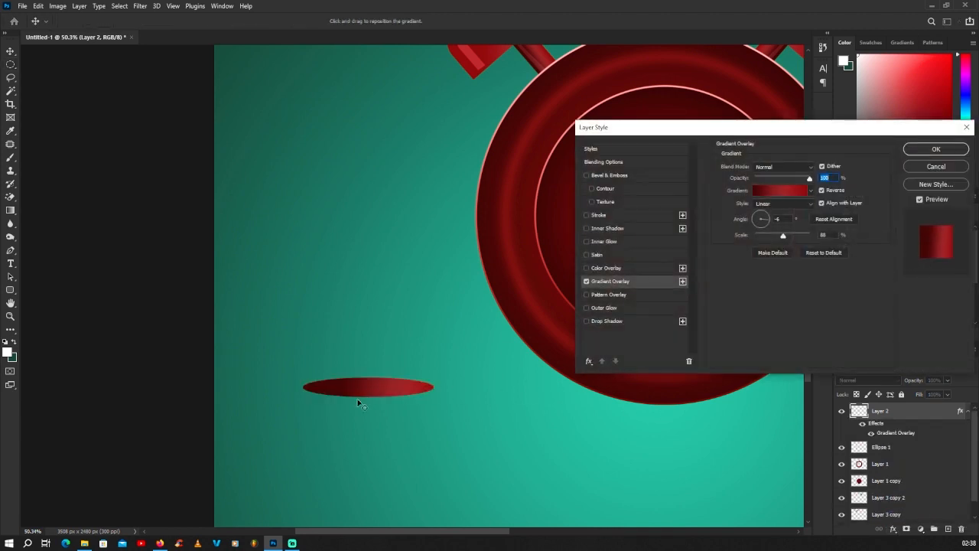
pyautogui.click(927, 151)
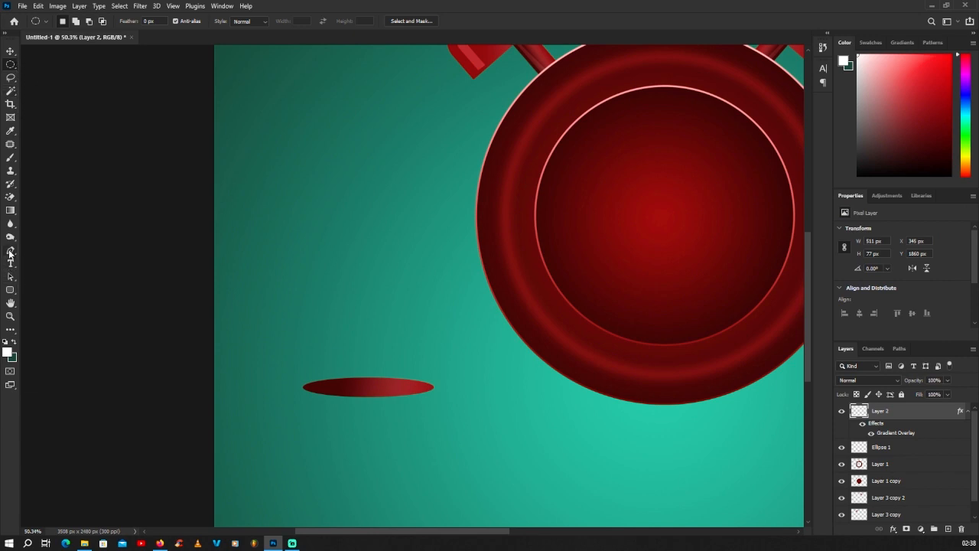
# Add a new layer above the red ellipse and trace a closed curved highlight about 416 by 38 px along its upper edge with the Pen tool
pyautogui.click(10, 253)
pyautogui.scroll(5, 370, 411)
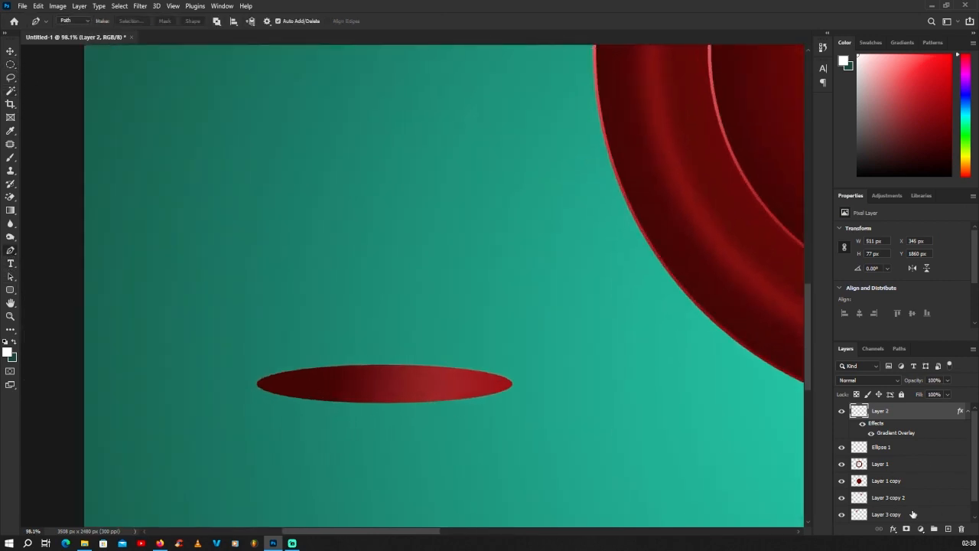
pyautogui.click(949, 529)
pyautogui.scroll(5, 277, 372)
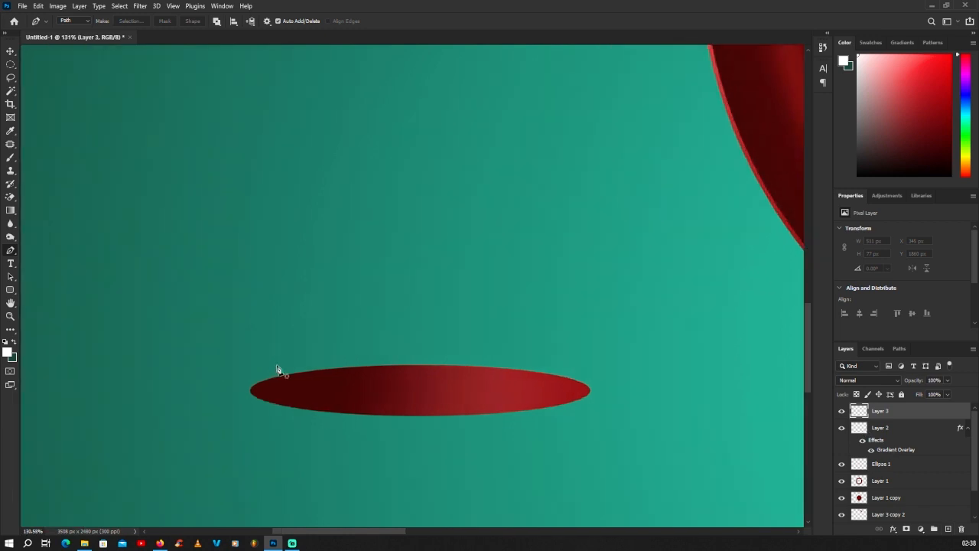
pyautogui.scroll(1, 257, 401)
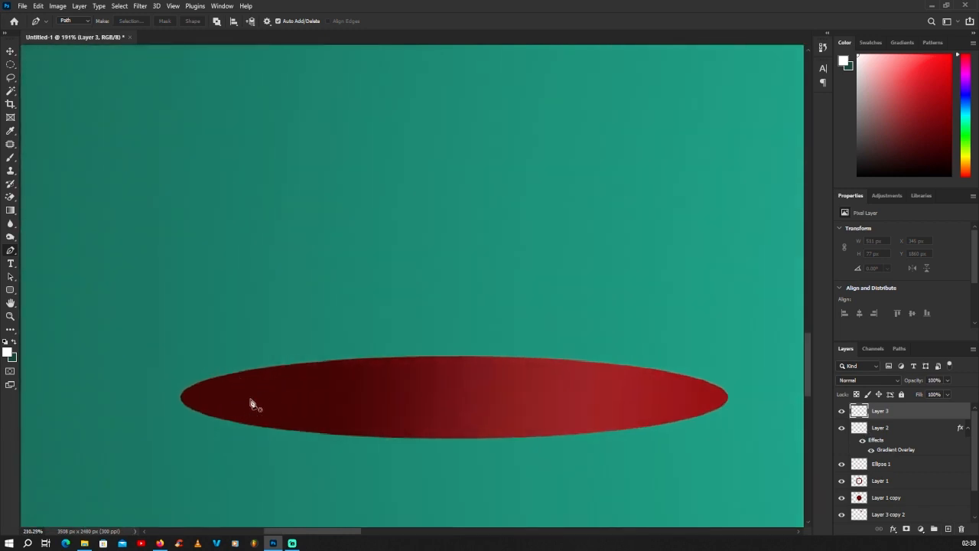
pyautogui.click(240, 390)
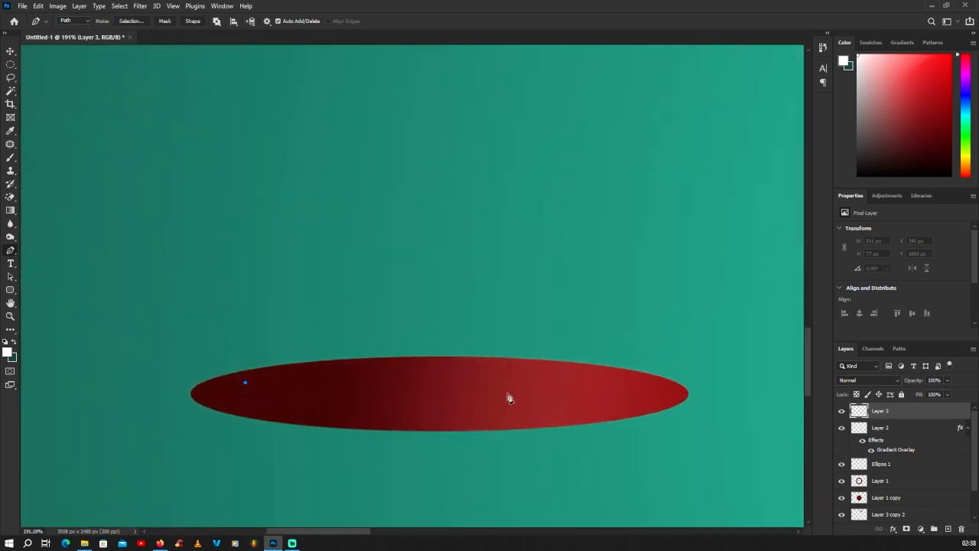
pyautogui.moveTo(639, 388); pyautogui.dragTo(759, 426)
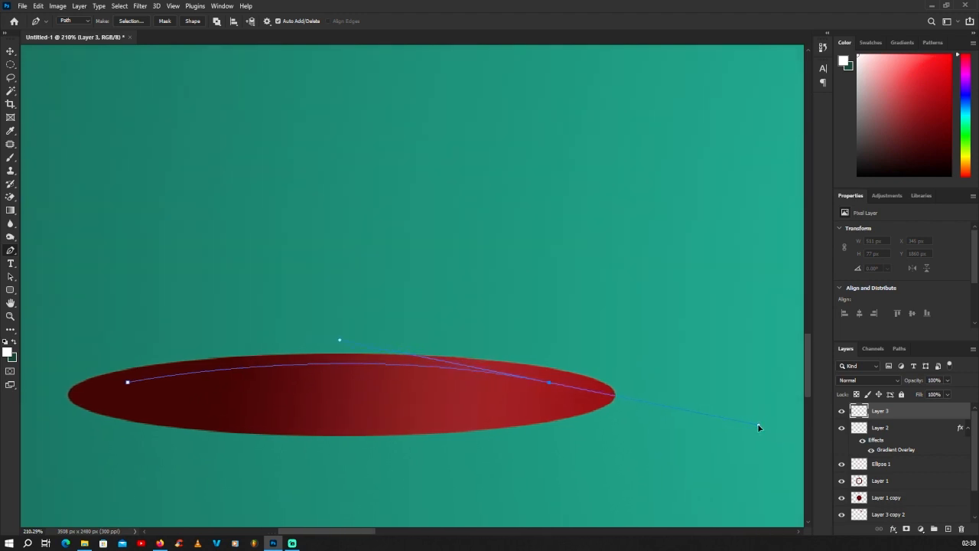
pyautogui.scroll(2, 555, 410)
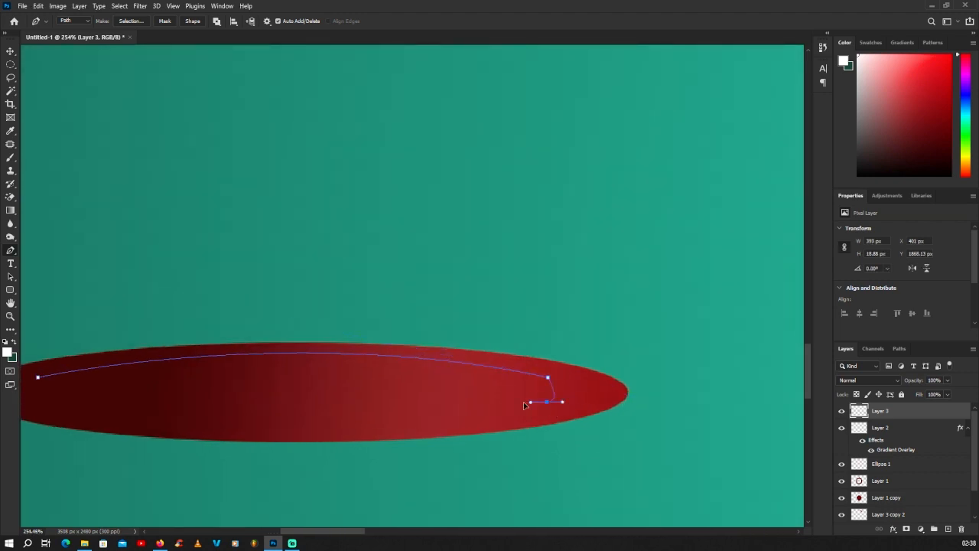
pyautogui.moveTo(497, 406); pyautogui.dragTo(478, 412)
pyautogui.scroll(-8, 643, 352)
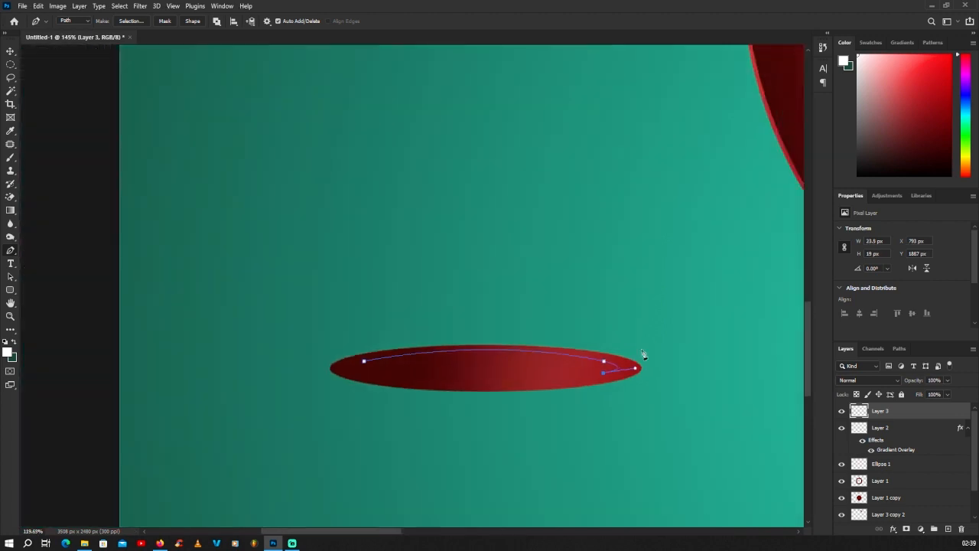
pyautogui.scroll(2, 366, 371)
pyautogui.moveTo(363, 364); pyautogui.dragTo(164, 381)
pyautogui.scroll(-3, 206, 377)
pyautogui.scroll(2, 410, 342)
# Convert the highlight path to a selection, paint it solid white with the Brush and deselect it
pyautogui.rightClick(431, 253)
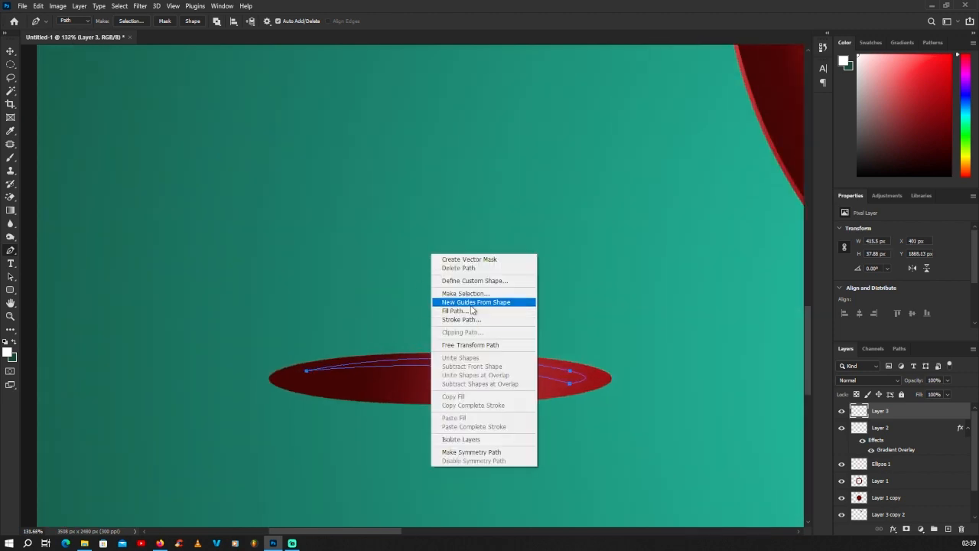
pyautogui.click(468, 301)
pyautogui.click(569, 196)
pyautogui.scroll(2, 545, 338)
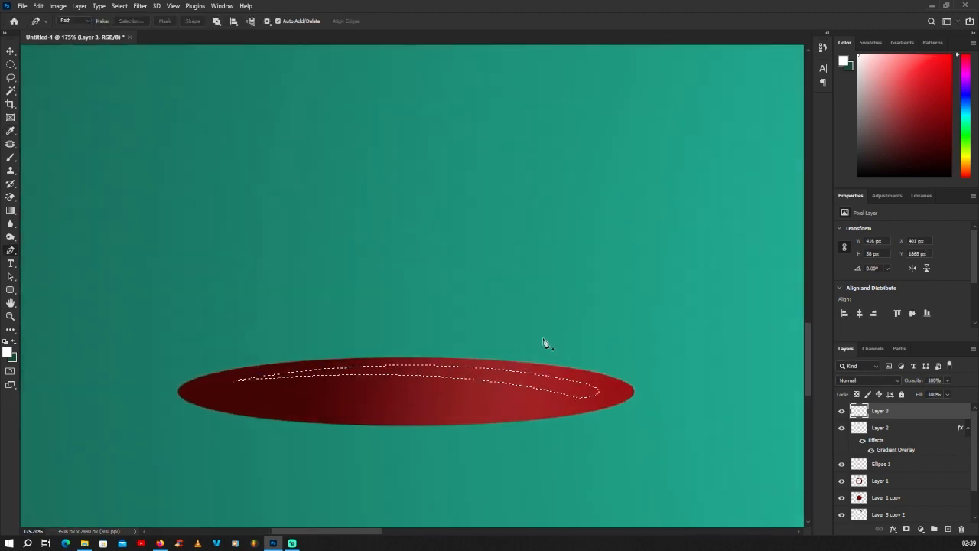
pyautogui.click(10, 157)
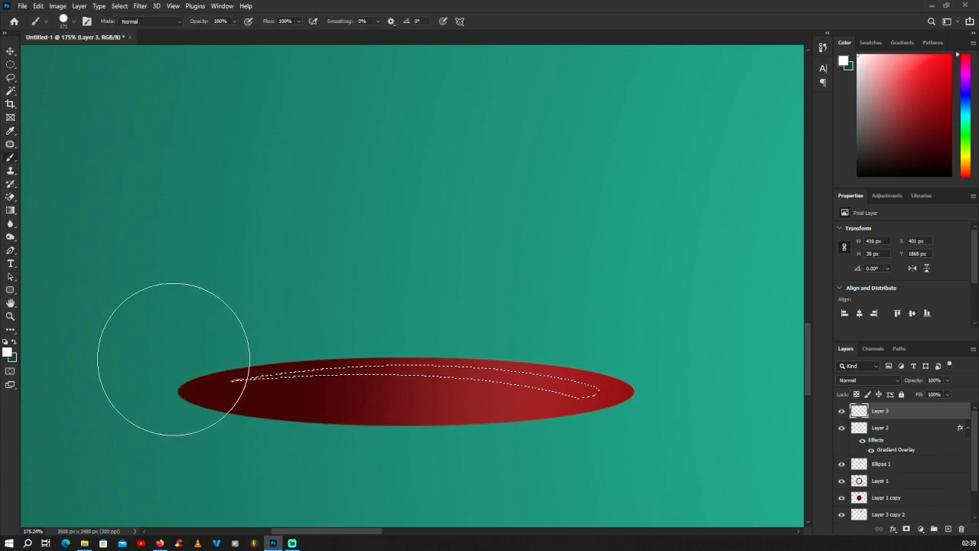
pyautogui.moveTo(175, 358); pyautogui.dragTo(569, 389)
pyautogui.hotkey('ctrl', 'd')
pyautogui.press('m')
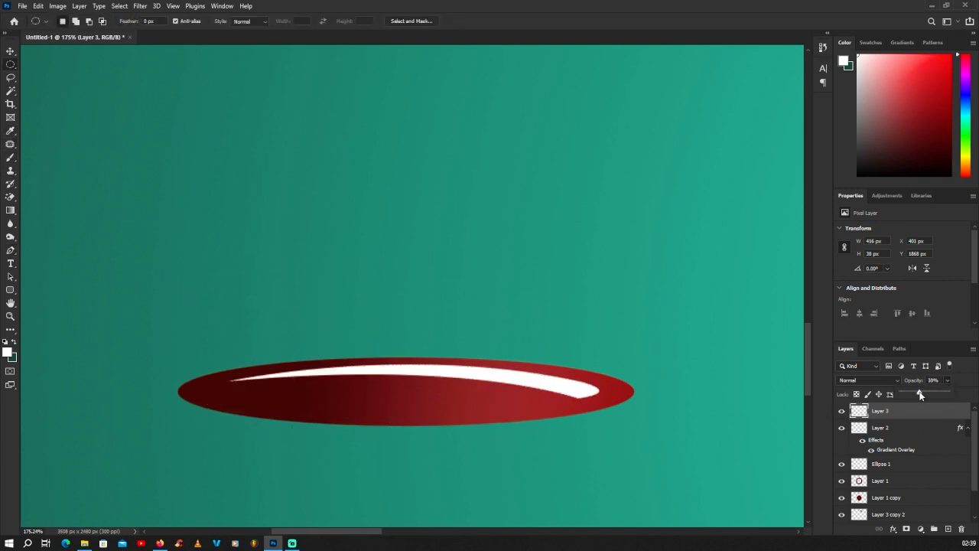
# Lower the white highlight's opacity to 13% and merge it with the red ellipse layer
pyautogui.moveTo(920, 394); pyautogui.dragTo(908, 393)
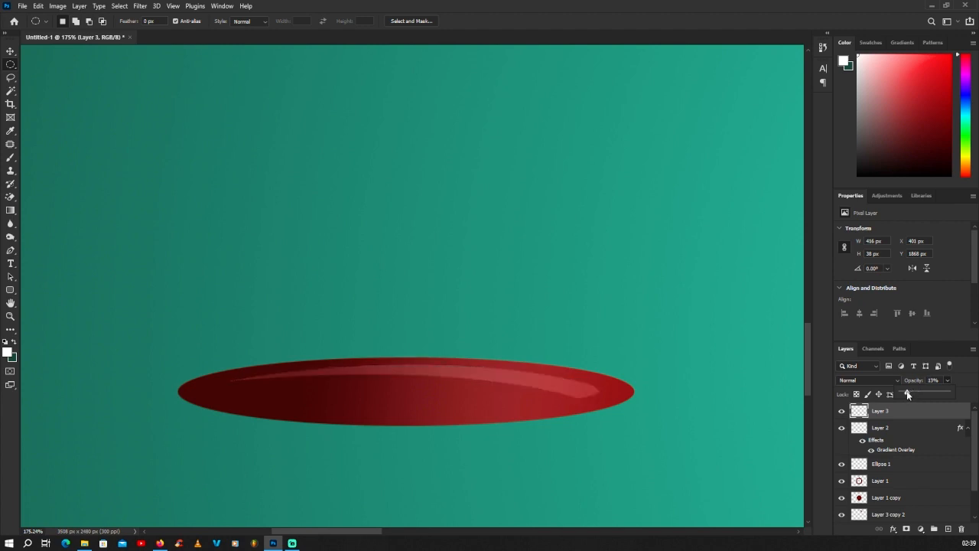
pyautogui.scroll(-5, 455, 344)
pyautogui.click(11, 50)
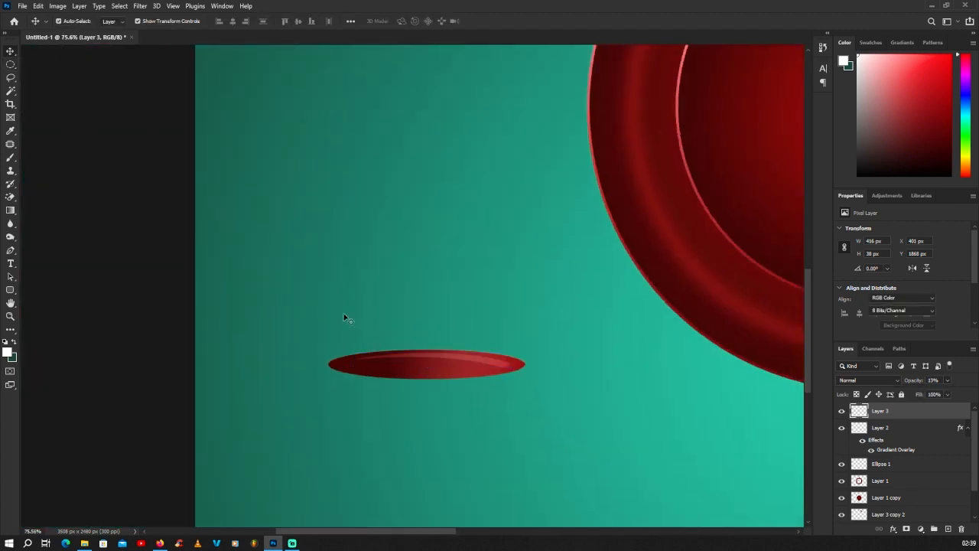
pyautogui.keyDown('shift'); pyautogui.click(405, 364); pyautogui.keyUp('shift')
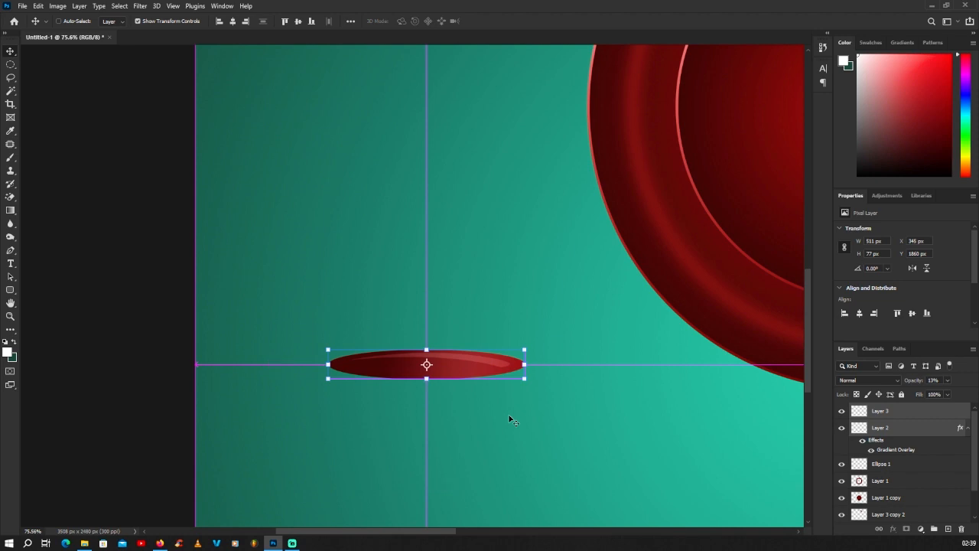
pyautogui.hotkey('ctrl', 'e')
# Rotate the glossy ellipse steeply with Free Transform and place it as a leg at the clock circle's lower left
pyautogui.scroll(-4, 510, 420)
pyautogui.hotkey('ctrl', 't')
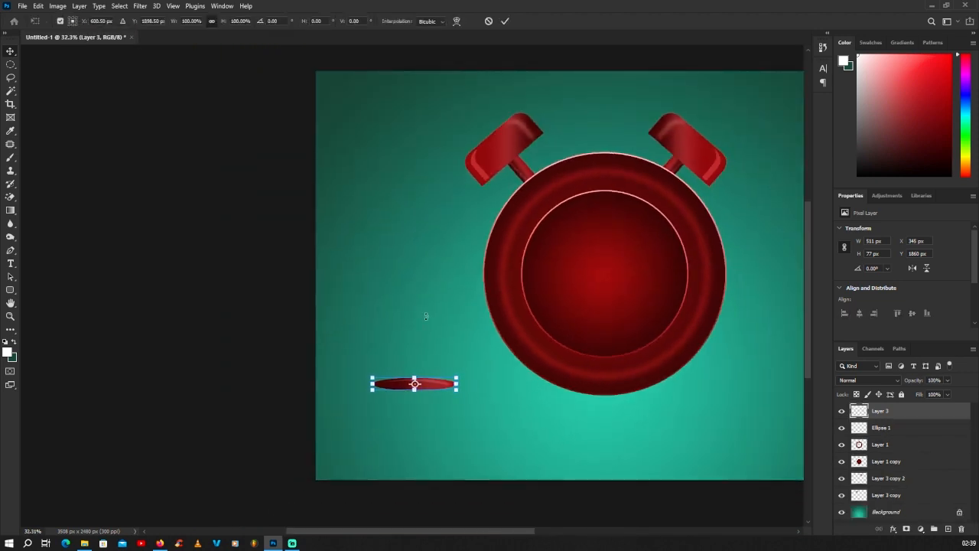
pyautogui.moveTo(424, 314); pyautogui.dragTo(451, 325)
pyautogui.scroll(1, 425, 372)
pyautogui.moveTo(426, 373); pyautogui.dragTo(646, 191)
pyautogui.scroll(7, 546, 225)
pyautogui.scroll(2, 535, 237)
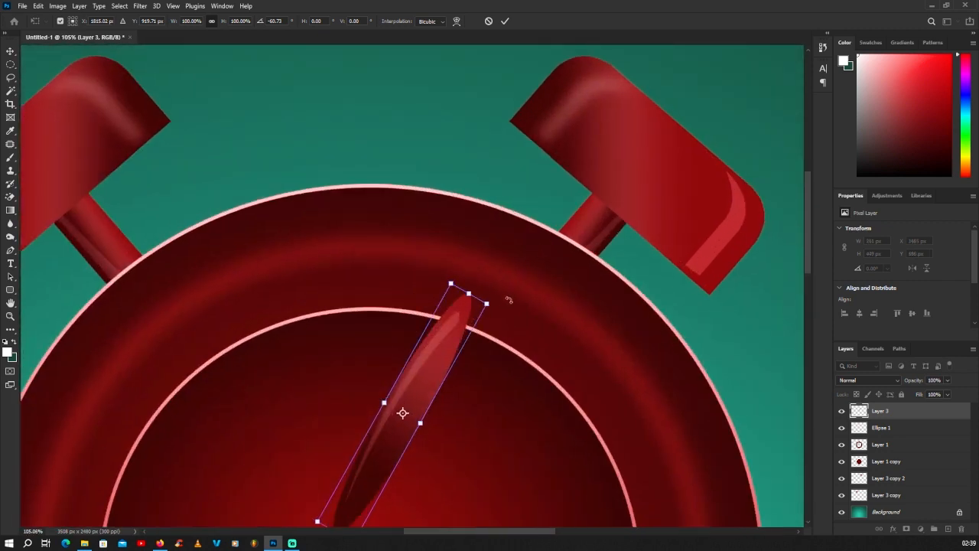
pyautogui.moveTo(509, 300); pyautogui.dragTo(526, 318)
pyautogui.moveTo(464, 344); pyautogui.dragTo(401, 448)
pyautogui.scroll(-4, 598, 226)
pyautogui.press('Return')
# Duplicate the leg, flip the copy horizontally and place it level with the original at the circle's lower right
pyautogui.scroll(-2, 400, 448)
pyautogui.scroll(1, 406, 458)
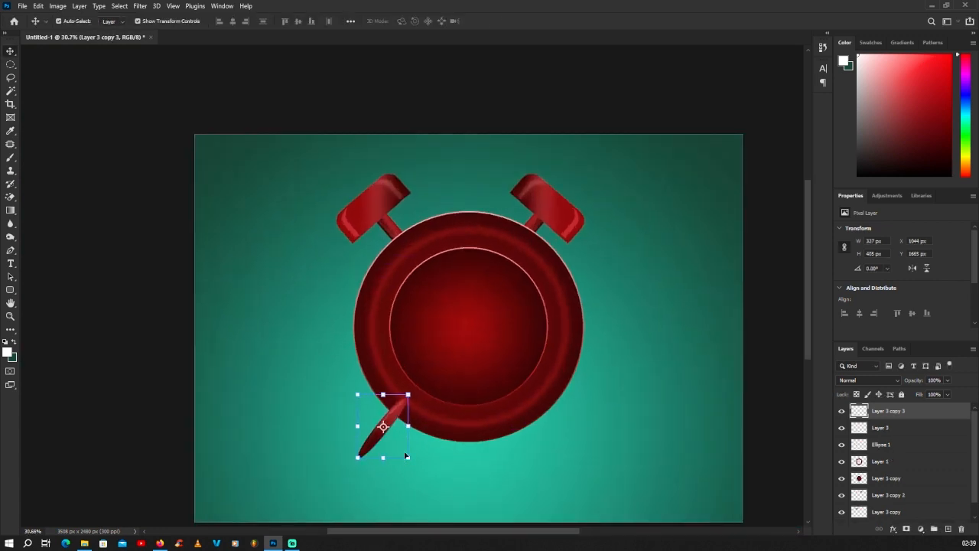
pyautogui.click(38, 6)
pyautogui.moveTo(77, 232)
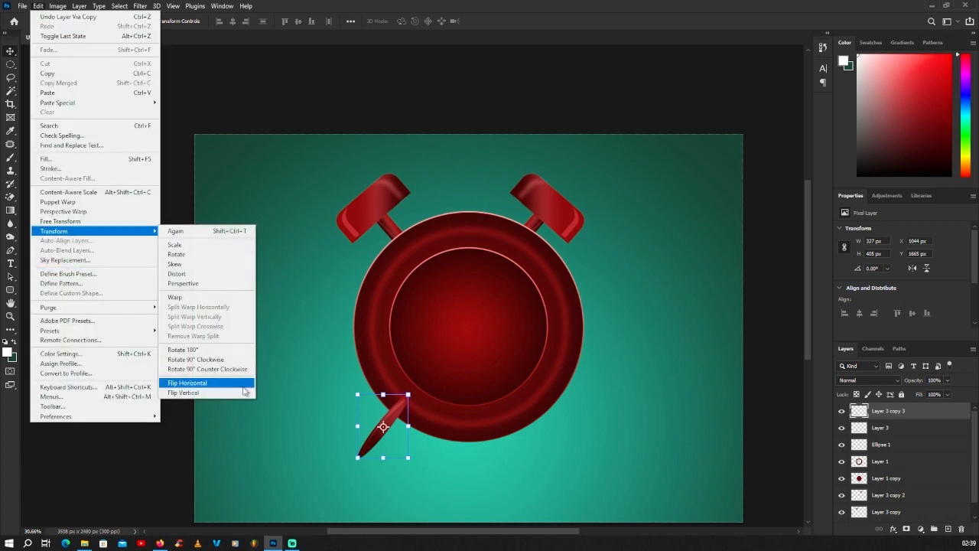
pyautogui.click(244, 385)
pyautogui.moveTo(375, 414); pyautogui.dragTo(554, 411)
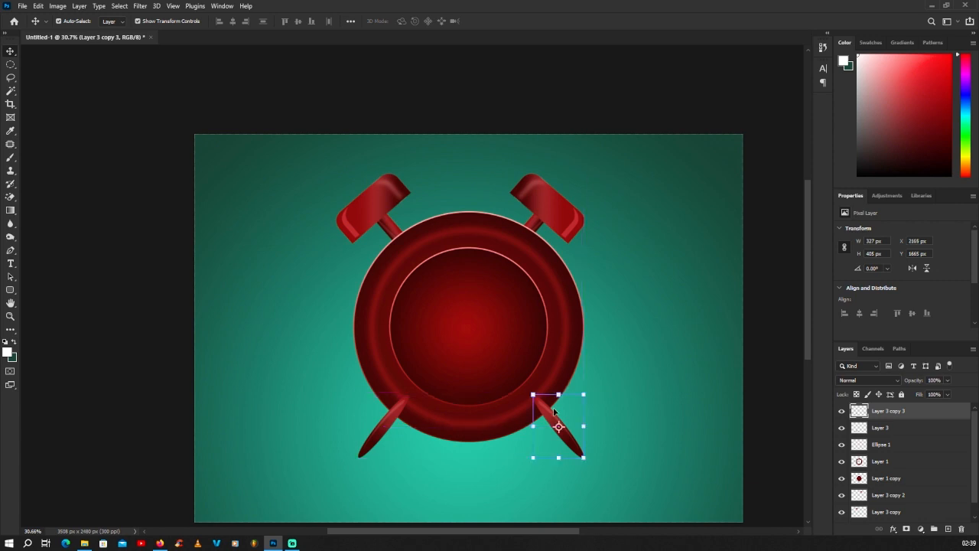
# Select both legs, move their layers behind the circle, directly above the Background, and deselect them
pyautogui.hotkey('ctrl', 'e')
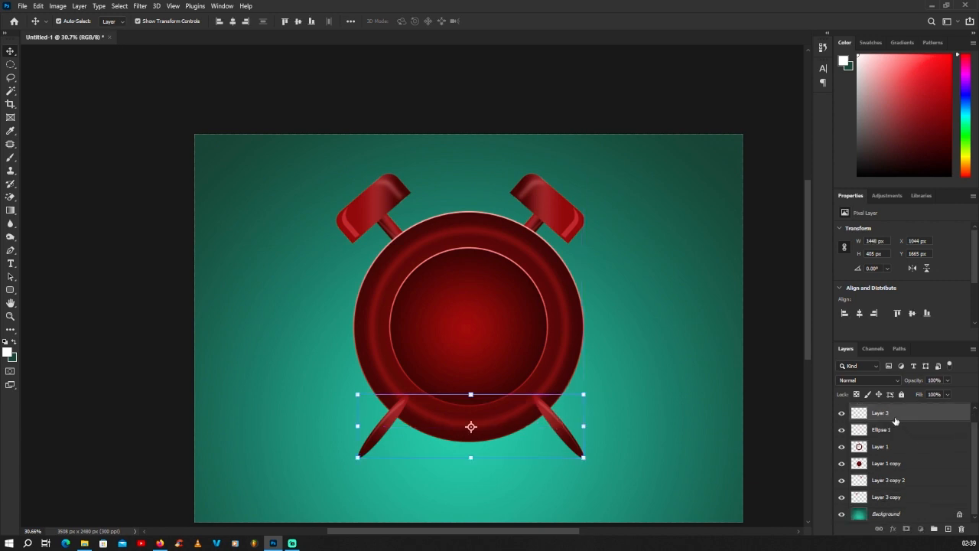
pyautogui.moveTo(896, 422); pyautogui.dragTo(892, 506)
pyautogui.scroll(-3, 365, 352)
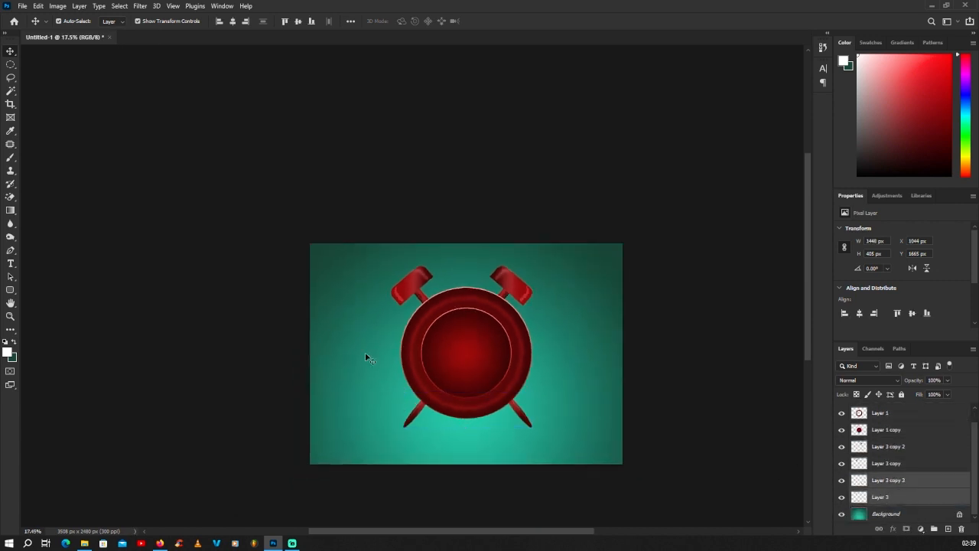
pyautogui.click(365, 352)
pyautogui.scroll(1, 477, 378)
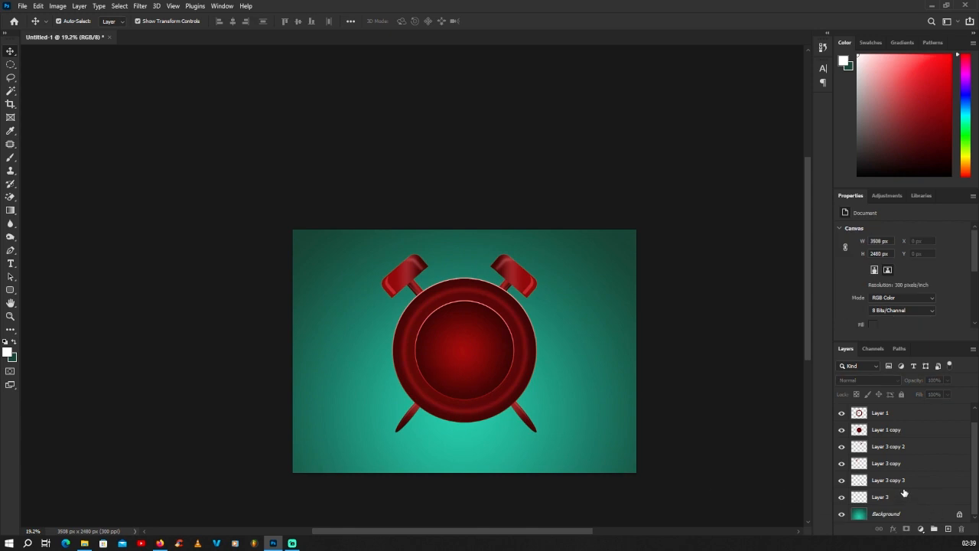
# Add a new layer directly above the Background and draw a flat elliptical selection about 2245 by 209 px under the legs
pyautogui.click(888, 515)
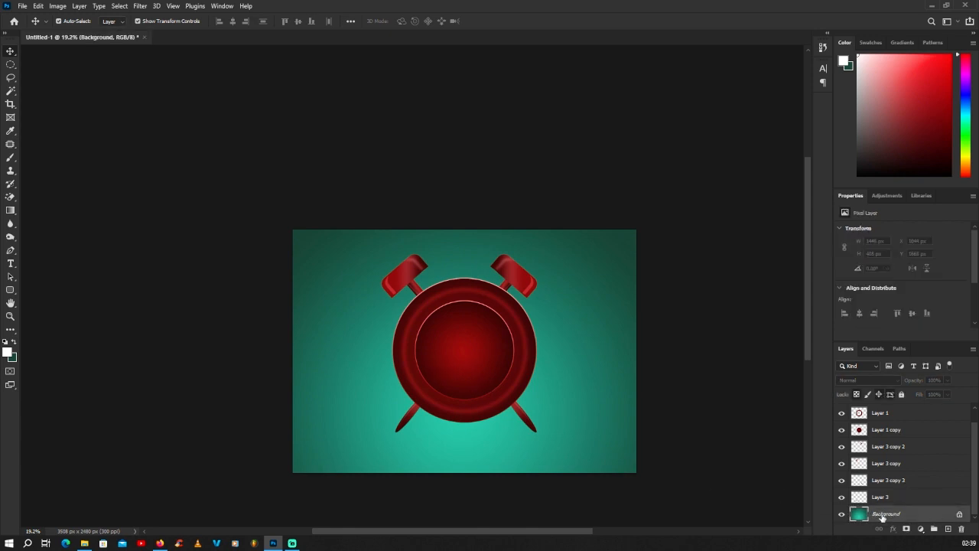
pyautogui.click(949, 528)
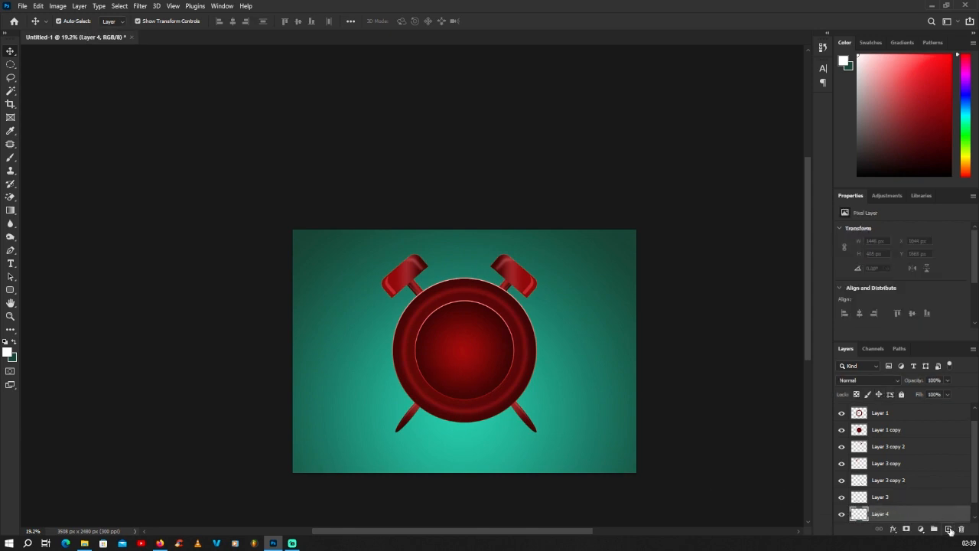
pyautogui.click(10, 64)
pyautogui.rightClick(11, 65)
pyautogui.click(53, 76)
pyautogui.scroll(-2, 422, 366)
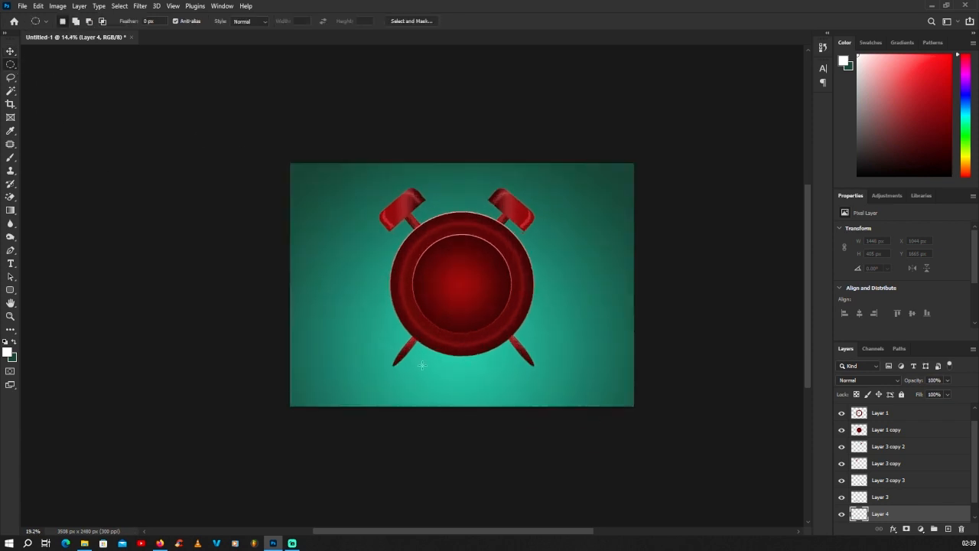
pyautogui.scroll(2, 383, 356)
pyautogui.moveTo(379, 356); pyautogui.dragTo(622, 378)
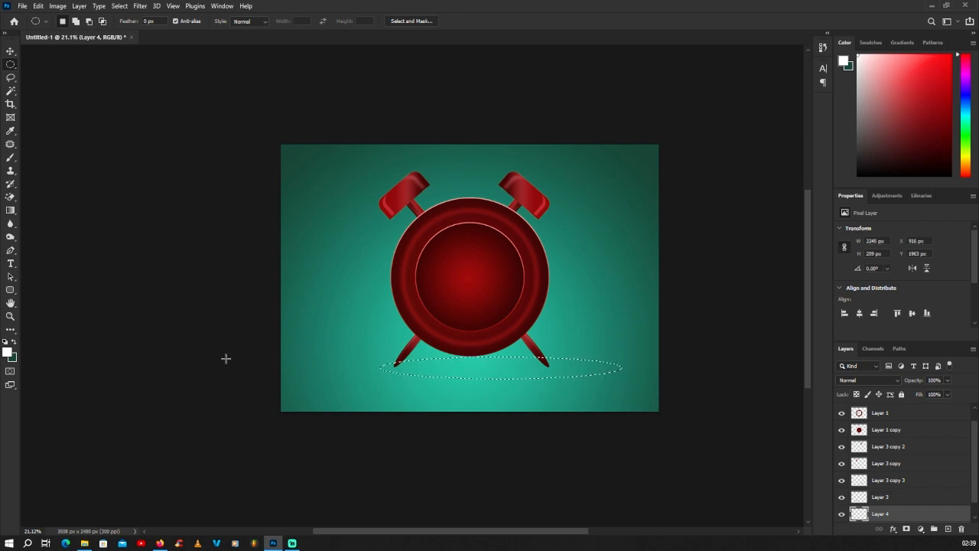
# Set the foreground color to 000000, fill the elliptical selection solid black and deselect it
pyautogui.click(10, 352)
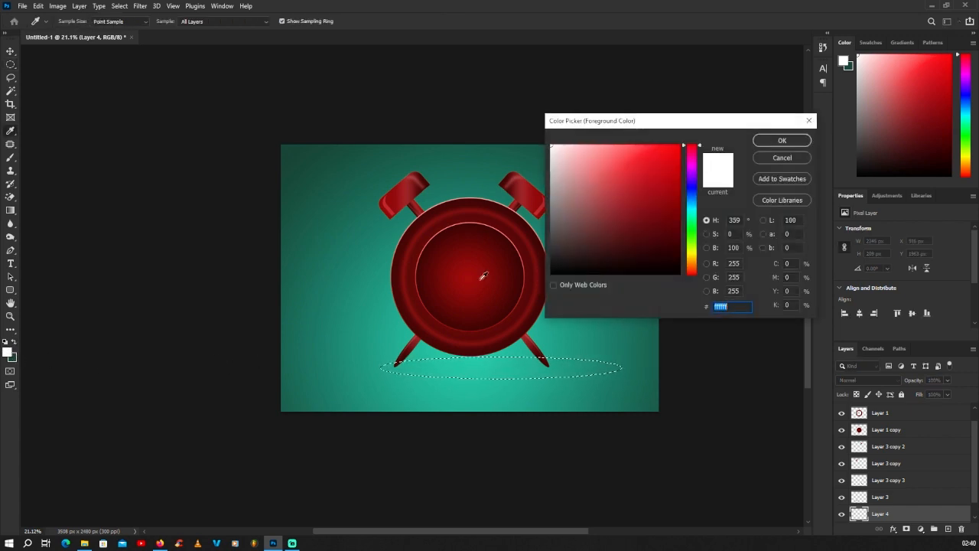
pyautogui.write('000000')
pyautogui.click(778, 141)
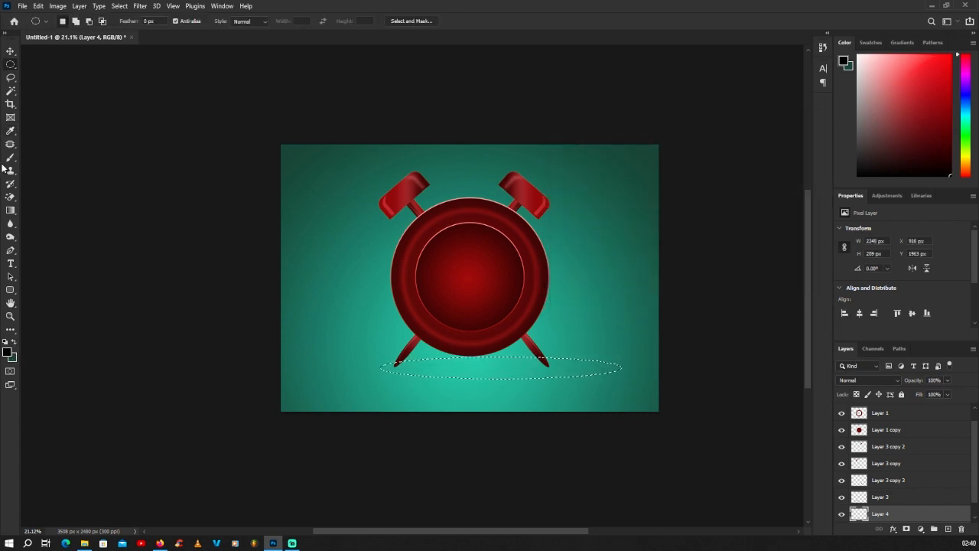
pyautogui.click(11, 157)
pyautogui.rightClick(391, 358)
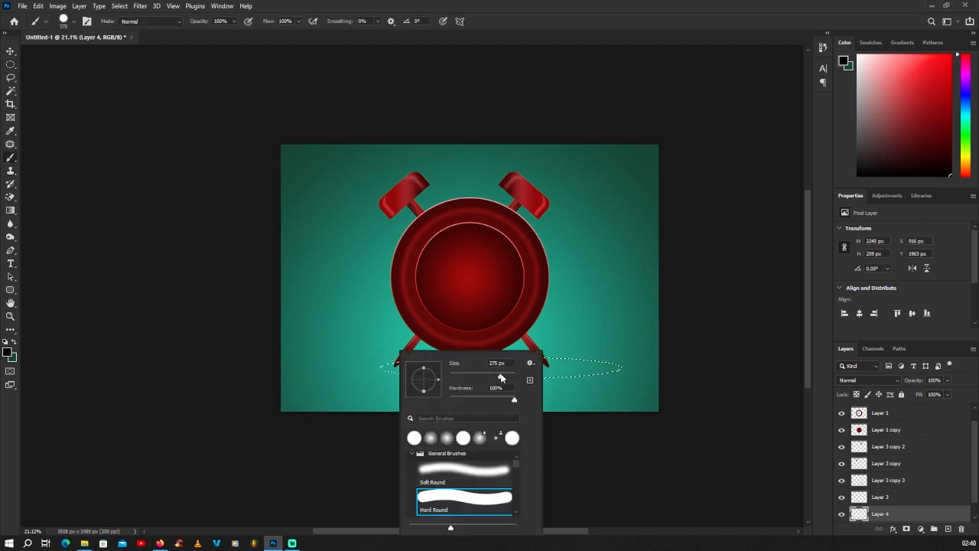
pyautogui.press('Return')
pyautogui.hotkey('alt', 'BackSpace')
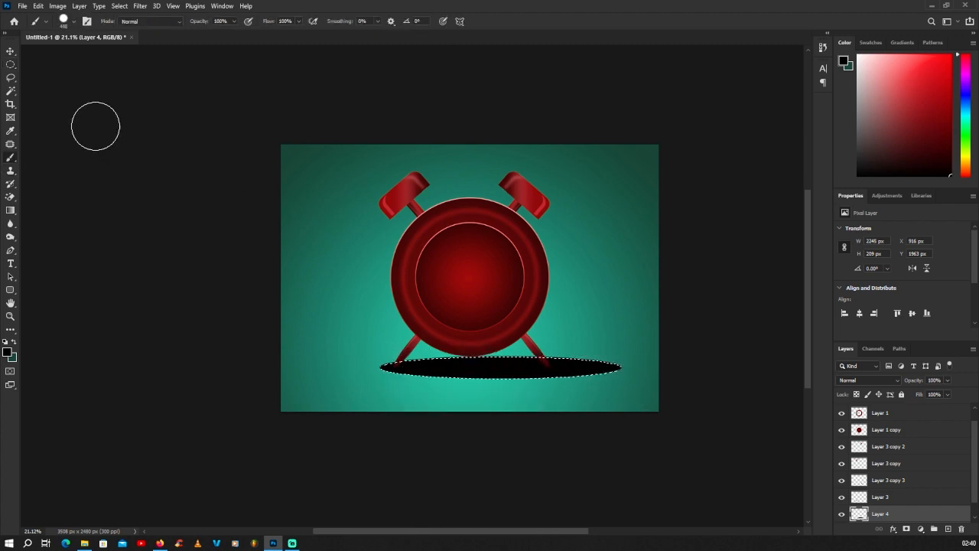
pyautogui.click(13, 66)
pyautogui.click(172, 105)
# Apply a Gaussian Blur with a 20.8-pixel radius to the black ellipse
pyautogui.click(13, 51)
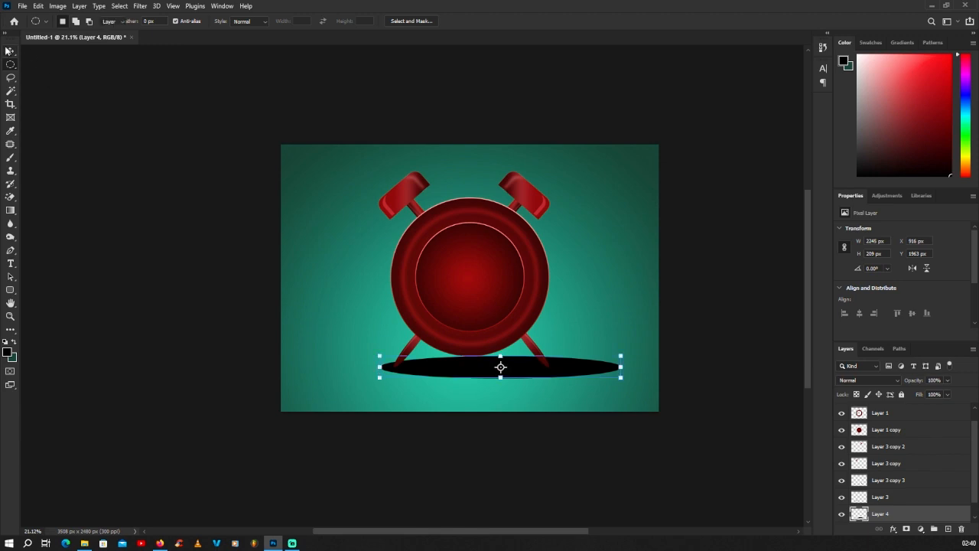
pyautogui.click(142, 9)
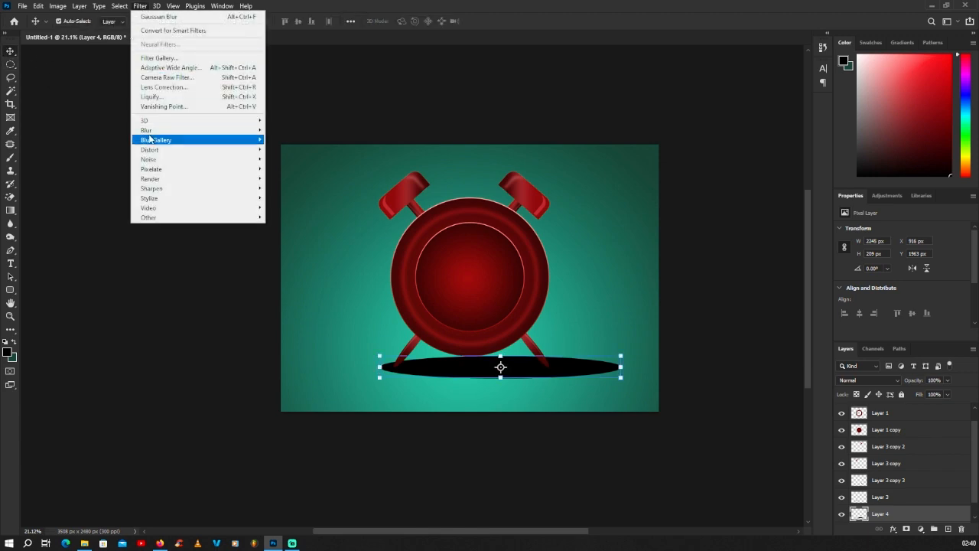
pyautogui.moveTo(160, 134)
pyautogui.click(289, 170)
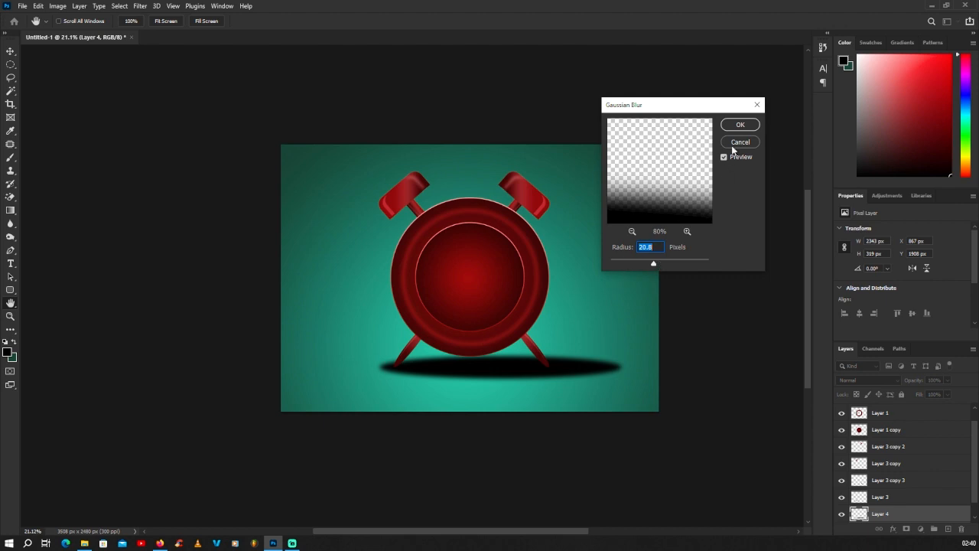
pyautogui.click(741, 125)
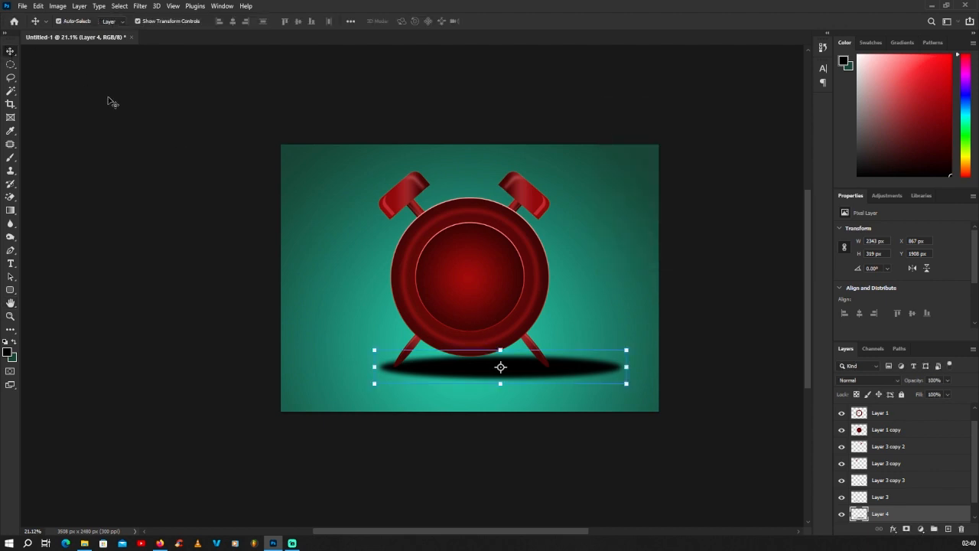
# Nudge the blurred shadow ellipse slightly and lower its layer opacity to 55%
pyautogui.scroll(4, 503, 379)
pyautogui.moveTo(459, 383); pyautogui.dragTo(456, 380)
pyautogui.click(948, 380)
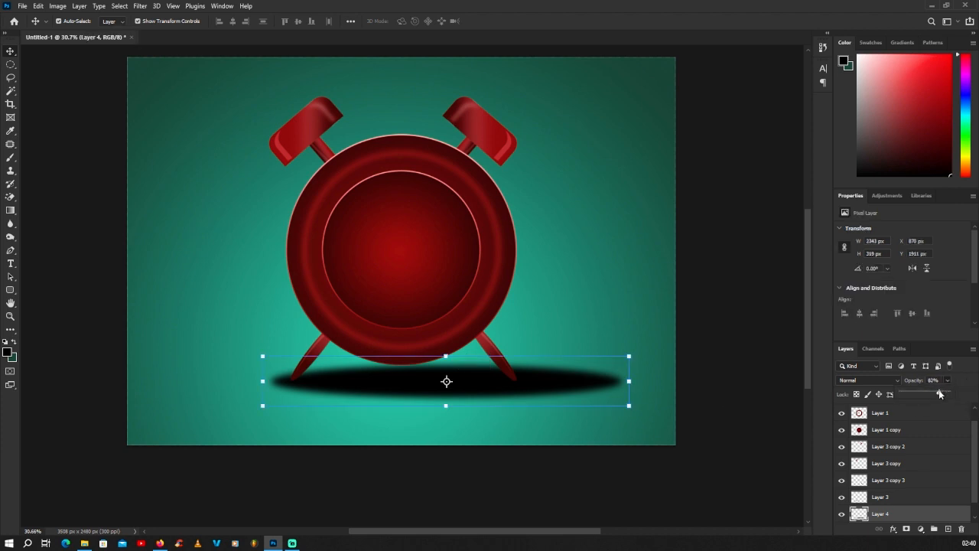
pyautogui.moveTo(940, 394); pyautogui.dragTo(918, 394)
pyautogui.scroll(-6, 494, 293)
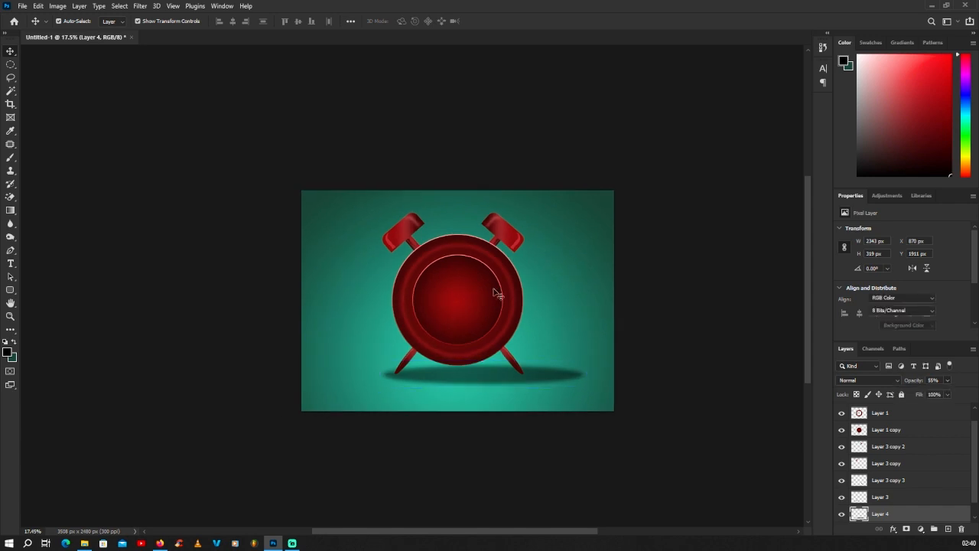
# Select all the clock parts together with the shadow, shift them slightly left on the canvas and deselect them
pyautogui.moveTo(310, 193); pyautogui.dragTo(542, 345)
pyautogui.scroll(2, 503, 301)
pyautogui.moveTo(502, 302)
pyautogui.mouseDown()
pyautogui.moveTo(485, 306)
pyautogui.moveTo(493, 310)
pyautogui.mouseUp()
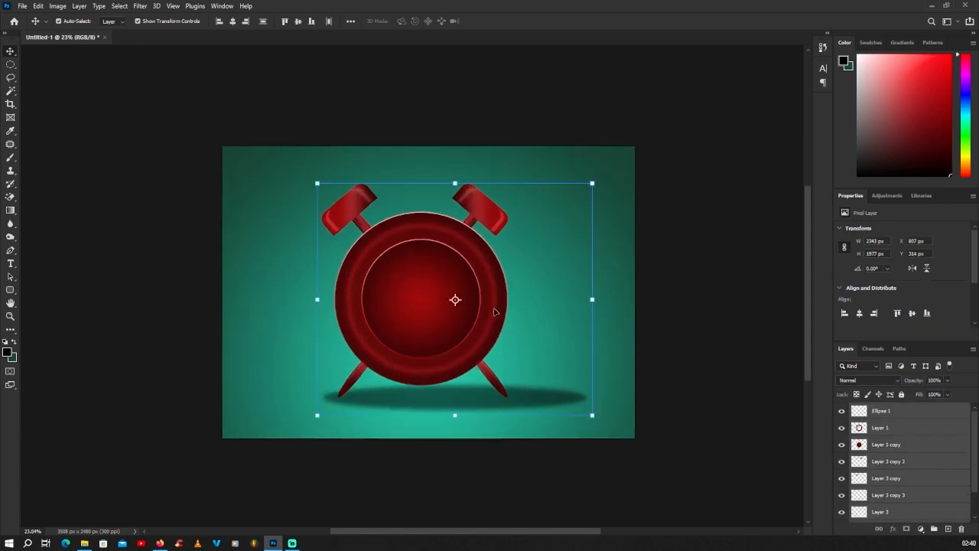
pyautogui.scroll(-4, 494, 311)
pyautogui.click(626, 317)
pyautogui.scroll(3, 498, 309)
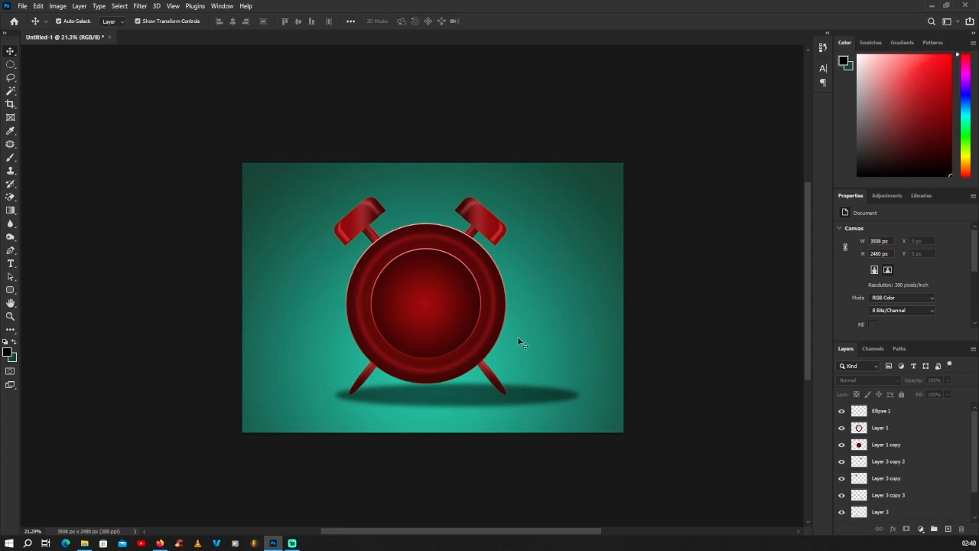
pyautogui.scroll(-3, 518, 338)
pyautogui.scroll(3, 607, 353)
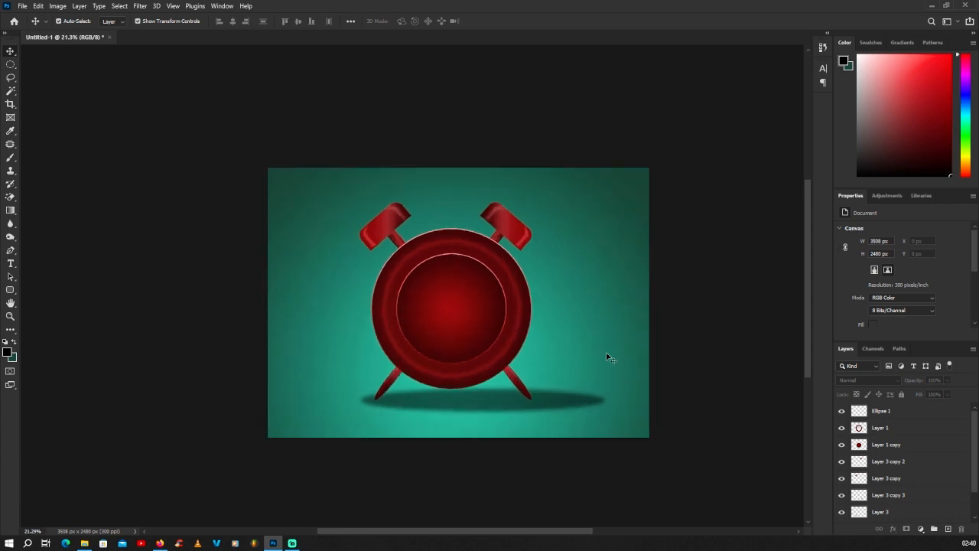
# Add the black text 12 in Montserrat SemiBold near the top of the inner clock face
pyautogui.click(10, 264)
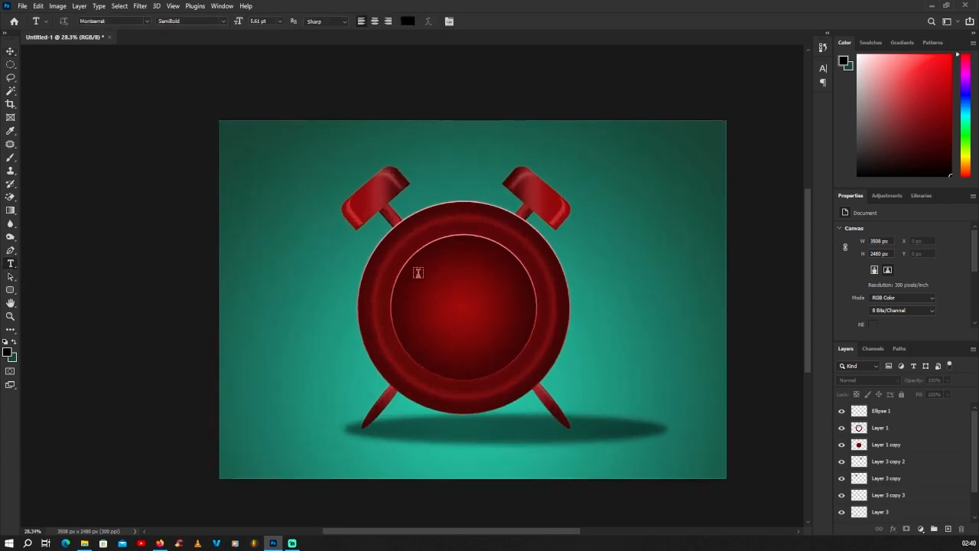
pyautogui.scroll(3, 444, 267)
pyautogui.click(457, 253)
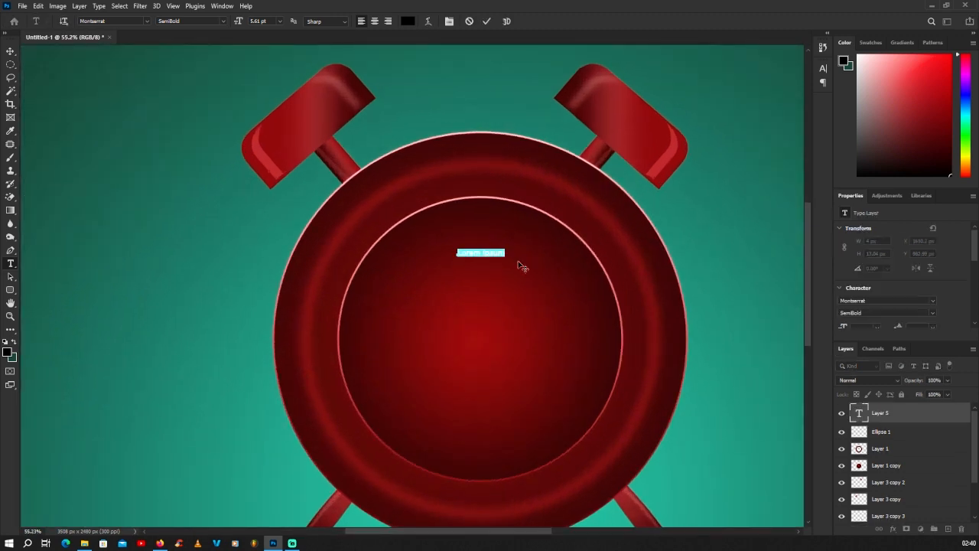
pyautogui.press('BackSpace')
pyautogui.write('12')
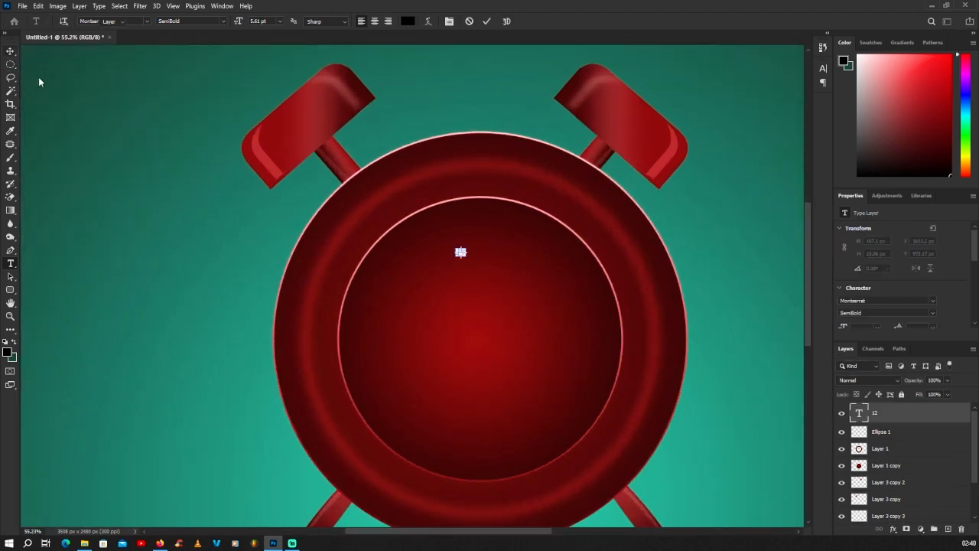
# Enlarge the 12 to about 164 px wide and place it just inside the top of the inner ring
pyautogui.click(10, 50)
pyautogui.hotkey('ctrl', 't')
pyautogui.moveTo(465, 247)
pyautogui.mouseDown()
pyautogui.moveTo(525, 186)
pyautogui.moveTo(503, 212)
pyautogui.moveTo(508, 222)
pyautogui.moveTo(472, 233)
pyautogui.mouseUp()
pyautogui.scroll(1, 512, 223)
pyautogui.scroll(1, 497, 231)
pyautogui.press('Return')
pyautogui.scroll(-3, 471, 233)
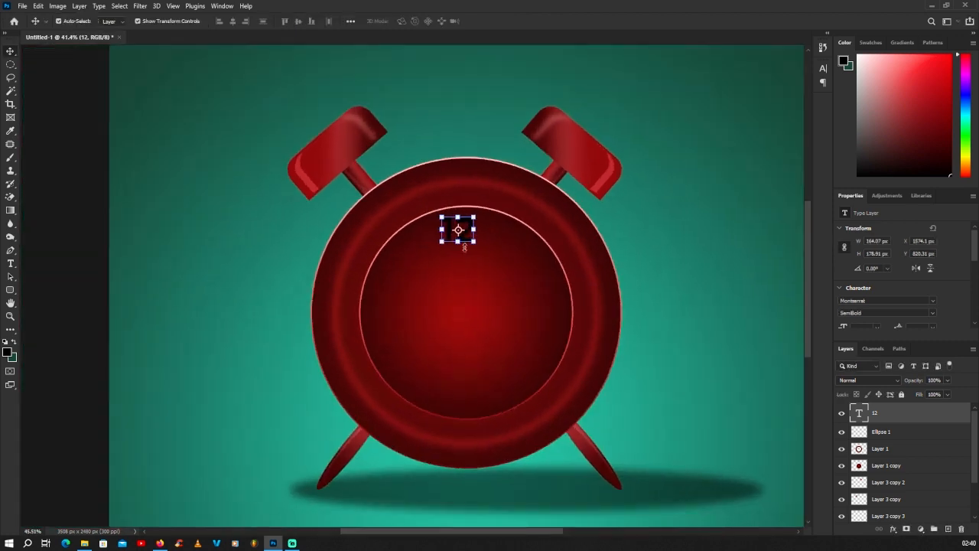
# Align the 12 with the Ellipse 1 ring on their horizontal centers
pyautogui.click(482, 180)
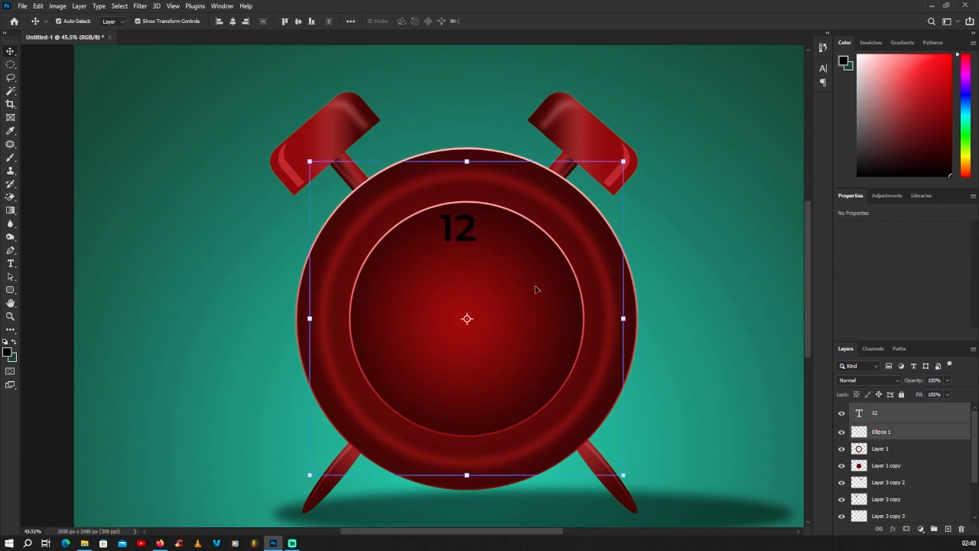
pyautogui.scroll(-2, 535, 289)
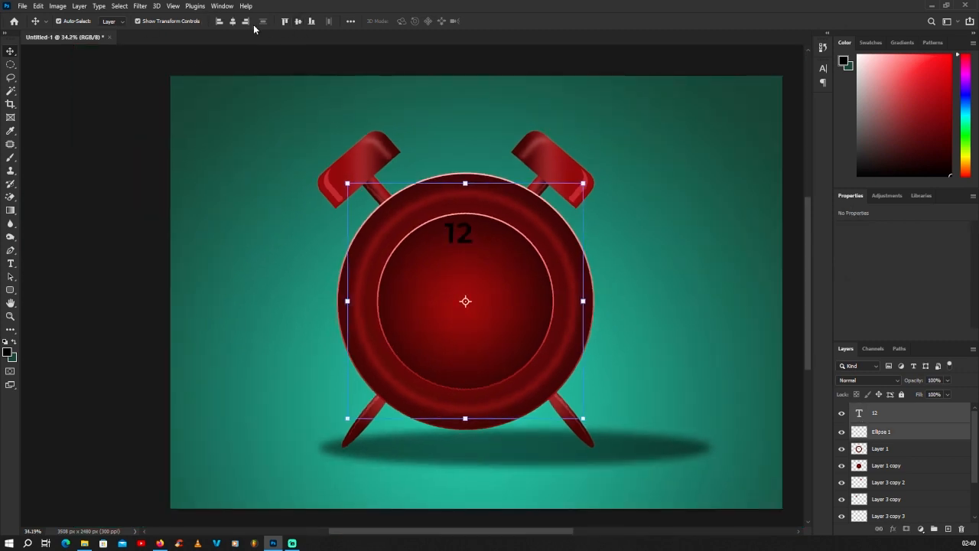
pyautogui.scroll(-2, 153, 212)
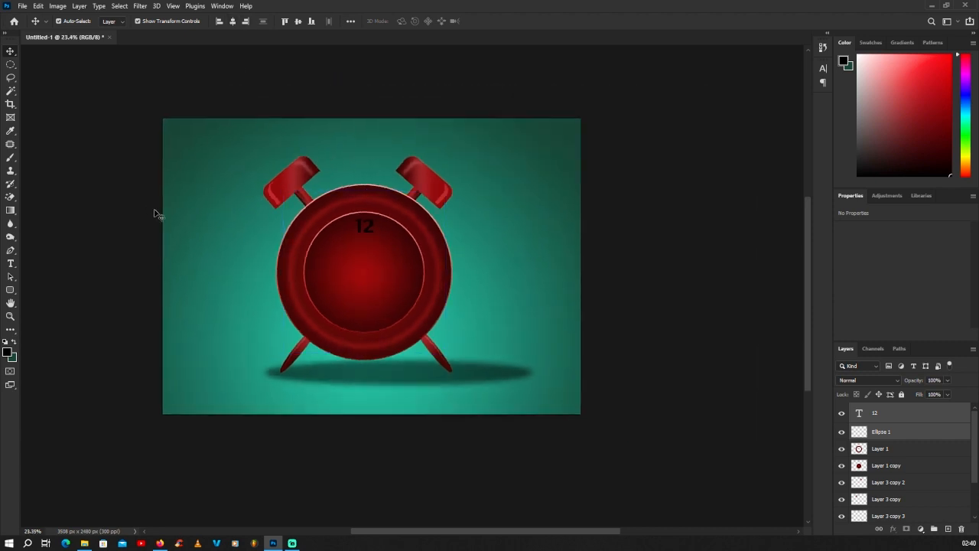
pyautogui.scroll(3, 375, 233)
# Duplicate the 12 straight down to the bottom of the inner face and change the copy's text to 6
pyautogui.click(371, 192)
pyautogui.scroll(3, 436, 200)
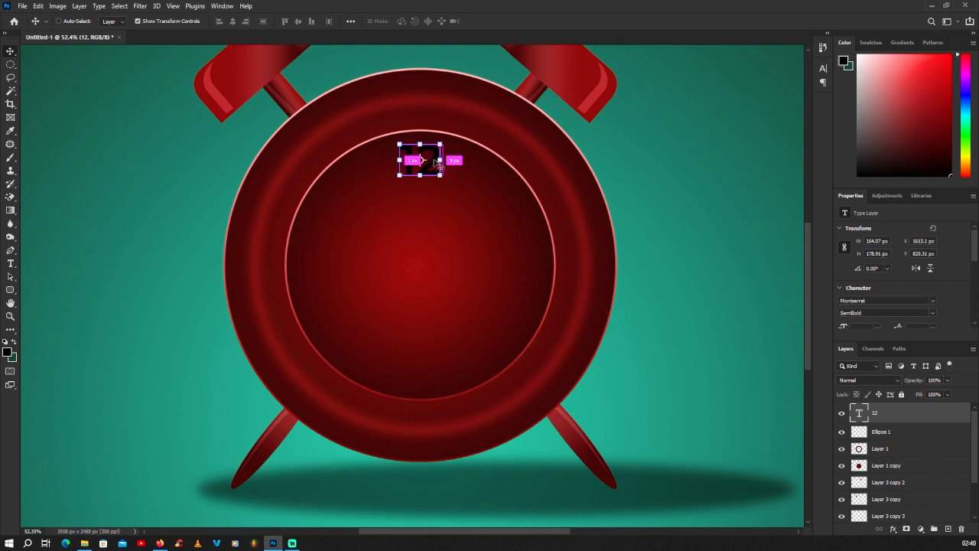
pyautogui.moveTo(440, 164); pyautogui.dragTo(435, 369)
pyautogui.doubleClick(435, 367)
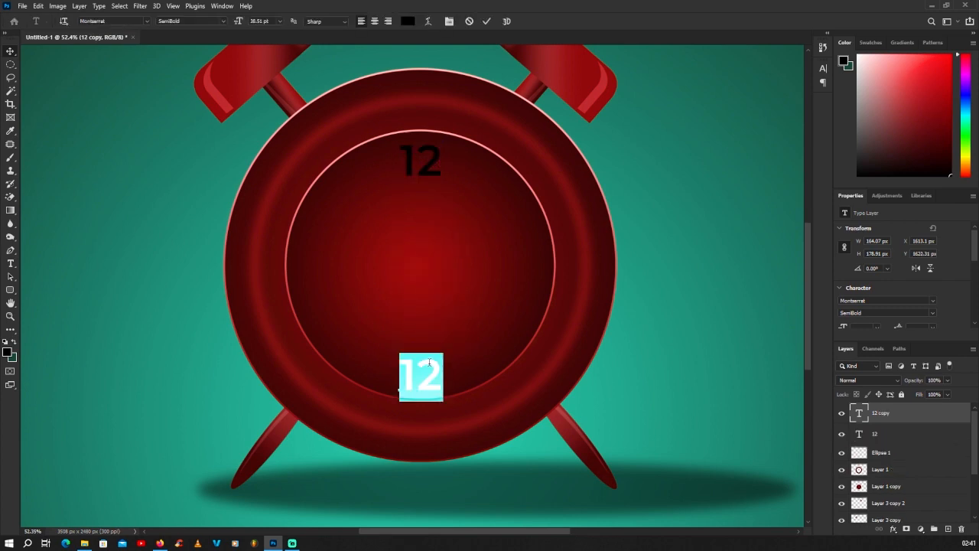
pyautogui.write('6')
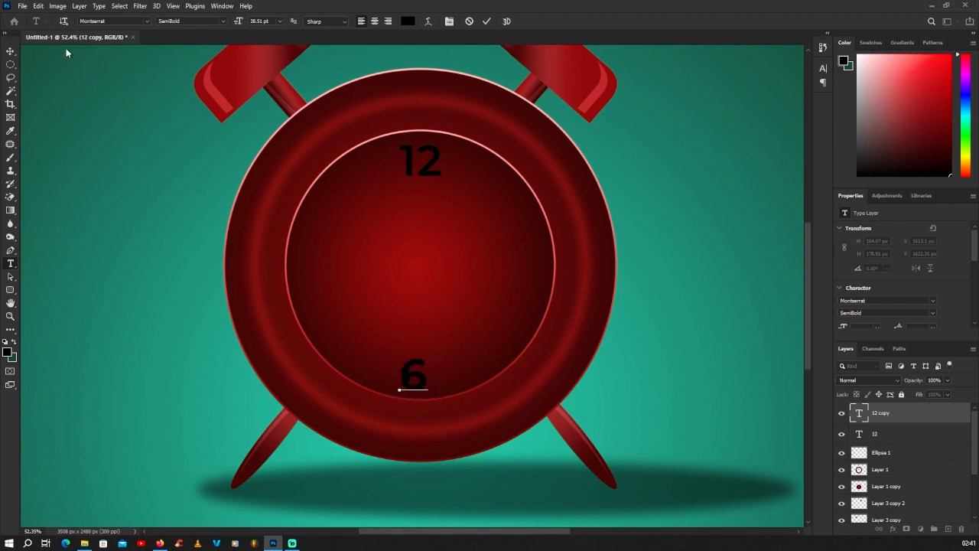
pyautogui.click(11, 50)
# Select the 6, the 12 and the Ellipse 1 ring, align their horizontal centers and deselect them
pyautogui.keyDown('shift'); pyautogui.click(426, 163); pyautogui.keyUp('shift')
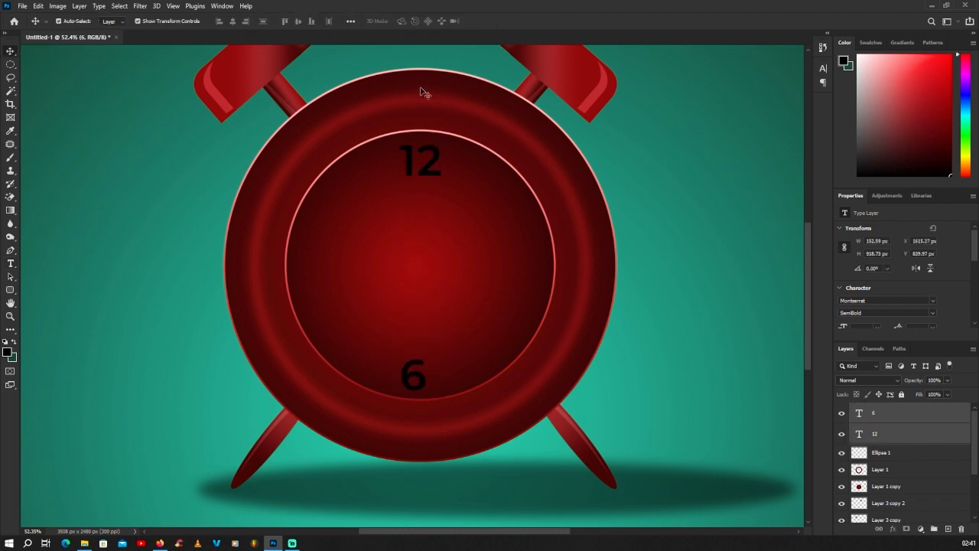
pyautogui.keyDown('shift'); pyautogui.click(426, 91); pyautogui.keyUp('shift')
pyautogui.click(411, 372)
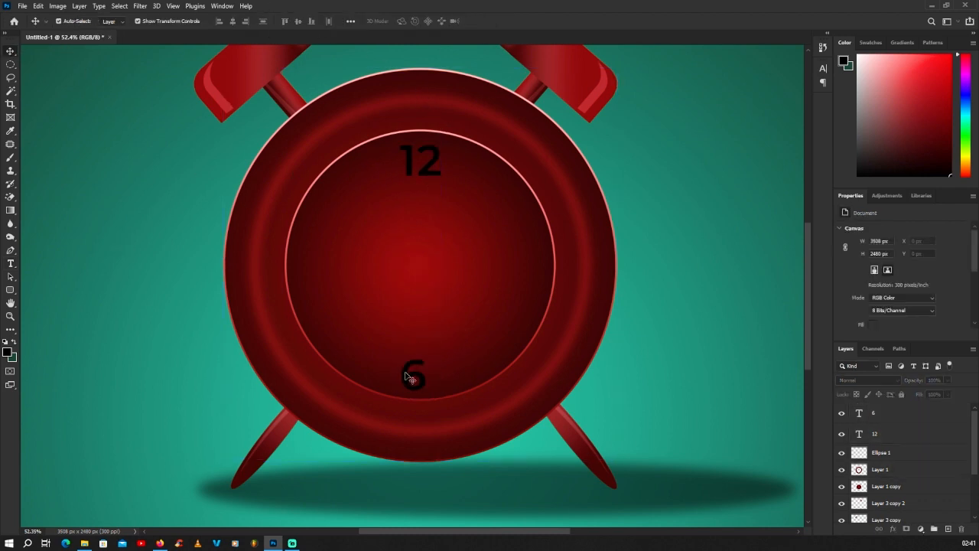
pyautogui.keyDown('shift'); pyautogui.click(432, 173); pyautogui.keyUp('shift')
pyautogui.keyDown('shift'); pyautogui.click(446, 107); pyautogui.keyUp('shift')
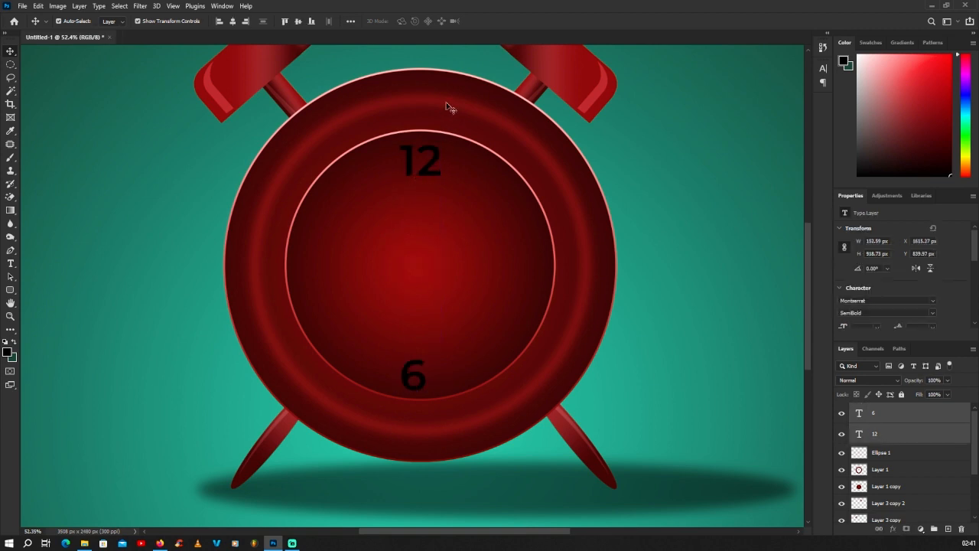
pyautogui.click(233, 21)
pyautogui.hotkey('ctrl', '-')
pyautogui.click(109, 225)
# Duplicate the 12 to the left side of the inner face and change the copy's text to 9
pyautogui.scroll(1, 413, 247)
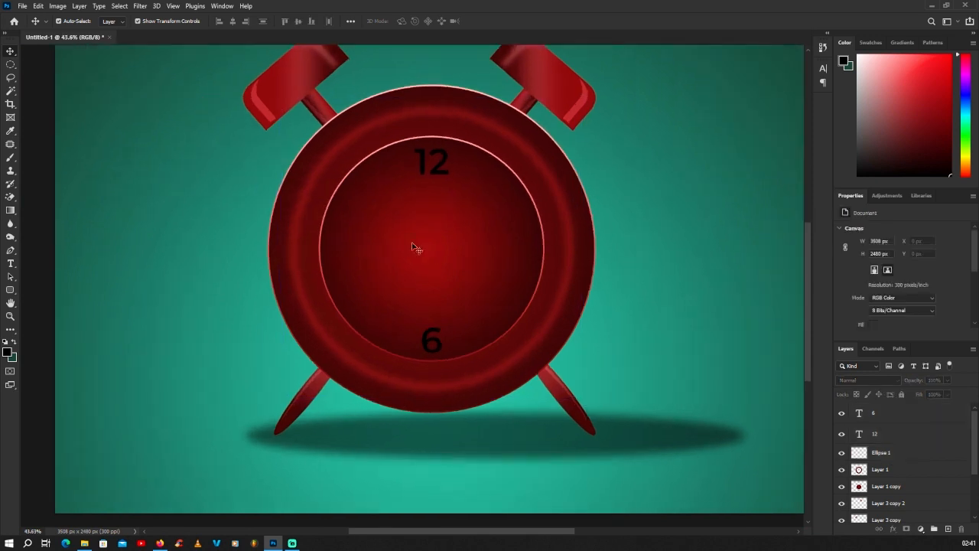
pyautogui.click(437, 165)
pyautogui.scroll(2, 441, 167)
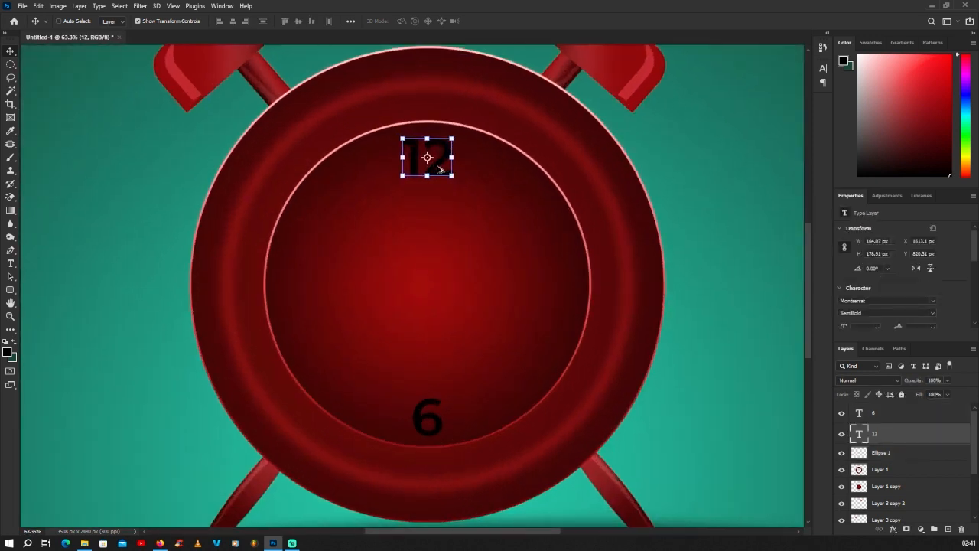
pyautogui.moveTo(438, 168); pyautogui.dragTo(309, 299)
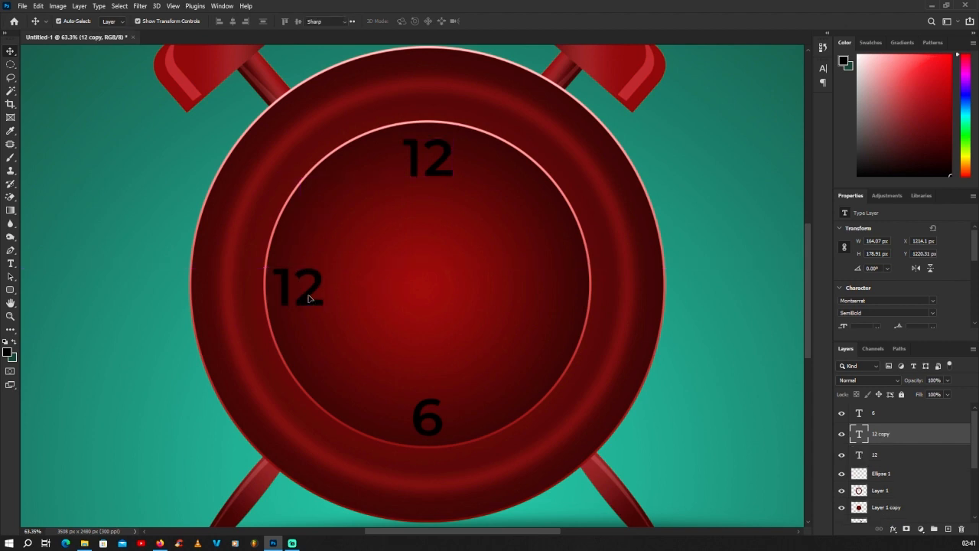
pyautogui.doubleClick(310, 298)
pyautogui.write('9')
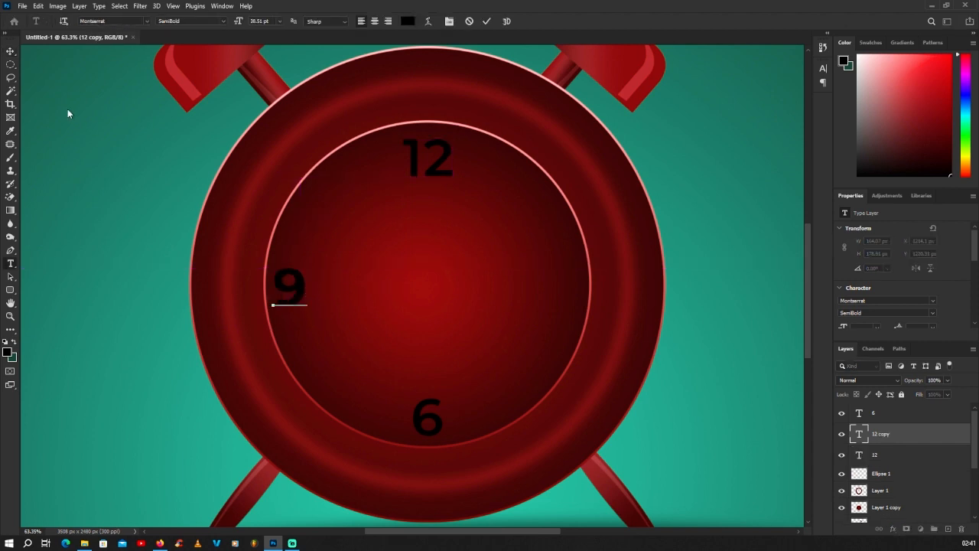
pyautogui.click(12, 52)
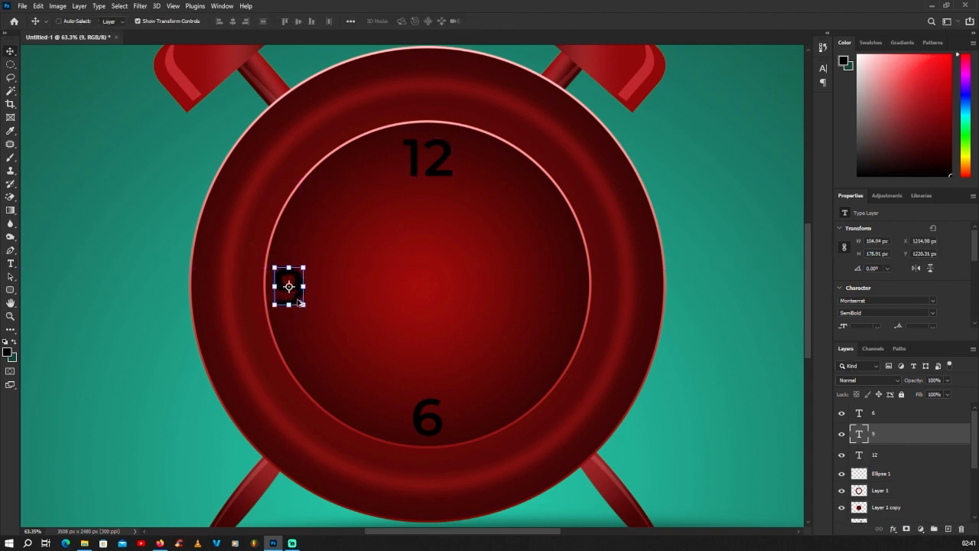
# Duplicate the 9 across to the right side of the inner face and change the copy's text to 3
pyautogui.moveTo(299, 302); pyautogui.dragTo(558, 304)
pyautogui.doubleClick(554, 298)
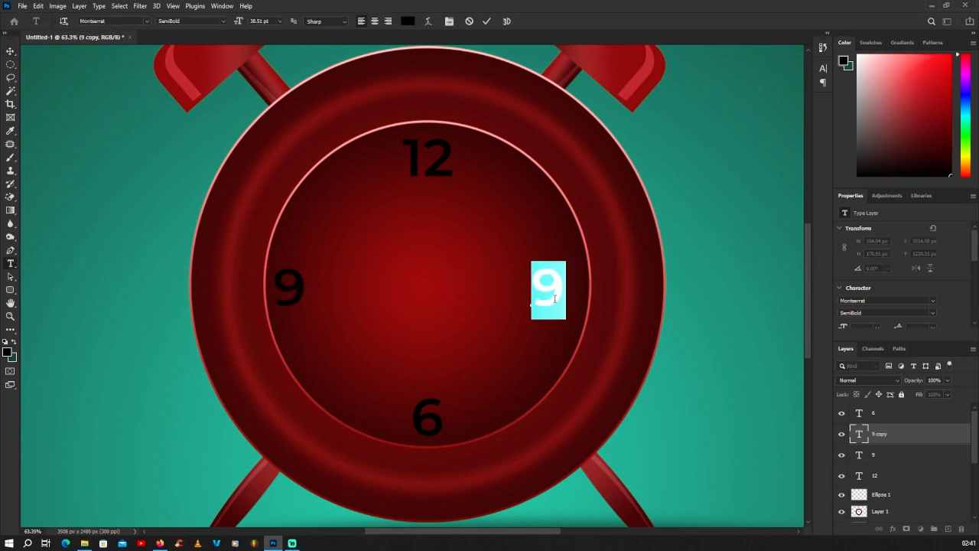
pyautogui.write('3')
pyautogui.click(10, 52)
# Align the 9 and the 3 with the Ellipse 1 ring on their vertical centers and deselect them
pyautogui.keyDown('shift'); pyautogui.click(305, 294); pyautogui.keyUp('shift')
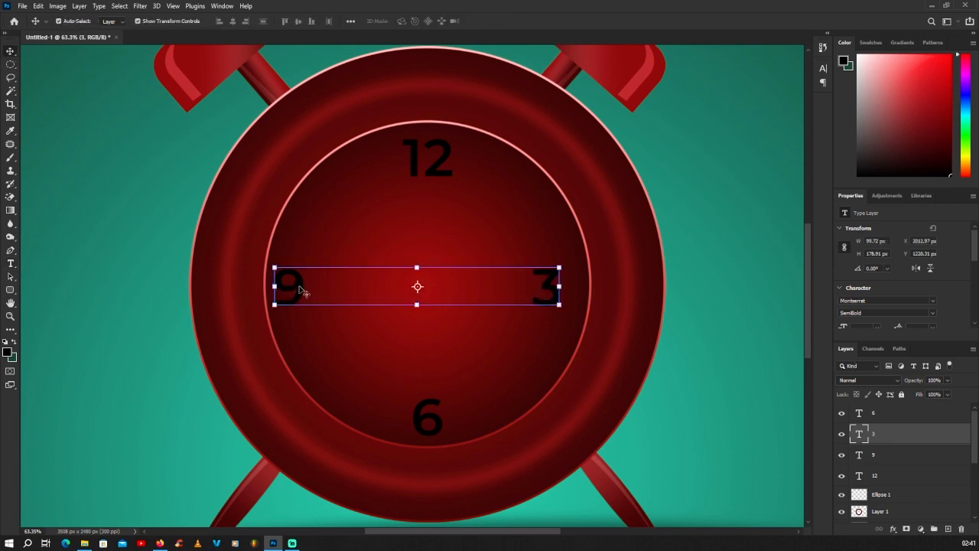
pyautogui.keyDown('shift'); pyautogui.click(225, 276); pyautogui.keyUp('shift')
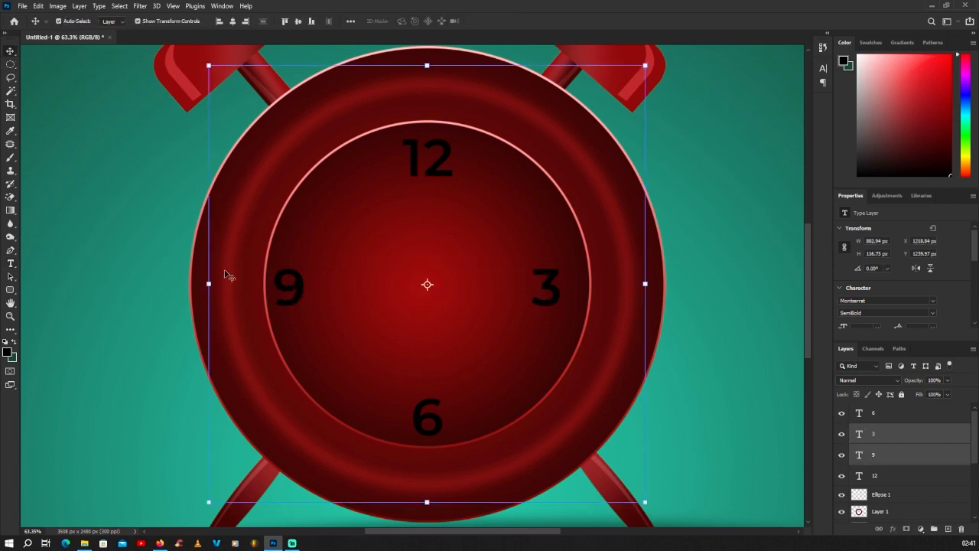
pyautogui.click(299, 21)
pyautogui.scroll(-4, 291, 257)
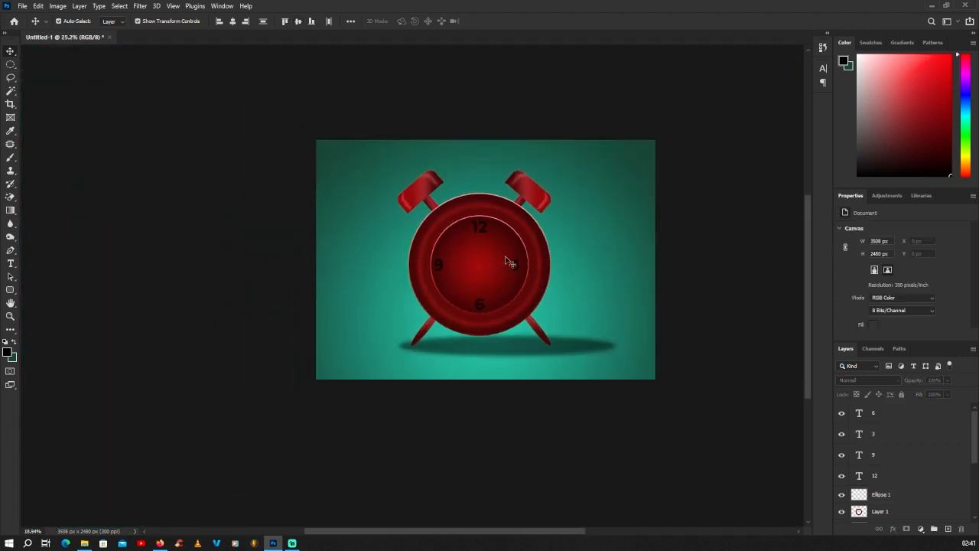
pyautogui.scroll(3, 505, 261)
pyautogui.scroll(1, 503, 261)
pyautogui.click(358, 277)
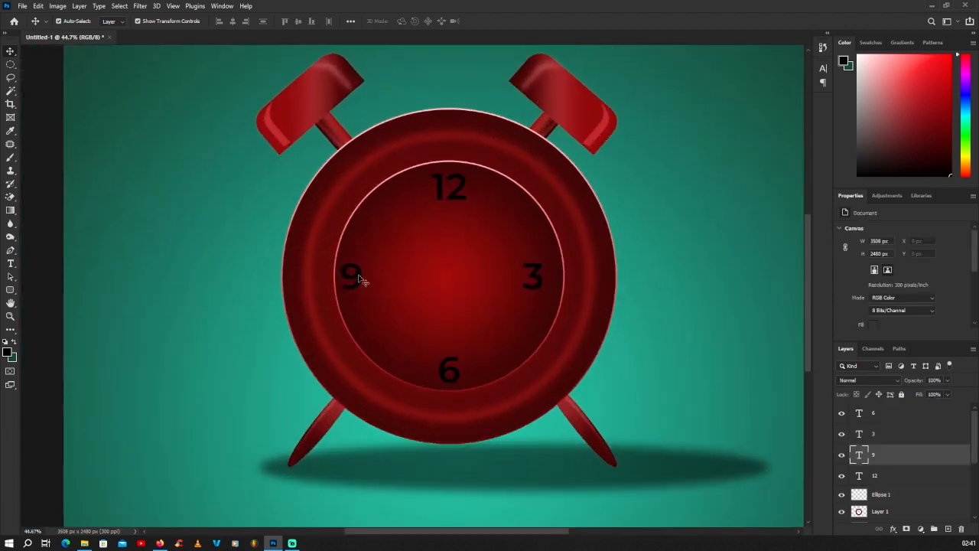
pyautogui.keyDown('shift'); pyautogui.click(461, 193); pyautogui.keyUp('shift')
pyautogui.scroll(1, 537, 269)
pyautogui.scroll(-2, 538, 272)
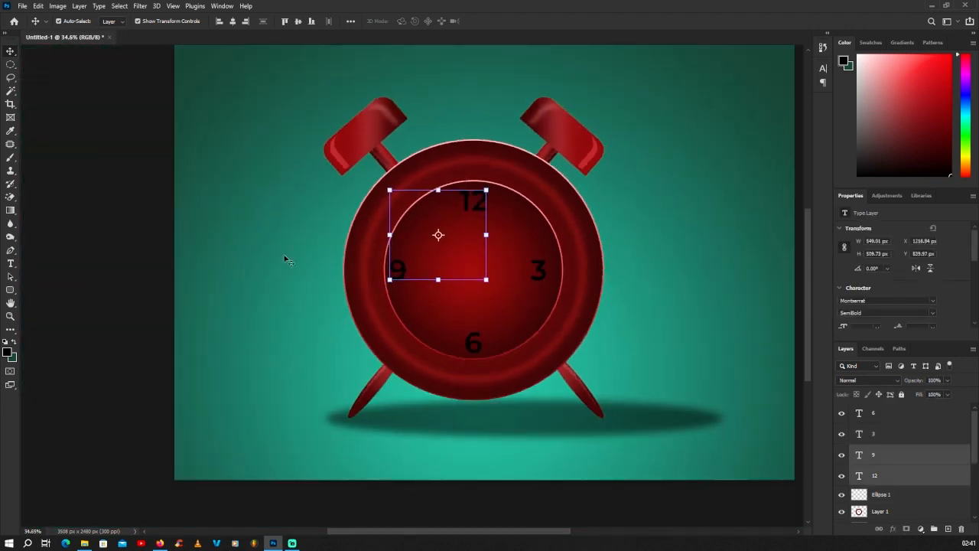
# Move the 3 right and the 6 down so both sit close to the inner ring
pyautogui.scroll(3, 539, 272)
pyautogui.moveTo(547, 273); pyautogui.dragTo(579, 281)
pyautogui.scroll(1, 404, 403)
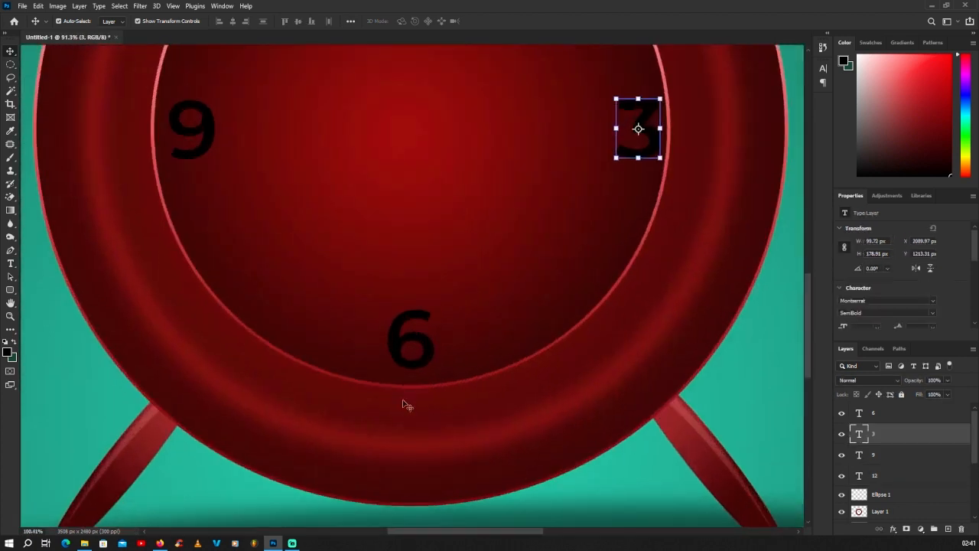
pyautogui.moveTo(431, 352); pyautogui.dragTo(432, 361)
pyautogui.scroll(2, 301, 203)
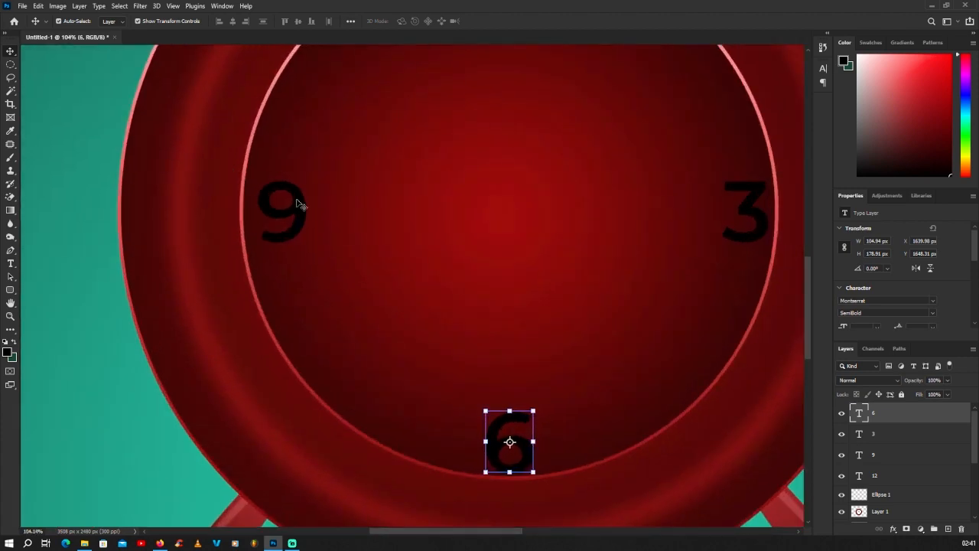
# Move the 9 left and the 12 up so both sit close to the inner ring
pyautogui.click(298, 208)
pyautogui.moveTo(298, 207); pyautogui.dragTo(304, 191)
pyautogui.scroll(-4, 448, 344)
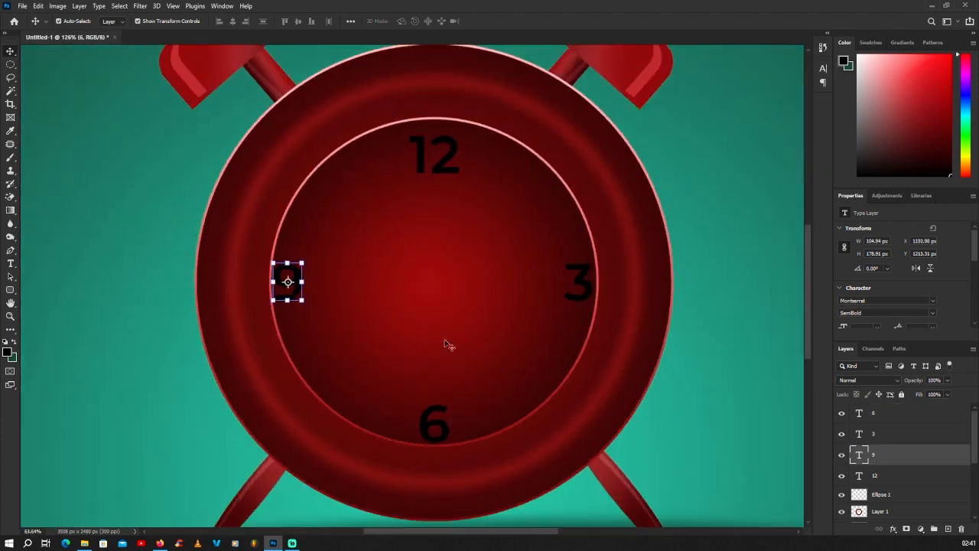
pyautogui.scroll(3, 450, 171)
pyautogui.moveTo(450, 171); pyautogui.dragTo(449, 136)
pyautogui.scroll(-3, 291, 295)
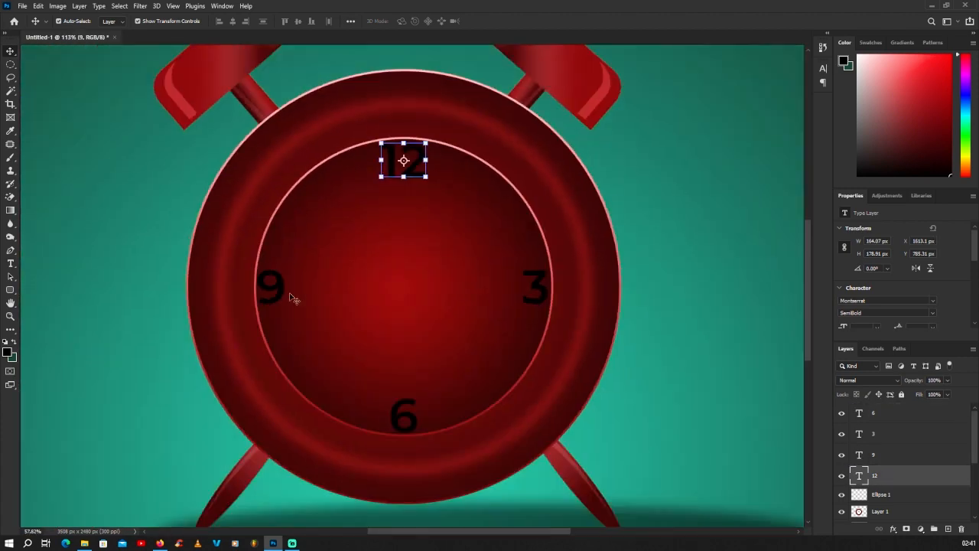
# Select the 12, 9, 3 and 6 together and scale them down about their center to about 88%
pyautogui.scroll(2, 289, 289)
pyautogui.keyDown('shift'); pyautogui.click(287, 289); pyautogui.keyUp('shift')
pyautogui.keyDown('shift'); pyautogui.click(620, 294); pyautogui.keyUp('shift')
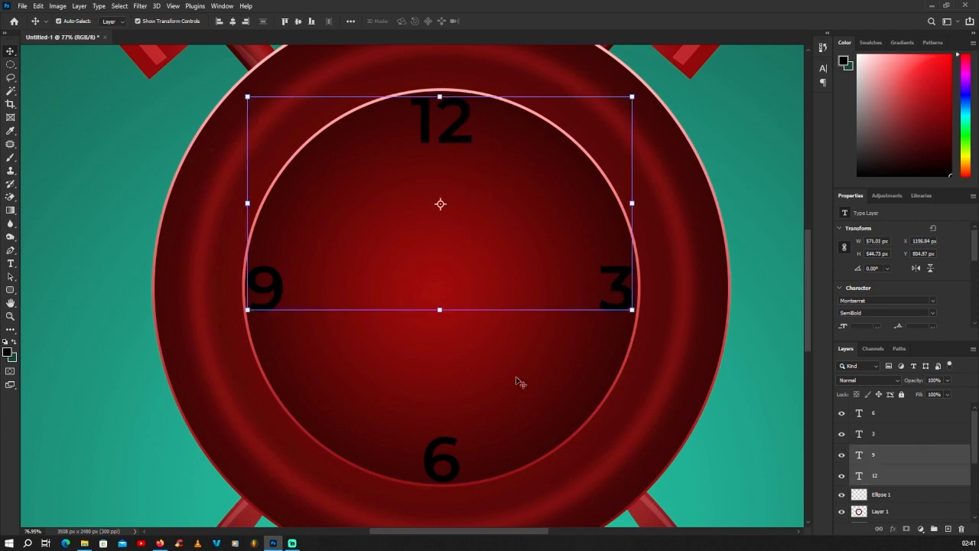
pyautogui.keyDown('shift'); pyautogui.click(442, 452); pyautogui.keyUp('shift')
pyautogui.scroll(-2, 442, 404)
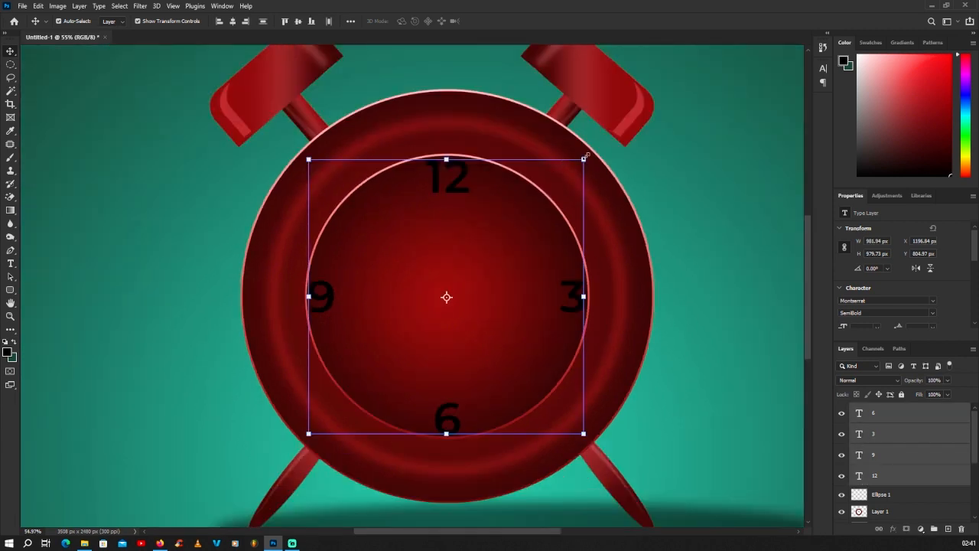
pyautogui.moveTo(587, 156); pyautogui.dragTo(572, 177)
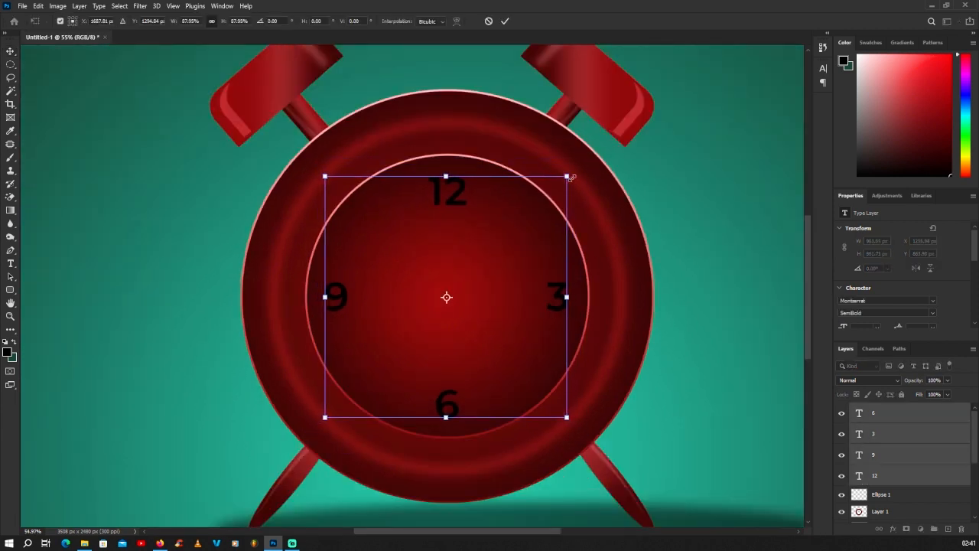
pyautogui.scroll(-2, 428, 247)
pyautogui.press('Return')
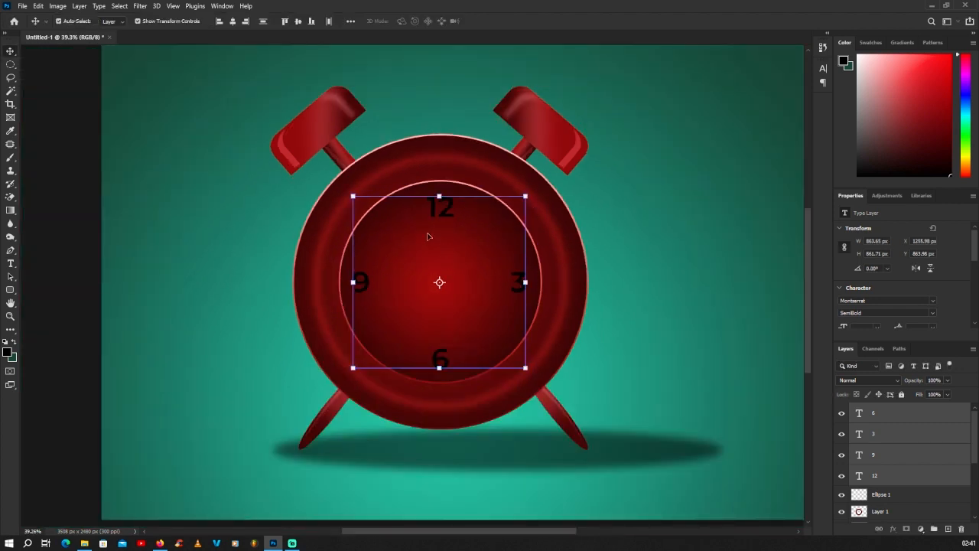
# Convert the four selected numeral layers into one Smart Object and rasterize it
pyautogui.rightClick(888, 417)
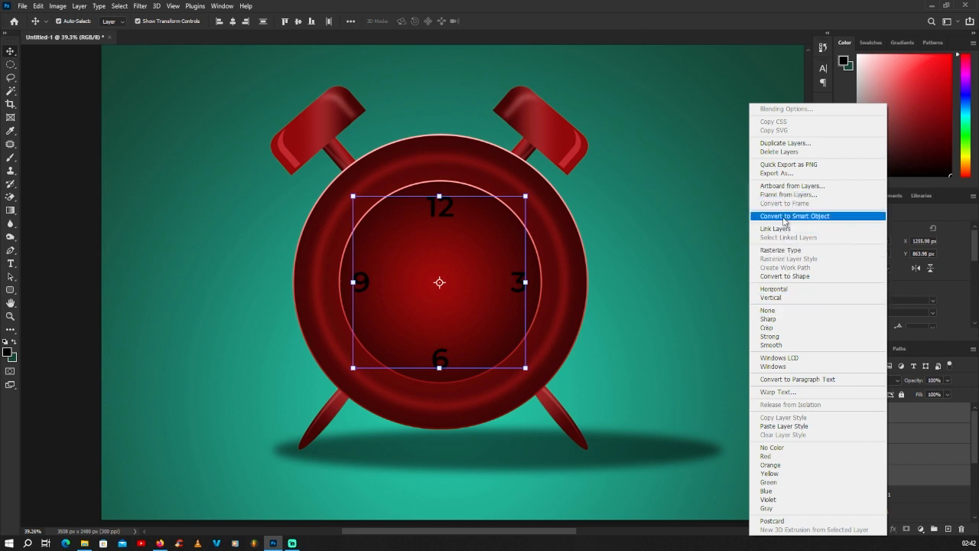
pyautogui.click(787, 219)
pyautogui.rightClick(885, 411)
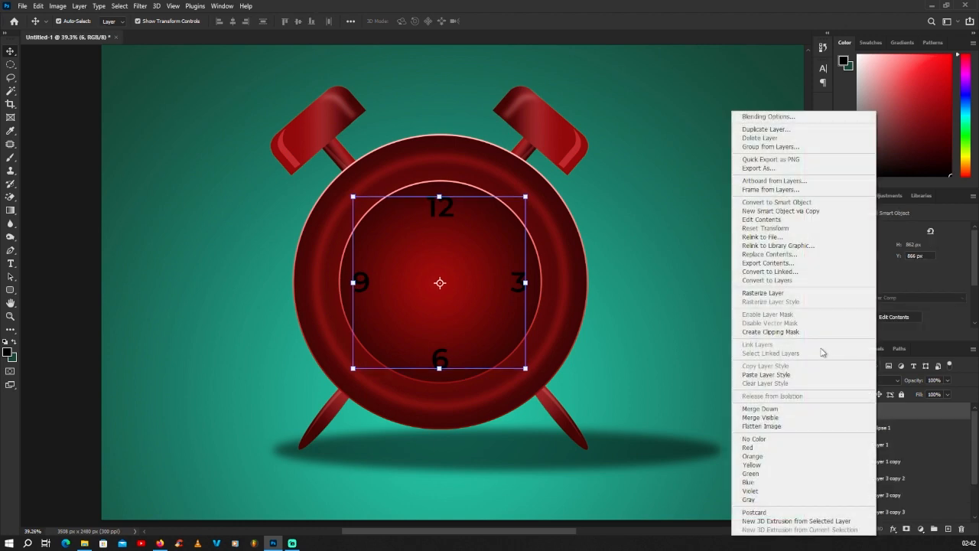
pyautogui.click(769, 293)
# Check the merged numerals on the dial by hiding and showing their layer
pyautogui.scroll(-3, 474, 287)
pyautogui.scroll(4, 465, 252)
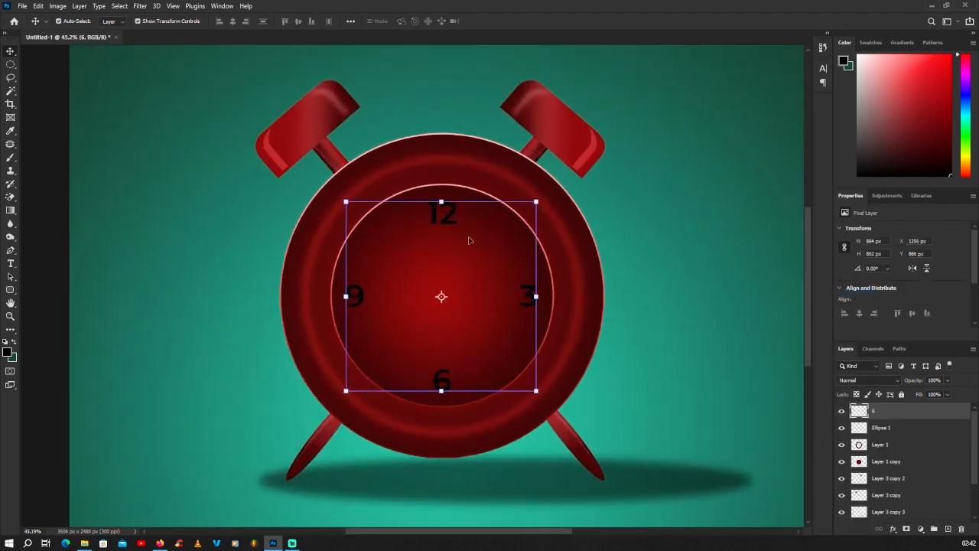
pyautogui.click(841, 411)
pyautogui.click(841, 411)
pyautogui.scroll(-2, 498, 253)
pyautogui.scroll(3, 505, 267)
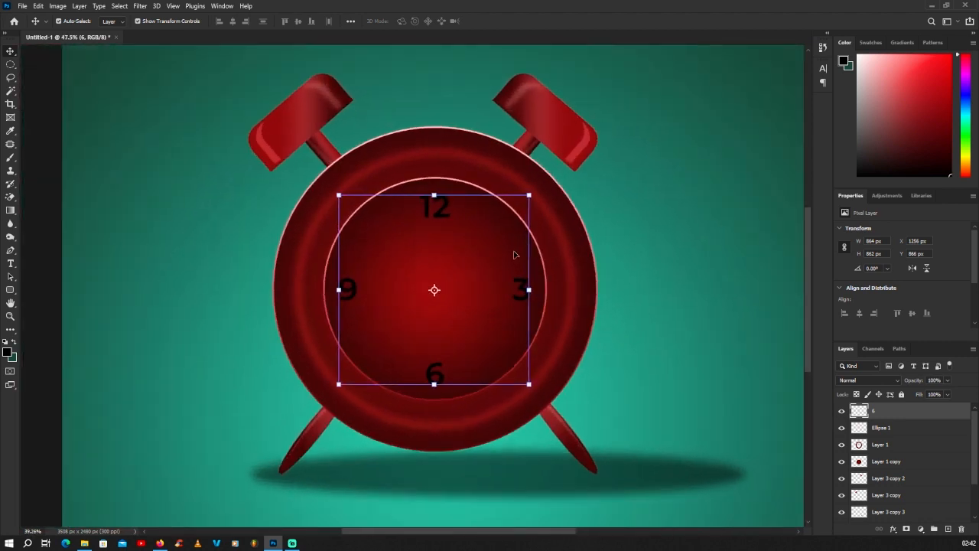
pyautogui.scroll(-3, 491, 271)
pyautogui.scroll(3, 490, 271)
# Add a Bevel & Emboss effect to the numerals with a depth of 719% and a size of 1 px
pyautogui.click(892, 529)
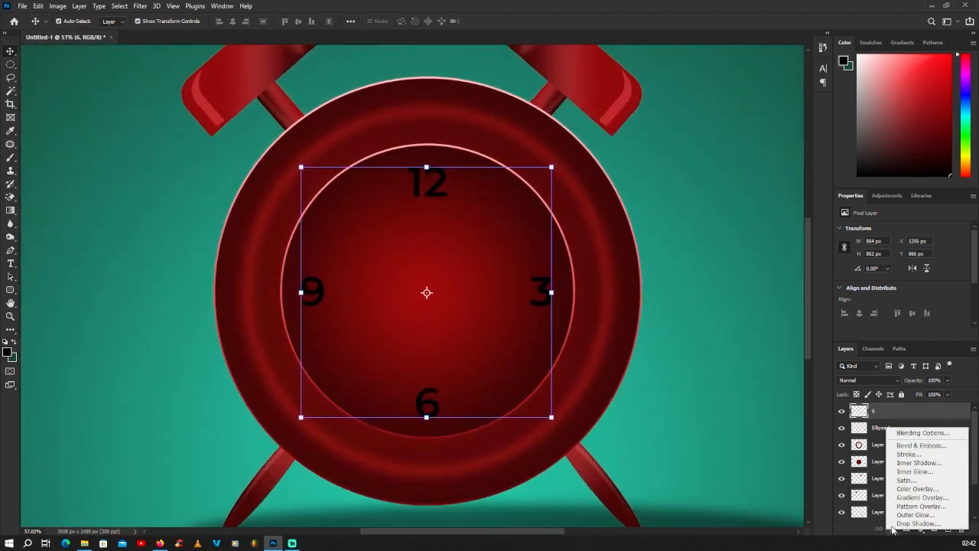
pyautogui.click(918, 456)
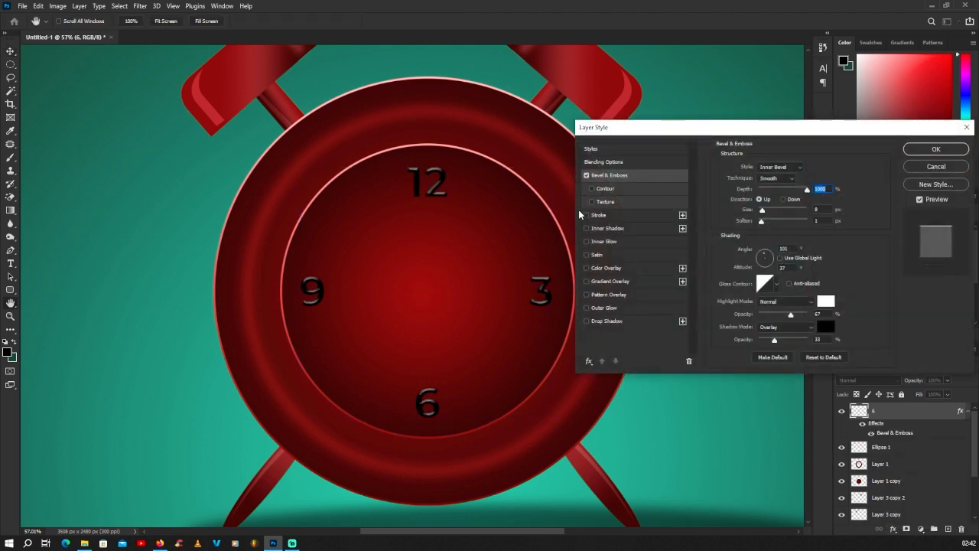
pyautogui.click(776, 189)
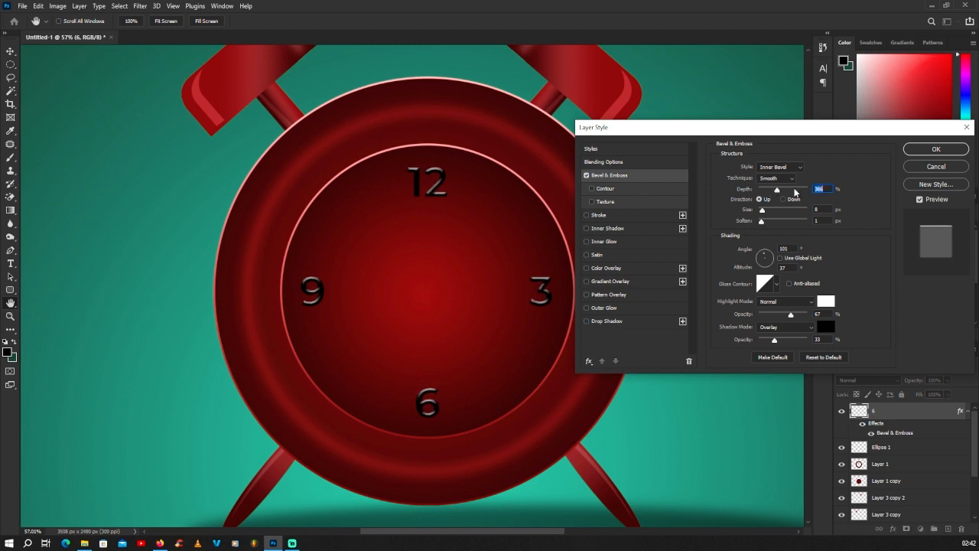
pyautogui.moveTo(796, 192); pyautogui.dragTo(756, 210)
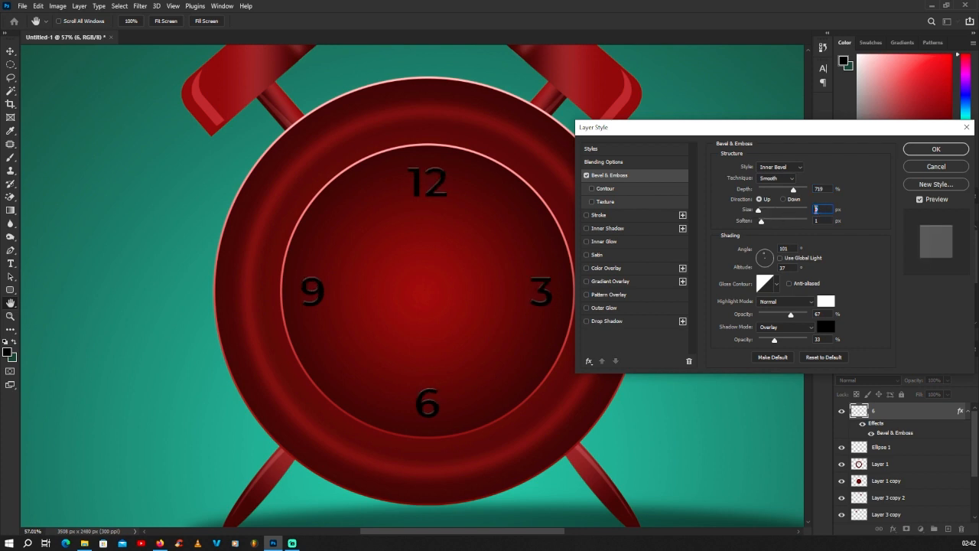
pyautogui.moveTo(759, 212); pyautogui.dragTo(760, 216)
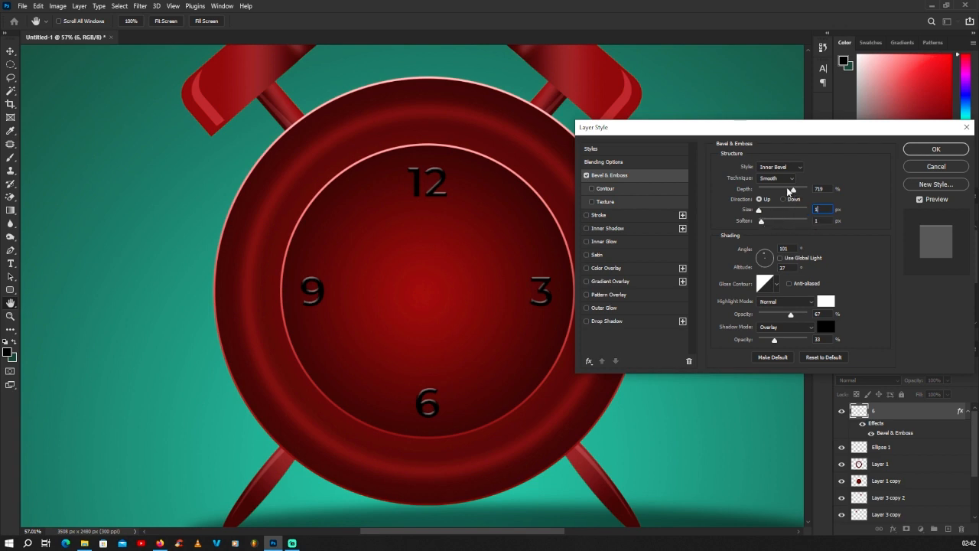
pyautogui.click(915, 155)
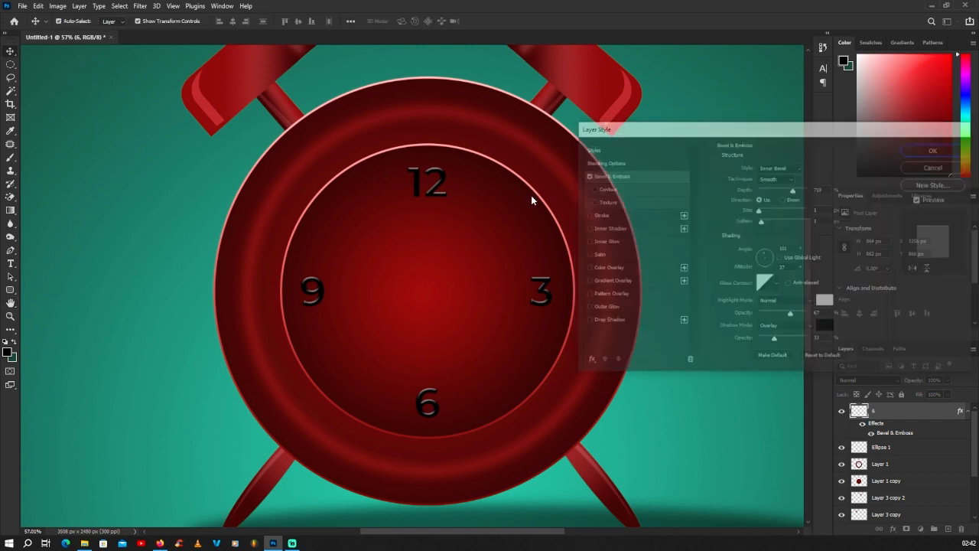
pyautogui.press('v')
# Examine the embossed numerals against the whole clock from different distances
pyautogui.scroll(-5, 446, 212)
pyautogui.scroll(3, 440, 222)
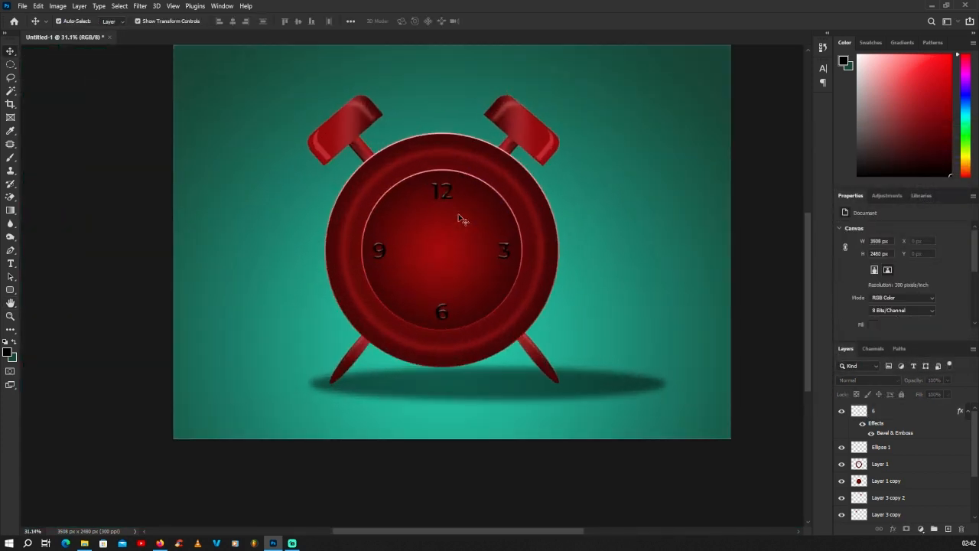
pyautogui.scroll(-2, 456, 219)
pyautogui.scroll(1, 518, 240)
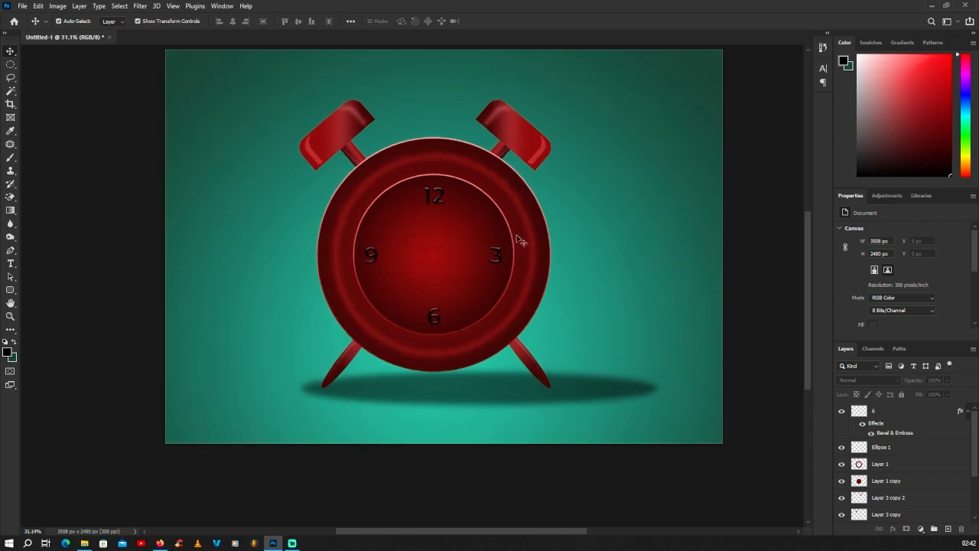
pyautogui.scroll(-1, 459, 214)
pyautogui.scroll(2, 502, 233)
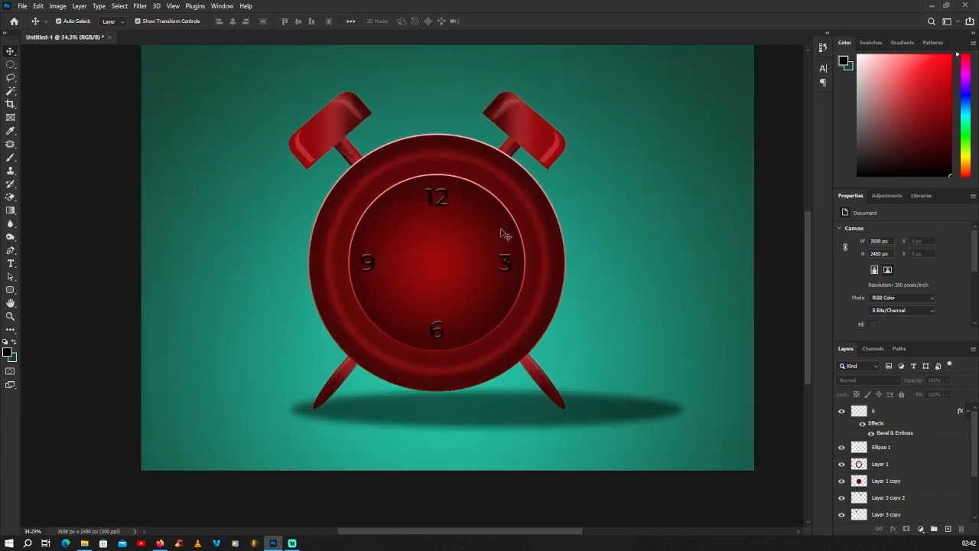
pyautogui.scroll(-1, 723, 372)
pyautogui.scroll(1, 542, 278)
pyautogui.scroll(-1, 433, 236)
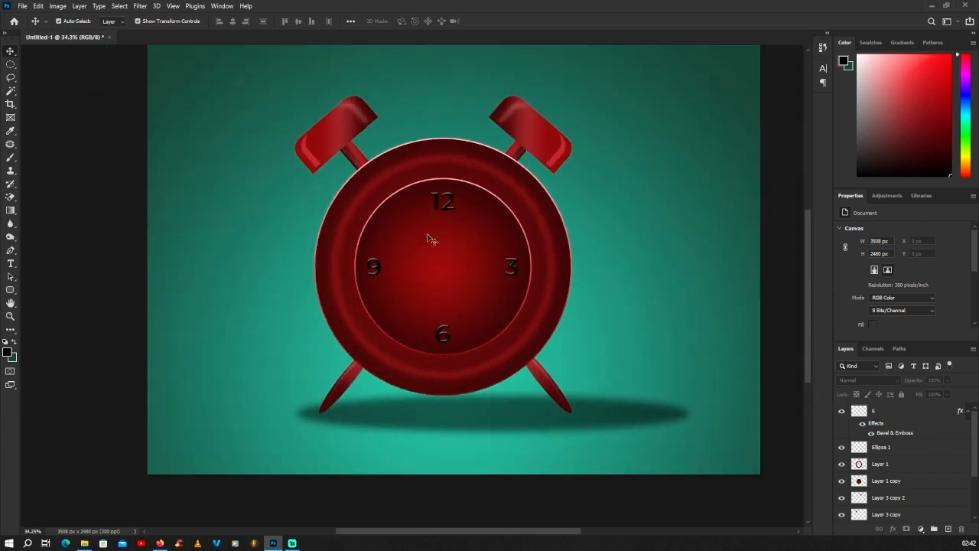
# Select the inner dial layer, Layer 1 copy, and draw an elliptical selection about 1770 by 1253 px across the dial's upper part
pyautogui.click(432, 258)
pyautogui.click(842, 481)
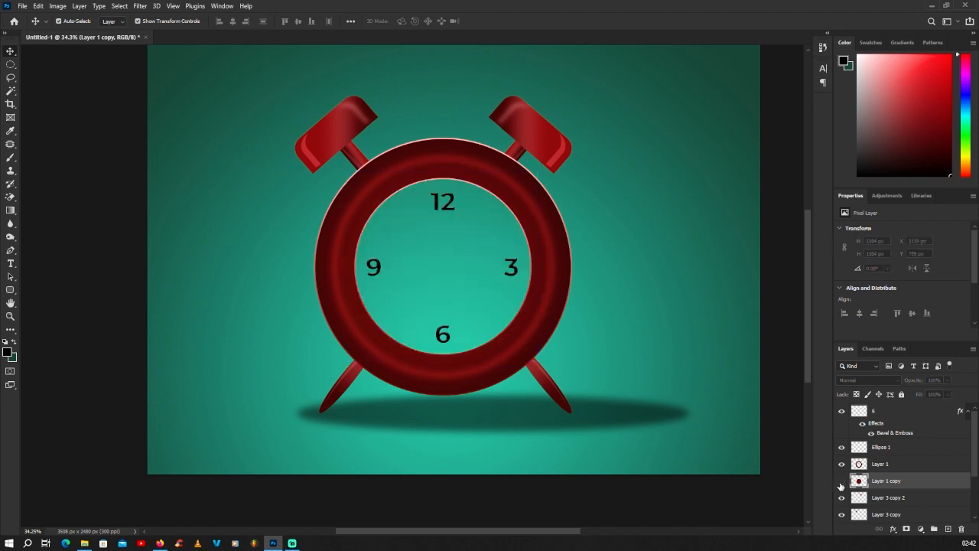
pyautogui.click(841, 481)
pyautogui.click(11, 65)
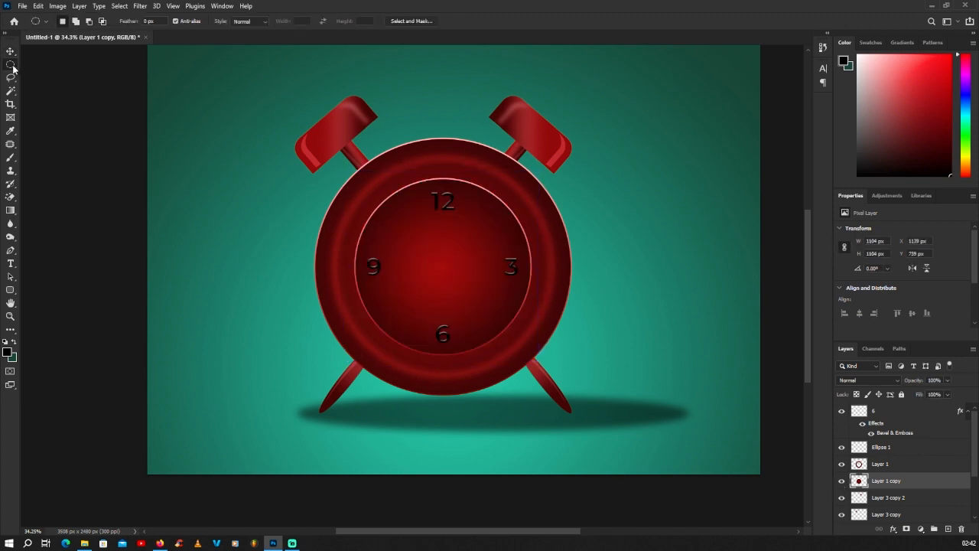
pyautogui.moveTo(229, 85); pyautogui.dragTo(540, 301)
# Darken the selected dial area with Levels, setting the midtone input to 0.85, and deselect
pyautogui.hotkey('ctrl', 'l')
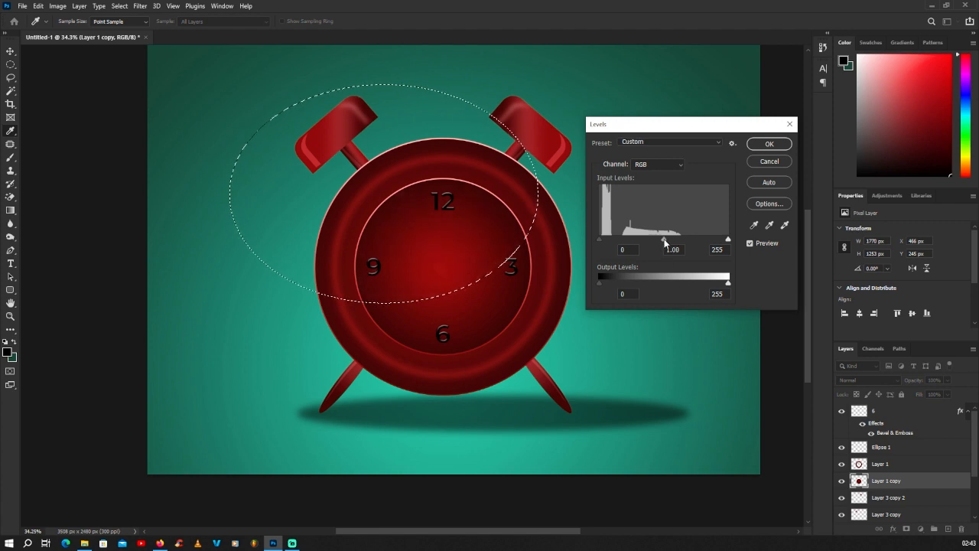
pyautogui.moveTo(655, 247); pyautogui.dragTo(670, 242)
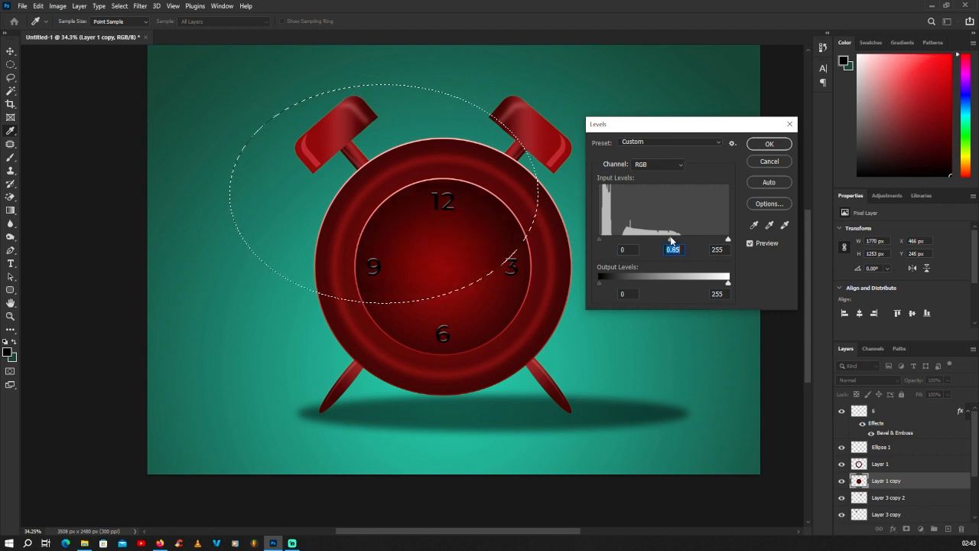
pyautogui.click(765, 145)
pyautogui.hotkey('ctrl', 'd')
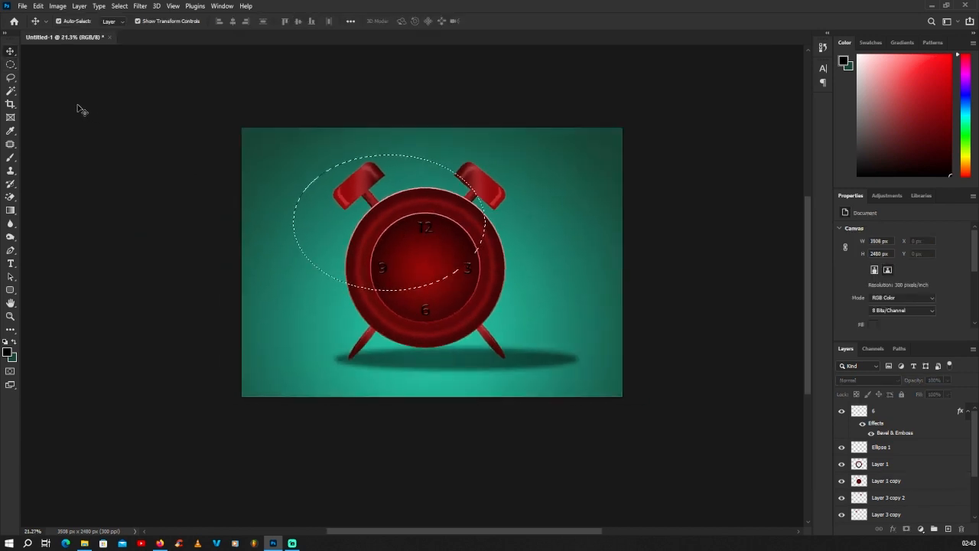
pyautogui.press('m')
pyautogui.hotkey('ctrl', 'd')
pyautogui.hotkey('ctrl', '0')
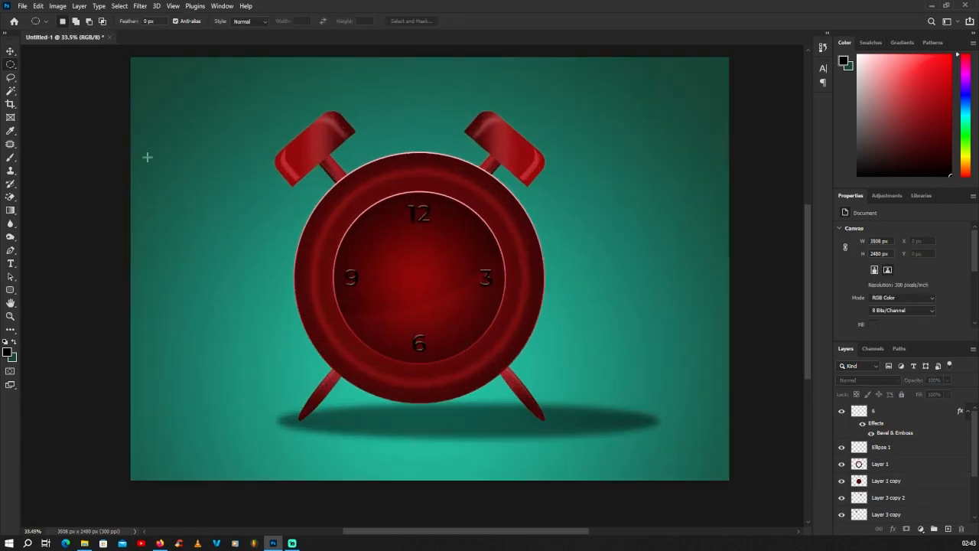
pyautogui.press('v')
pyautogui.scroll(-3, 332, 254)
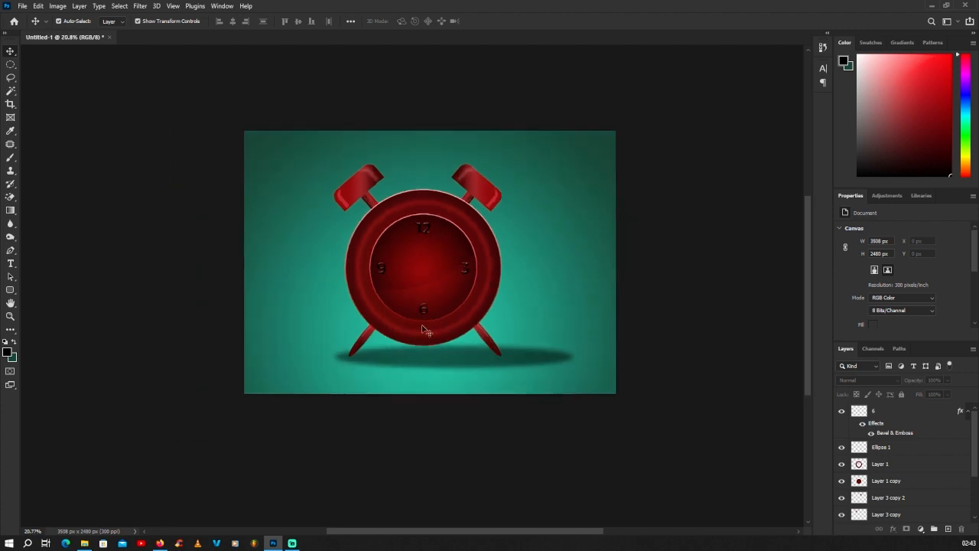
pyautogui.scroll(3, 407, 260)
pyautogui.scroll(-1, 409, 260)
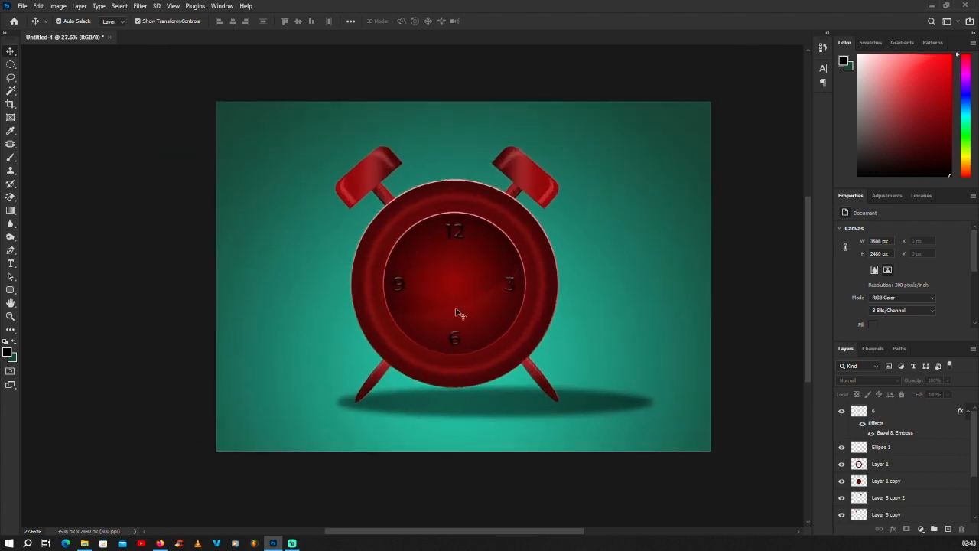
pyautogui.click(11, 250)
pyautogui.scroll(10, 460, 291)
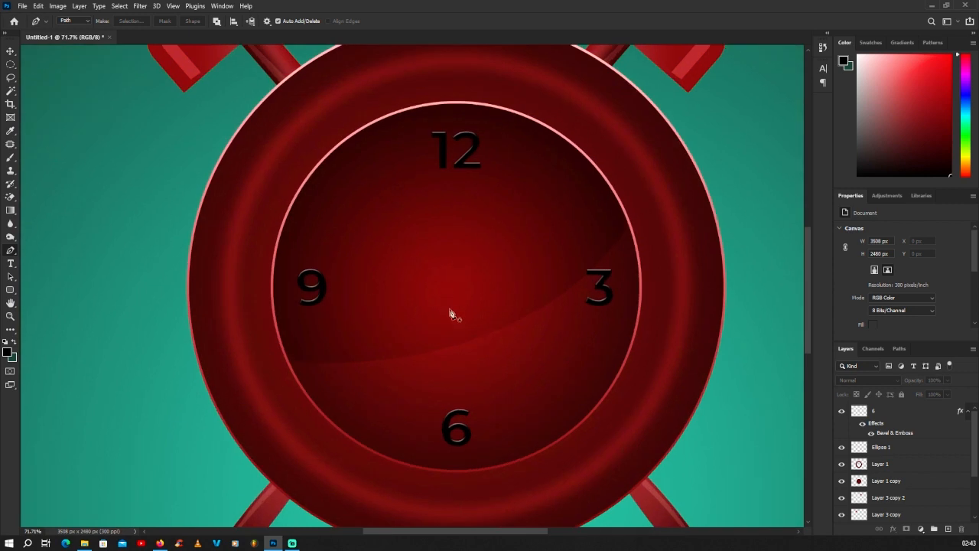
pyautogui.scroll(2, 453, 310)
# Create a new layer above the numerals and draw a rectangular selection about 15 by 368 px below the 12
pyautogui.click(10, 66)
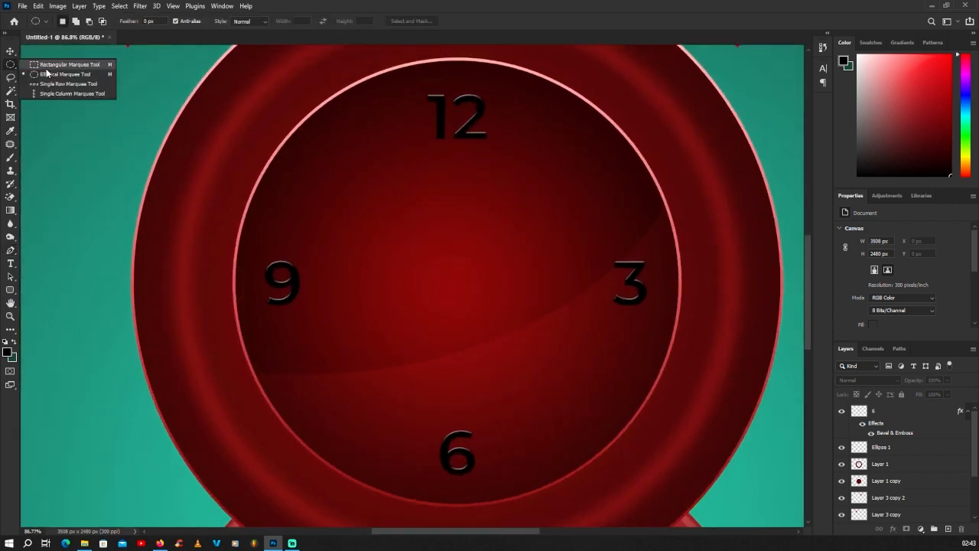
pyautogui.click(47, 65)
pyautogui.click(864, 416)
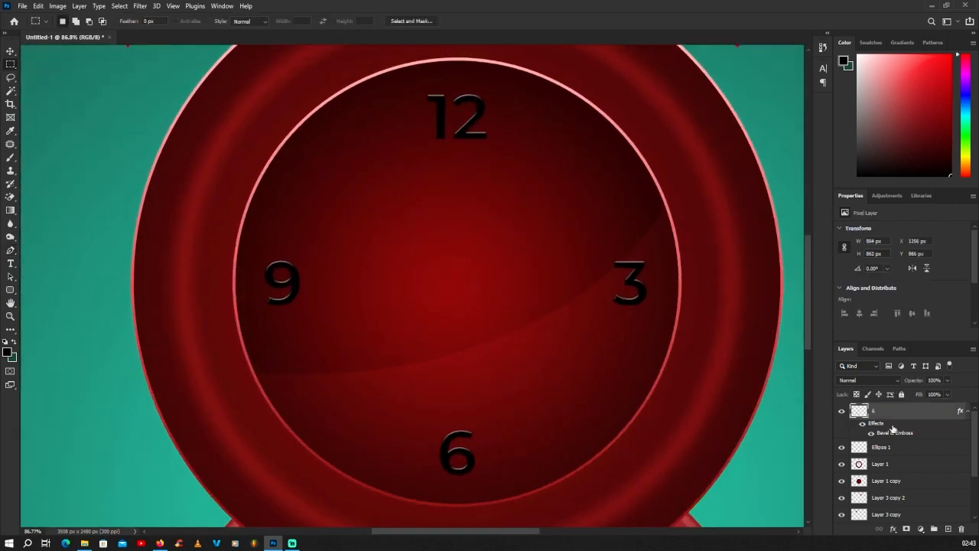
pyautogui.click(947, 530)
pyautogui.scroll(1, 469, 204)
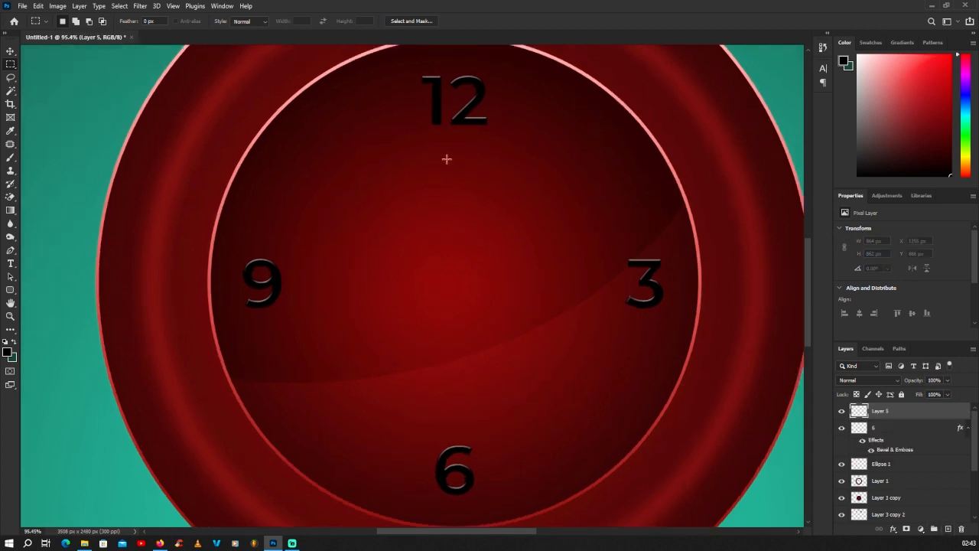
pyautogui.moveTo(445, 150); pyautogui.dragTo(450, 328)
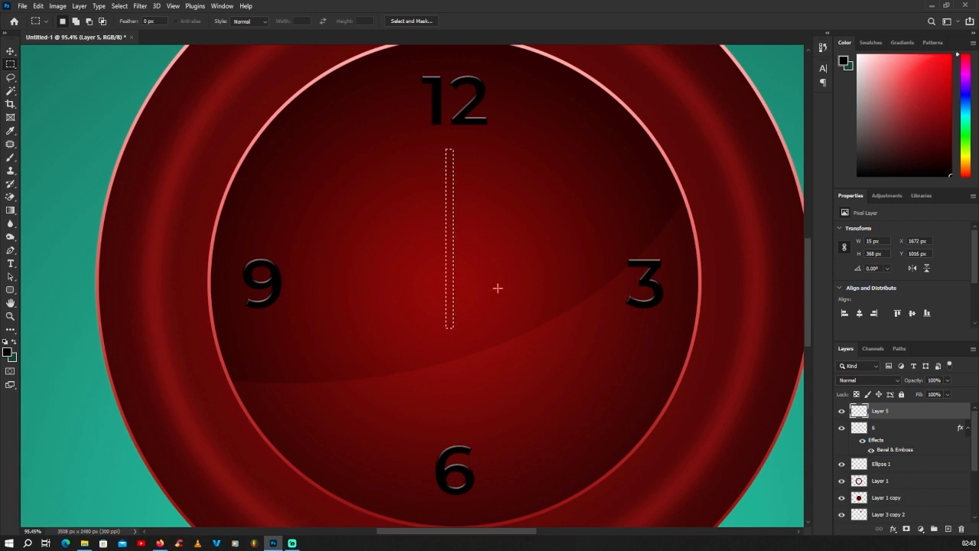
# Paint the narrow rectangular selection black with the Brush tool as a clock hand and deselect
pyautogui.click(10, 157)
pyautogui.moveTo(368, 212)
pyautogui.mouseDown()
pyautogui.moveTo(464, 170)
pyautogui.moveTo(448, 349)
pyautogui.mouseUp()
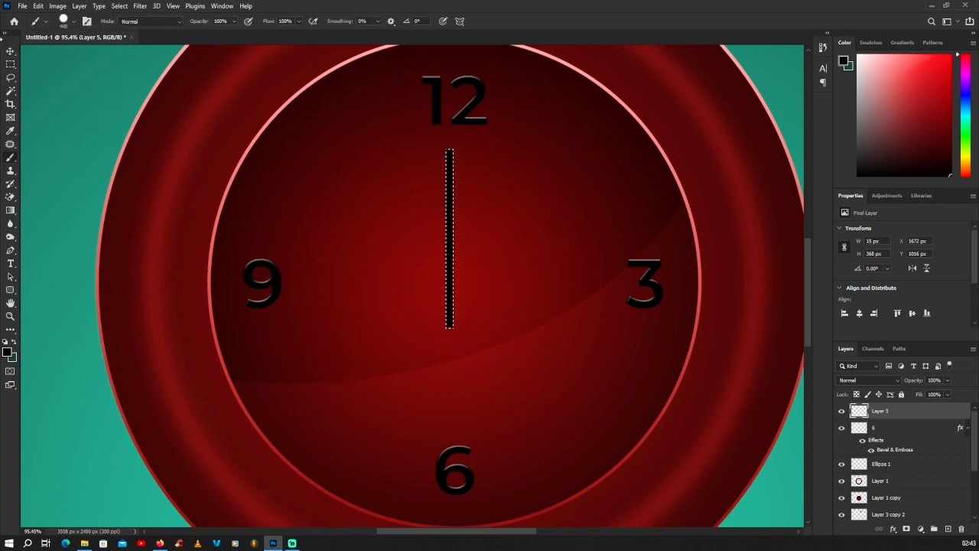
pyautogui.click(10, 64)
pyautogui.hotkey('ctrl', 'd')
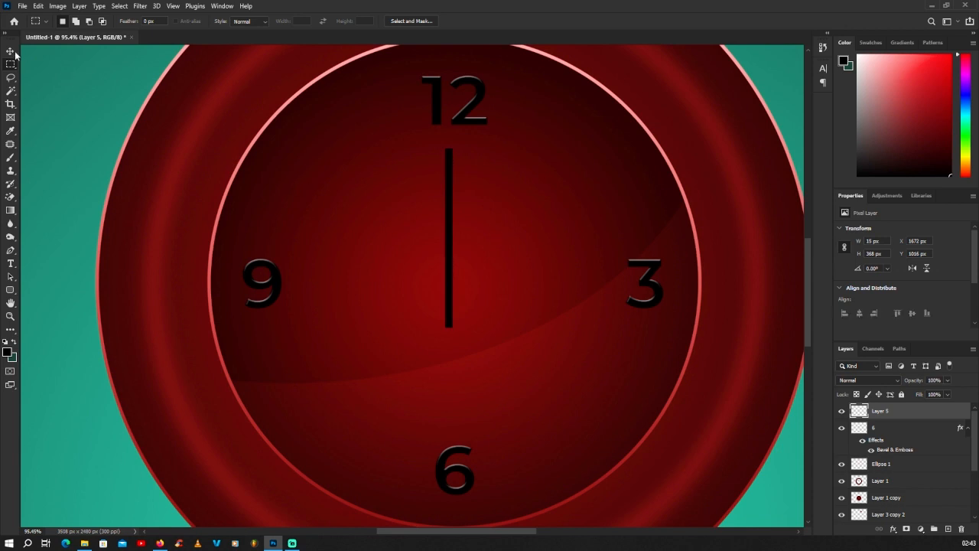
# Align the clock hand with the inner dial, Layer 1 copy, on their horizontal centers
pyautogui.click(10, 51)
pyautogui.scroll(-3, 477, 197)
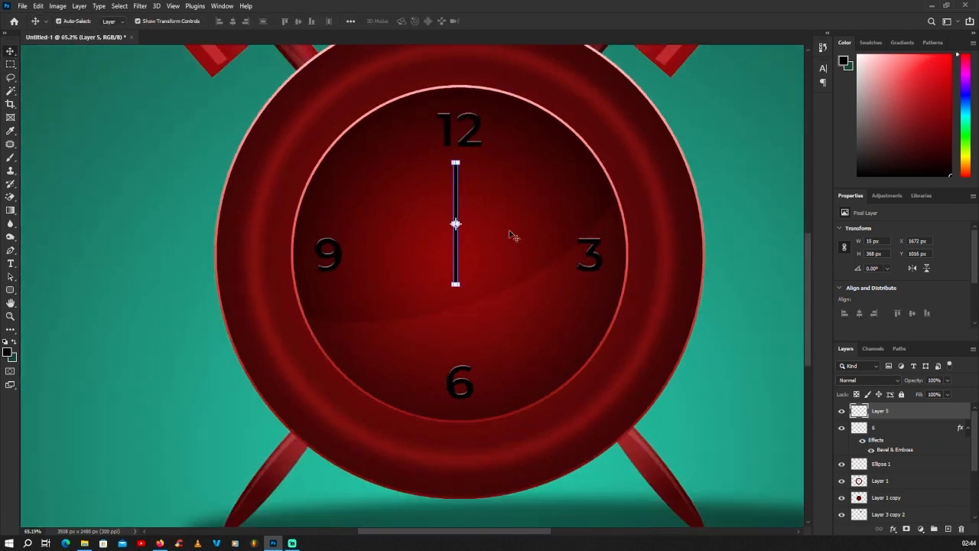
pyautogui.keyDown('shift'); pyautogui.click(509, 234); pyautogui.keyUp('shift')
pyautogui.click(233, 21)
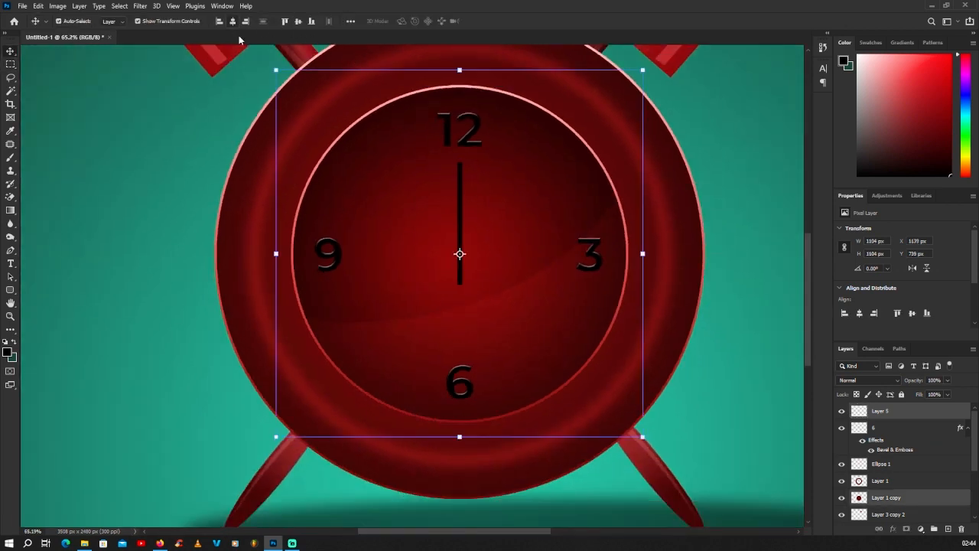
# Duplicate the vertical clock hand beside the original and rotate the copy 90 degrees
pyautogui.scroll(-3, 256, 229)
pyautogui.hotkey('ctrl', 'alt', 'a')
pyautogui.scroll(4, 459, 236)
pyautogui.scroll(1, 479, 246)
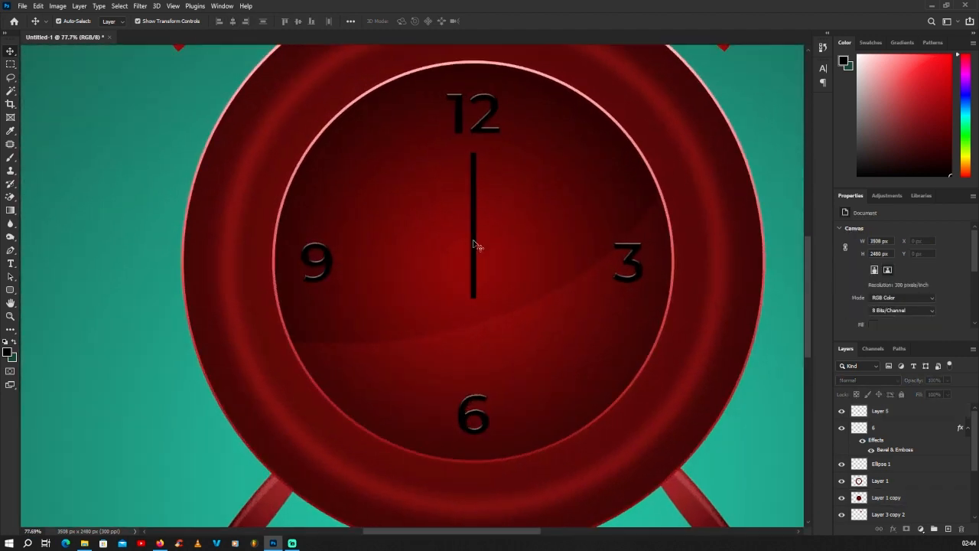
pyautogui.click(476, 246)
pyautogui.scroll(3, 476, 244)
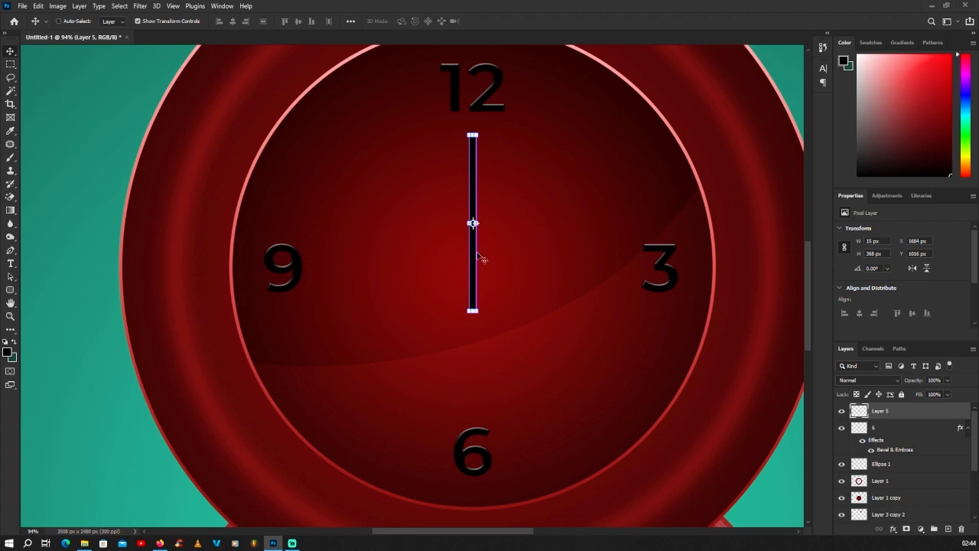
pyautogui.moveTo(478, 254); pyautogui.dragTo(557, 228)
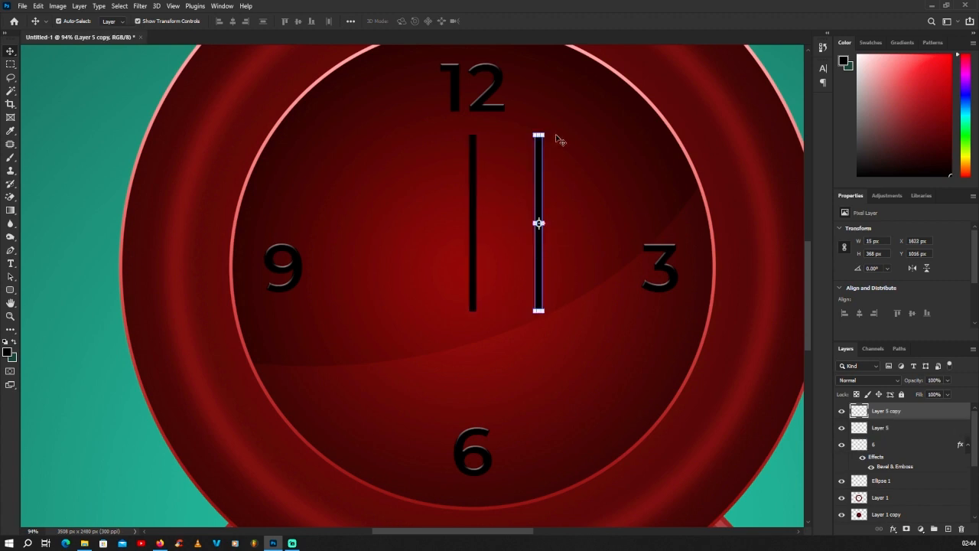
pyautogui.moveTo(549, 124); pyautogui.dragTo(671, 219)
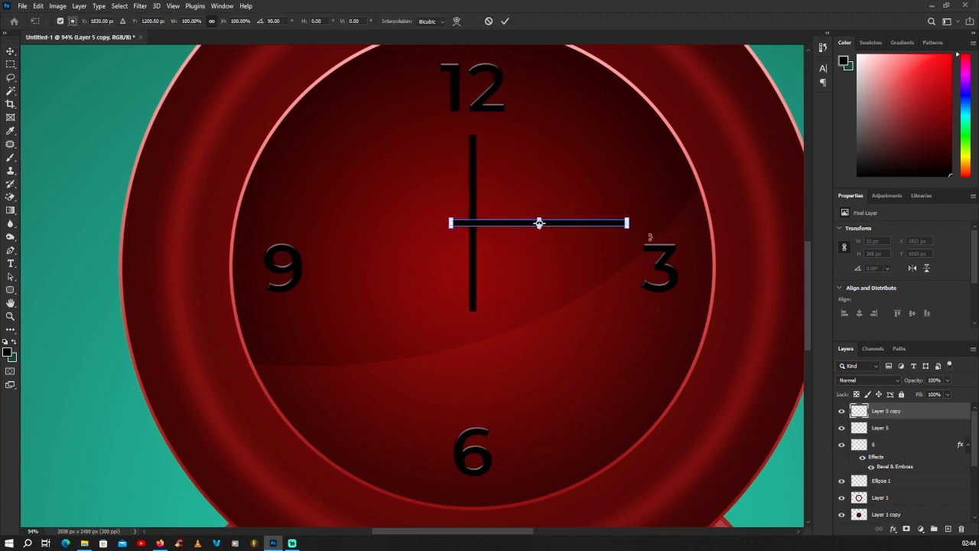
pyautogui.press('Return')
# Align the horizontal hand with the inner dial, Layer 1 copy, on their vertical centers
pyautogui.keyDown('shift'); pyautogui.click(536, 273); pyautogui.keyUp('shift')
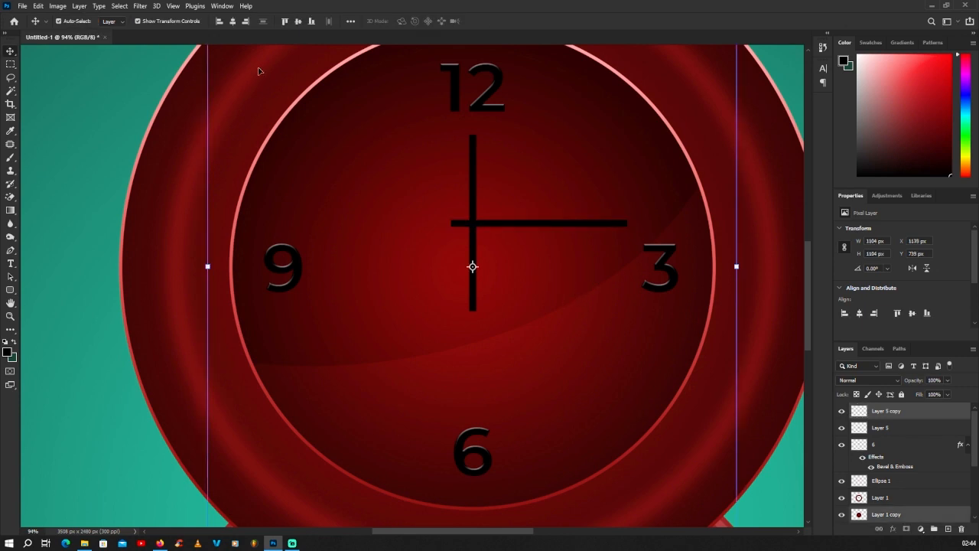
pyautogui.click(298, 21)
pyautogui.scroll(-5, 475, 267)
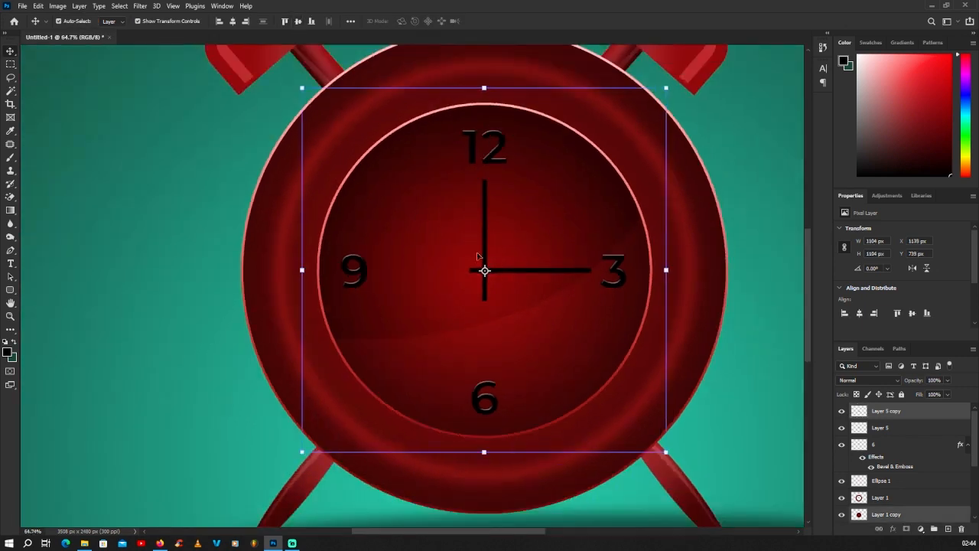
pyautogui.click(197, 219)
# Shift the horizontal hand slightly toward the 9 and shorten it to about 261 px
pyautogui.scroll(3, 477, 274)
pyautogui.scroll(2, 478, 273)
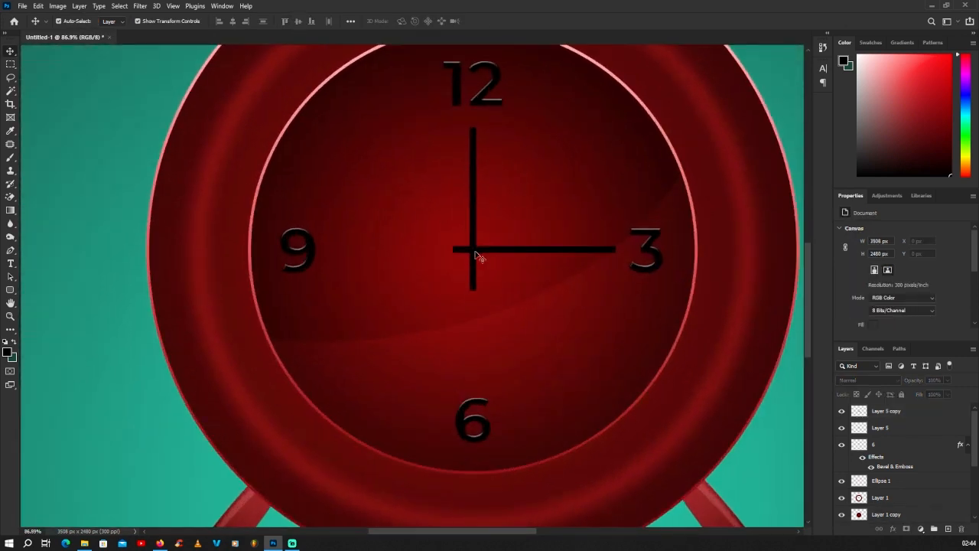
pyautogui.click(472, 236)
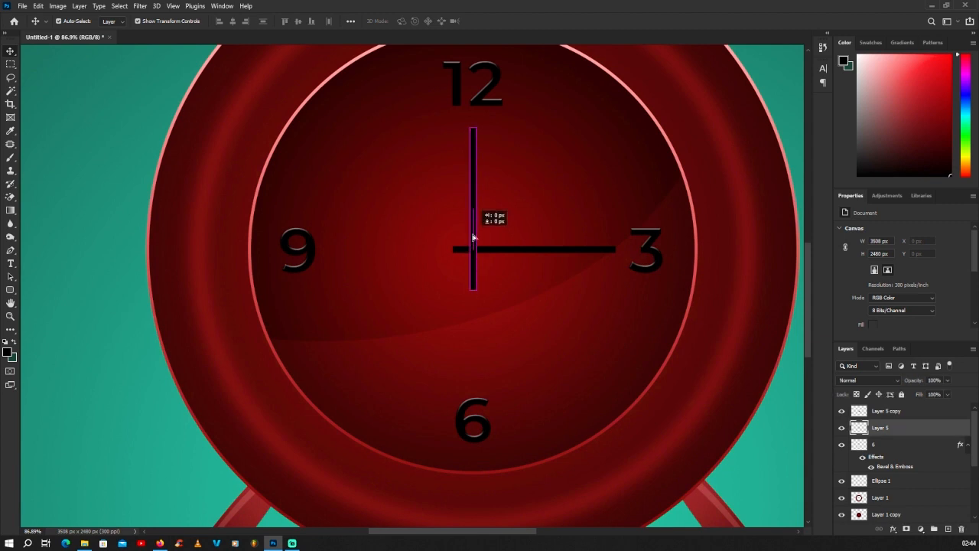
pyautogui.scroll(1, 531, 253)
pyautogui.moveTo(534, 253); pyautogui.dragTo(484, 255)
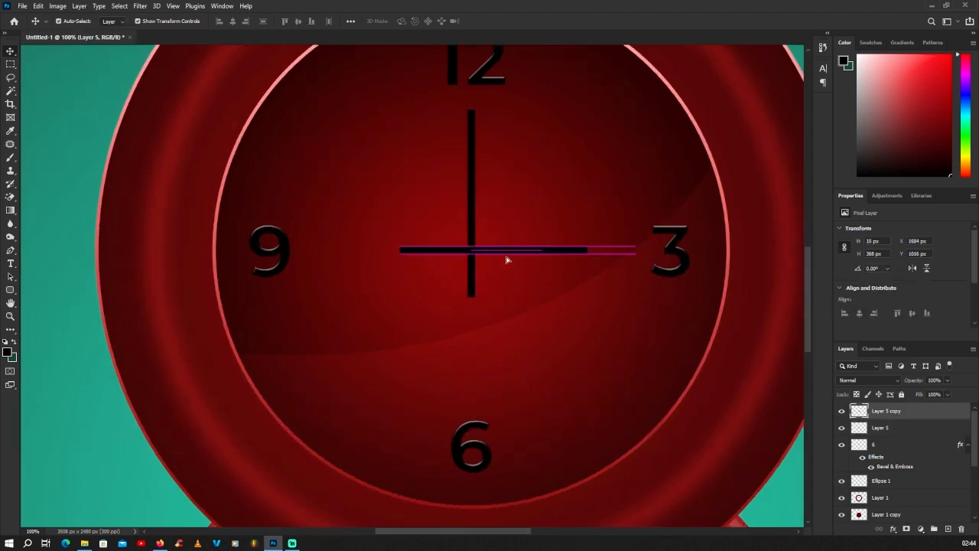
pyautogui.scroll(1, 591, 254)
pyautogui.moveTo(587, 249); pyautogui.dragTo(536, 247)
pyautogui.press('Return')
pyautogui.scroll(-5, 514, 268)
pyautogui.click(259, 249)
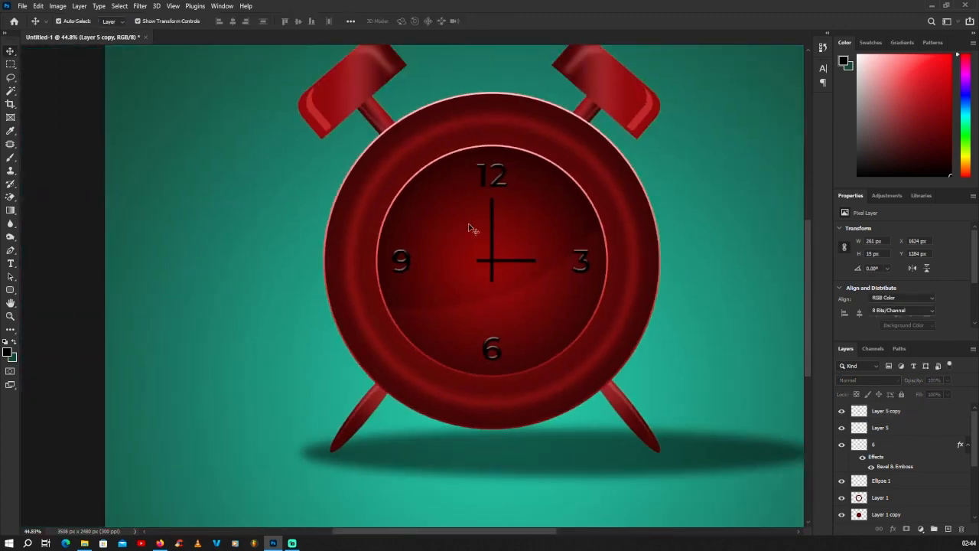
# Duplicate the vertical hand on a new layer and rotate the copy to about -59 degrees
pyautogui.scroll(-1, 489, 241)
pyautogui.scroll(3, 496, 246)
pyautogui.click(444, 257)
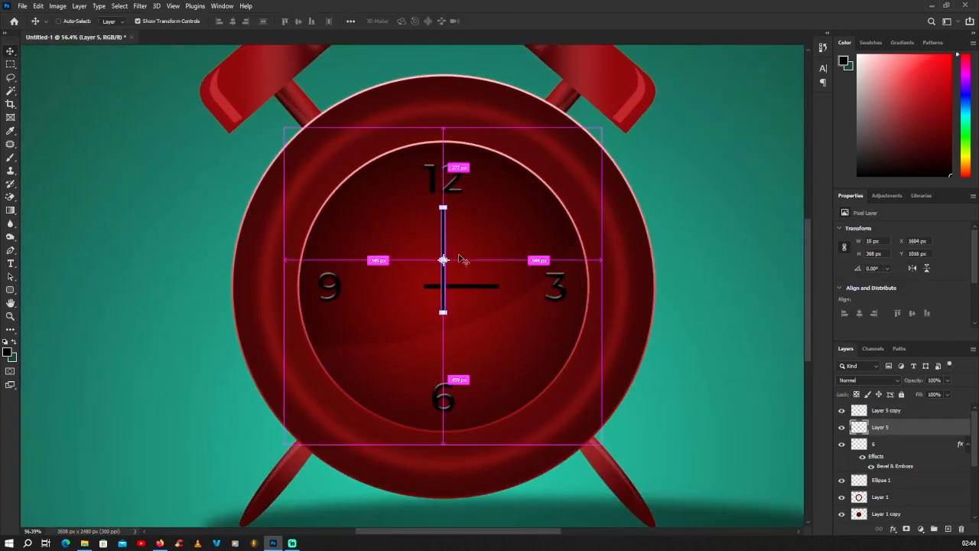
pyautogui.hotkey('ctrl', 'j')
pyautogui.scroll(5, 462, 260)
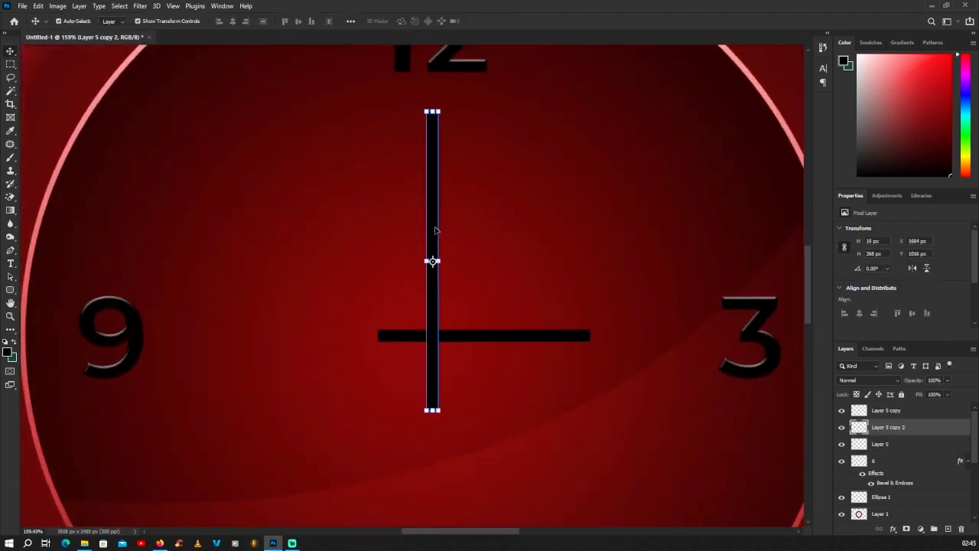
pyautogui.moveTo(446, 107); pyautogui.dragTo(289, 155)
# Narrow the rotated hand to about 31% of its width, keeping its length, and apply the transform
pyautogui.scroll(2, 430, 262)
pyautogui.scroll(4, 459, 268)
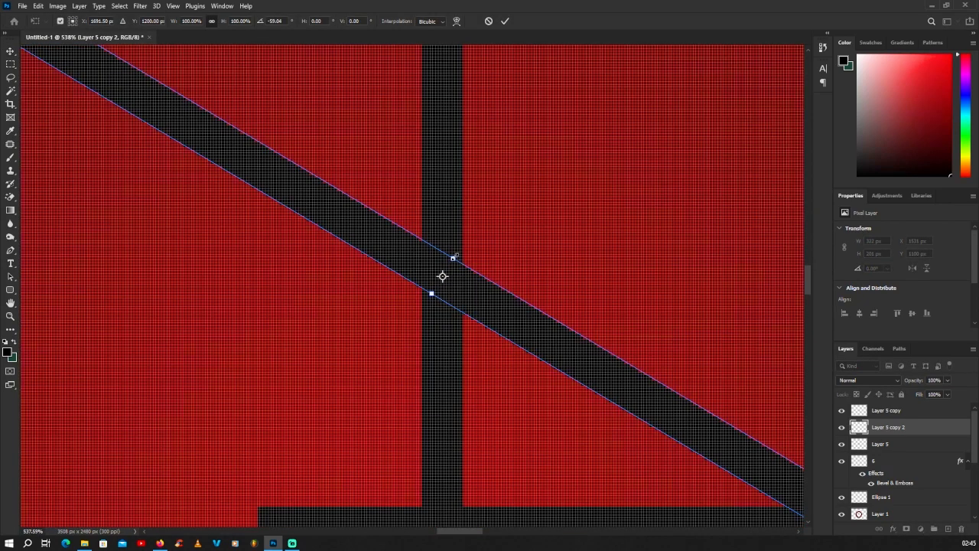
pyautogui.moveTo(452, 261); pyautogui.dragTo(436, 285)
pyautogui.scroll(-4, 439, 286)
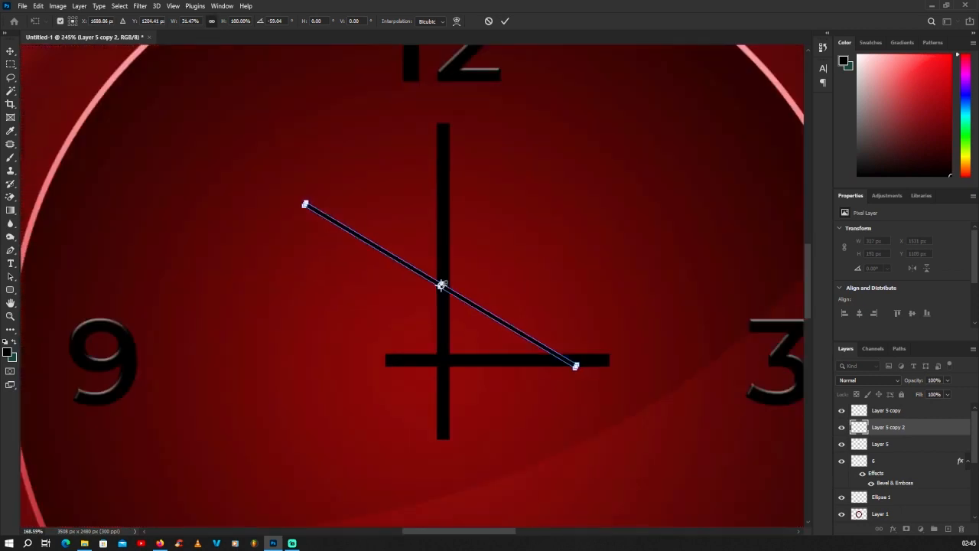
pyautogui.press('Return')
# Invert the thin diagonal hand's color to white
pyautogui.hscroll(1, 485, 289)
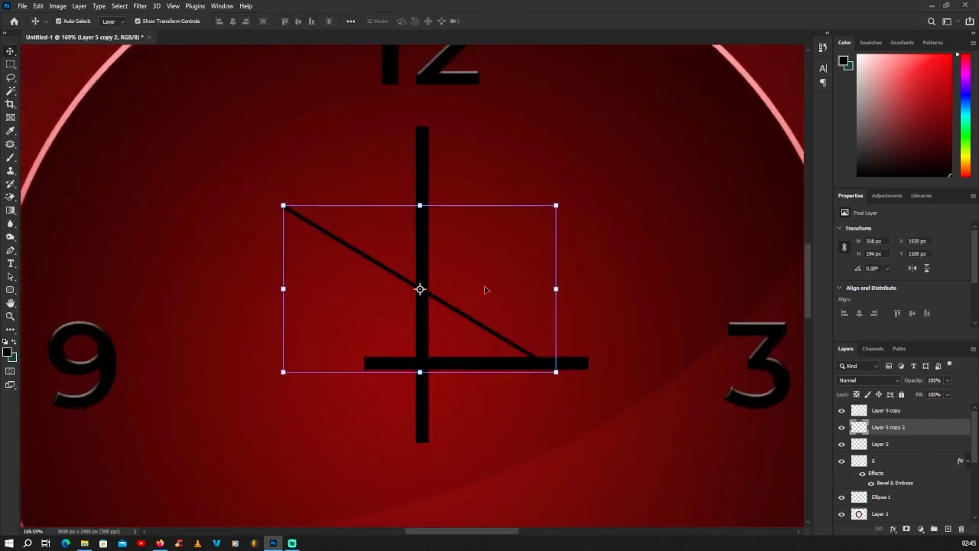
pyautogui.hotkey('ctrl', 'i')
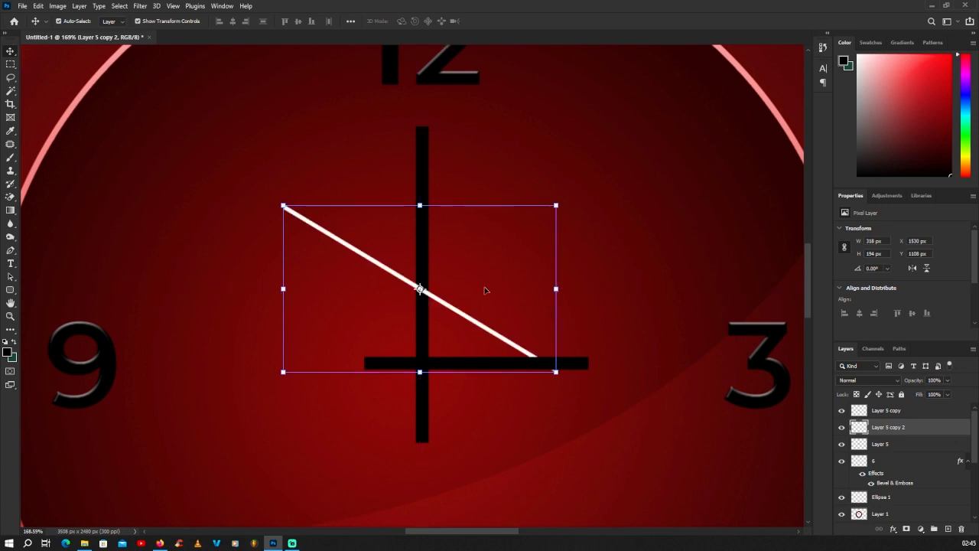
pyautogui.scroll(-1, 489, 280)
pyautogui.scroll(1, 489, 280)
# Move the white hand so it crosses the dial center and bring its layer above the other hands
pyautogui.moveTo(489, 280); pyautogui.dragTo(363, 308)
pyautogui.moveTo(902, 429); pyautogui.dragTo(900, 406)
pyautogui.scroll(1, 404, 323)
pyautogui.moveTo(398, 325); pyautogui.dragTo(427, 344)
pyautogui.scroll(-5, 426, 344)
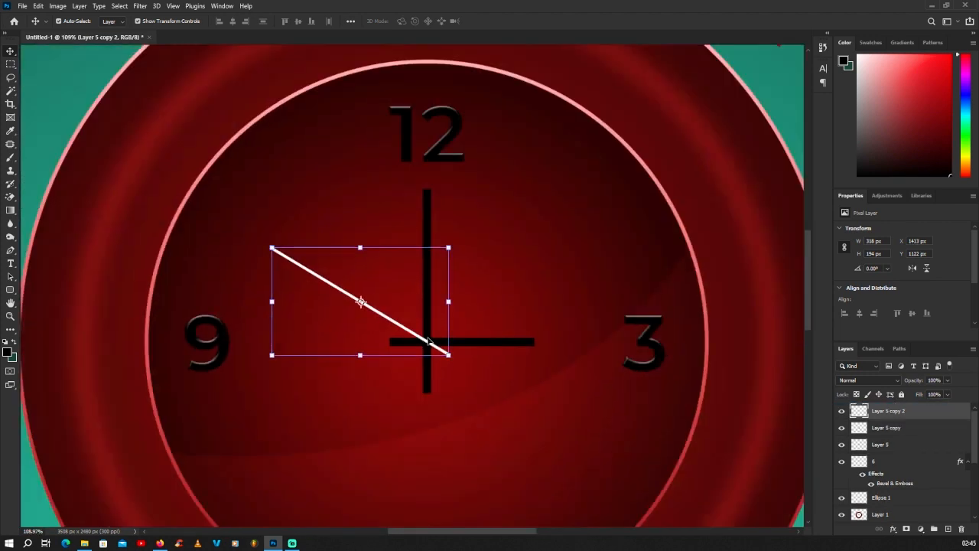
pyautogui.scroll(-3, 427, 342)
pyautogui.click(461, 280)
# Shorten the vertical black hand from its upper end to a height of about 319 px
pyautogui.scroll(4, 437, 324)
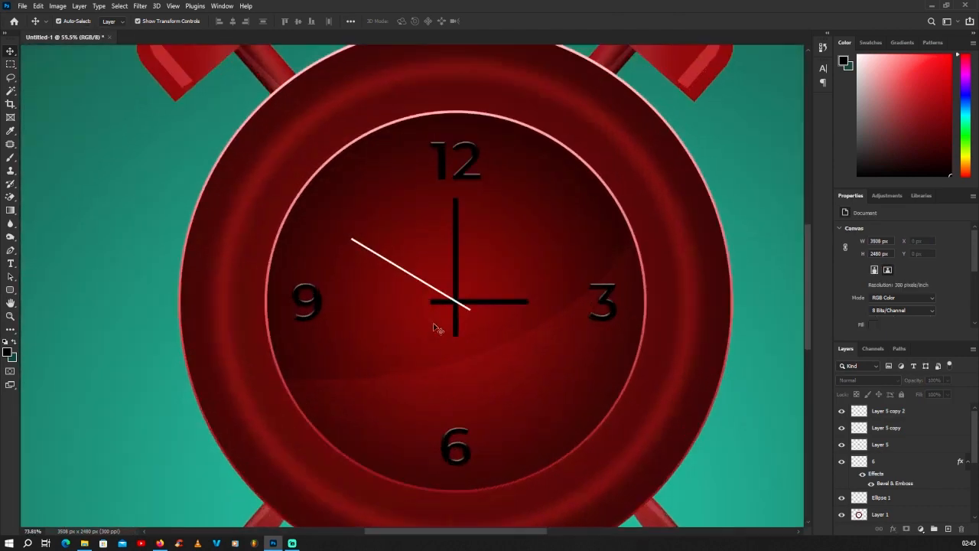
pyautogui.click(451, 243)
pyautogui.scroll(1, 451, 174)
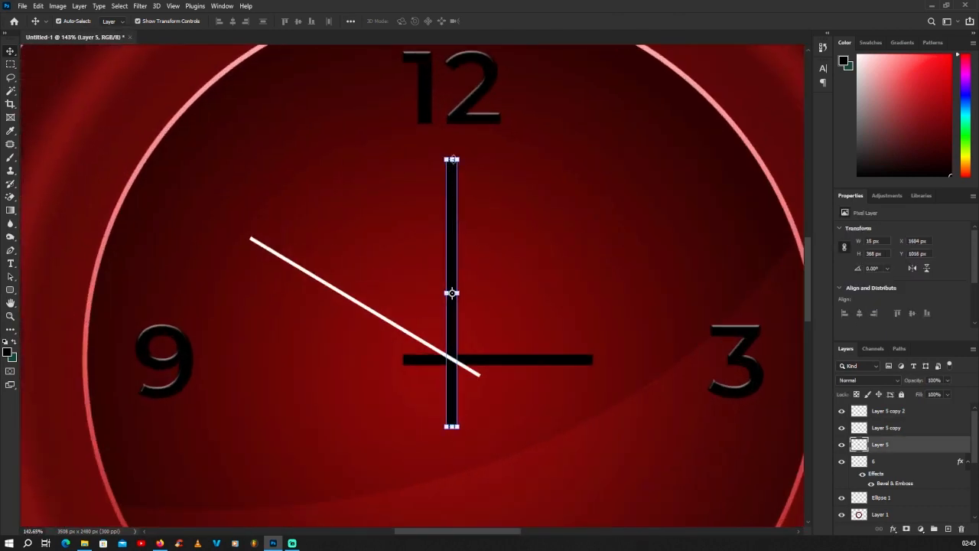
pyautogui.moveTo(452, 157); pyautogui.dragTo(453, 197)
pyautogui.press('Return')
pyautogui.scroll(-4, 452, 197)
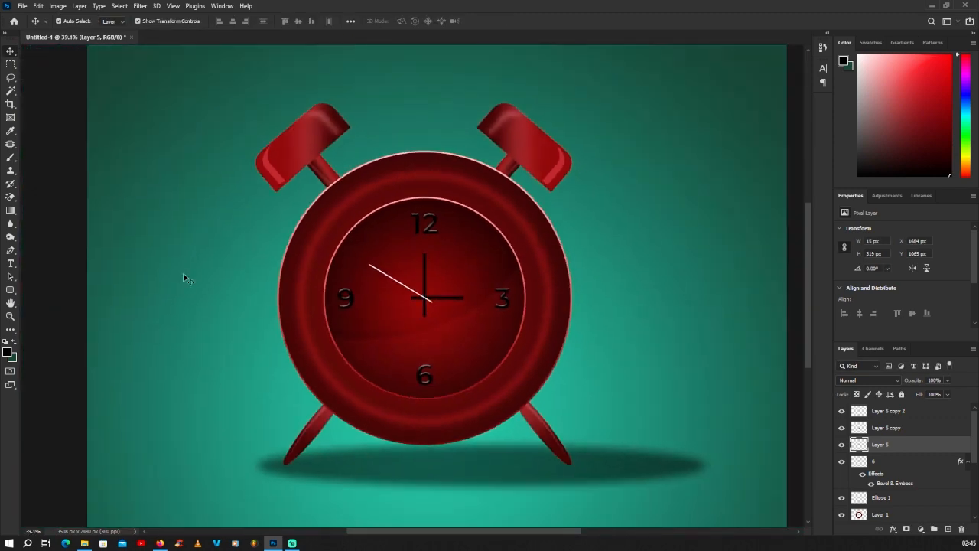
# Duplicate the inner dial, Layer 1 copy, and move the duplicate above all clock hand layers
pyautogui.scroll(3, 186, 277)
pyautogui.scroll(1, 493, 287)
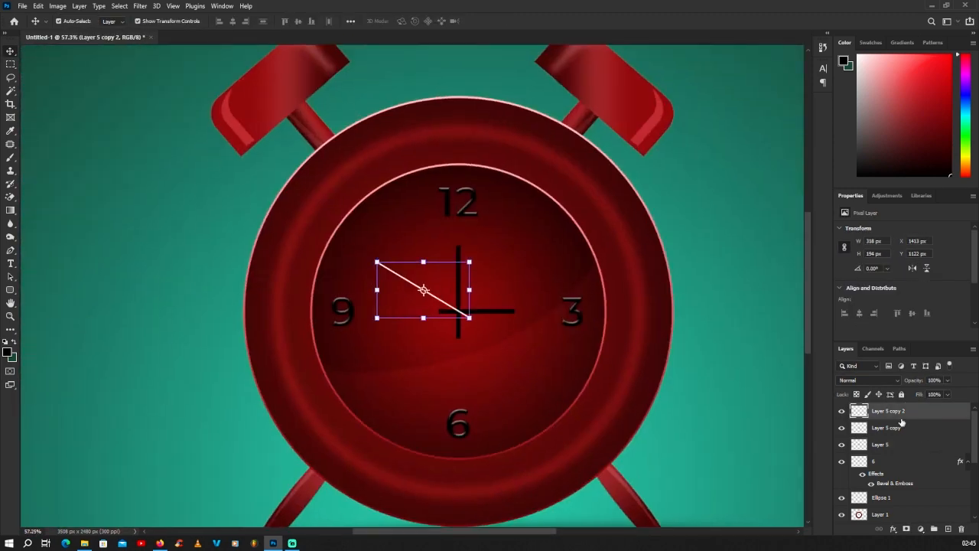
pyautogui.scroll(-3, 536, 280)
pyautogui.click(534, 280)
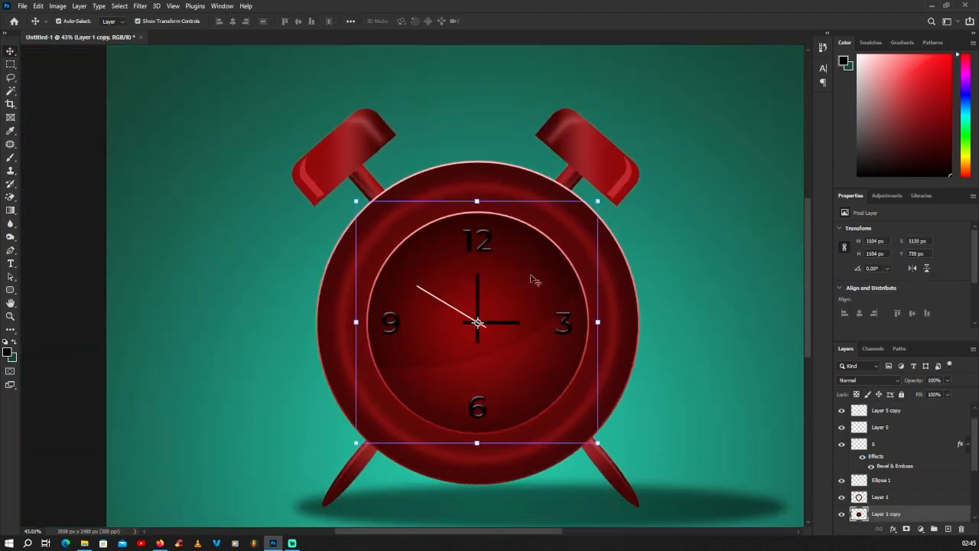
pyautogui.scroll(-3, 889, 487)
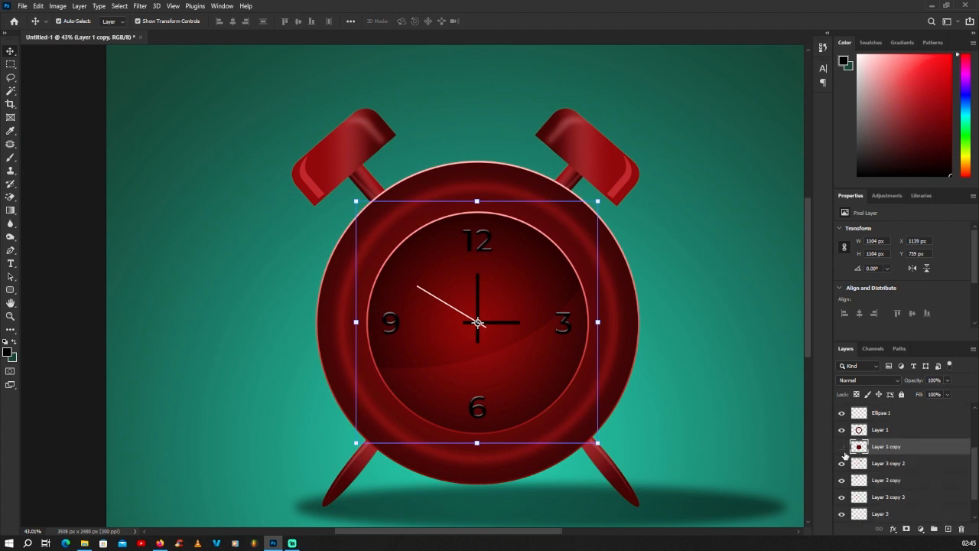
pyautogui.click(842, 446)
pyautogui.click(842, 446)
pyautogui.hotkey('ctrl', 'j')
pyautogui.moveTo(888, 455); pyautogui.dragTo(895, 416)
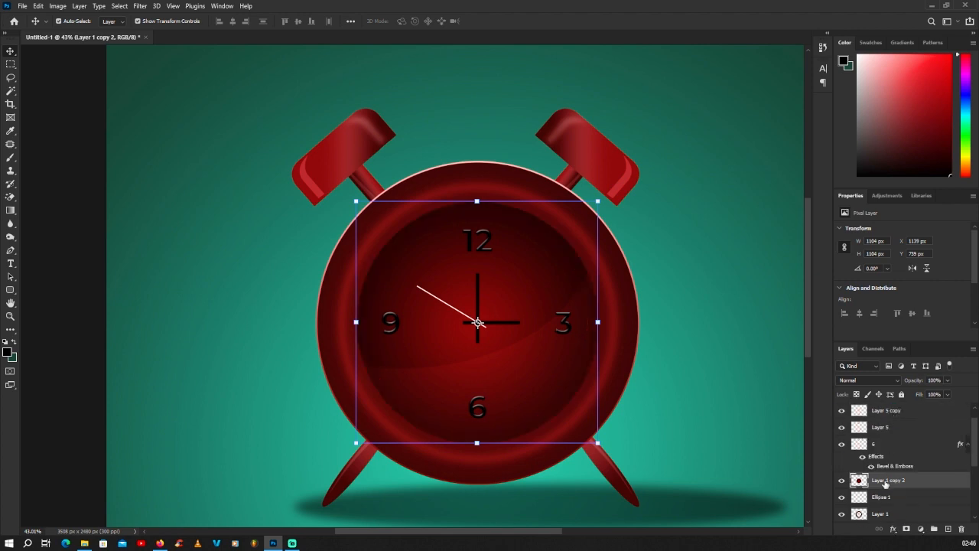
pyautogui.moveTo(886, 482); pyautogui.dragTo(891, 413)
# Scale the duplicated dial around its center to about 2.8% as a small cap over the hands' crossing
pyautogui.scroll(2, 567, 285)
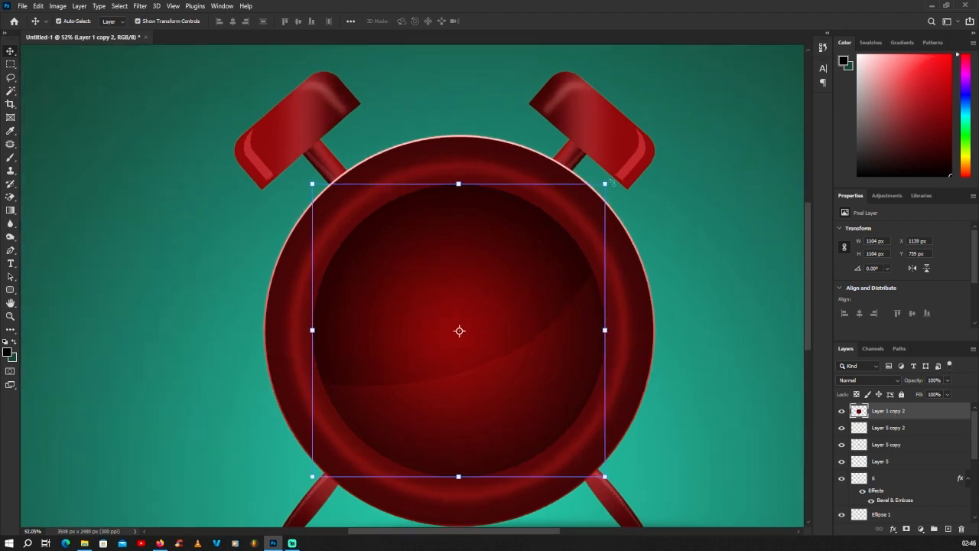
pyautogui.moveTo(604, 183); pyautogui.dragTo(459, 331)
pyautogui.scroll(2, 459, 331)
pyautogui.scroll(4, 459, 331)
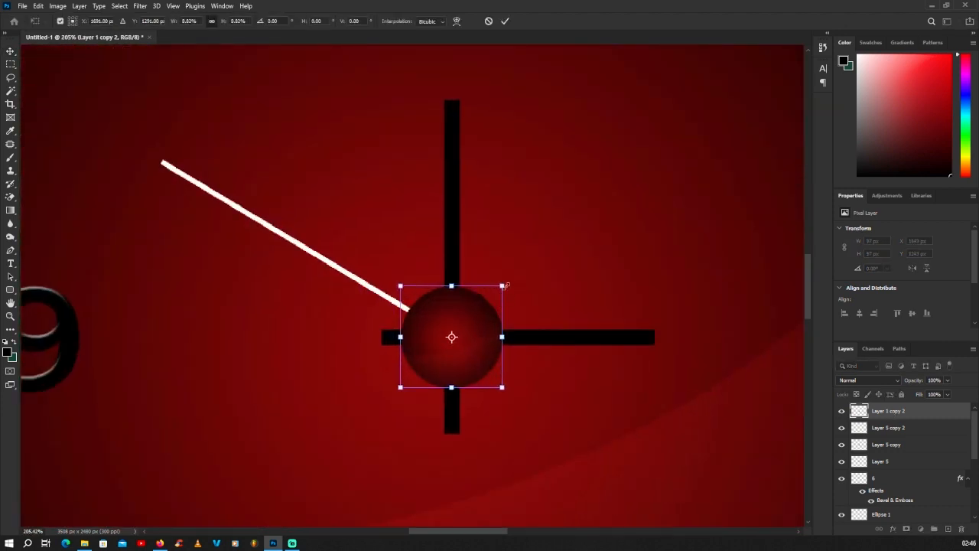
pyautogui.moveTo(506, 285); pyautogui.dragTo(479, 331)
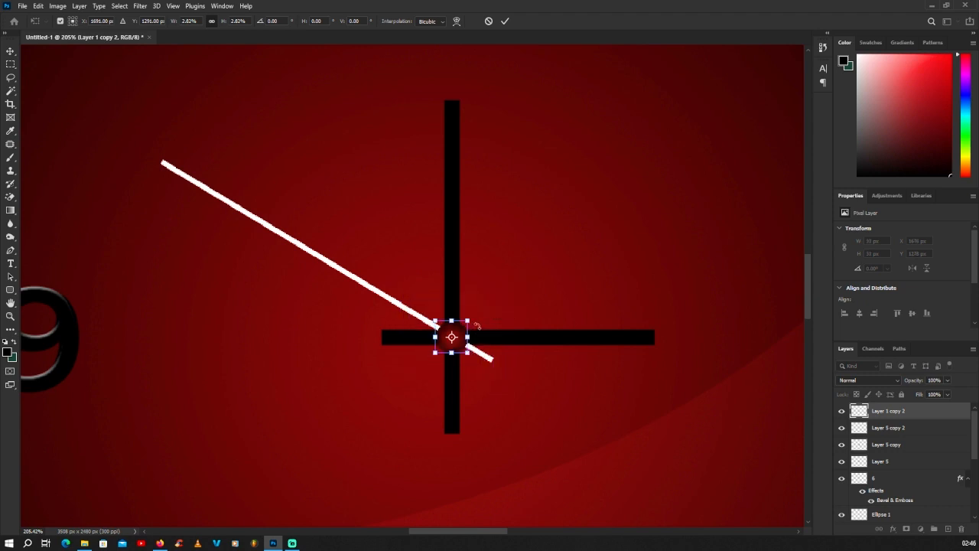
pyautogui.press('Return')
pyautogui.scroll(-6, 476, 326)
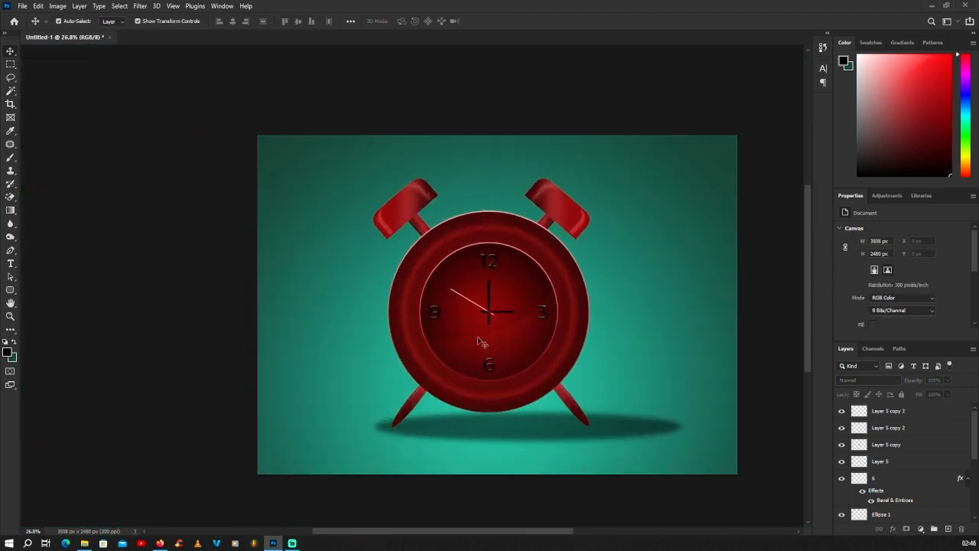
# Create a new layer above the small center cap, Layer 1 copy 2
pyautogui.scroll(1, 536, 341)
pyautogui.scroll(-1, 520, 291)
pyautogui.scroll(2, 590, 287)
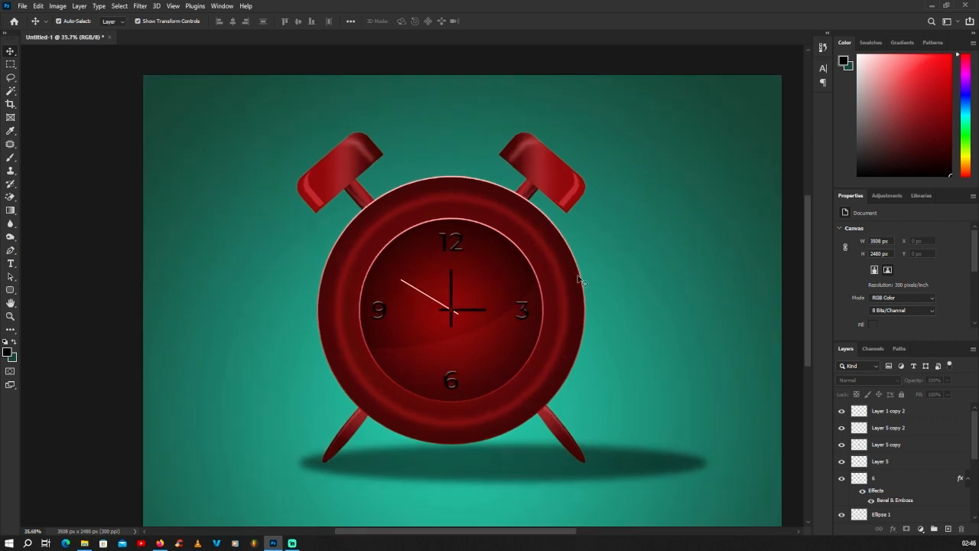
pyautogui.scroll(1, 570, 286)
pyautogui.click(564, 282)
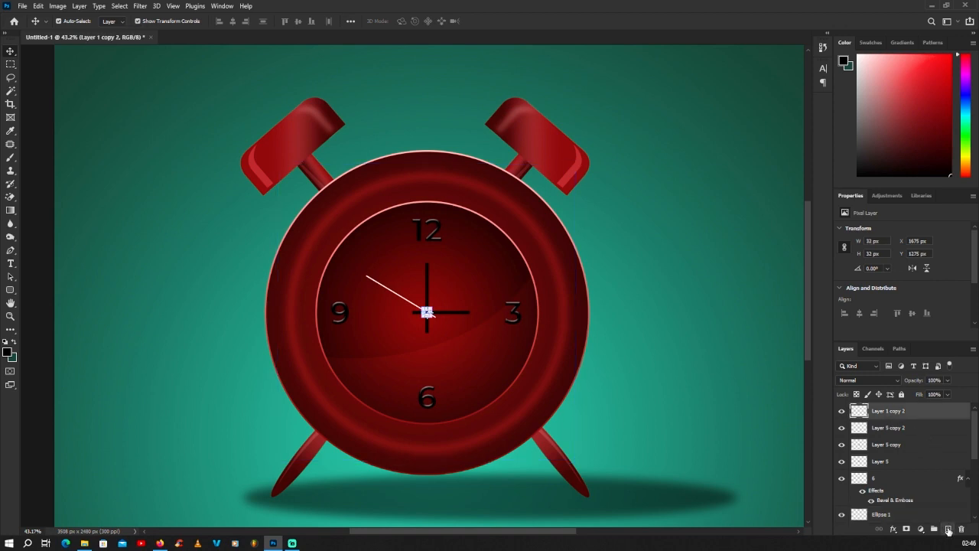
pyautogui.click(948, 528)
# Draw an elliptical selection about 275 by 90 px on the clock rim's upper right and set the foreground color to white
pyautogui.click(10, 250)
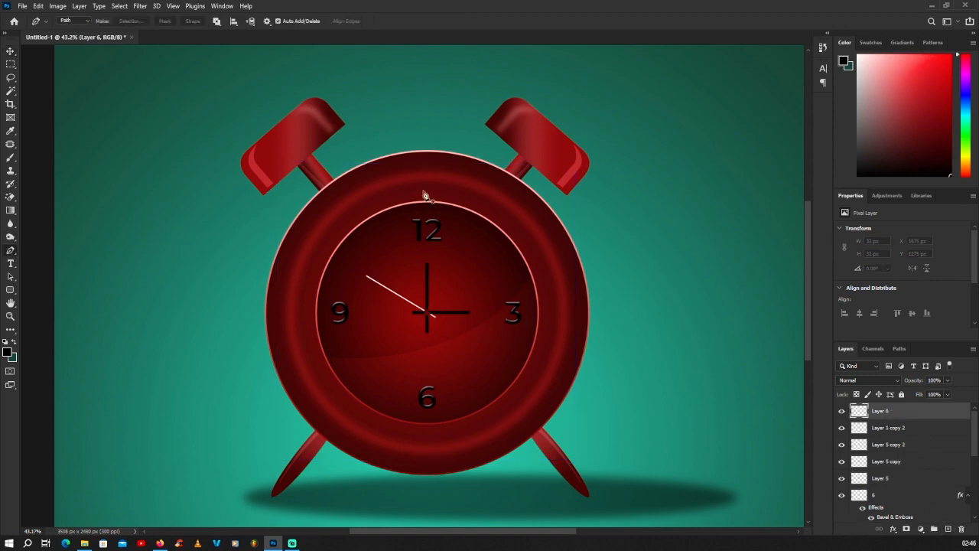
pyautogui.scroll(2, 459, 195)
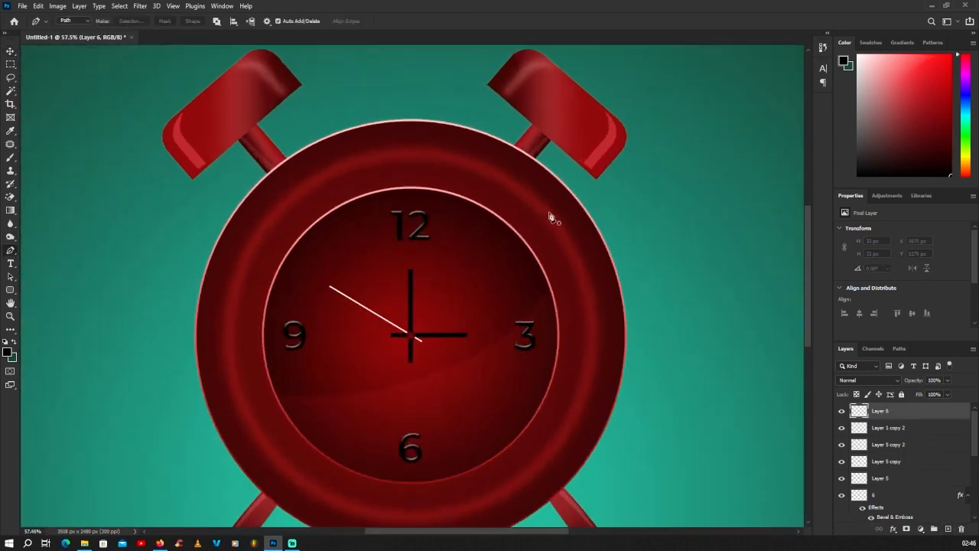
pyautogui.click(11, 65)
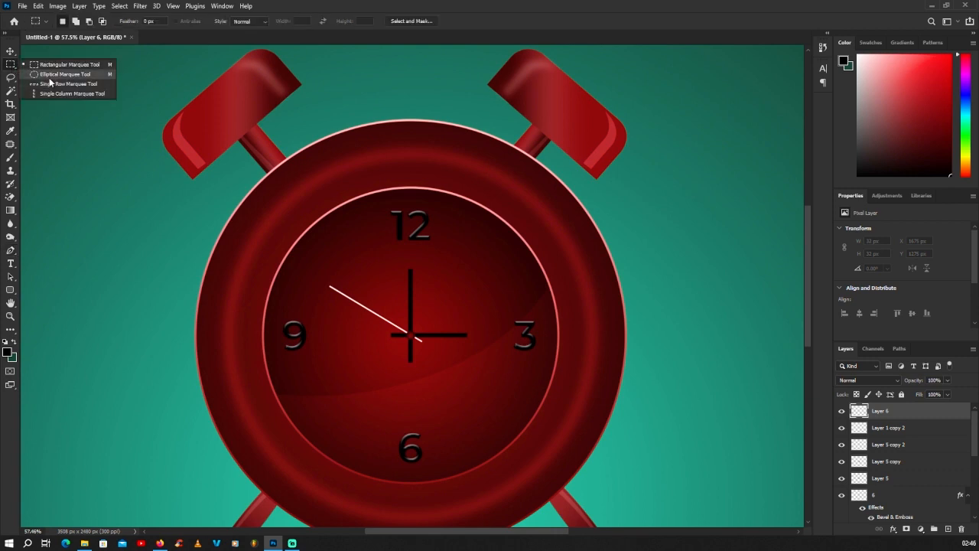
pyautogui.click(48, 74)
pyautogui.scroll(-1, 485, 164)
pyautogui.scroll(2, 500, 191)
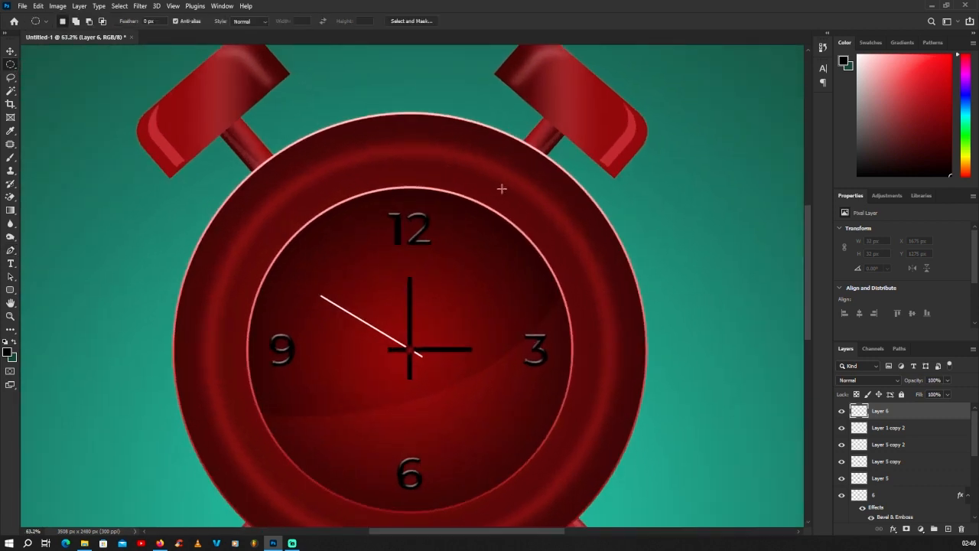
pyautogui.moveTo(470, 167); pyautogui.dragTo(509, 91)
pyautogui.click(7, 352)
pyautogui.click(782, 140)
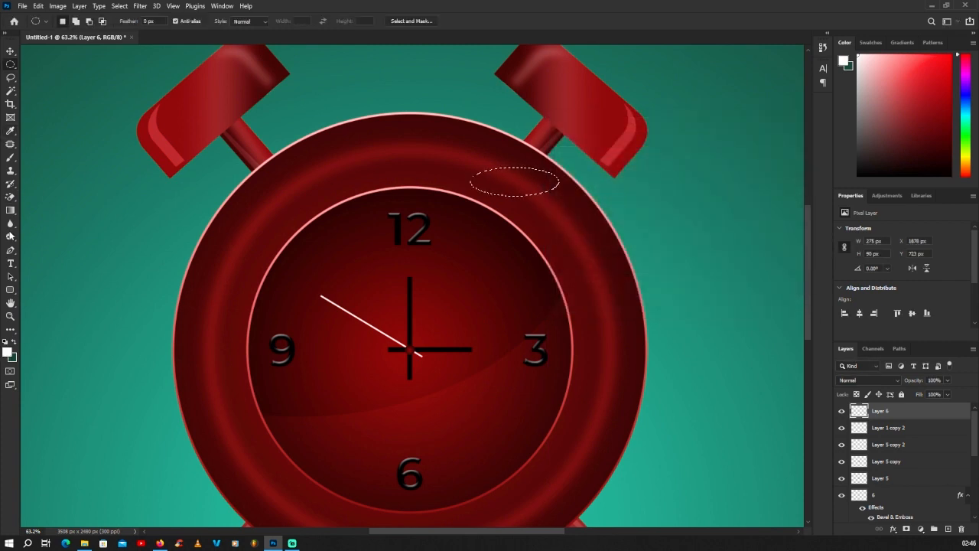
# Paint the elliptical selection on the clock rim solid white with the Brush and deselect it
pyautogui.click(10, 157)
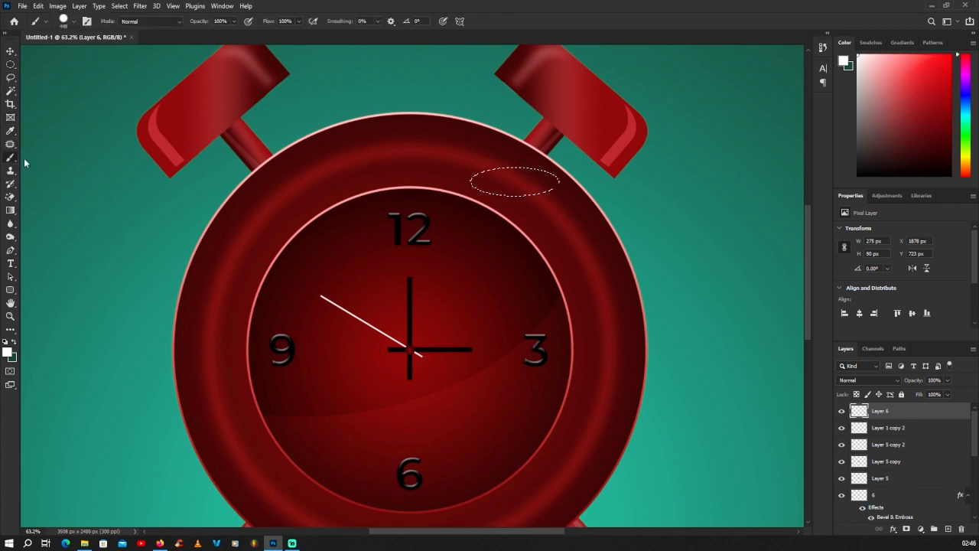
pyautogui.moveTo(470, 191); pyautogui.dragTo(513, 191)
pyautogui.press('m')
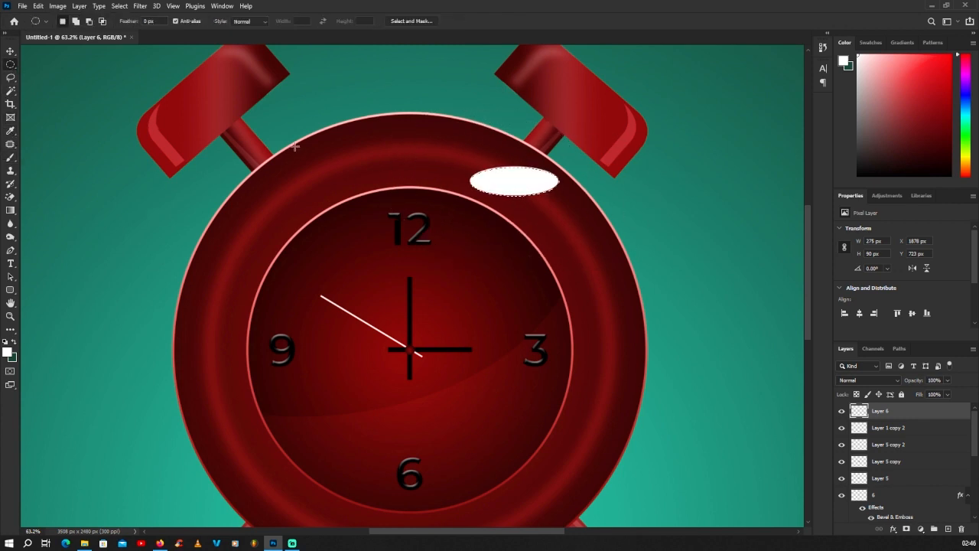
pyautogui.hotkey('ctrl', 'd')
# Rotate the white ellipse to follow the slope of the rim's upper-right curve and reposition it on the rim
pyautogui.press('v')
pyautogui.scroll(2, 460, 191)
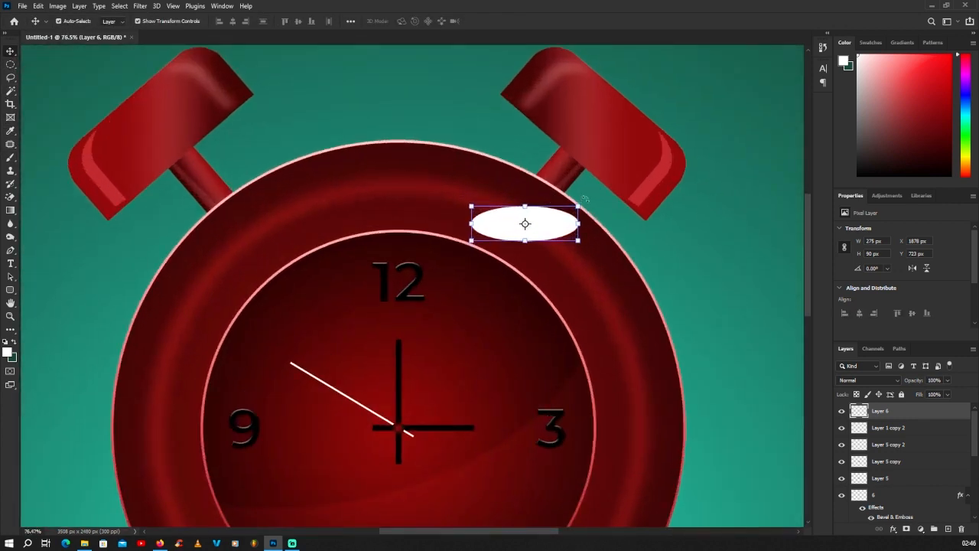
pyautogui.moveTo(593, 205); pyautogui.dragTo(633, 238)
pyautogui.moveTo(541, 234); pyautogui.dragTo(557, 242)
pyautogui.press('Return')
# Scale the tilted white ellipse around its center to about 64%
pyautogui.hotkey('ctrl', 't')
pyautogui.scroll(-1, 470, 221)
pyautogui.scroll(1, 566, 200)
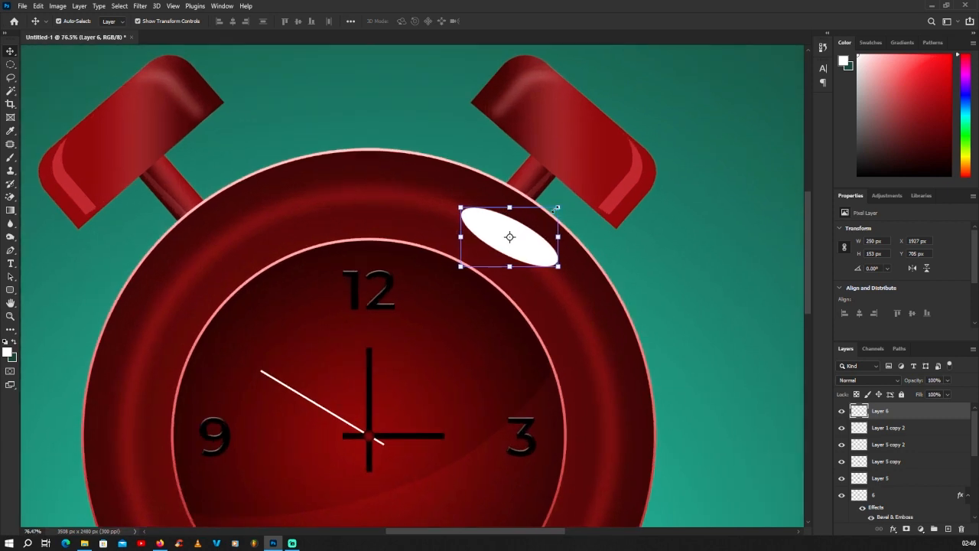
pyautogui.moveTo(557, 206); pyautogui.dragTo(537, 215)
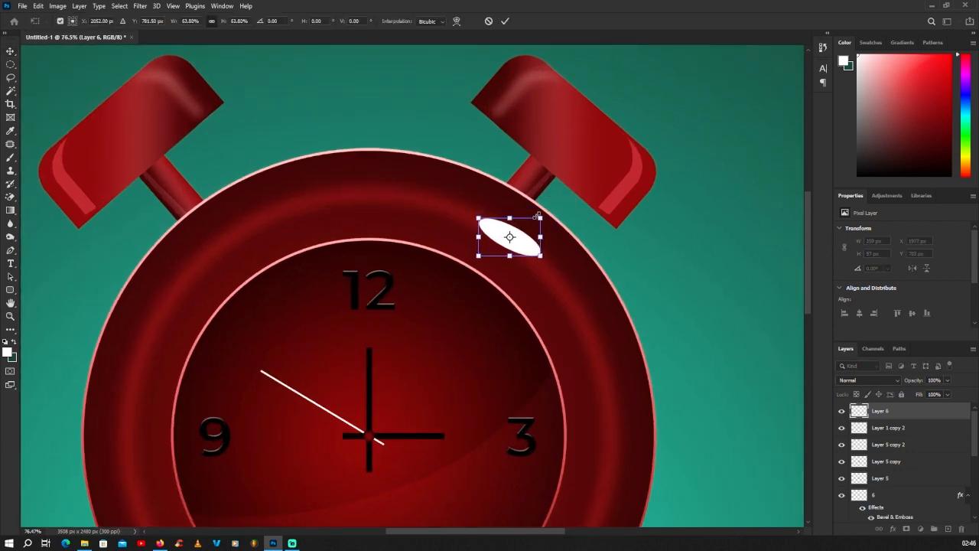
pyautogui.press('Return')
# Soften the white ellipse with a Gaussian Blur of 21 pixels radius
pyautogui.scroll(-4, 491, 229)
pyautogui.scroll(1, 323, 101)
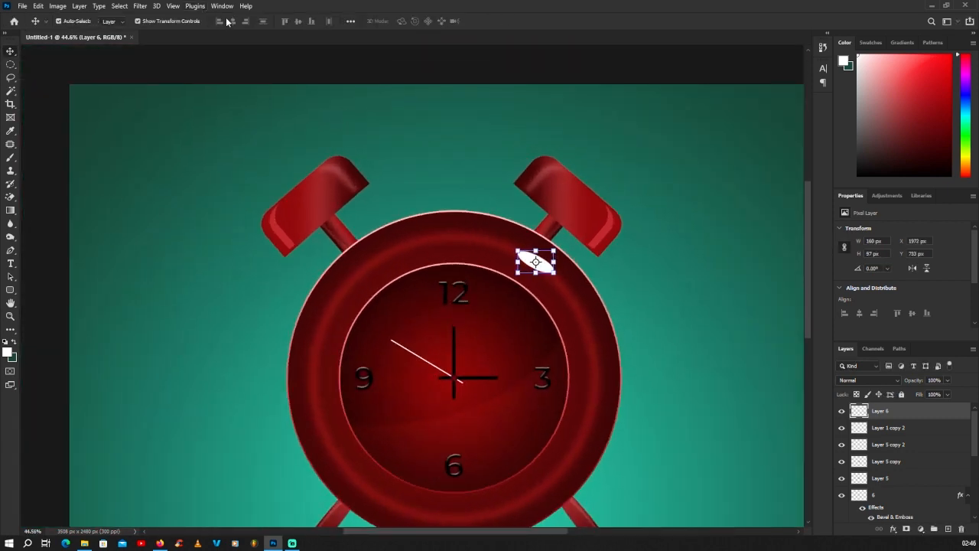
pyautogui.click(140, 6)
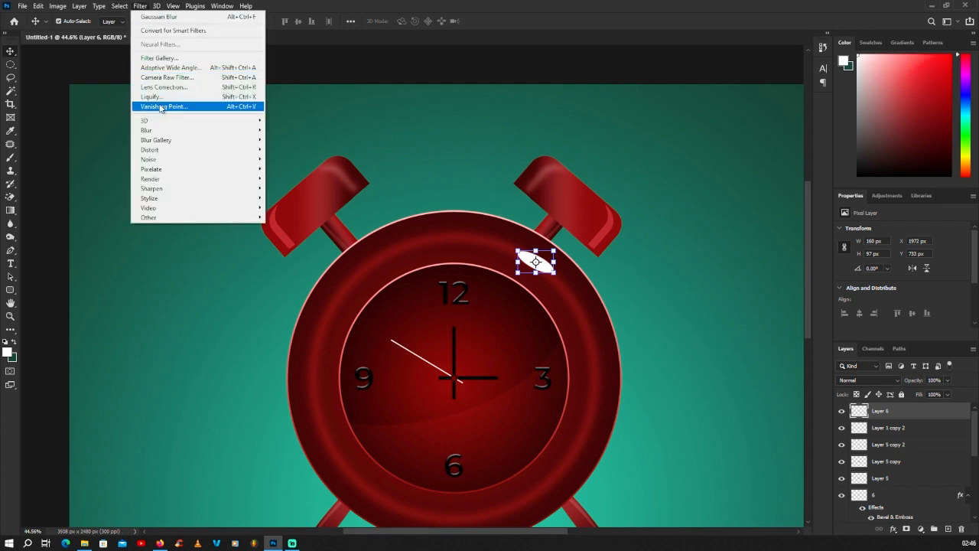
pyautogui.moveTo(161, 131)
pyautogui.click(278, 169)
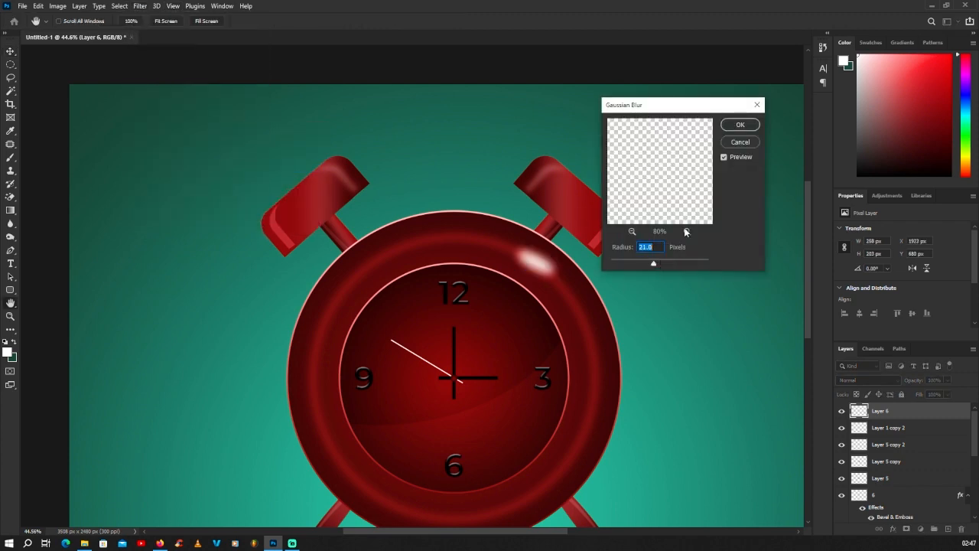
pyautogui.click(741, 124)
# Lower the rim highlight's opacity to 52% and enlarge it around its center to about 149%
pyautogui.click(950, 380)
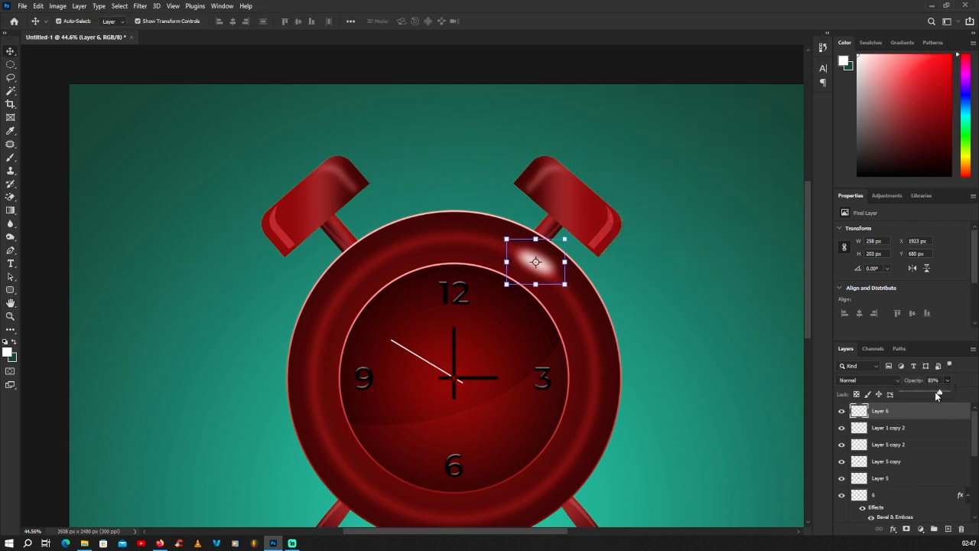
pyautogui.moveTo(937, 395); pyautogui.dragTo(927, 395)
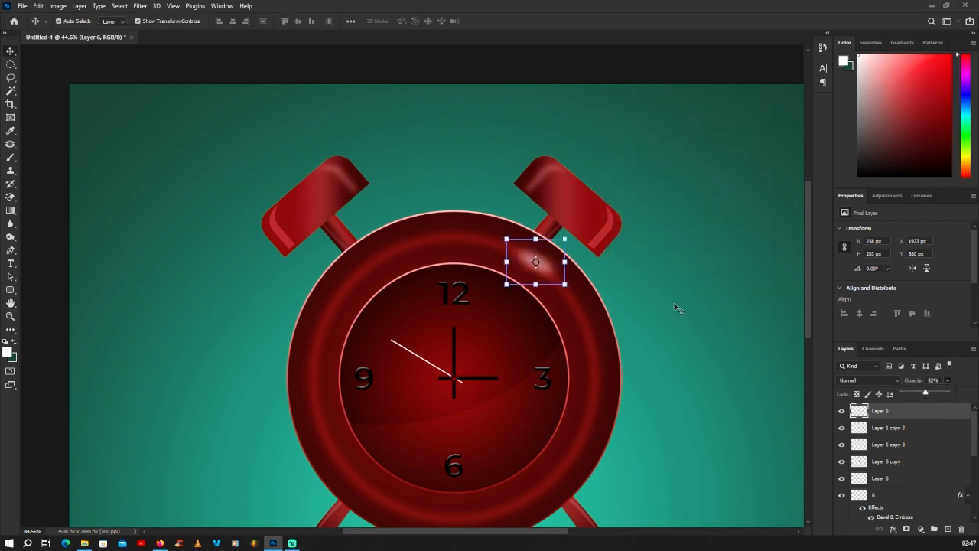
pyautogui.scroll(3, 520, 264)
pyautogui.moveTo(587, 227); pyautogui.dragTo(610, 213)
pyautogui.scroll(-4, 610, 213)
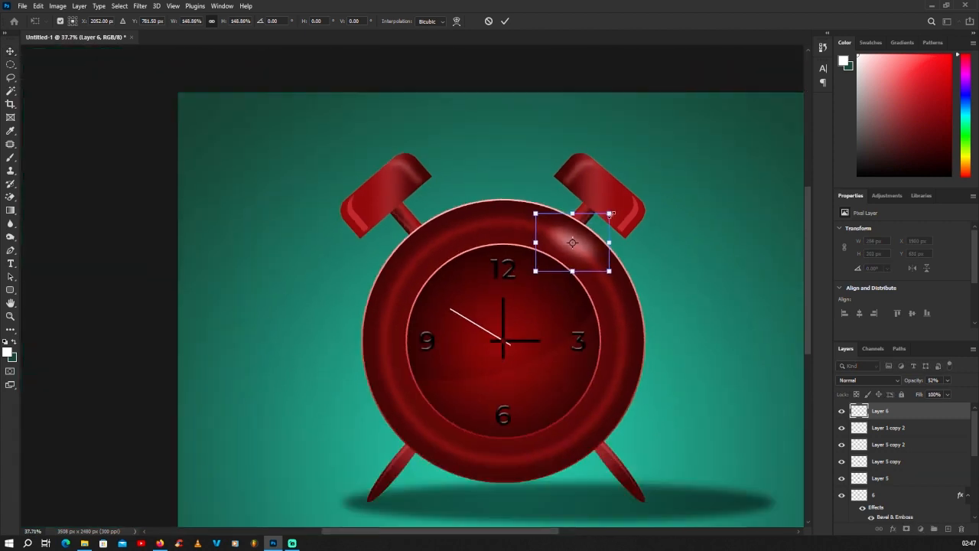
pyautogui.press('Return')
pyautogui.scroll(-3, 268, 280)
pyautogui.click(269, 280)
pyautogui.scroll(2, 494, 282)
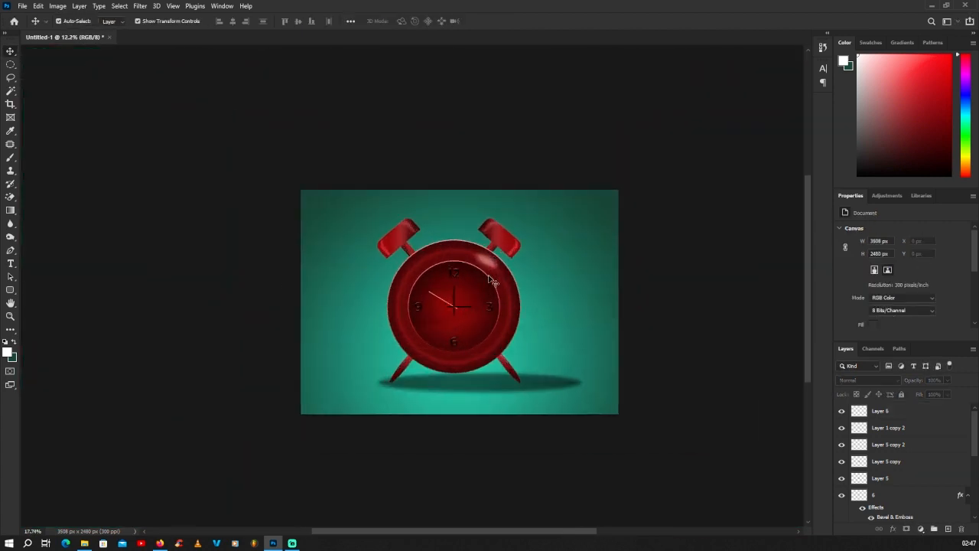
pyautogui.scroll(-1, 452, 328)
pyautogui.scroll(3, 447, 325)
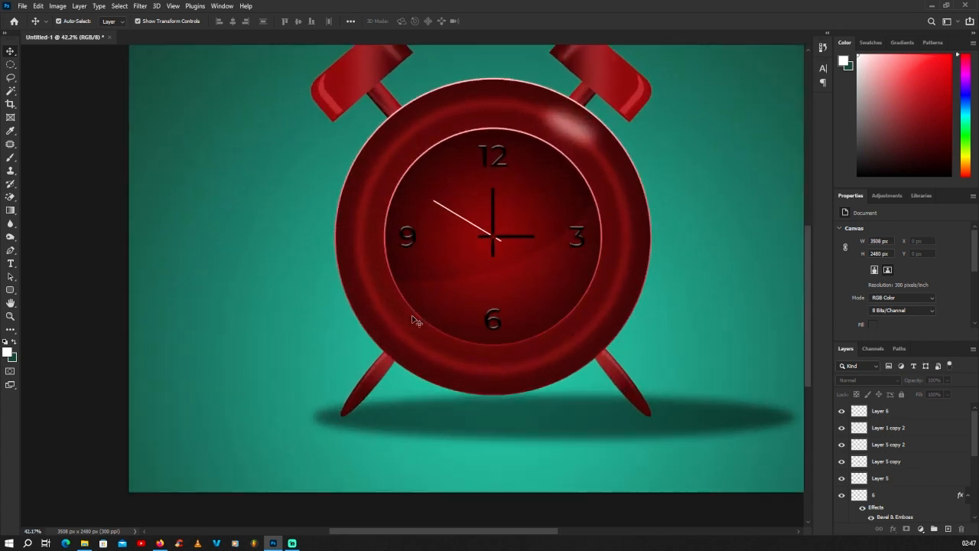
pyautogui.scroll(-2, 379, 335)
pyautogui.scroll(3, 442, 286)
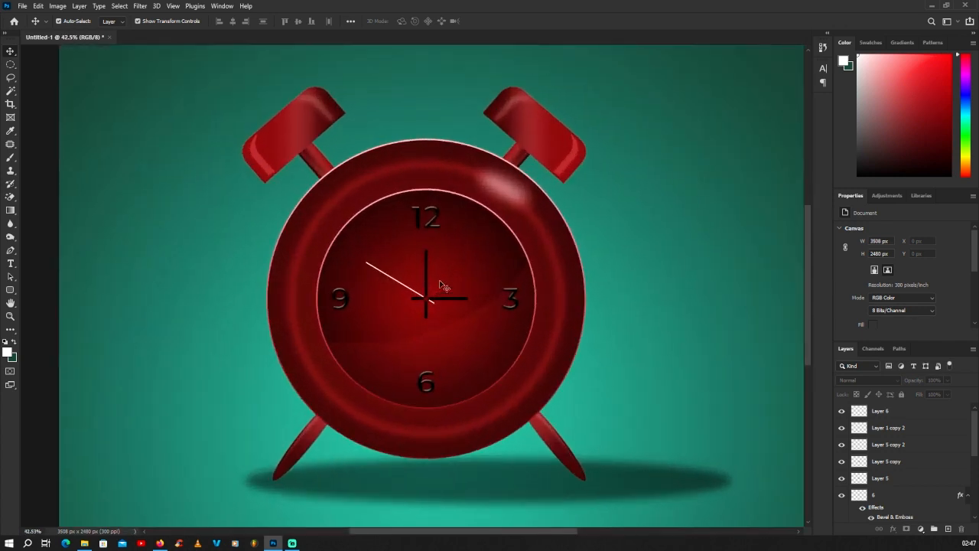
# Open Watermark.png and bring its logo into the clock document directly above the inner dial layer, Layer 1 copy
pyautogui.click(484, 246)
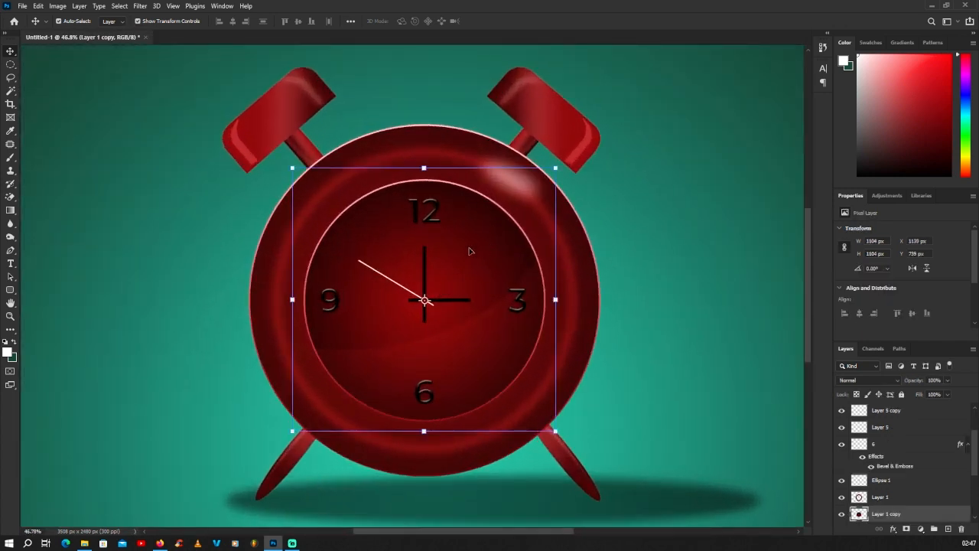
pyautogui.scroll(-3, 895, 459)
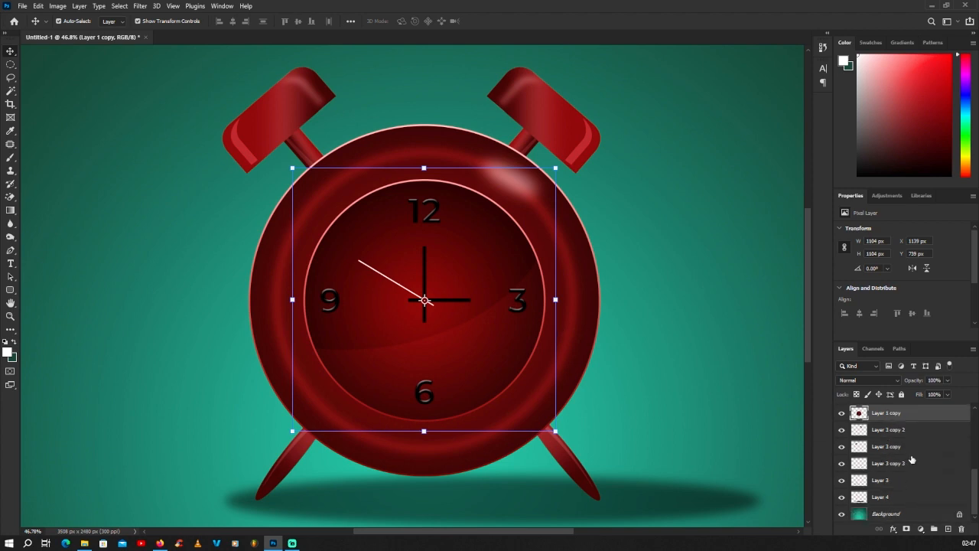
pyautogui.scroll(1, 411, 293)
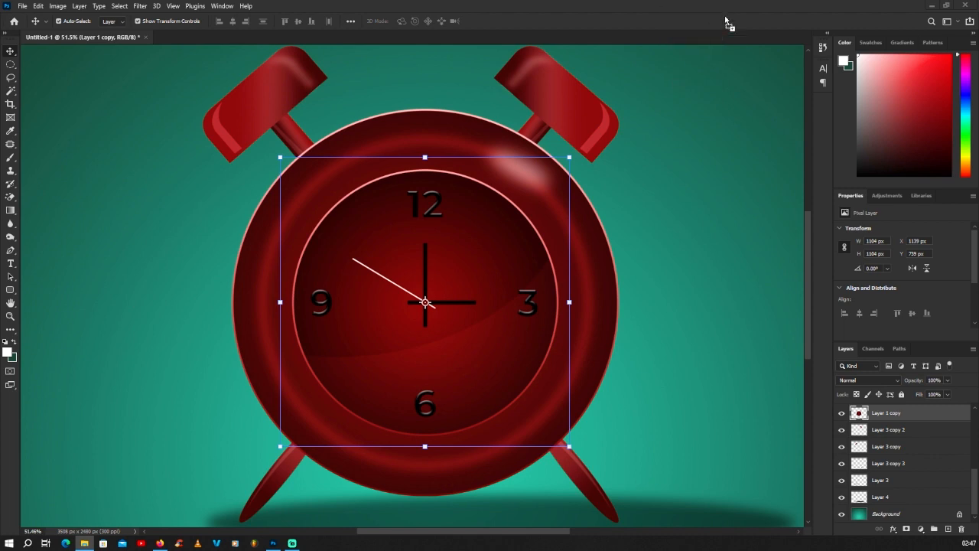
pyautogui.moveTo(727, 23); pyautogui.dragTo(30, 104)
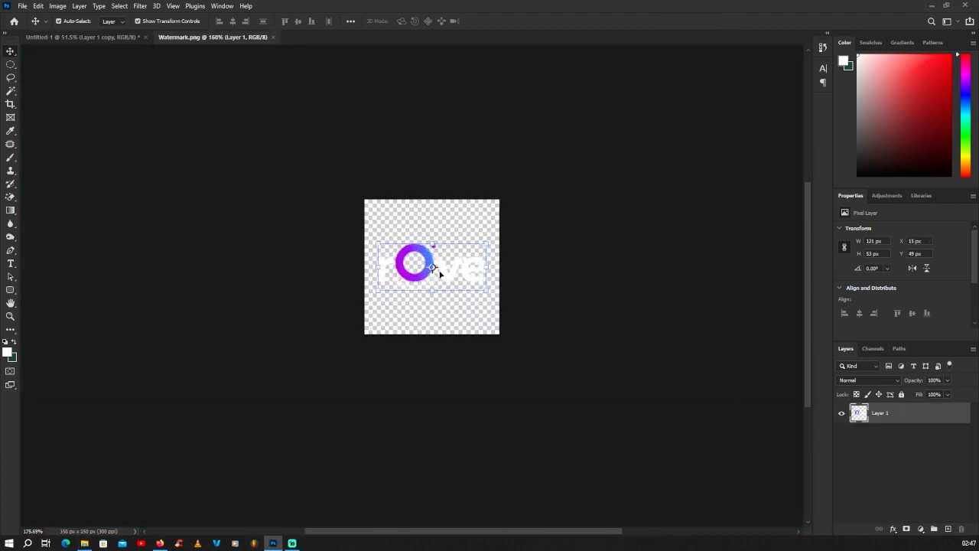
pyautogui.moveTo(419, 255); pyautogui.dragTo(92, 41)
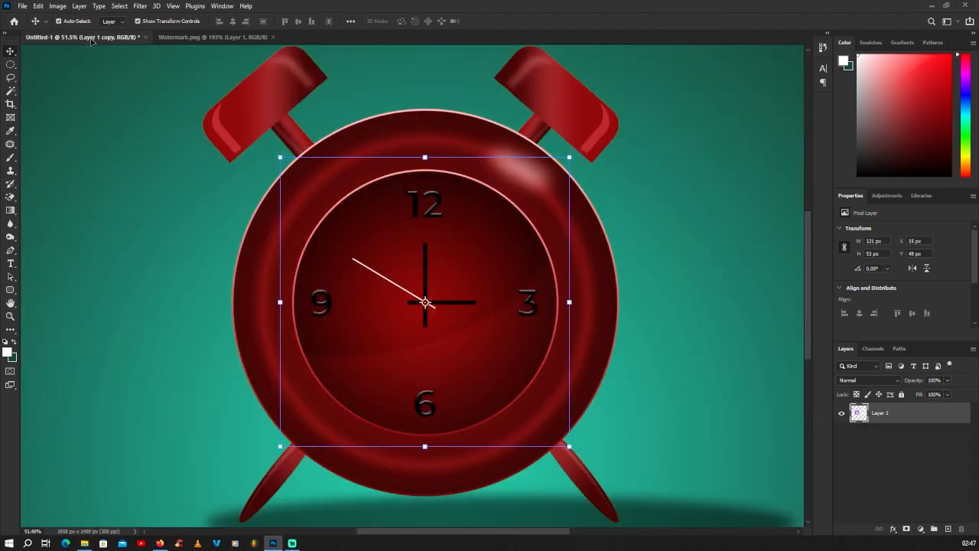
pyautogui.moveTo(441, 362); pyautogui.dragTo(508, 315)
# Enlarge the rove logo to about 235% and center it on the dial between the hands and the 6
pyautogui.scroll(2, 440, 359)
pyautogui.moveTo(480, 373); pyautogui.dragTo(443, 362)
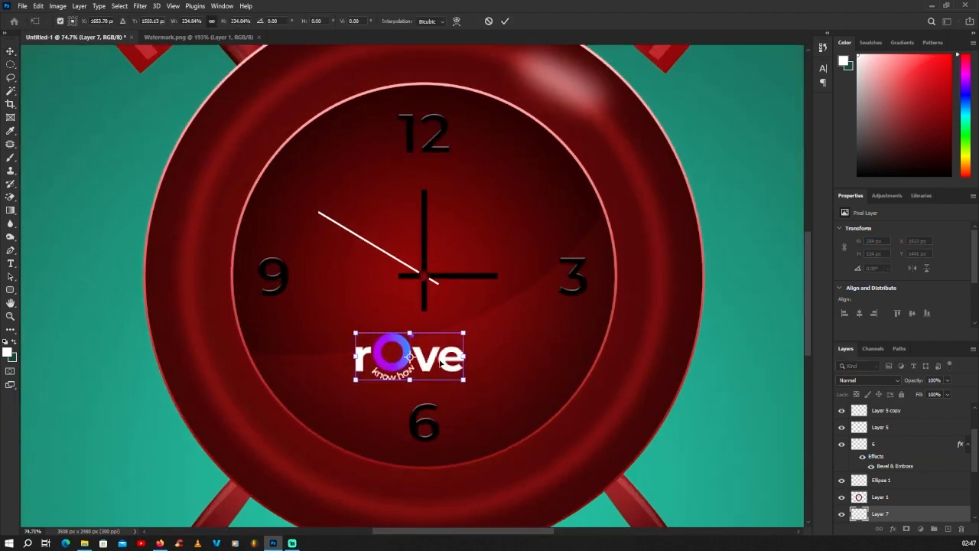
pyautogui.press('Return')
pyautogui.scroll(-4, 442, 362)
pyautogui.scroll(2, 462, 355)
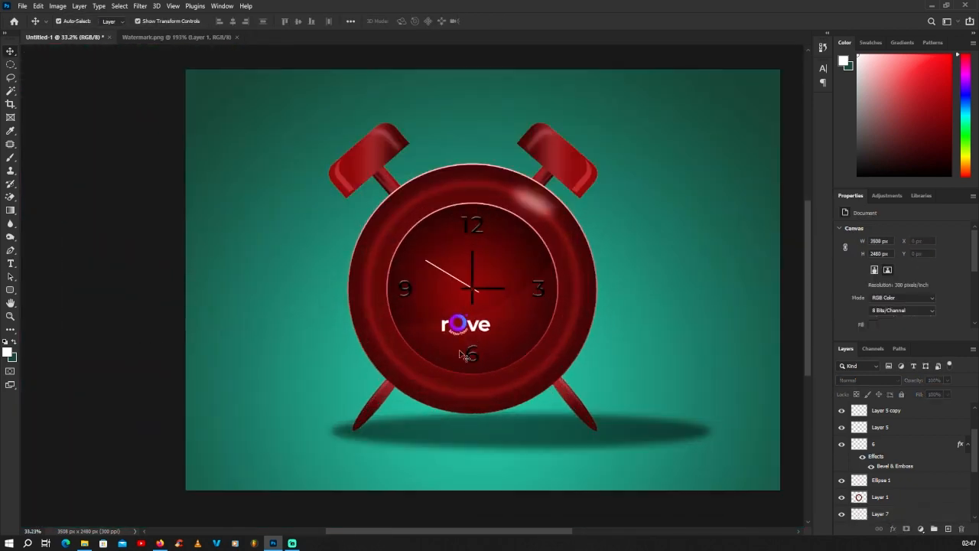
pyautogui.scroll(5, 461, 354)
pyautogui.moveTo(428, 306); pyautogui.dragTo(456, 306)
pyautogui.scroll(-5, 452, 305)
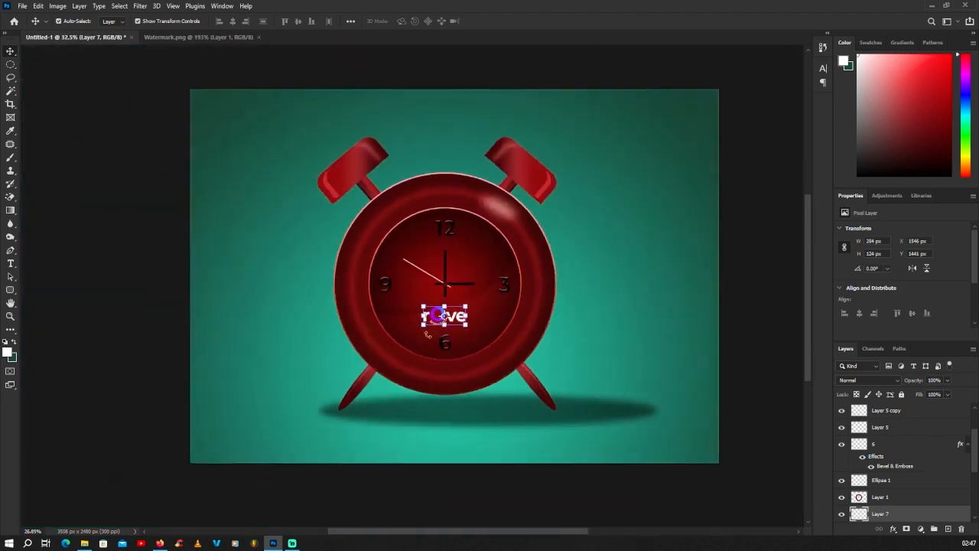
# Select all the clock's layers together and shift them about 45 px right and 7 px down on the canvas
pyautogui.scroll(-1, 459, 322)
pyautogui.scroll(1, 543, 337)
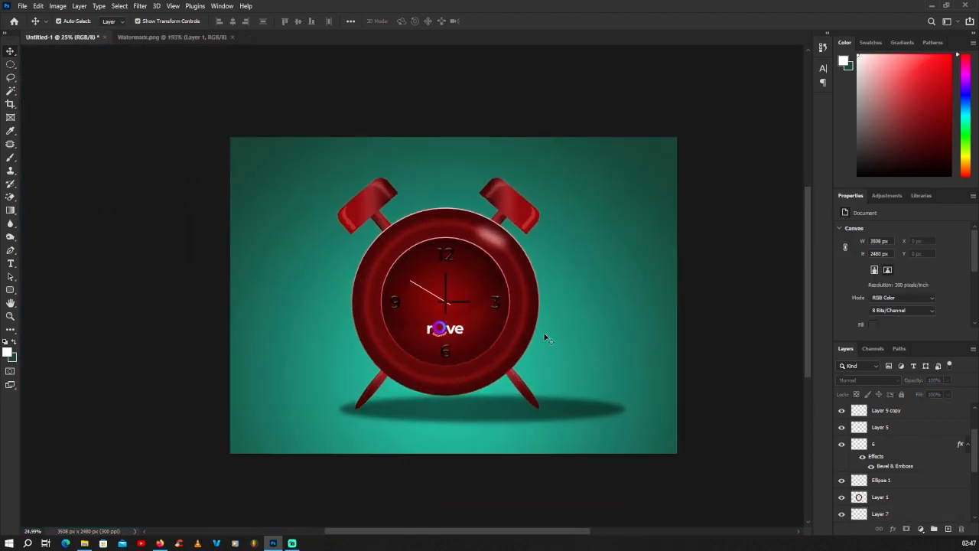
pyautogui.scroll(-2, 543, 341)
pyautogui.scroll(1, 566, 354)
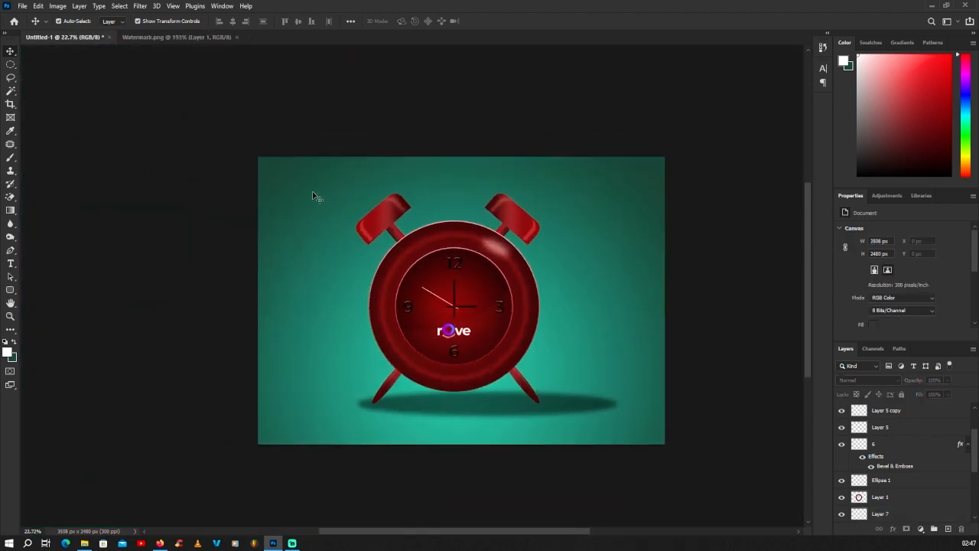
pyautogui.moveTo(312, 197); pyautogui.dragTo(604, 441)
pyautogui.moveTo(493, 352); pyautogui.dragTo(499, 354)
pyautogui.click(372, 339)
# Duplicate the inner dial layer, Layer 1 copy
pyautogui.scroll(-4, 888, 482)
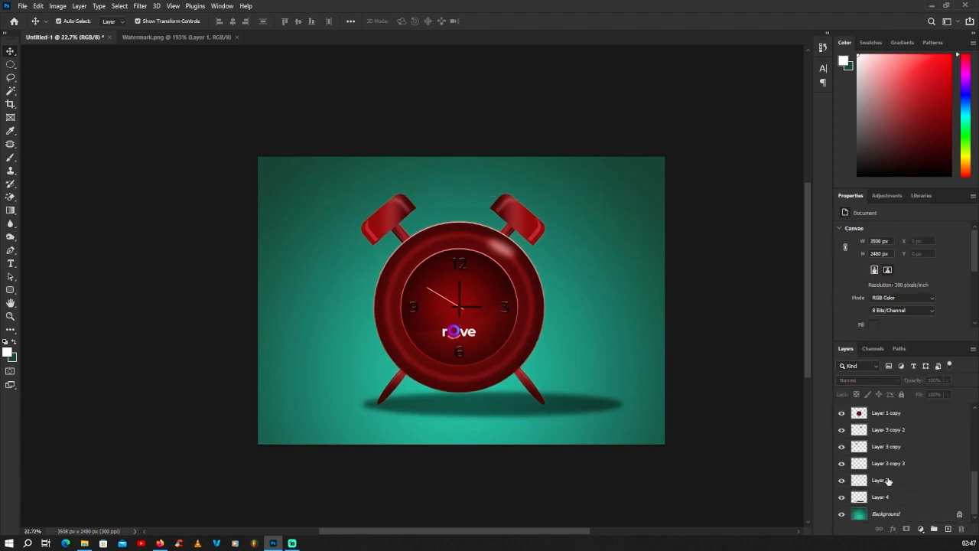
pyautogui.click(484, 283)
pyautogui.scroll(2, 926, 470)
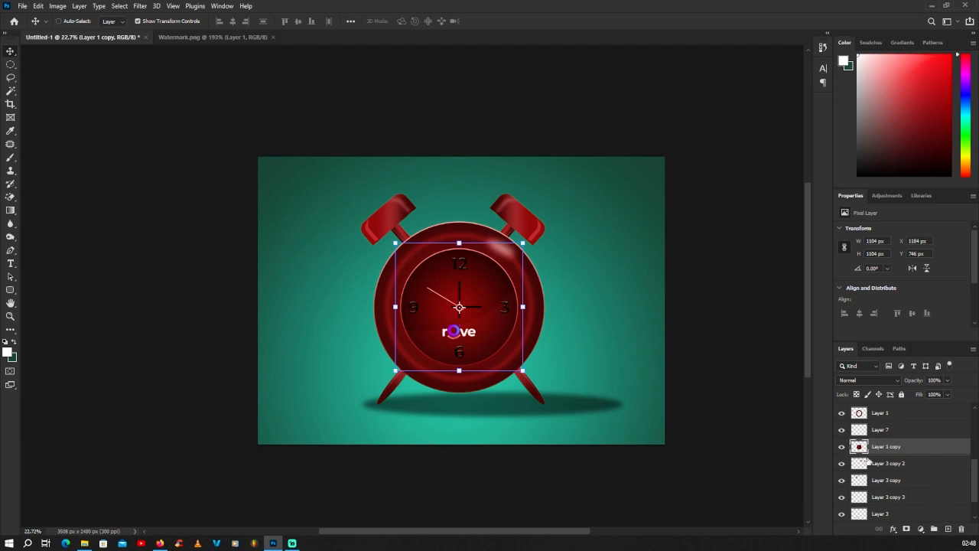
pyautogui.hotkey('ctrl', 'j')
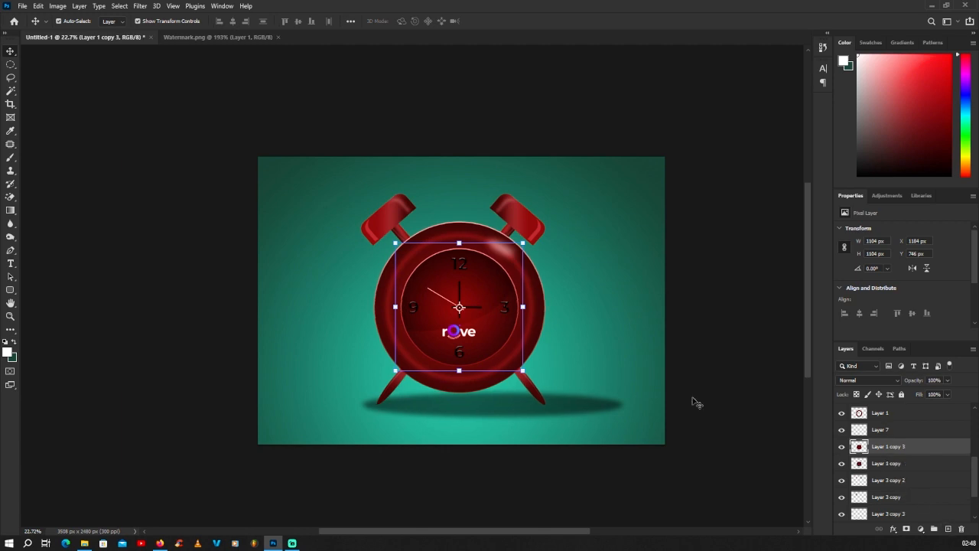
# Scale the duplicated dial around its center to about 680 px wide, forming a smaller inner disc behind the hands
pyautogui.scroll(5, 498, 301)
pyautogui.hotkey('ctrl', 't')
pyautogui.moveTo(540, 207); pyautogui.dragTo(488, 237)
pyautogui.press('Return')
pyautogui.scroll(-3, 471, 288)
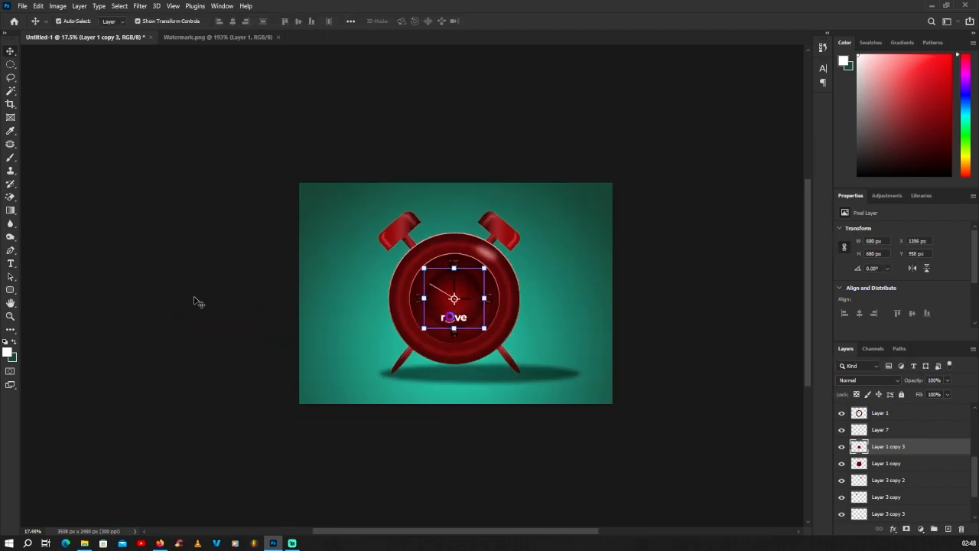
# Add a black drop shadow to the numerals layer with about 36% opacity and 11 px distance
pyautogui.scroll(5, 479, 300)
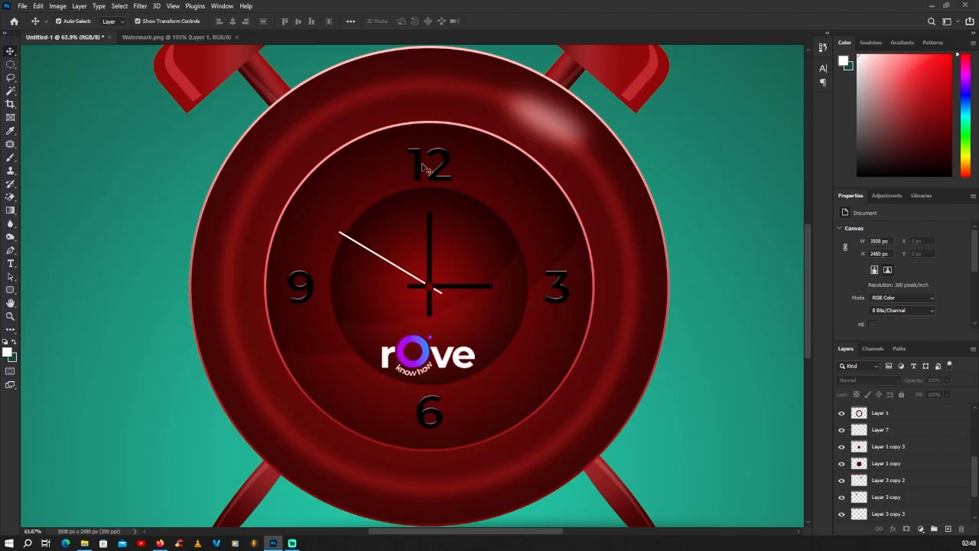
pyautogui.click(447, 159)
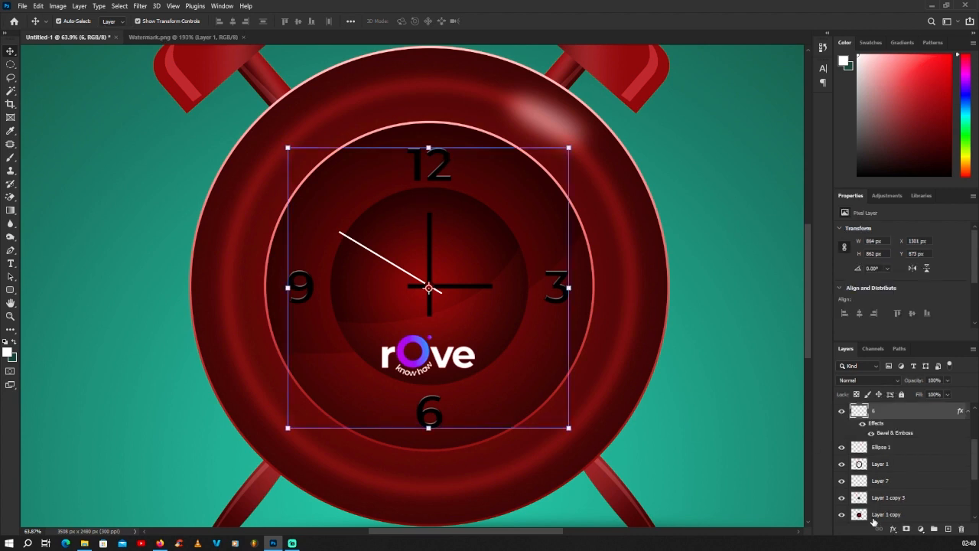
pyautogui.click(892, 529)
pyautogui.click(742, 401)
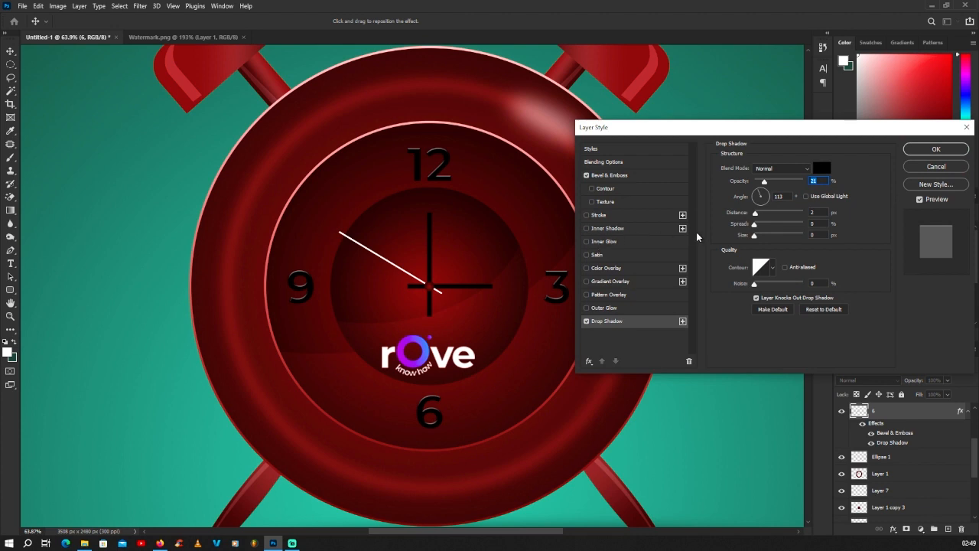
pyautogui.click(780, 182)
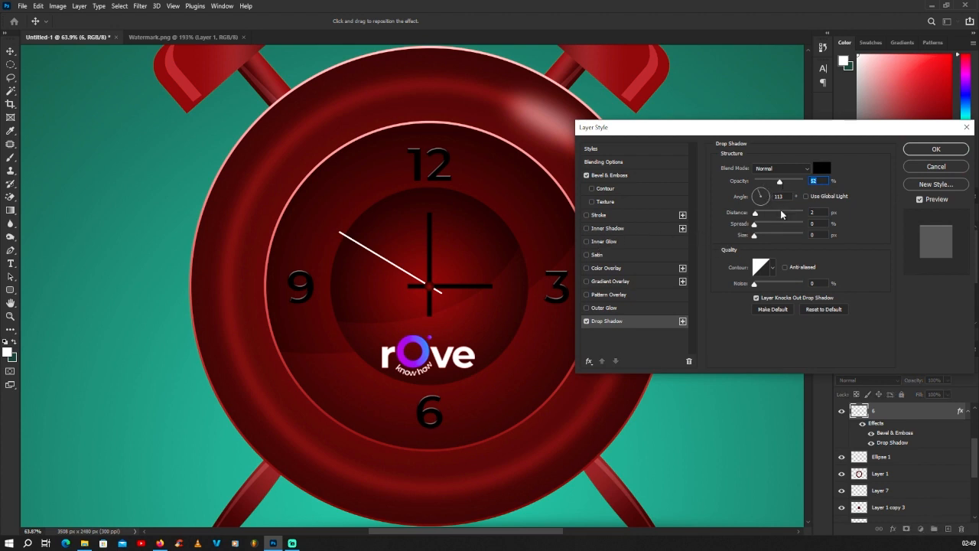
pyautogui.moveTo(782, 215); pyautogui.dragTo(761, 218)
pyautogui.moveTo(781, 184); pyautogui.dragTo(775, 186)
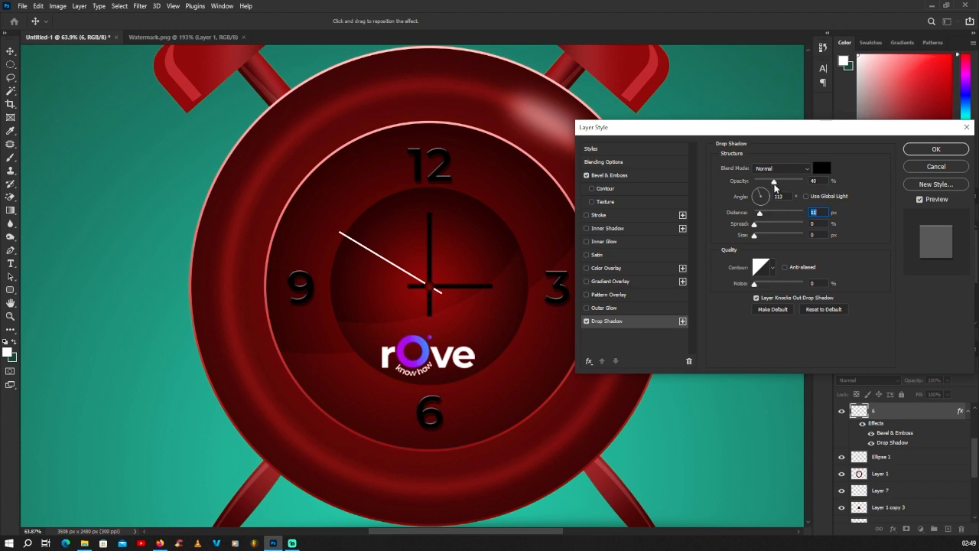
# Change the numerals' drop shadow color to a bright red
pyautogui.click(822, 167)
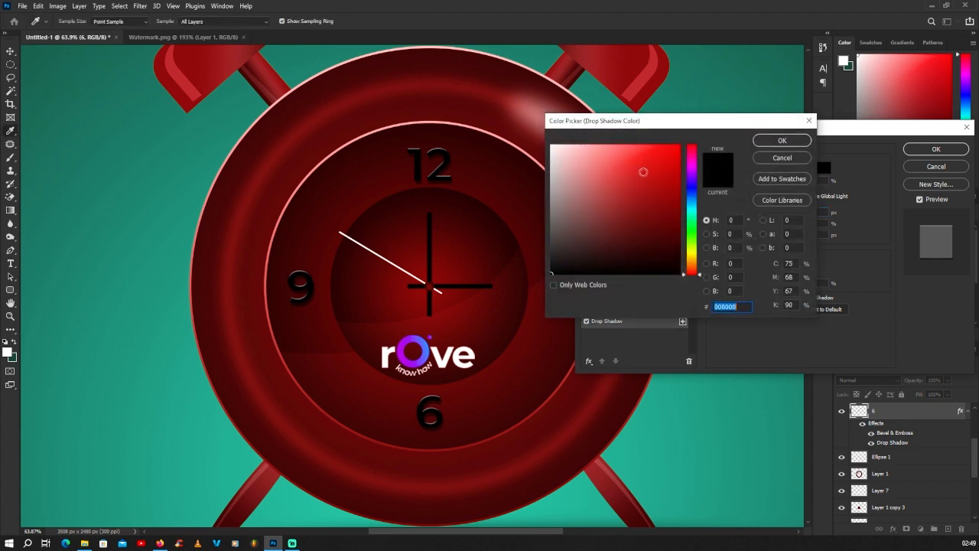
pyautogui.click(643, 158)
pyautogui.click(654, 169)
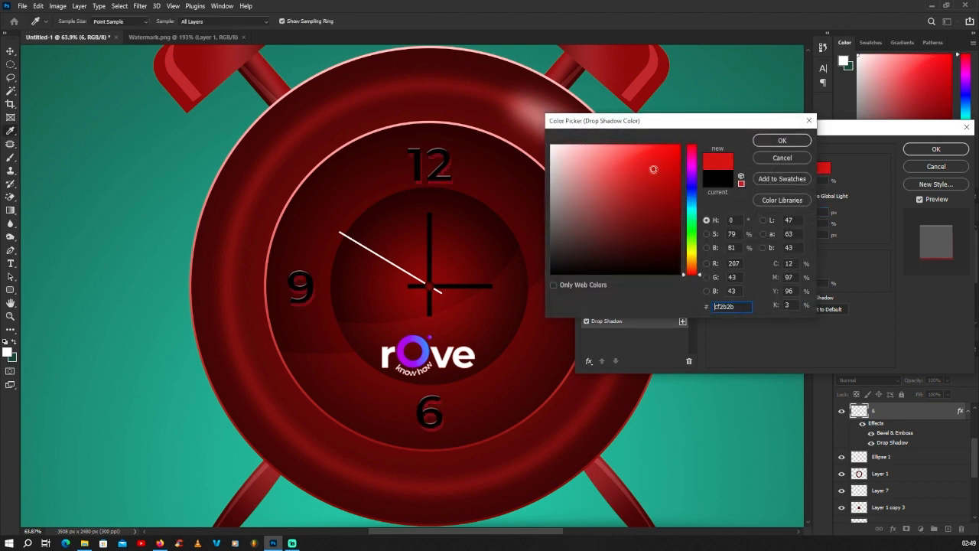
pyautogui.click(782, 140)
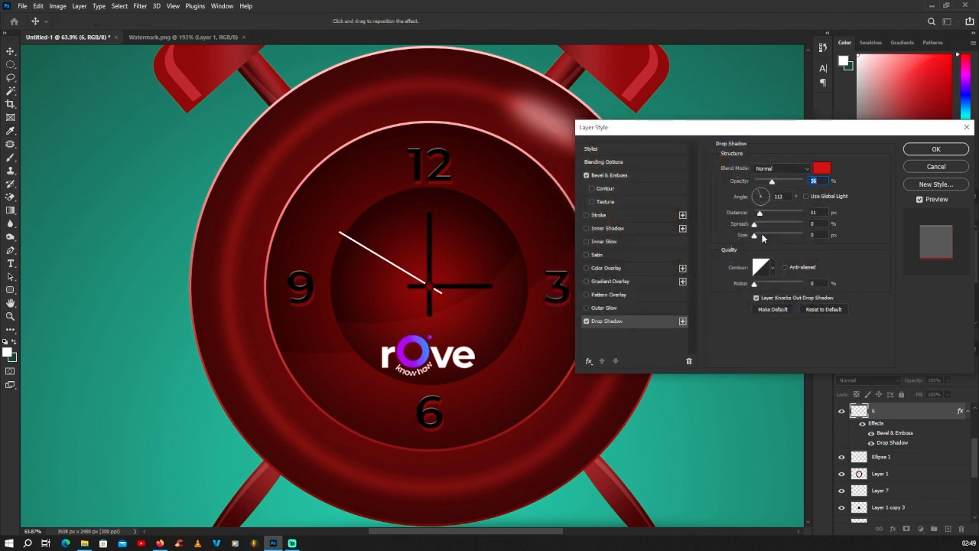
# Set the numerals' drop shadow size to 21 px and opacity to 22%, and apply the layer style
pyautogui.click(762, 235)
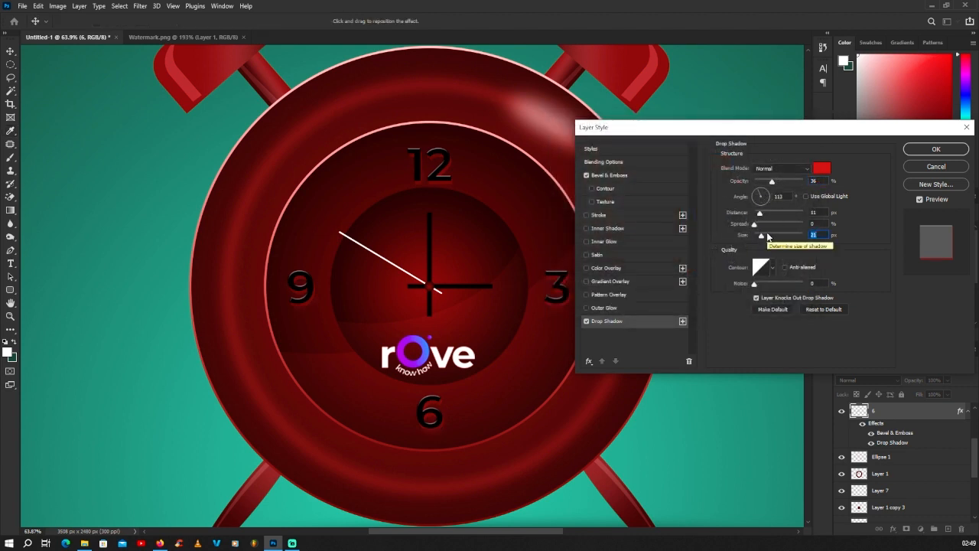
pyautogui.moveTo(771, 182); pyautogui.dragTo(767, 183)
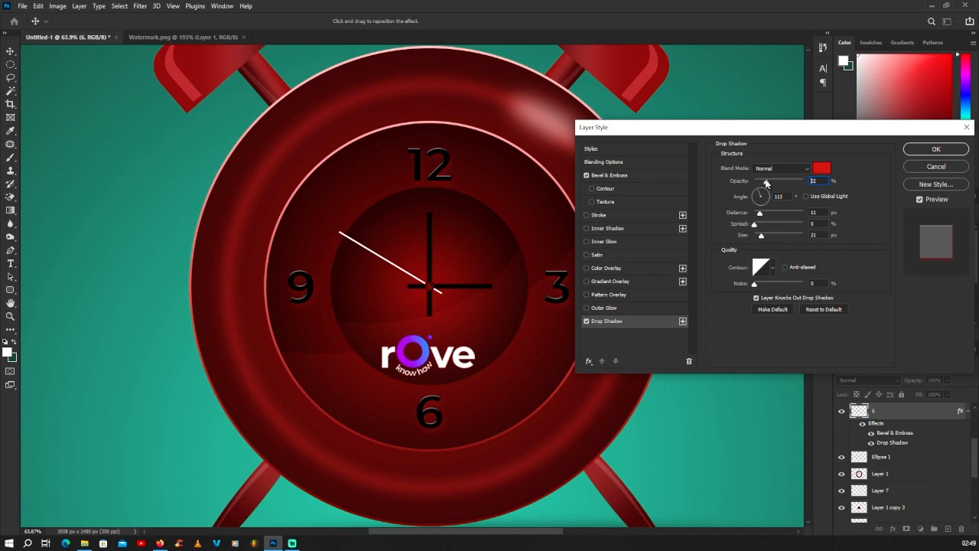
pyautogui.click(935, 149)
pyautogui.hotkey('ctrl', '0')
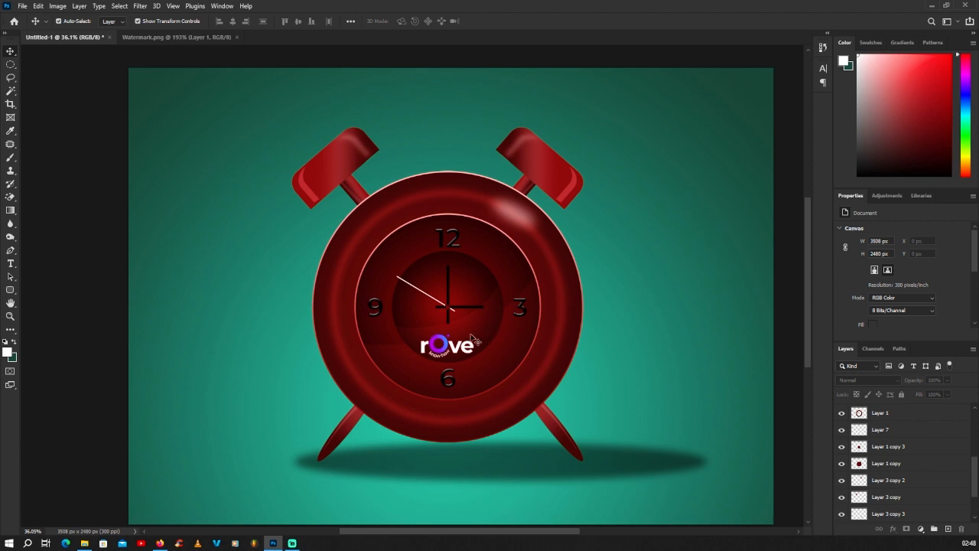
pyautogui.scroll(3, 474, 338)
pyautogui.hotkey('ctrl', '0')
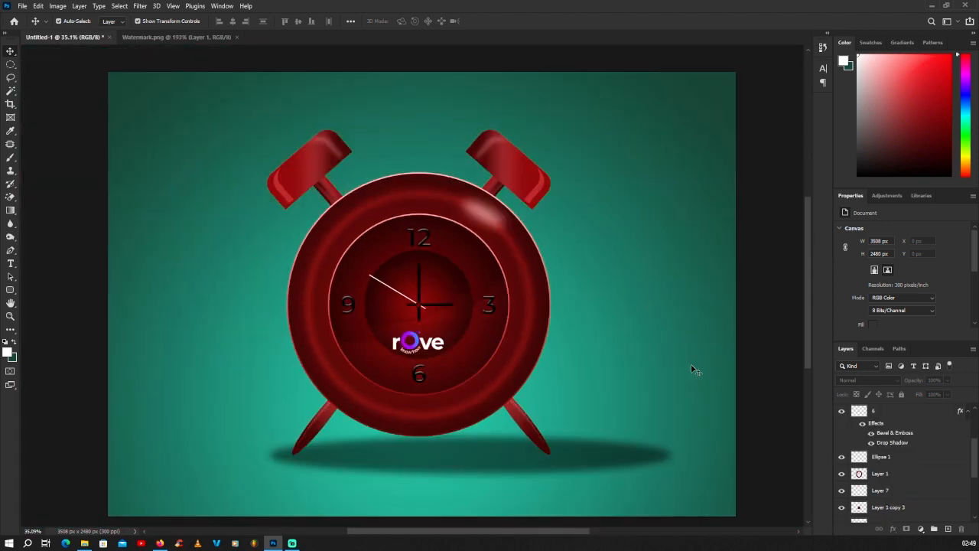